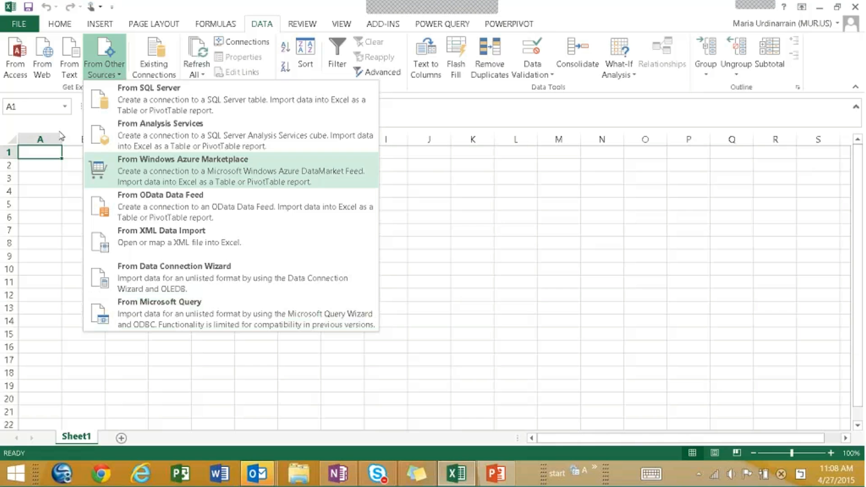
# Connect to the Access database ContosoSales.accdb in the PowerBI Demo folder as an external data source
pyautogui.click(22, 63)
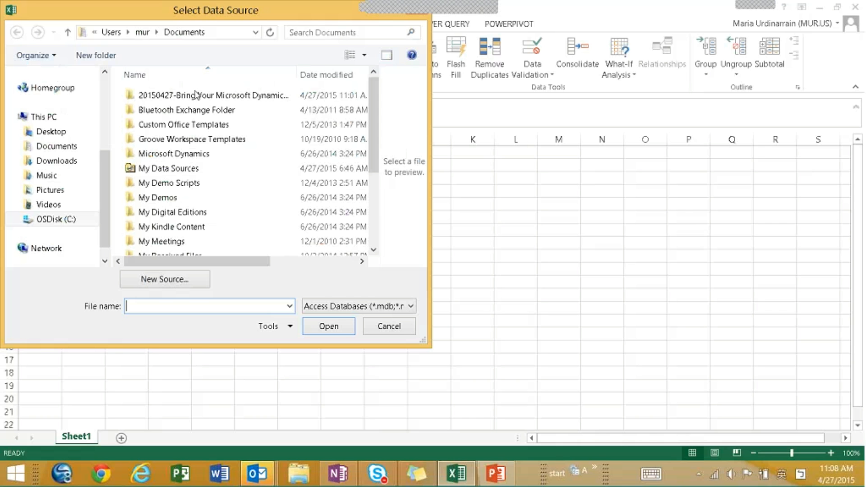
pyautogui.scroll(3, 56, 131)
pyautogui.click(55, 167)
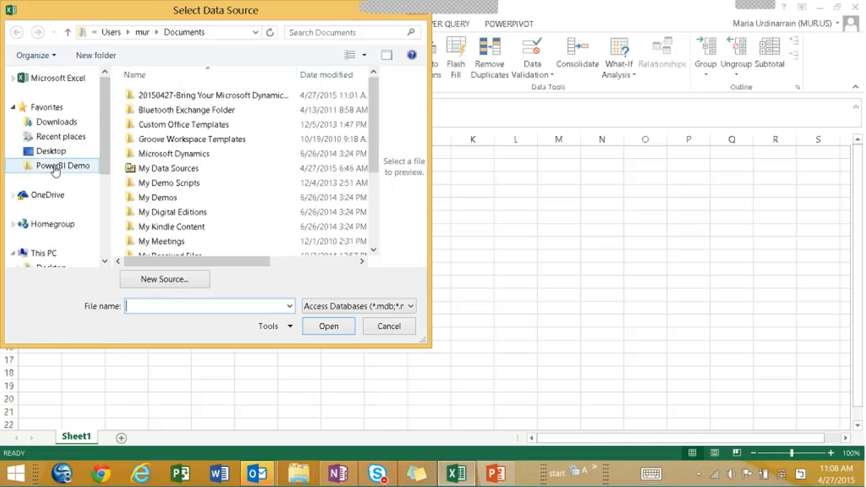
pyautogui.doubleClick(217, 129)
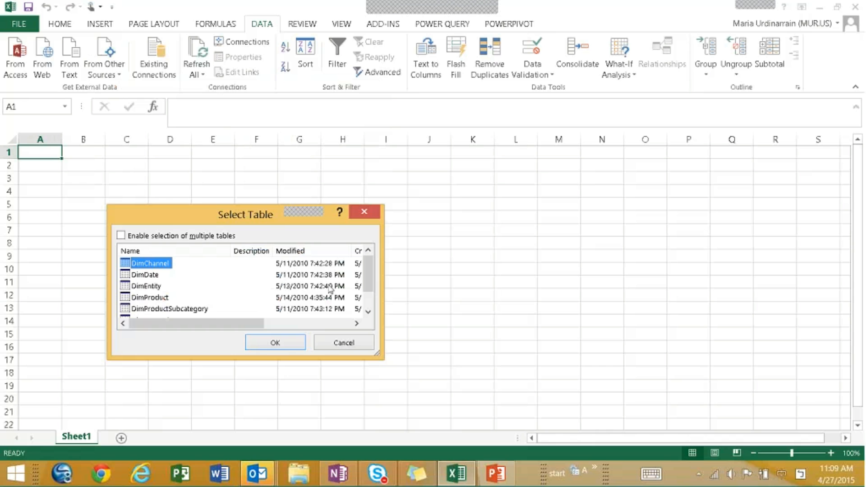
# Enable selection of multiple tables, select all tables, and import them as a PivotTable report at cell A1 of the existing worksheet
pyautogui.click(121, 236)
pyautogui.click(124, 263)
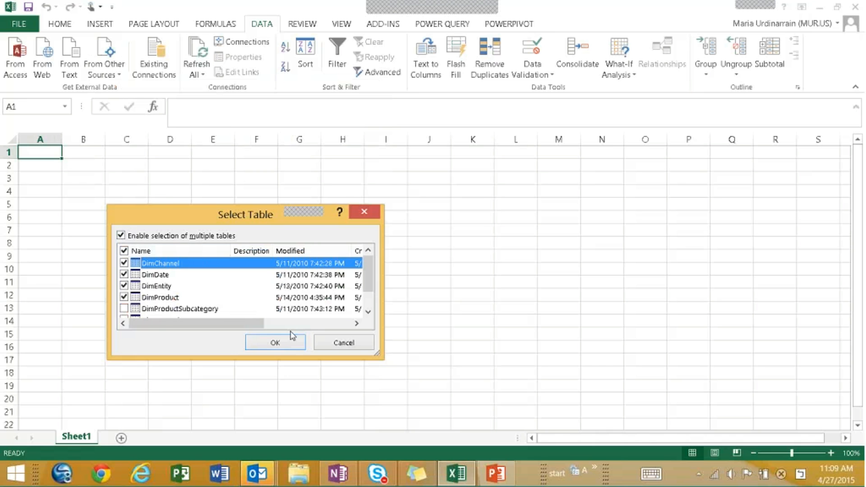
pyautogui.click(293, 343)
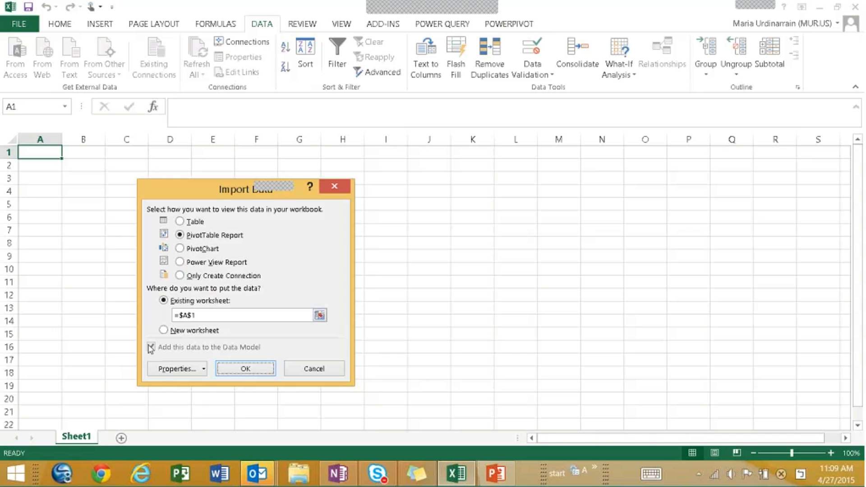
pyautogui.click(241, 373)
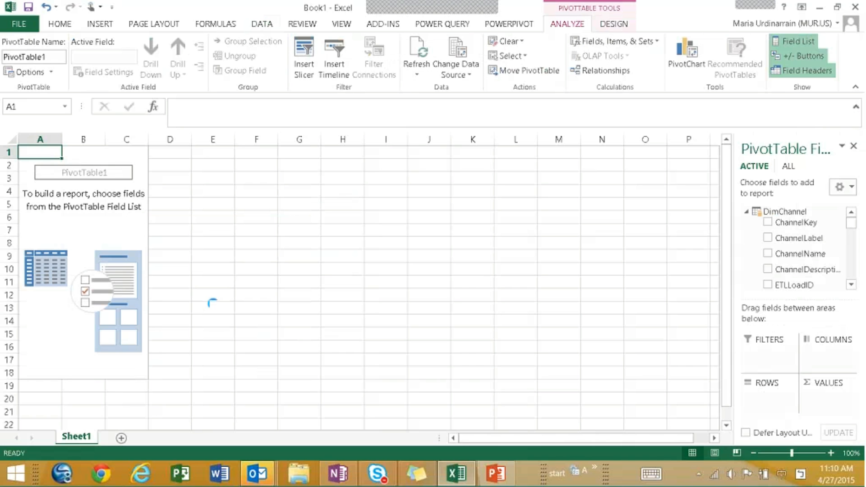
# Widen the PivotTable field list and collapse the DimChannel, DimDate, DimEntity and DimProduct tables
pyautogui.moveTo(734, 236); pyautogui.dragTo(627, 234)
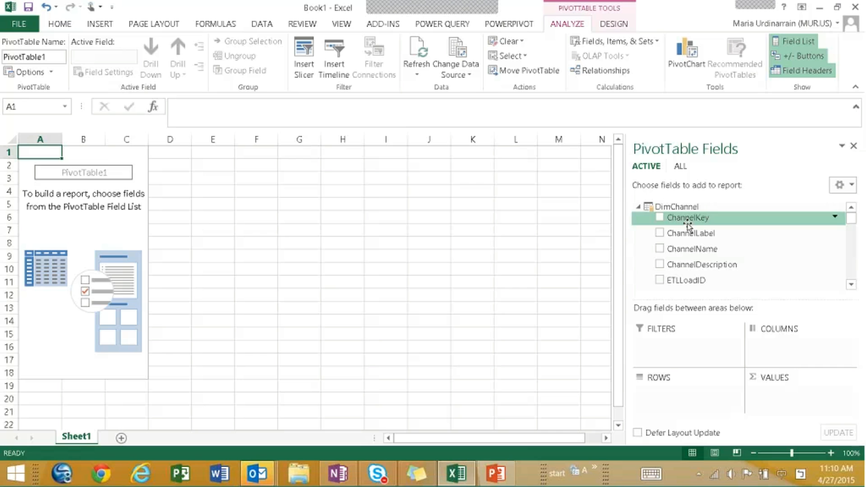
pyautogui.click(649, 207)
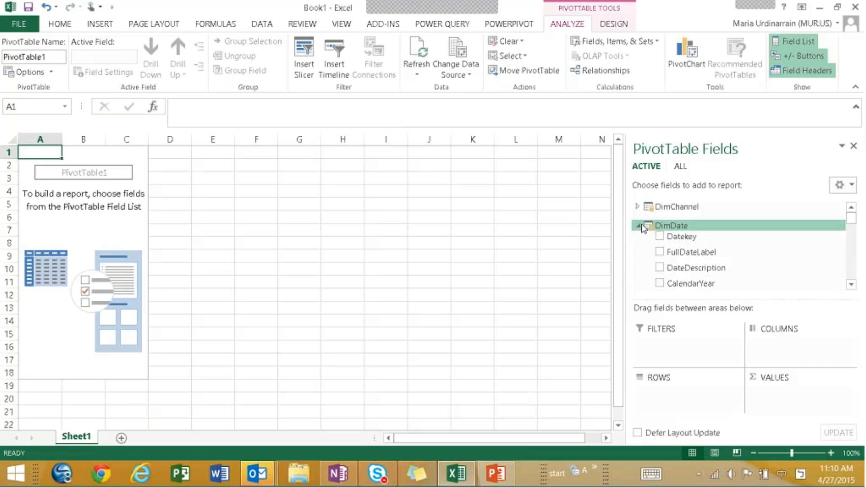
pyautogui.click(641, 226)
pyautogui.click(640, 244)
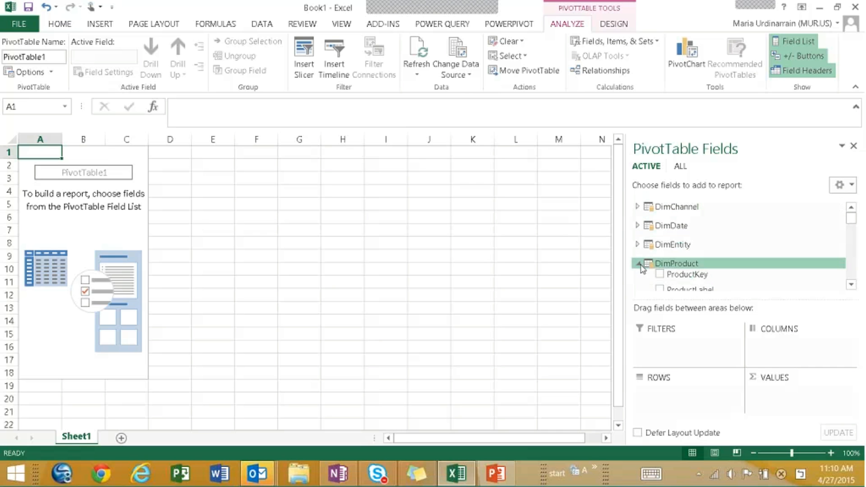
pyautogui.click(640, 264)
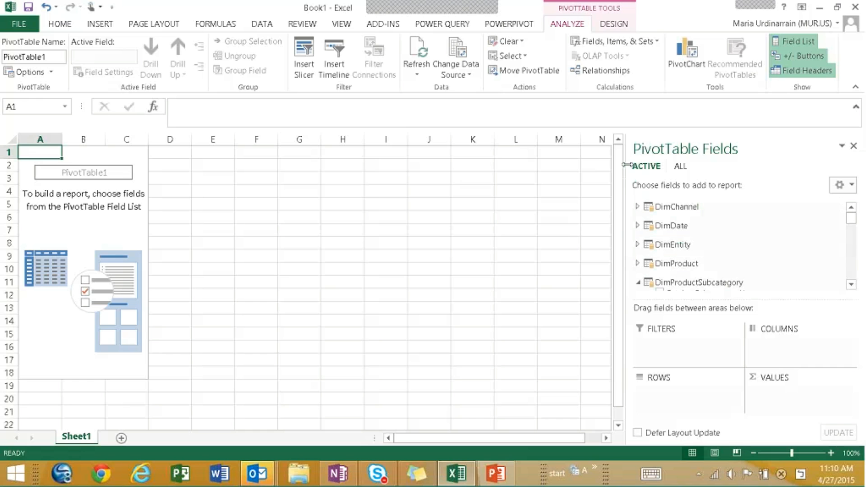
pyautogui.moveTo(627, 165); pyautogui.dragTo(585, 165)
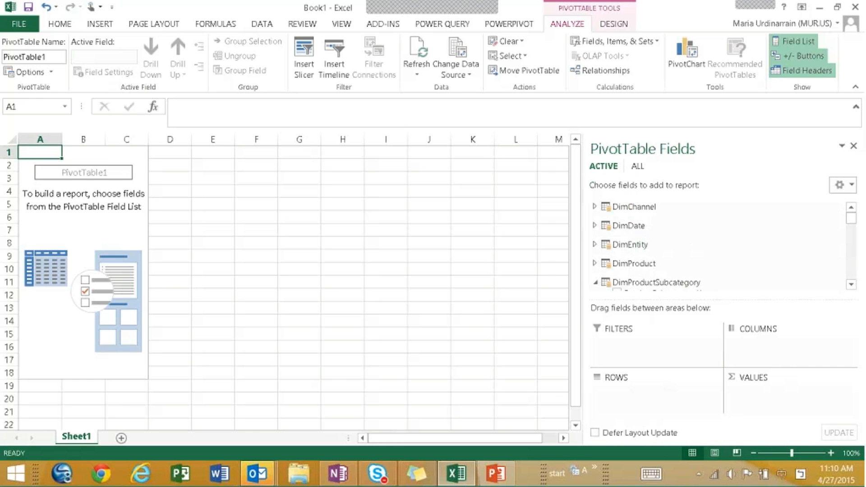
# Add the SalesAmount field from the FactSales table to the PivotTable values
pyautogui.click(852, 285)
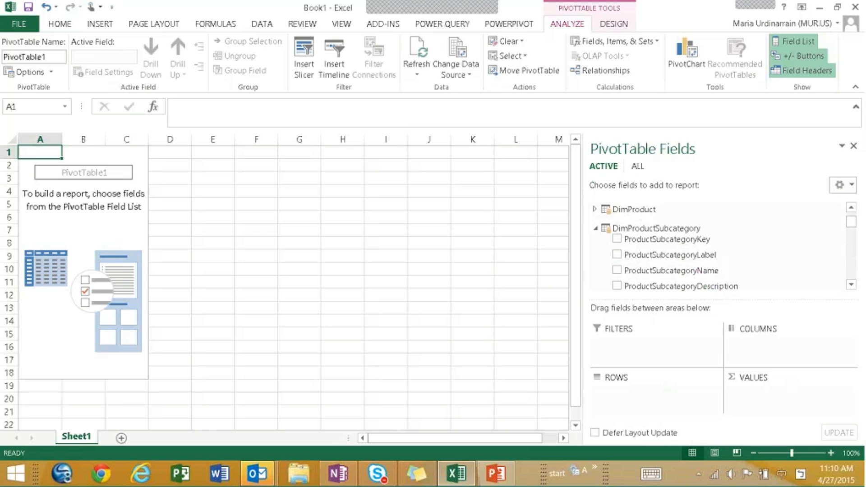
pyautogui.moveTo(854, 235); pyautogui.dragTo(850, 258)
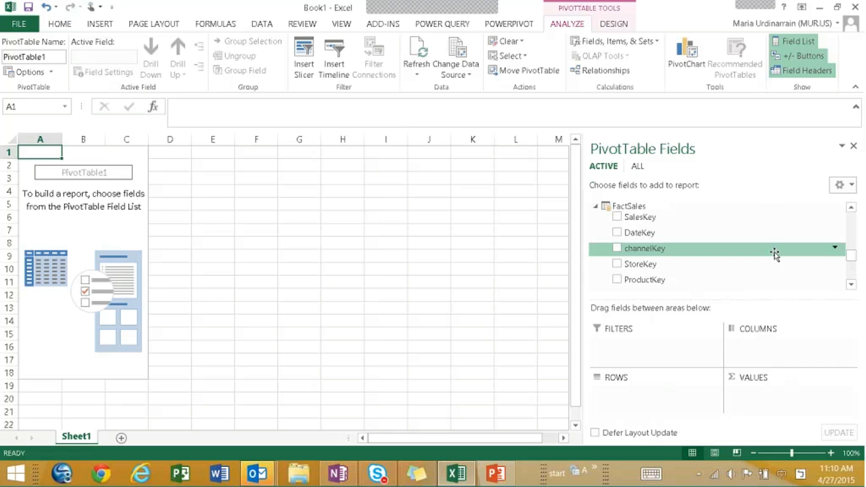
pyautogui.click(851, 286)
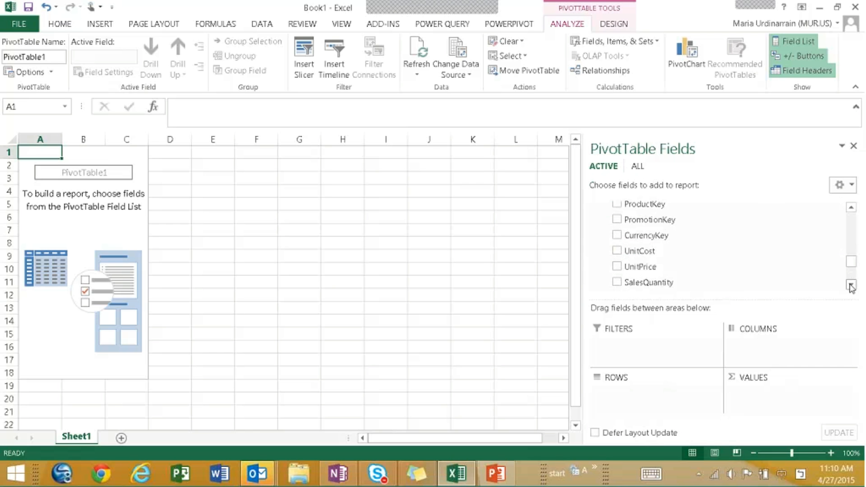
pyautogui.click(852, 285)
pyautogui.click(852, 286)
pyautogui.click(851, 285)
pyautogui.click(851, 286)
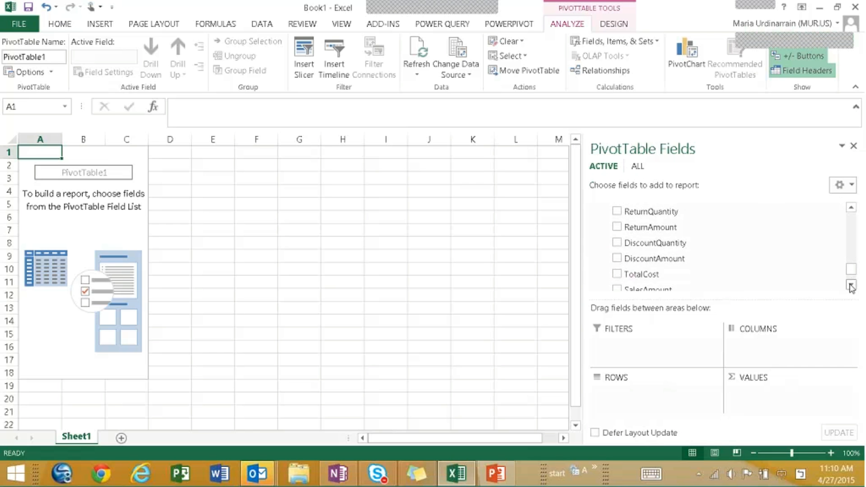
pyautogui.click(851, 286)
pyautogui.click(852, 286)
pyautogui.click(624, 260)
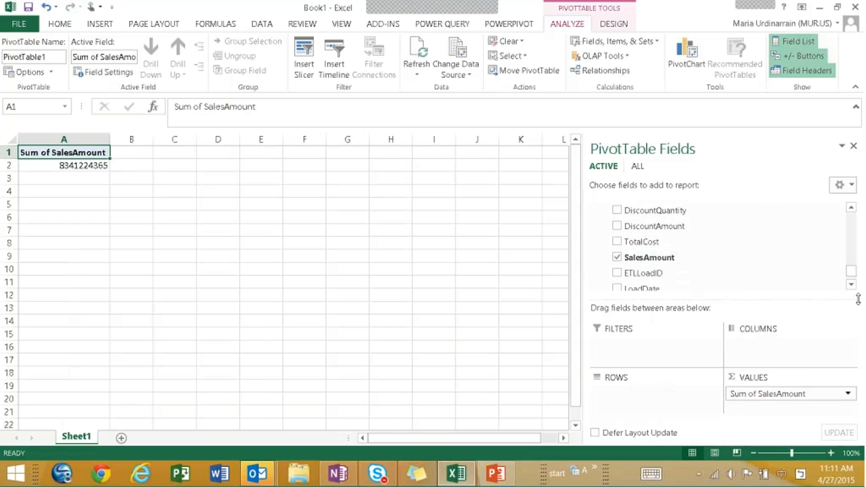
# Place the CalendarYear field from the DimDate table in the PivotTable columns
pyautogui.moveTo(852, 273); pyautogui.dragTo(850, 223)
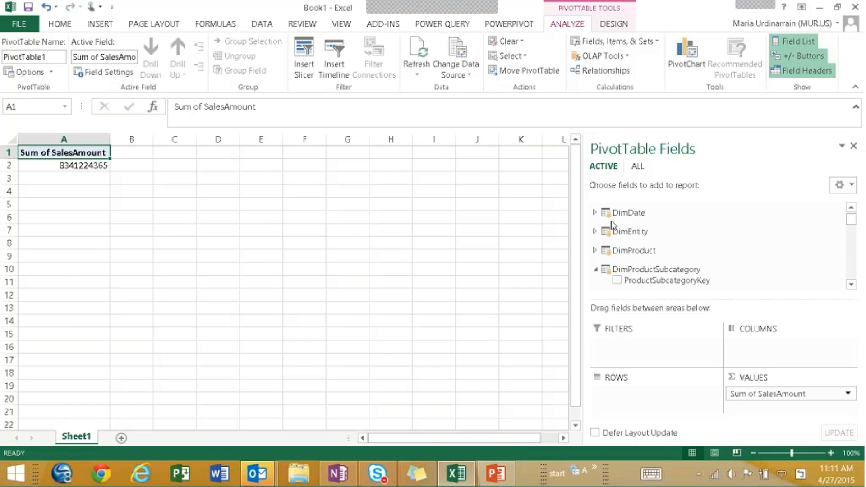
pyautogui.click(595, 213)
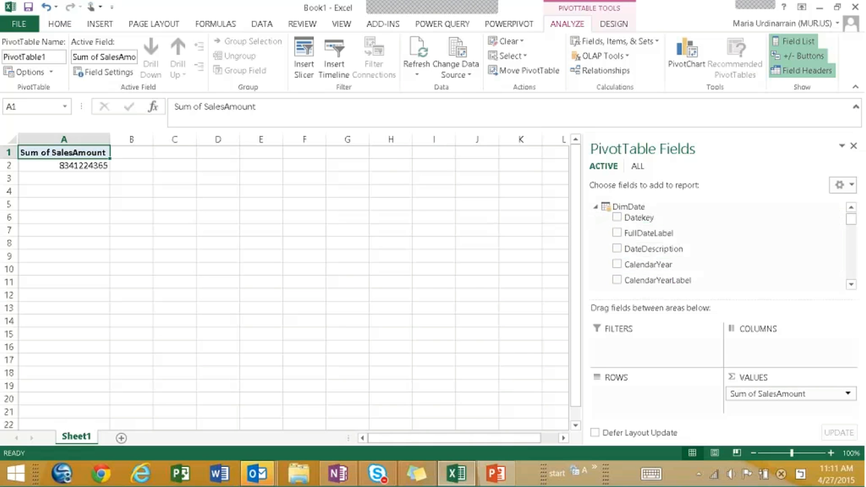
pyautogui.moveTo(649, 265); pyautogui.dragTo(752, 357)
pyautogui.moveTo(752, 356); pyautogui.dragTo(752, 357)
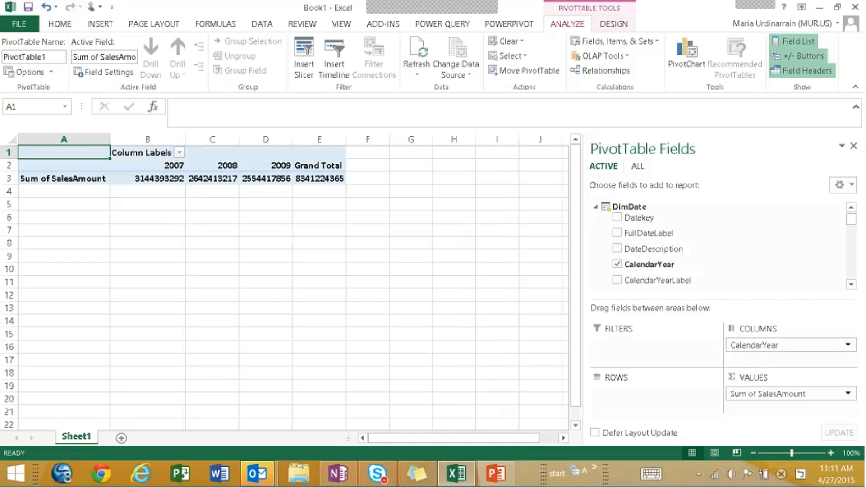
# Collapse DimDate and place ProductSubcategoryName from the DimProductSubcategory table in the PivotTable rows
pyautogui.click(596, 206)
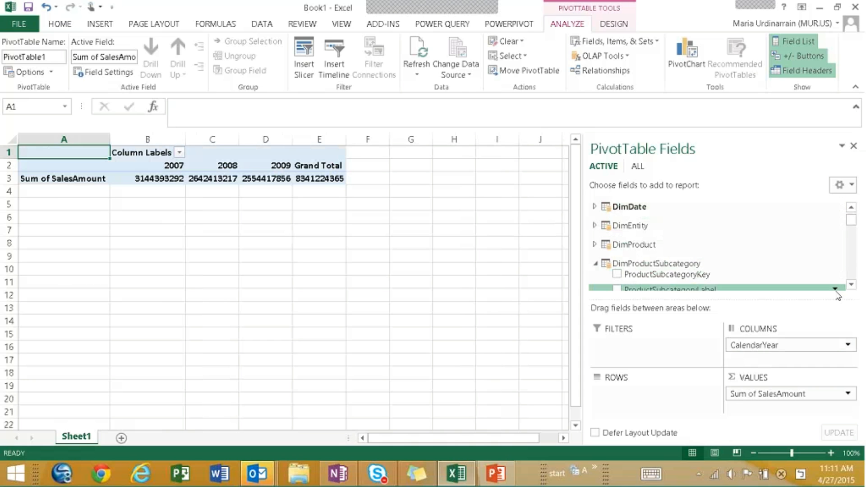
pyautogui.scroll(-4, 848, 291)
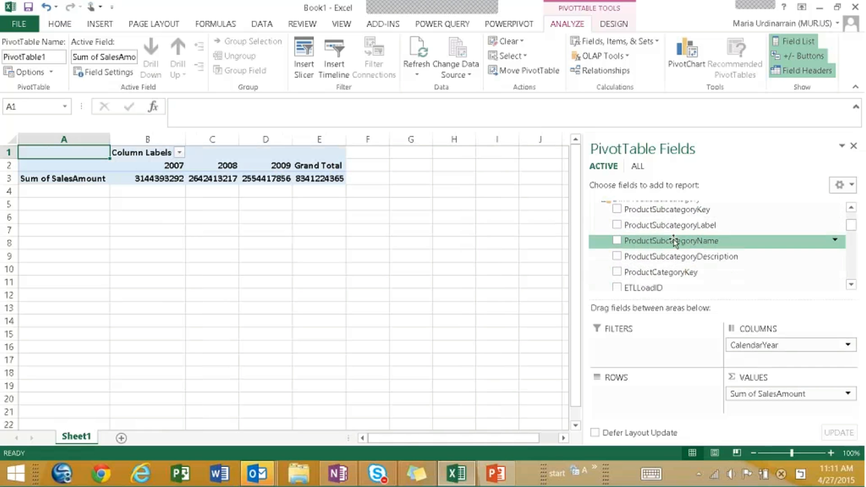
pyautogui.moveTo(672, 241); pyautogui.dragTo(644, 395)
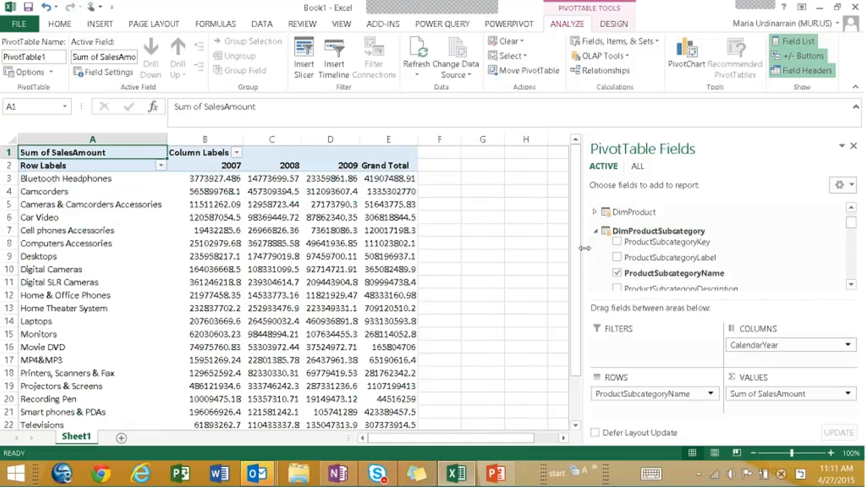
# Place BrandName from the DimProduct table in the rows beneath ProductSubcategoryName and narrow the field list again
pyautogui.click(627, 235)
pyautogui.click(626, 251)
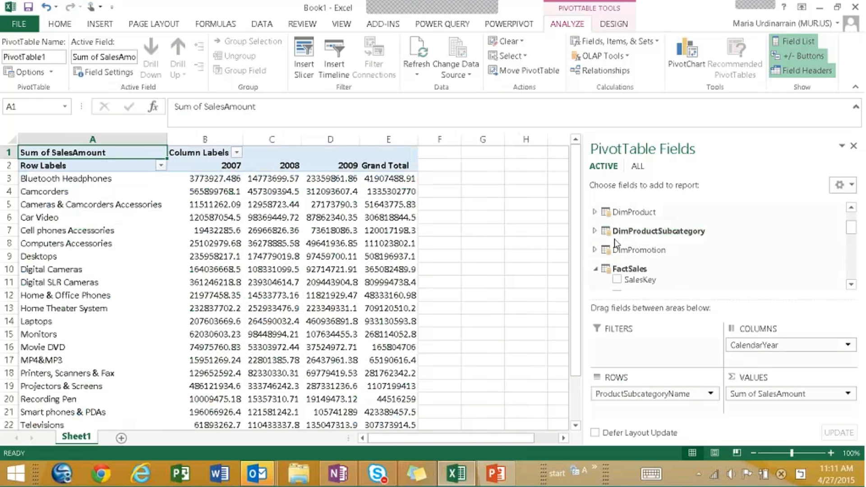
pyautogui.click(595, 212)
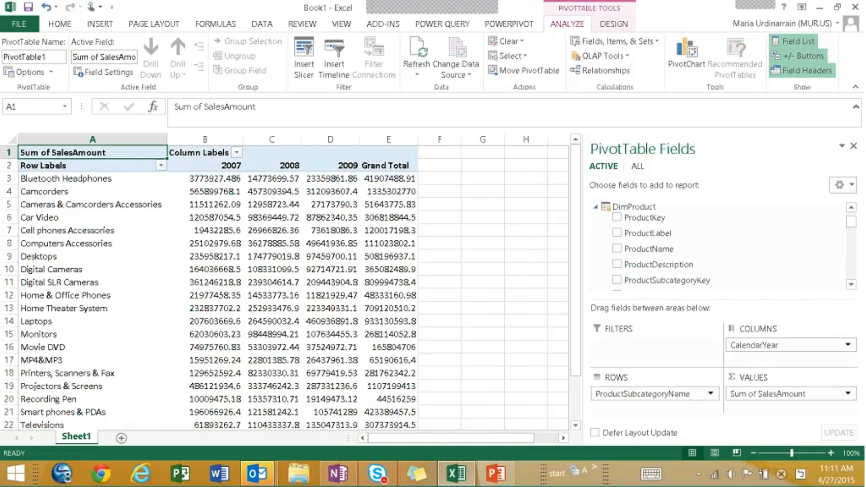
pyautogui.click(851, 285)
pyautogui.click(852, 285)
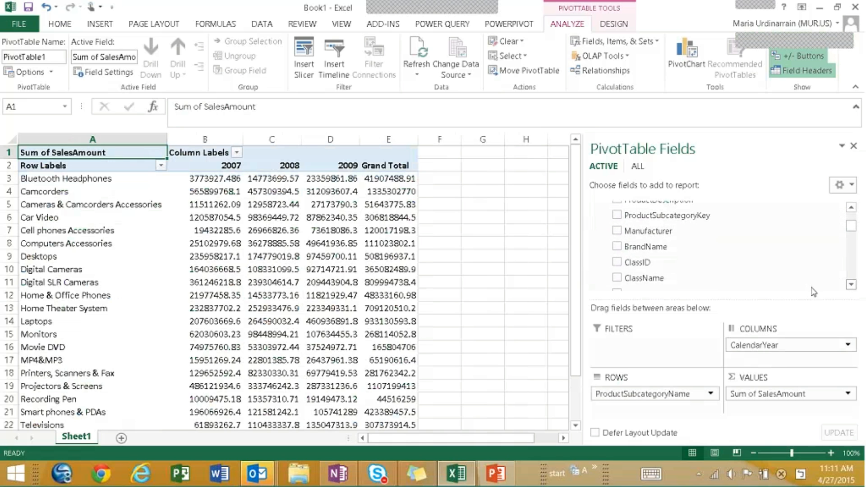
pyautogui.moveTo(639, 249); pyautogui.dragTo(649, 410)
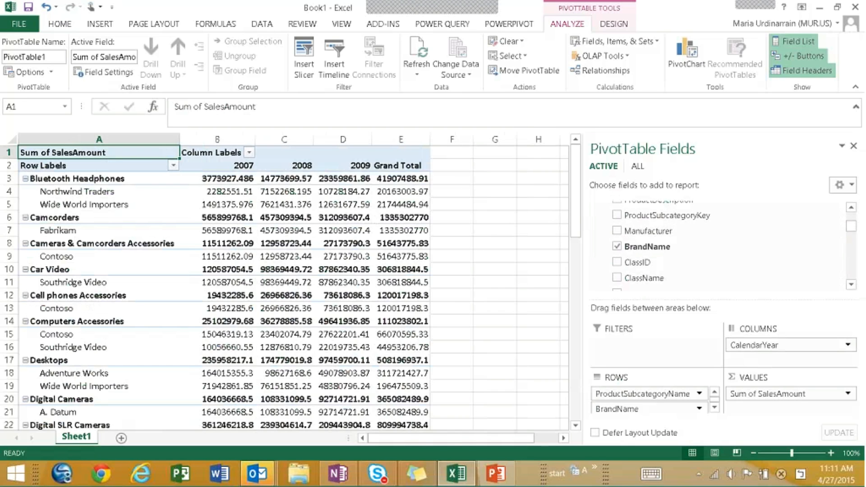
pyautogui.moveTo(584, 204); pyautogui.dragTo(734, 204)
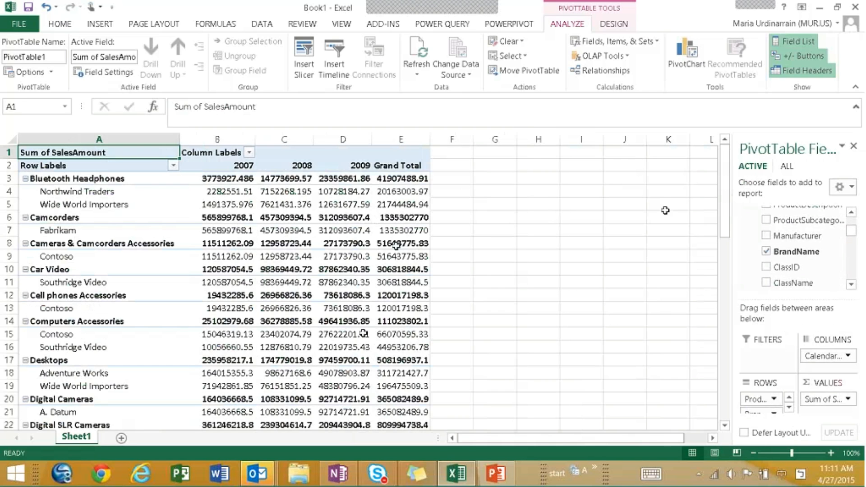
pyautogui.moveTo(361, 371)
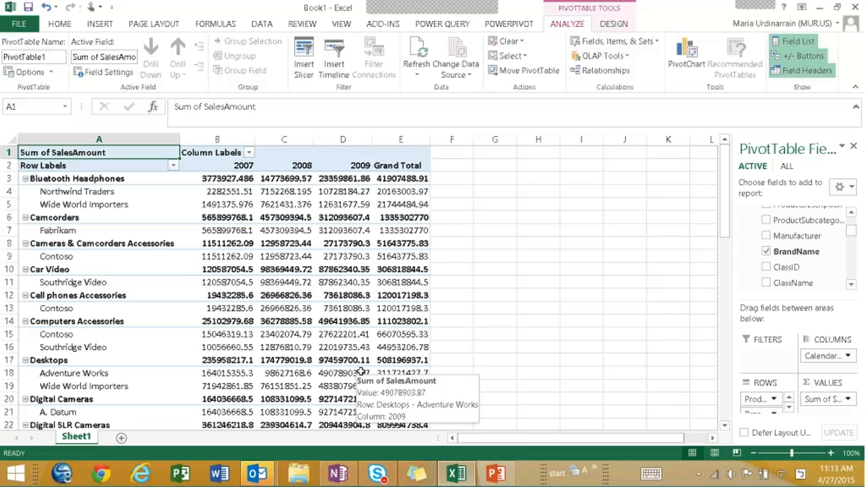
# Add a new worksheet and import ProductCategories.accdb from the PowerBI Demo folder as a table at cell A1
pyautogui.click(121, 439)
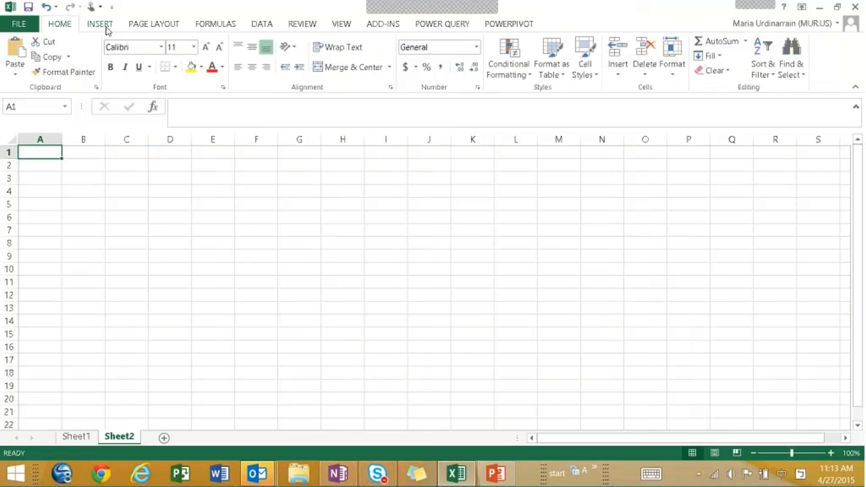
pyautogui.click(107, 30)
pyautogui.click(267, 26)
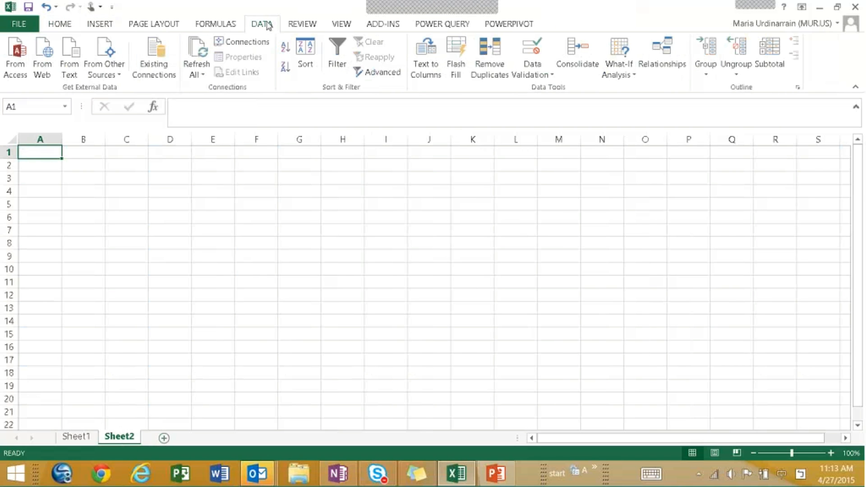
pyautogui.click(14, 61)
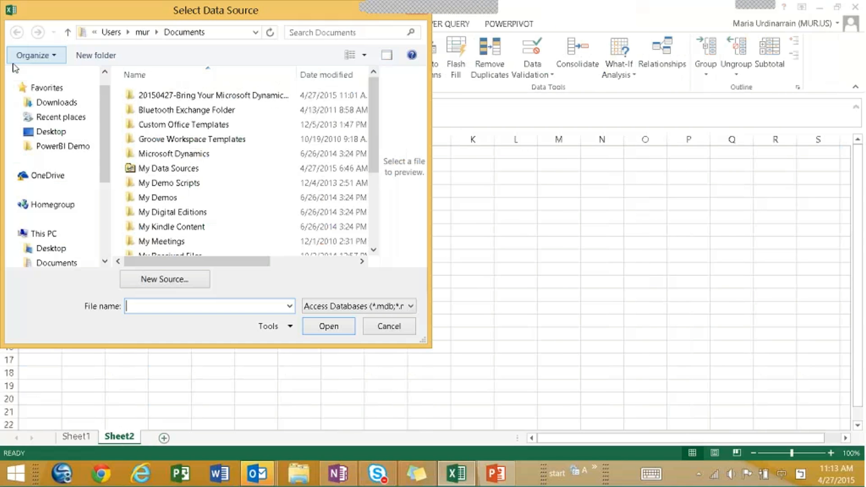
pyautogui.click(72, 148)
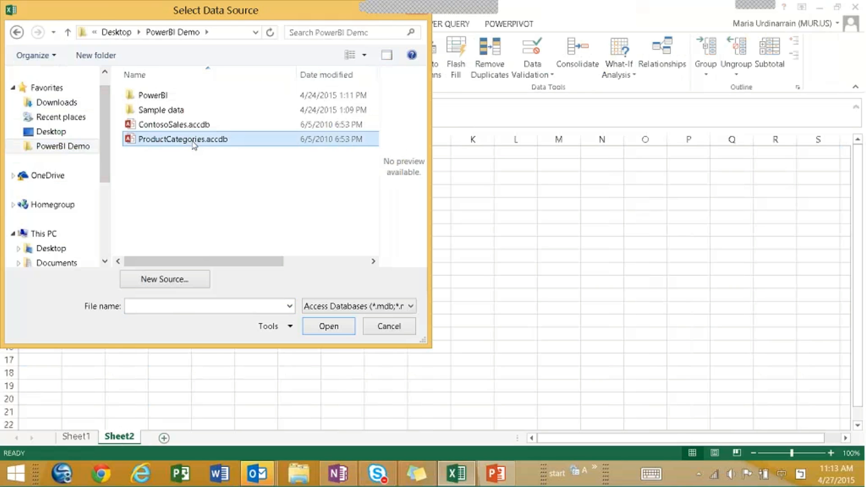
pyautogui.doubleClick(185, 144)
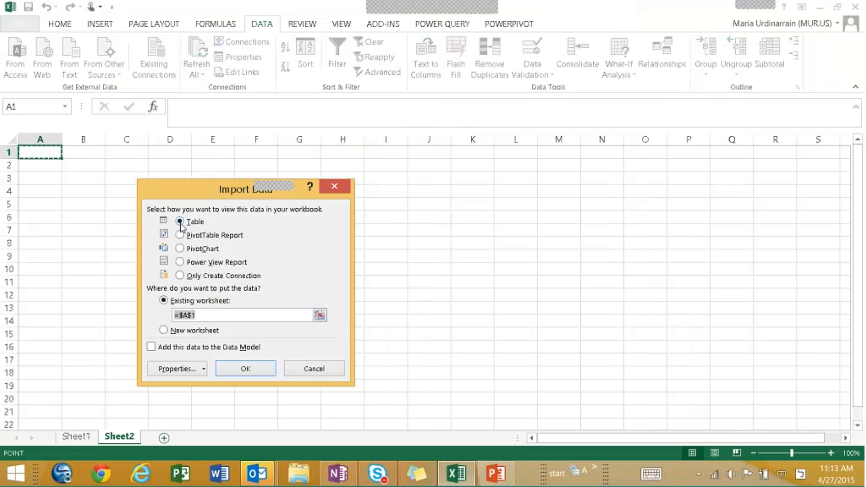
pyautogui.click(83, 437)
pyautogui.click(237, 366)
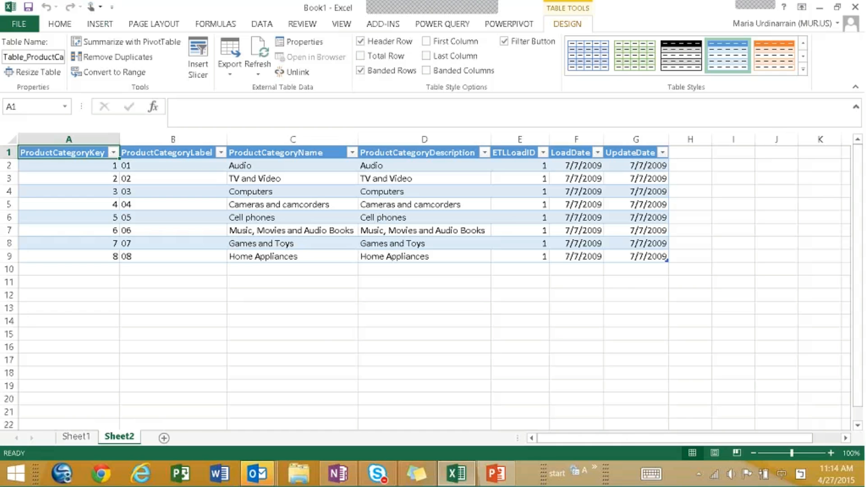
# Add a third worksheet and open the Geography.xlsx workbook from the PowerBI Demo folder on the computer
pyautogui.click(164, 438)
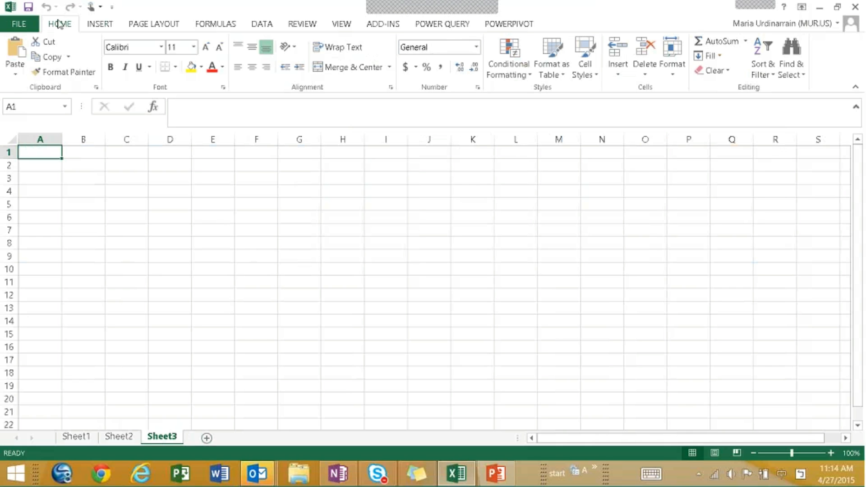
pyautogui.click(31, 28)
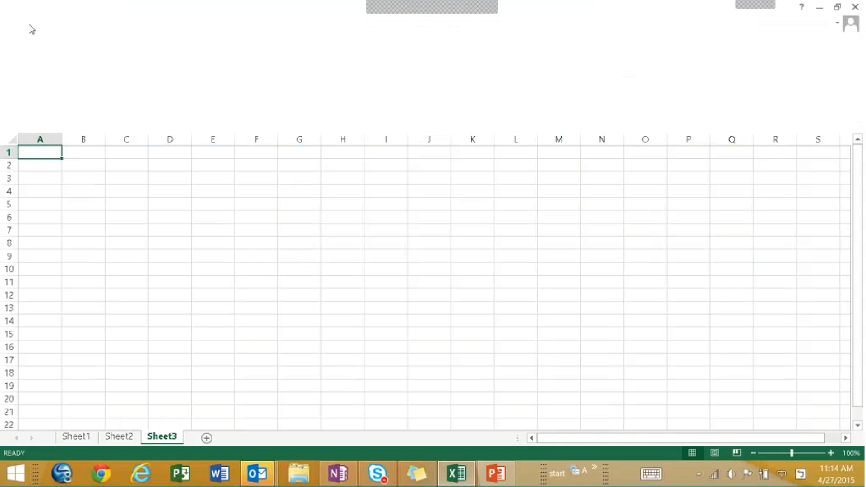
pyautogui.click(32, 106)
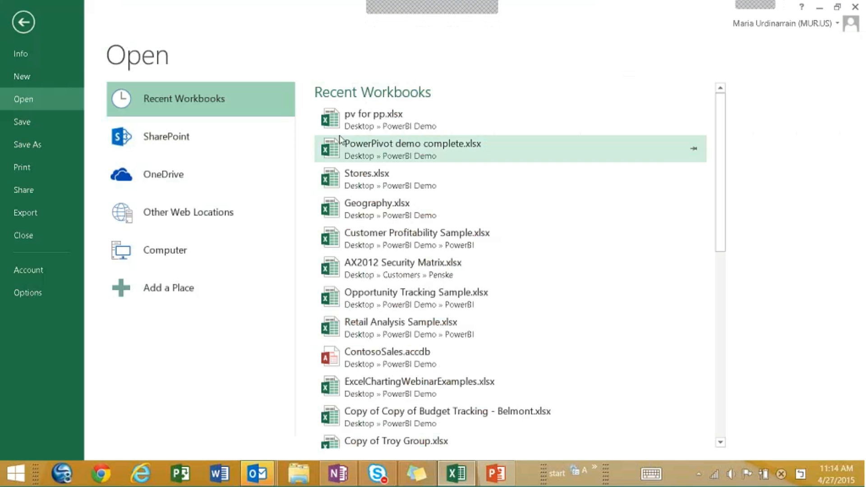
pyautogui.click(175, 245)
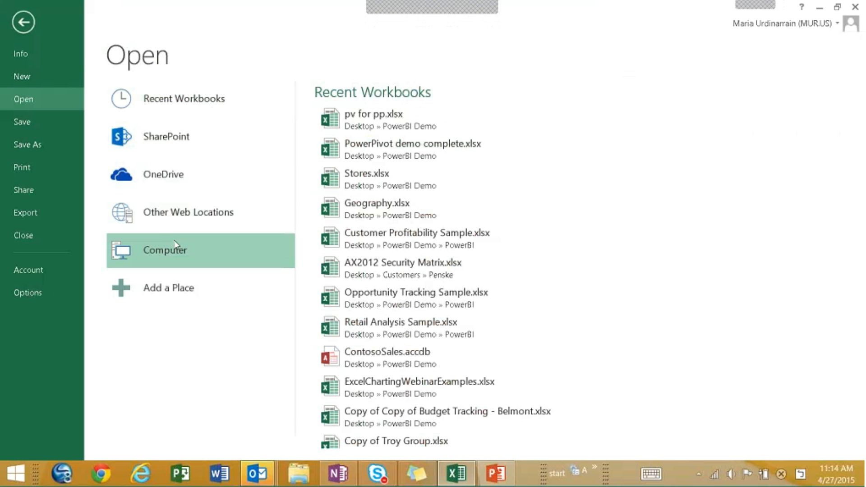
pyautogui.click(363, 140)
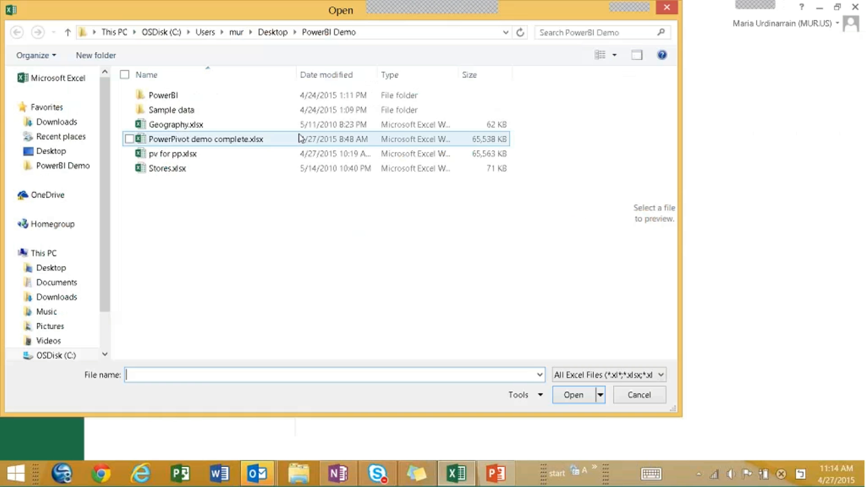
pyautogui.doubleClick(227, 129)
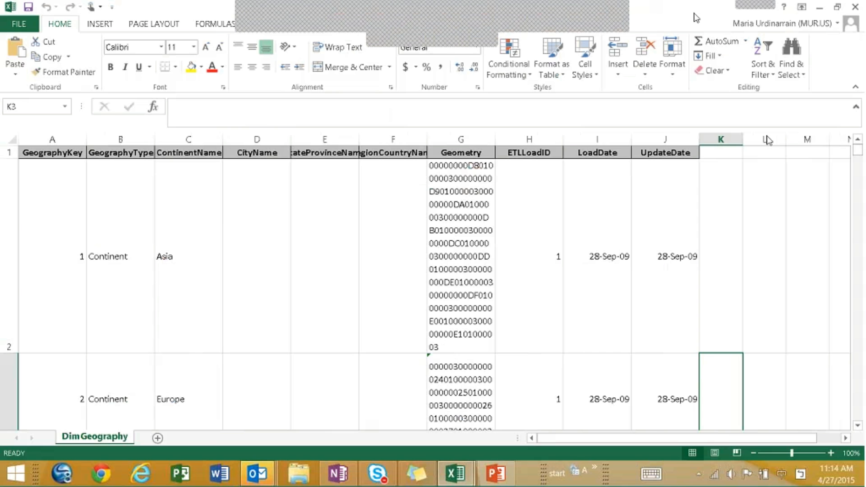
# Restore the Geography.xlsx window to a smaller size and copy its entire DimGeography sheet into Sheet3 of the original workbook from cell A1
pyautogui.press('super+Down')
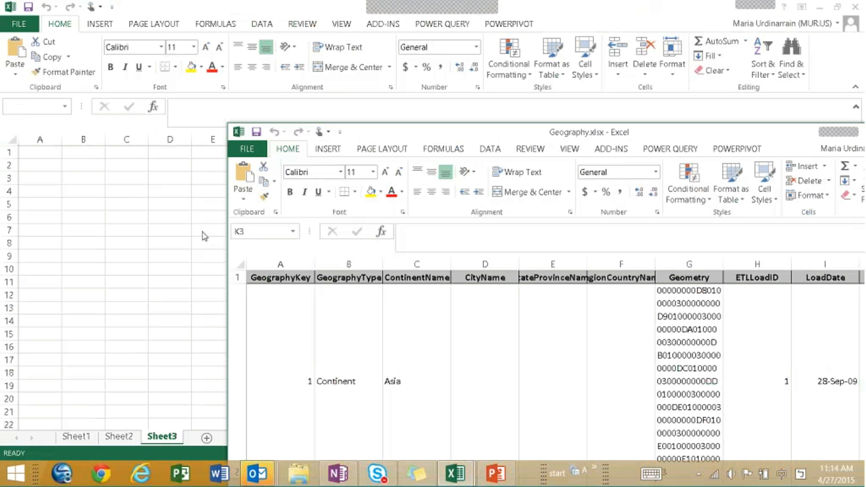
pyautogui.moveTo(542, 134); pyautogui.dragTo(426, 29)
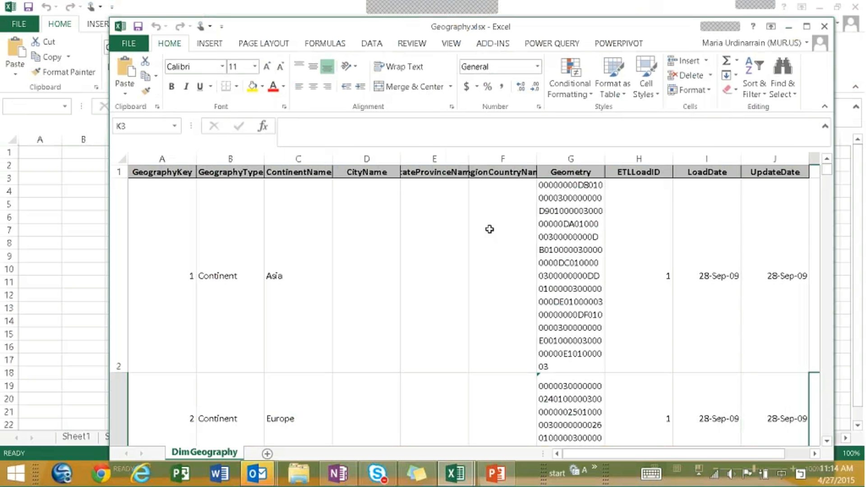
pyautogui.click(388, 230)
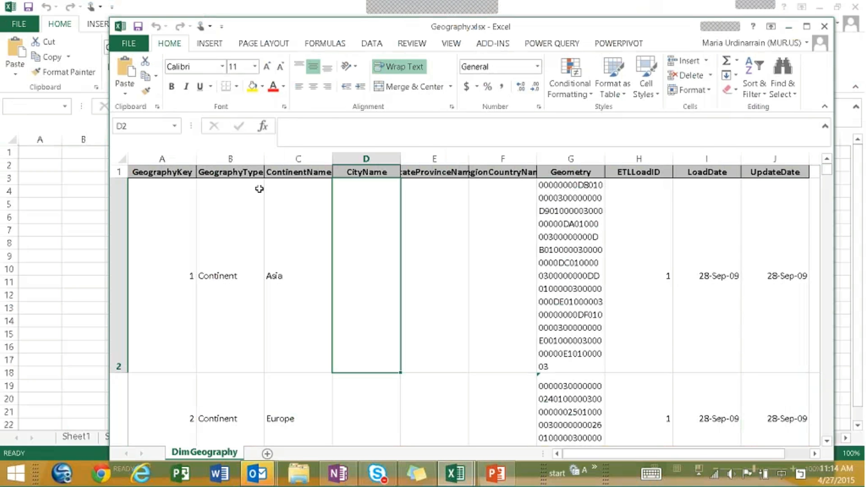
pyautogui.click(167, 174)
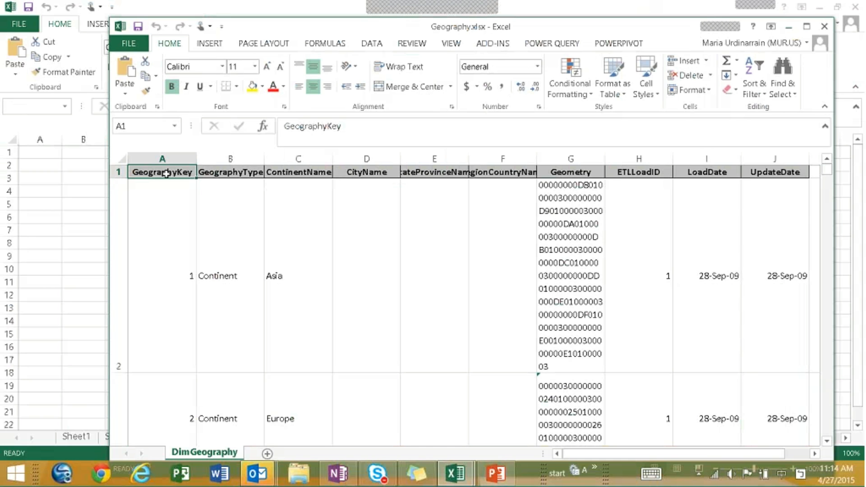
pyautogui.press('alt')
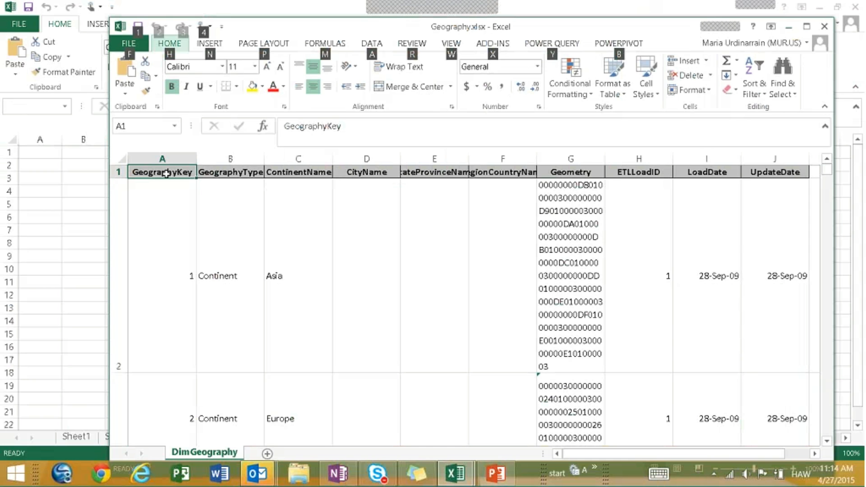
pyautogui.click(120, 172)
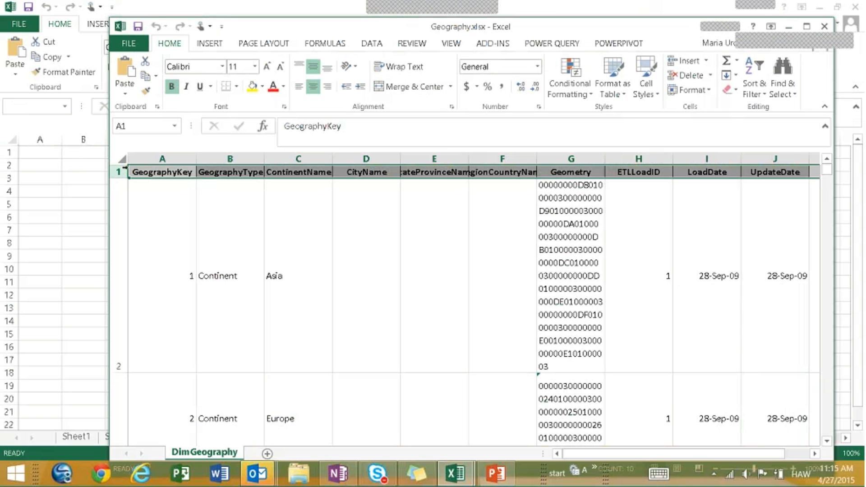
pyautogui.click(123, 159)
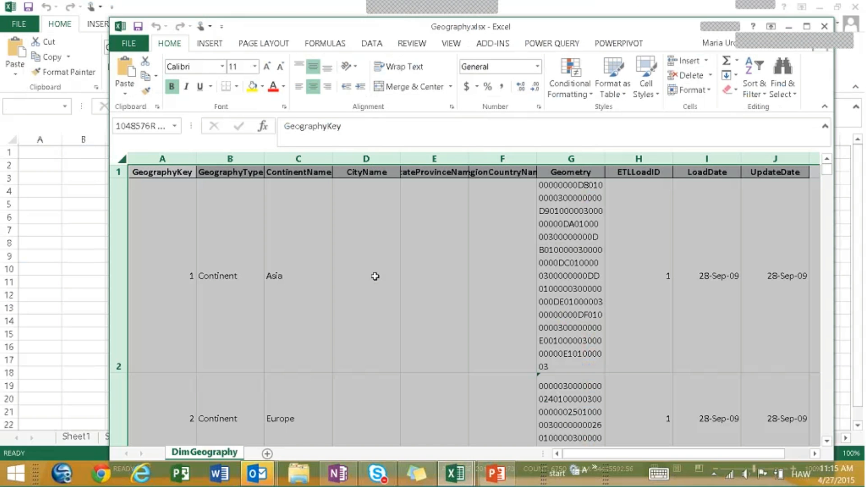
pyautogui.hotkey('ctrl', 'c')
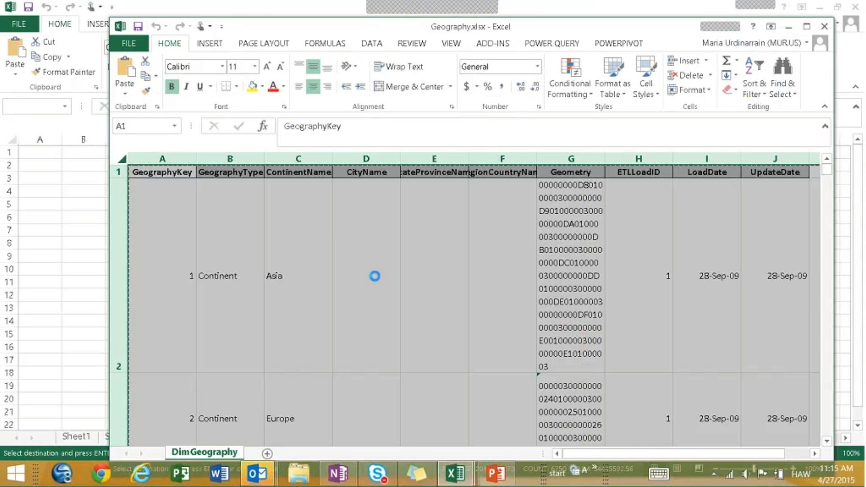
pyautogui.click(23, 147)
pyautogui.hotkey('ctrl', 'v')
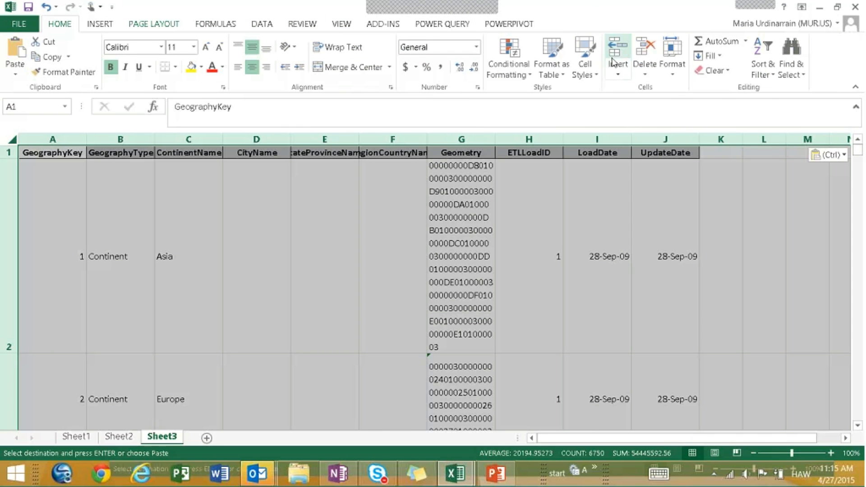
pyautogui.click(672, 68)
pyautogui.click(672, 67)
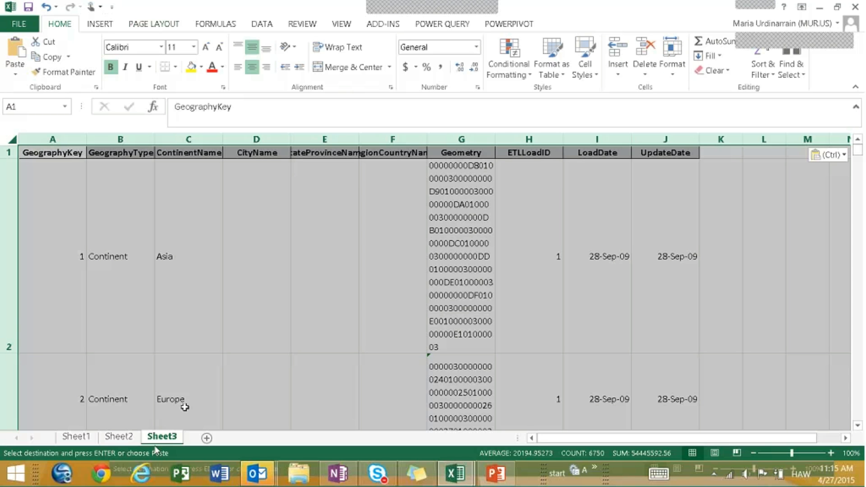
pyautogui.click(267, 25)
pyautogui.click(227, 27)
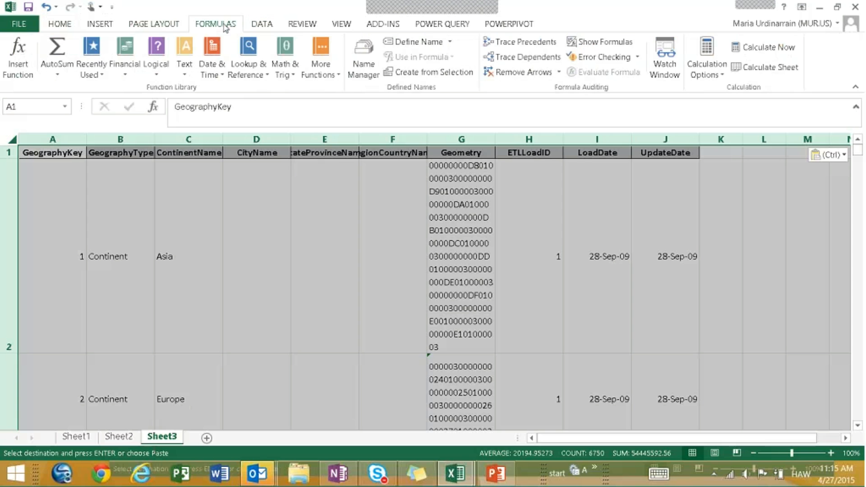
pyautogui.click(154, 25)
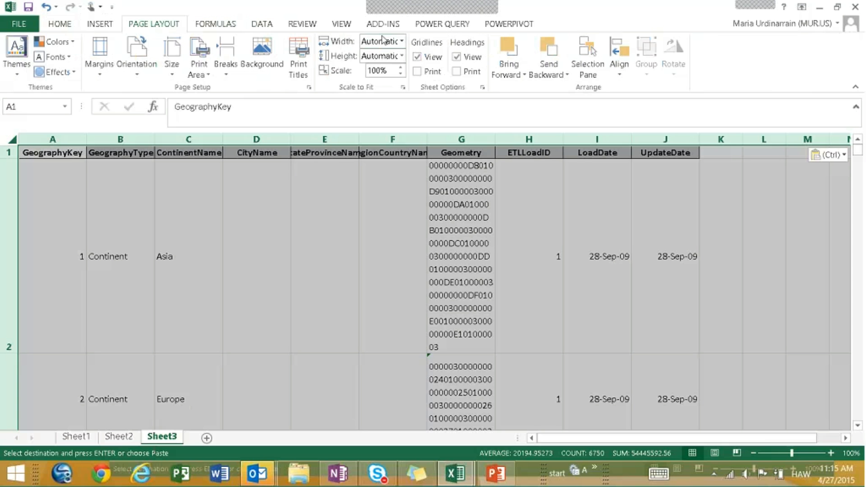
pyautogui.click(450, 28)
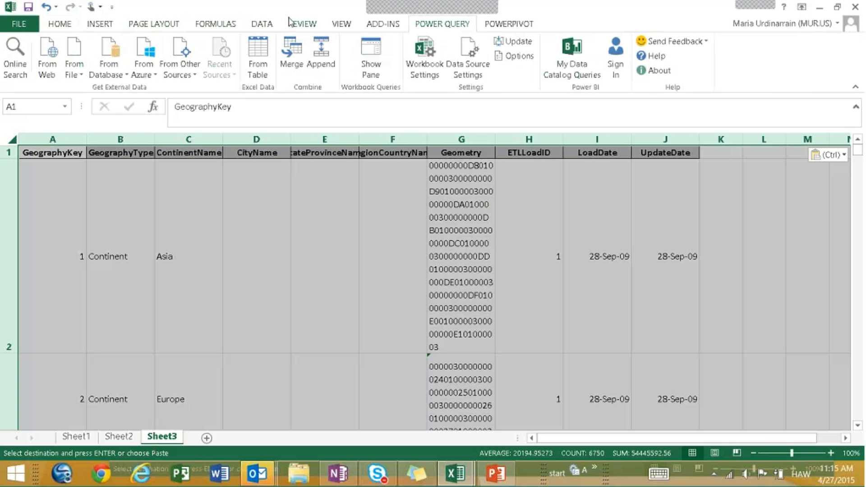
pyautogui.click(298, 25)
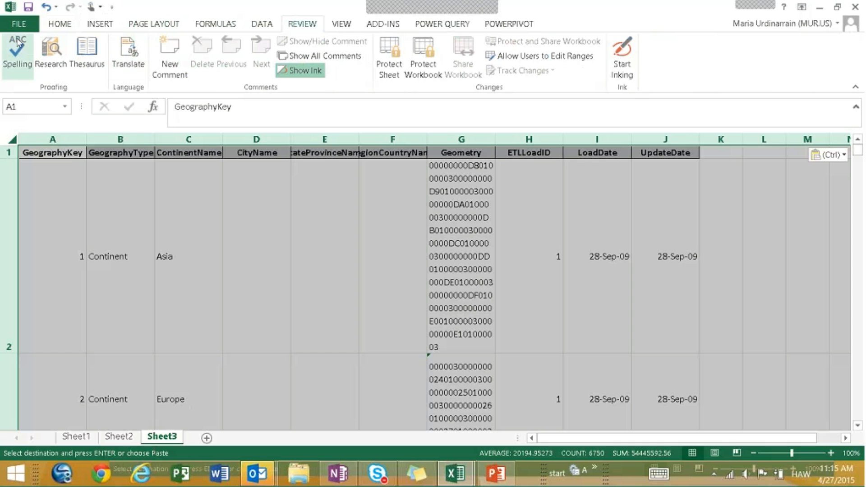
# Try to format the pasted geography data on Sheet3 as a table with headers, using the range =$1:$1048576
pyautogui.click(64, 26)
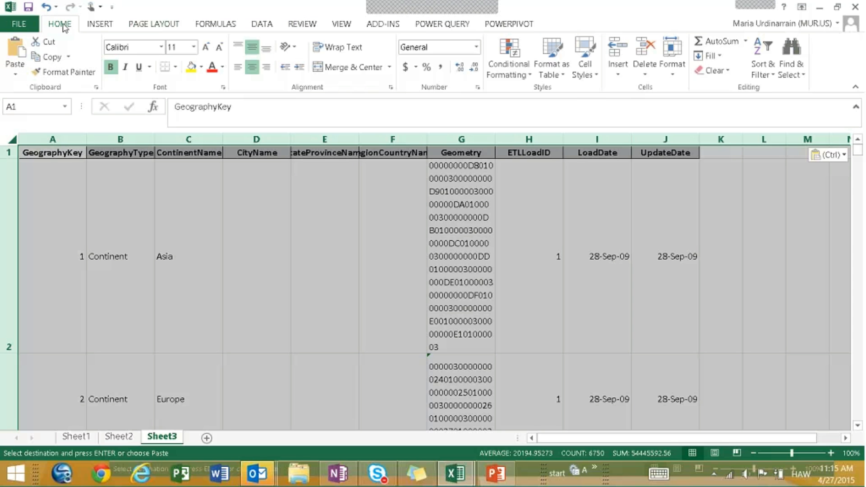
pyautogui.click(558, 77)
pyautogui.click(598, 151)
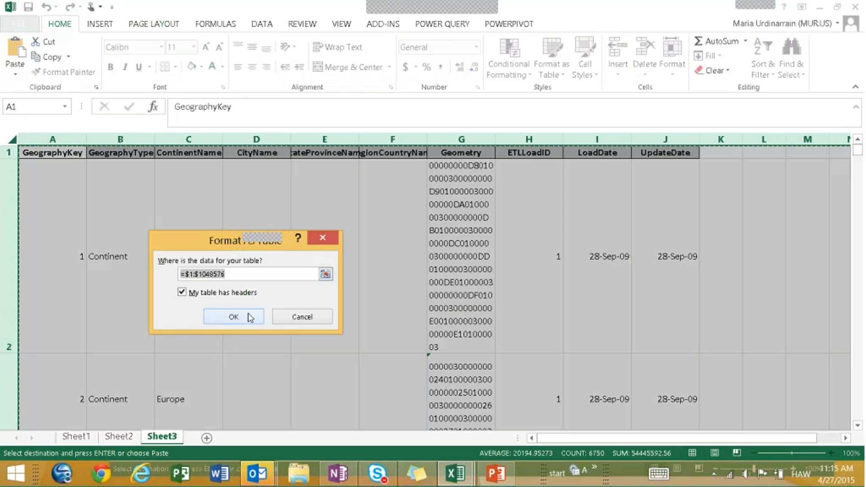
pyautogui.click(234, 316)
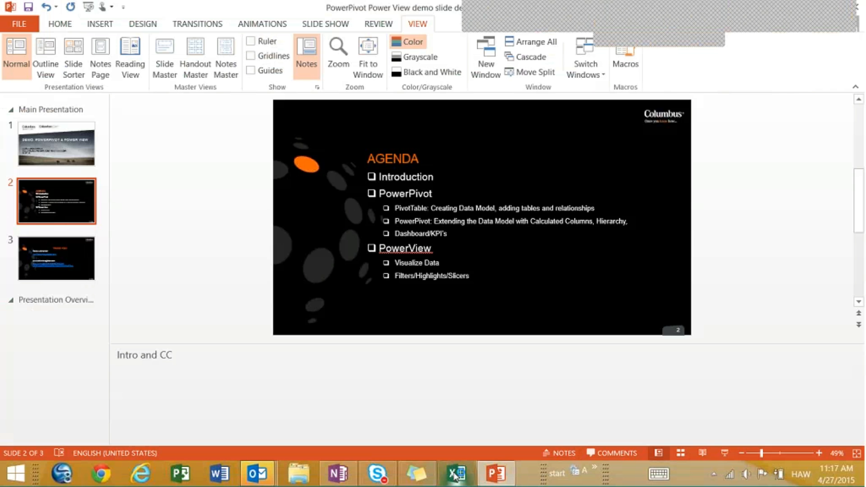
# Switch to Excel, open the recent workbook PowerPivot demo complete.xlsx and dismiss the document recovery list
pyautogui.click(457, 474)
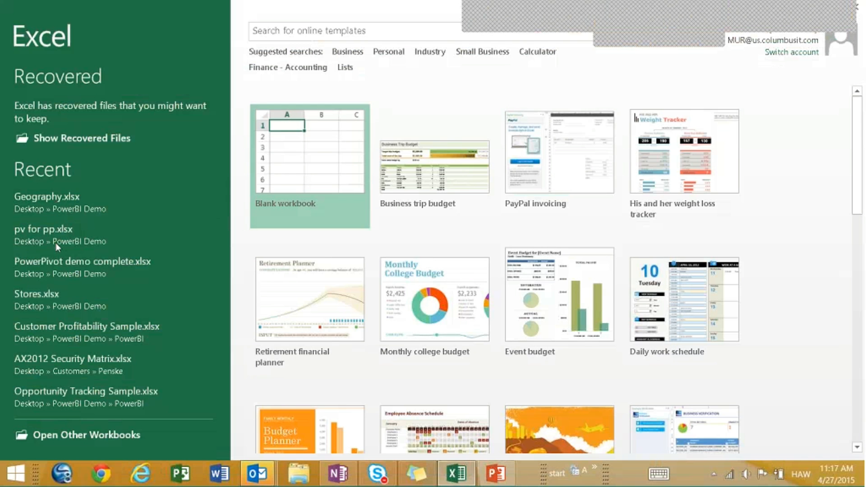
pyautogui.click(84, 266)
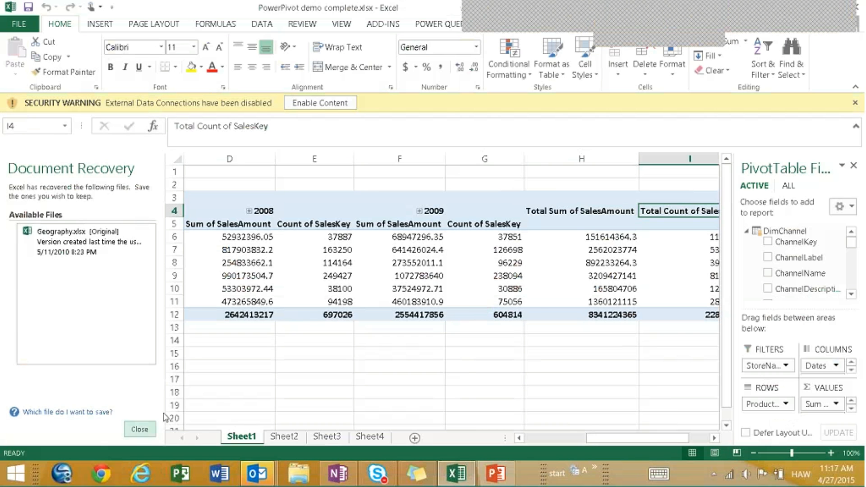
pyautogui.click(143, 434)
# Look through the workbook's product category, geography, store and PivotTable sheets
pyautogui.click(121, 436)
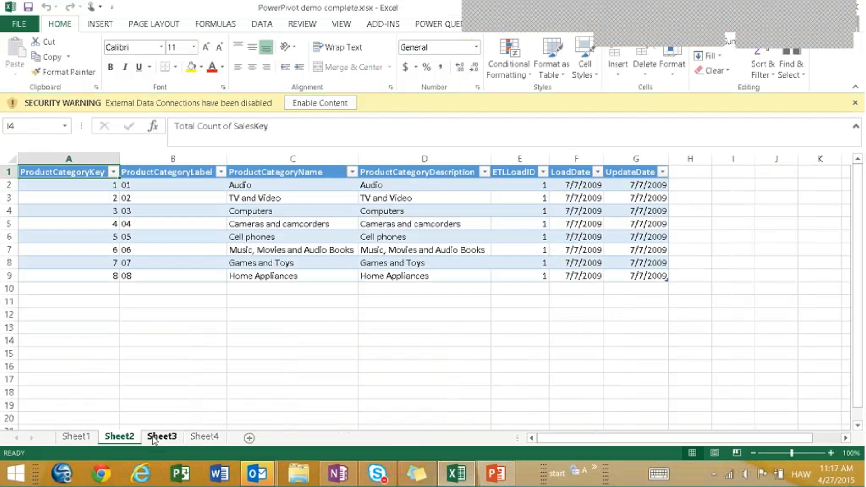
pyautogui.click(154, 438)
pyautogui.click(199, 439)
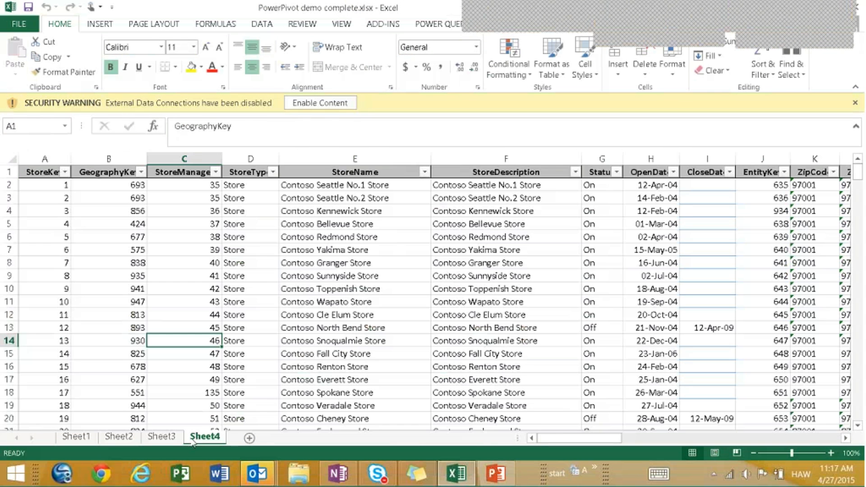
pyautogui.click(83, 437)
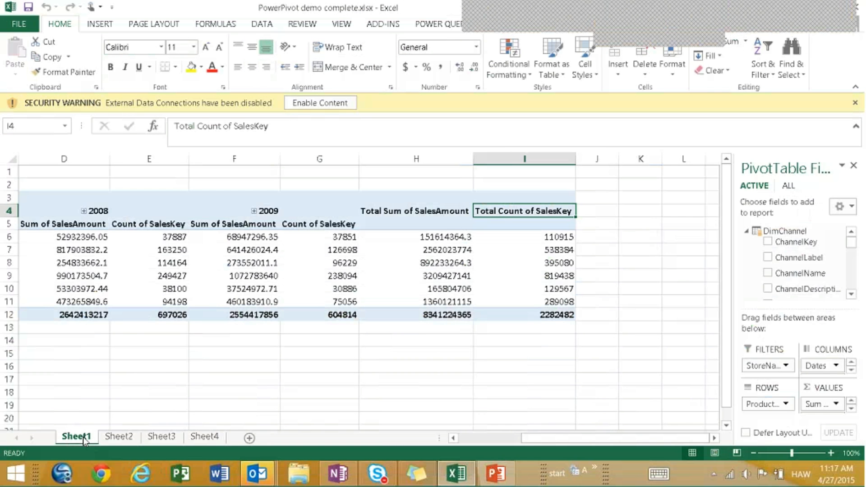
pyautogui.click(119, 437)
pyautogui.click(162, 437)
pyautogui.click(205, 437)
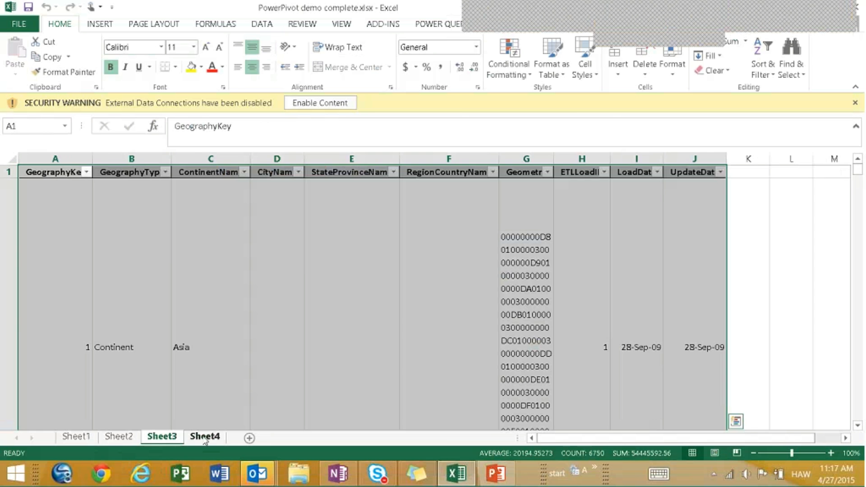
# Return to the PivotTable on Sheet1 and widen its field list so the field names and areas are readable
pyautogui.click(87, 438)
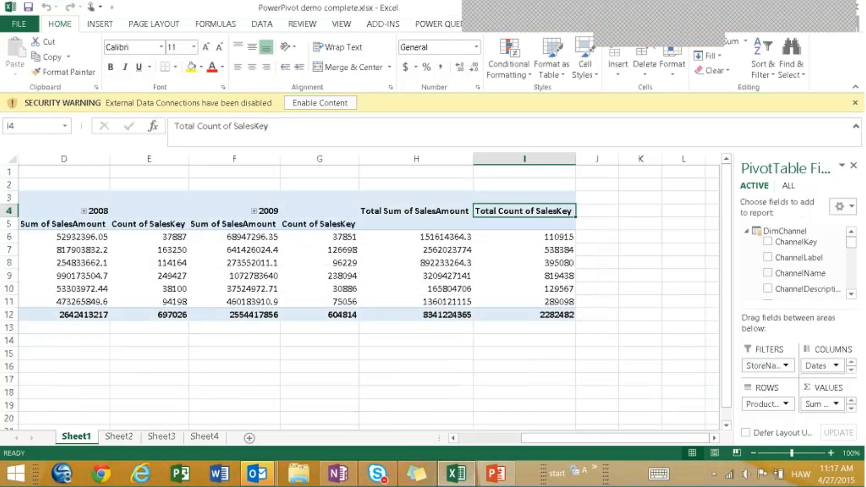
pyautogui.moveTo(734, 213); pyautogui.dragTo(607, 214)
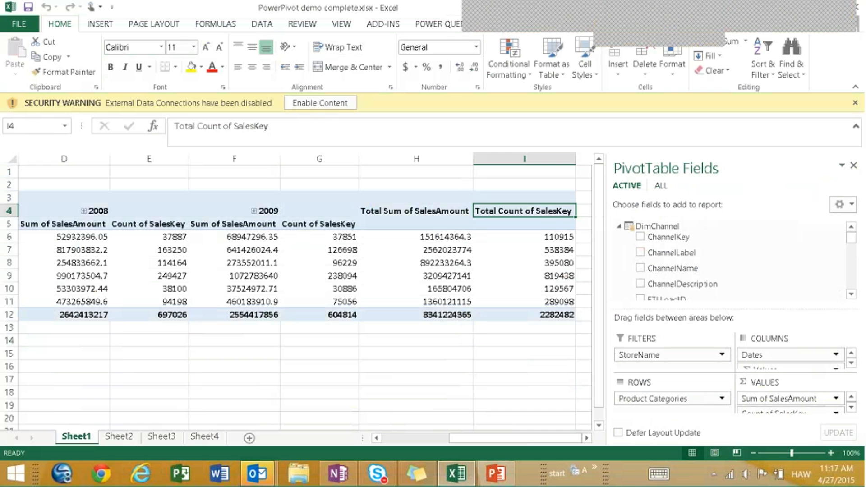
# Examine the category table on Sheet2, the geography table on Sheet3 and the stores table on Sheet4
pyautogui.click(118, 436)
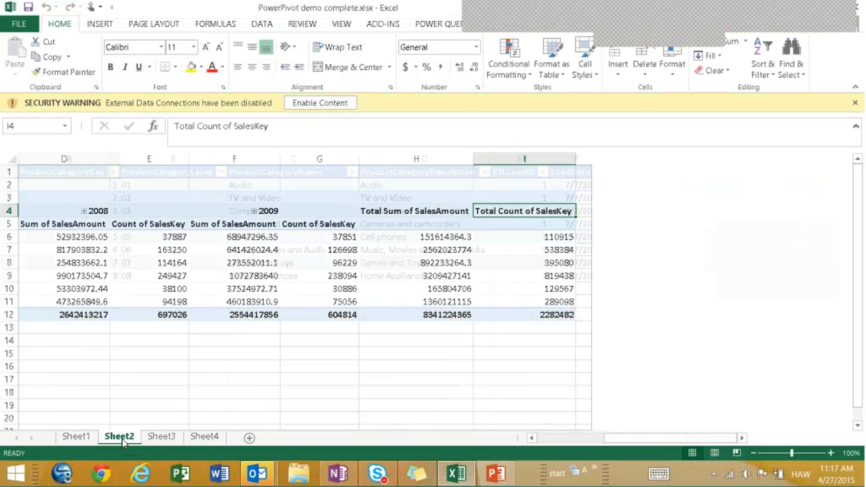
pyautogui.click(175, 439)
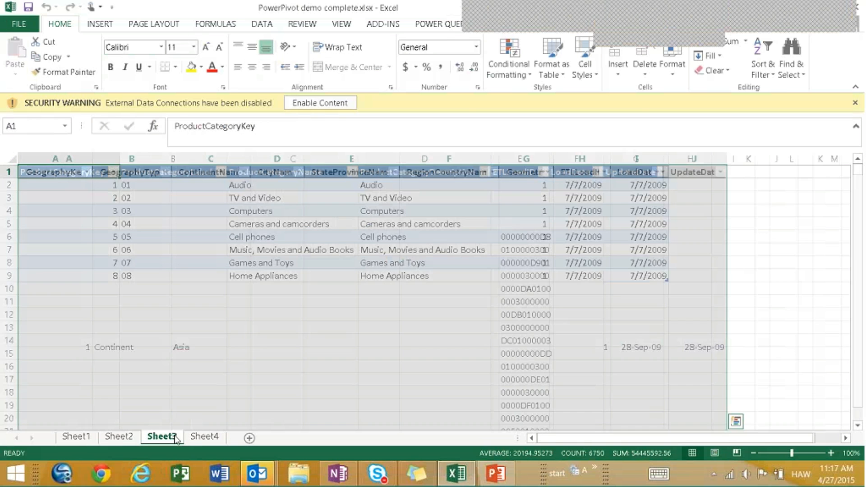
pyautogui.click(205, 438)
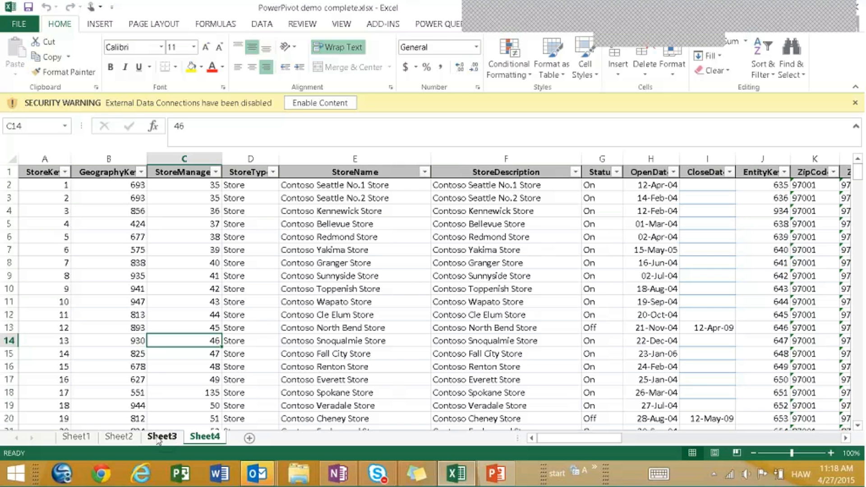
pyautogui.click(174, 436)
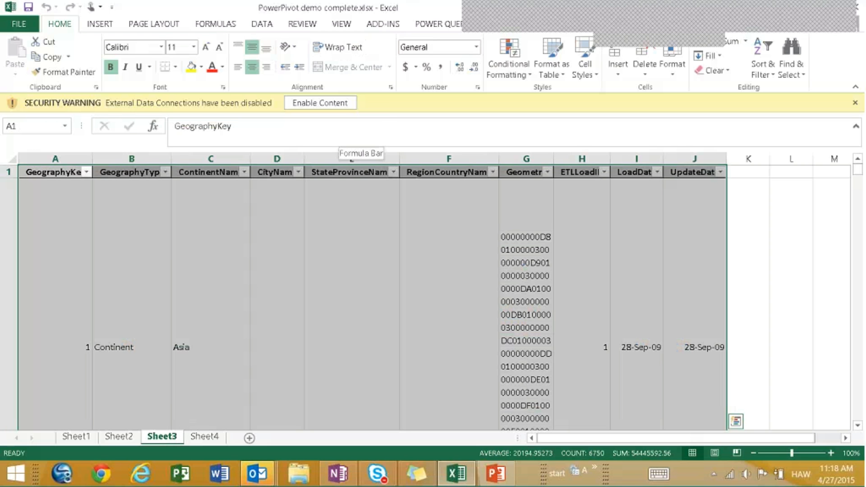
# Enable the workbook's external data connections and return to the PivotTable on Sheet1
pyautogui.click(333, 105)
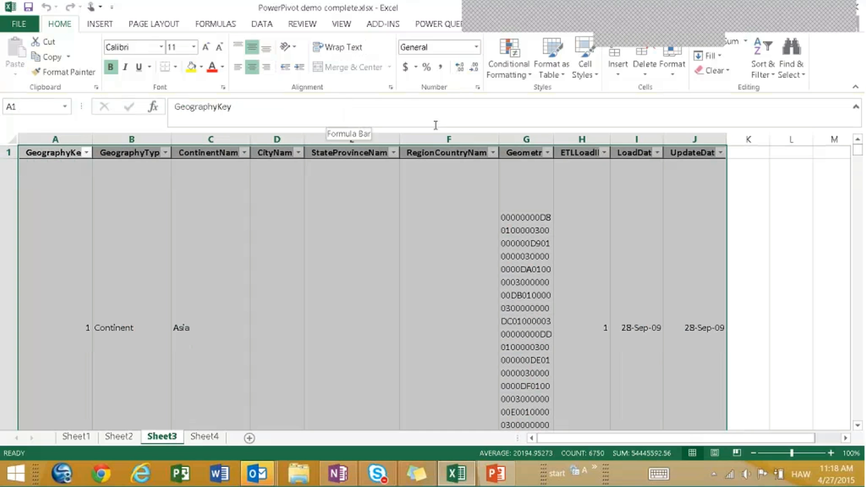
pyautogui.click(198, 248)
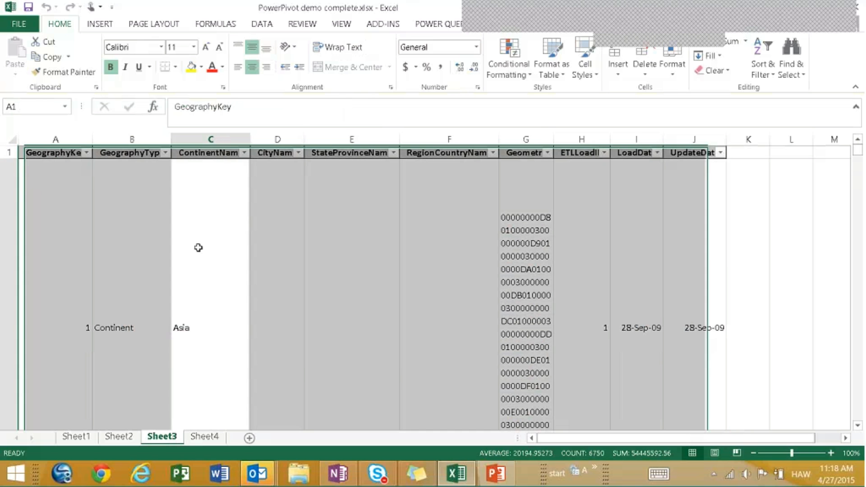
pyautogui.click(91, 436)
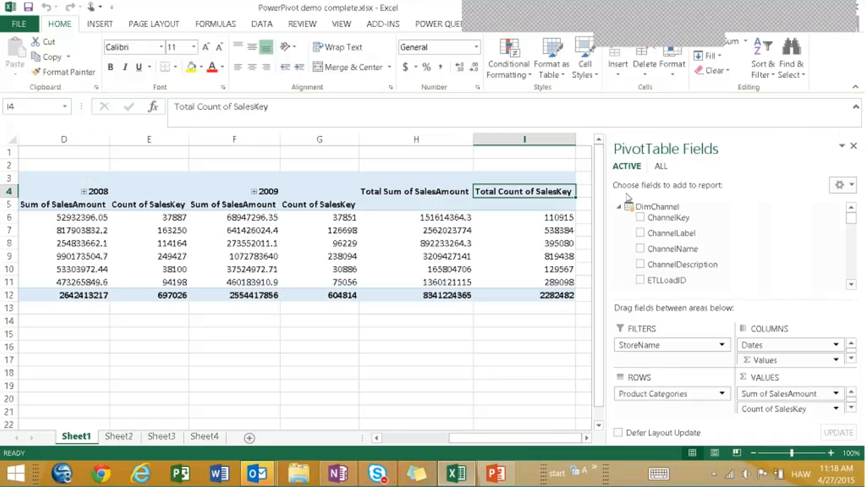
# Look through all the tables available in the PivotTable field list and return to the active ones
pyautogui.click(662, 166)
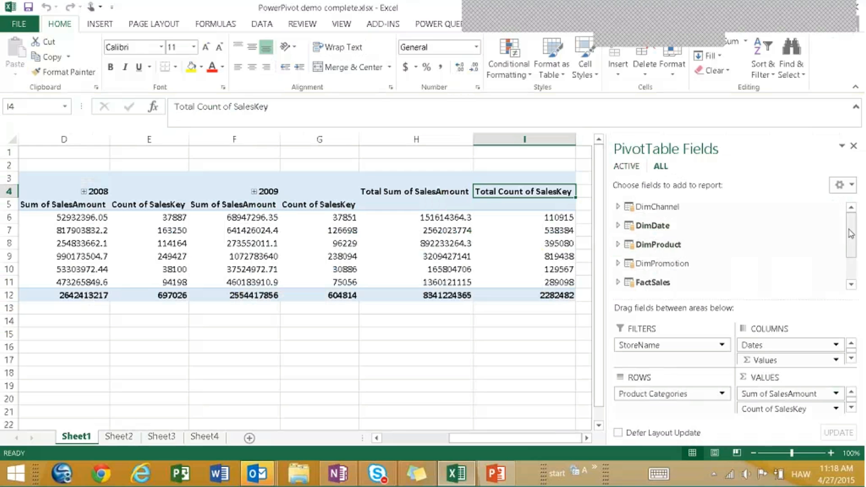
pyautogui.moveTo(851, 234); pyautogui.dragTo(852, 258)
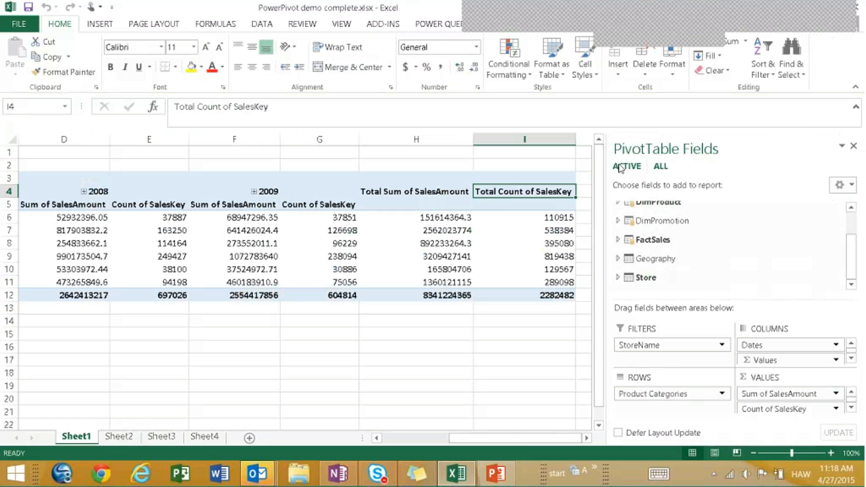
pyautogui.scroll(5, 630, 211)
# Collapse the DimChannel, DimDate, DimProduct, DimPromotion, FactSales and Store tables in the PivotTable field list
pyautogui.click(620, 208)
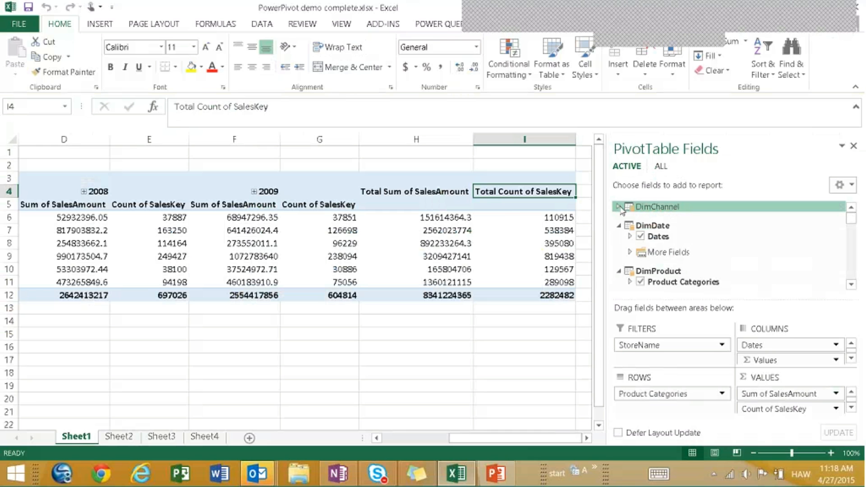
pyautogui.click(619, 225)
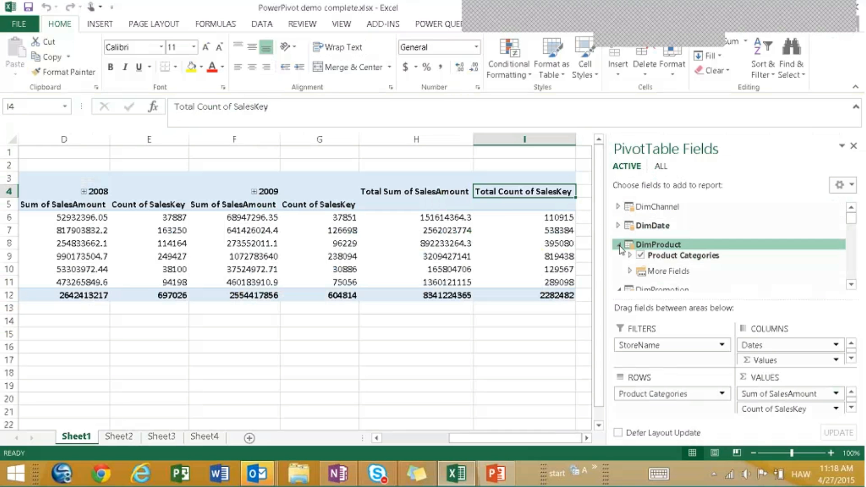
pyautogui.click(620, 244)
pyautogui.click(619, 264)
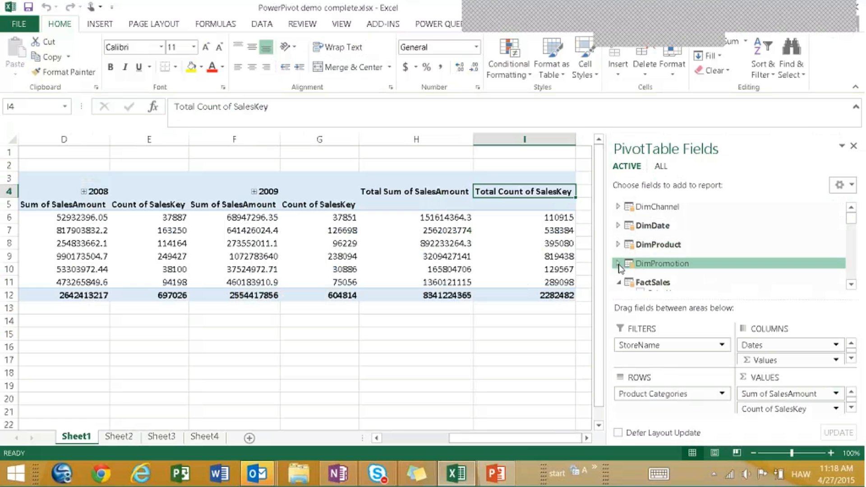
pyautogui.click(618, 282)
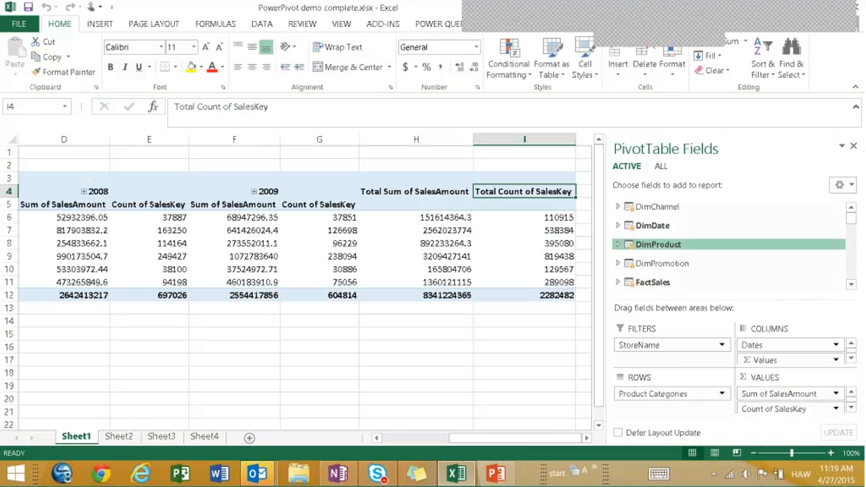
pyautogui.scroll(-3, 852, 223)
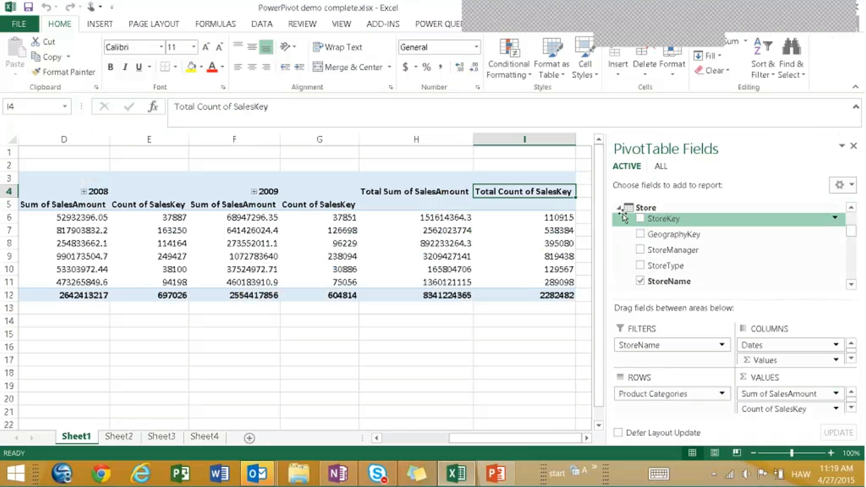
pyautogui.click(621, 208)
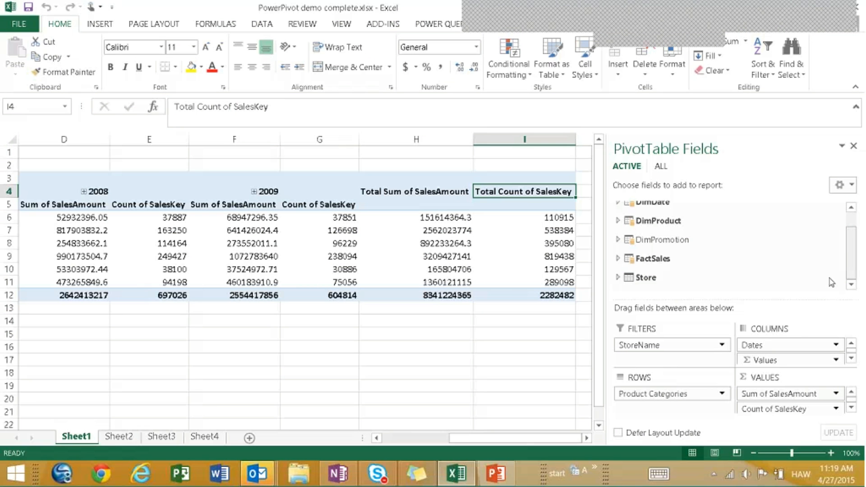
# Check the Store table's fields and the geography data on Sheet3, ending back at the PivotTable on Sheet1
pyautogui.click(662, 280)
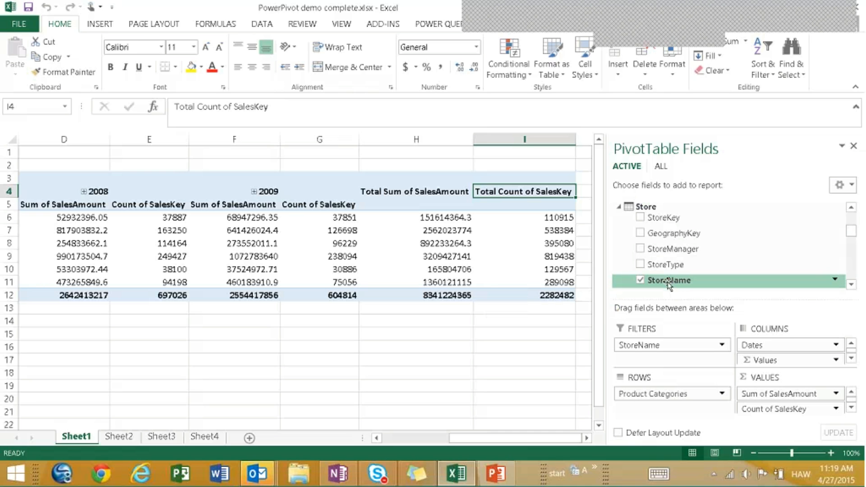
pyautogui.click(619, 207)
pyautogui.moveTo(851, 248); pyautogui.dragTo(851, 228)
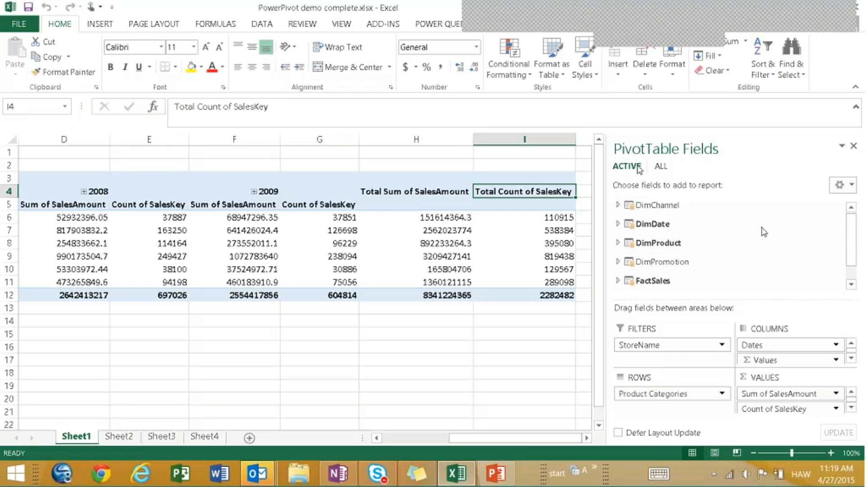
pyautogui.click(163, 437)
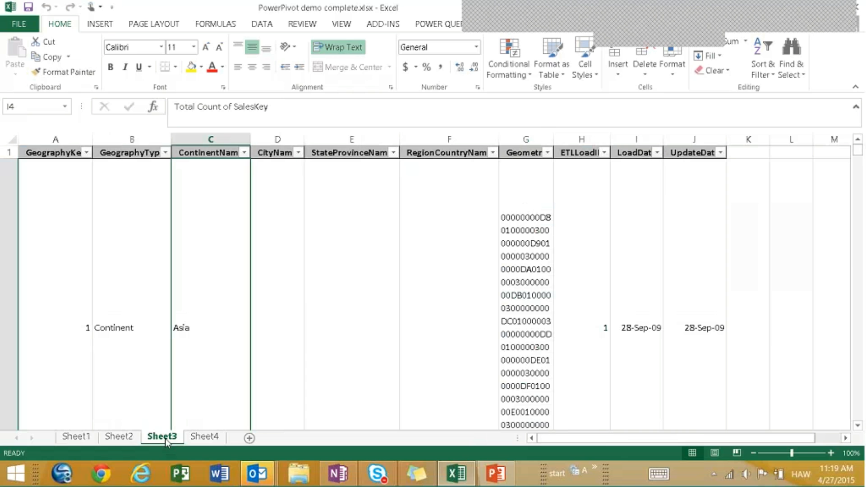
pyautogui.click(86, 437)
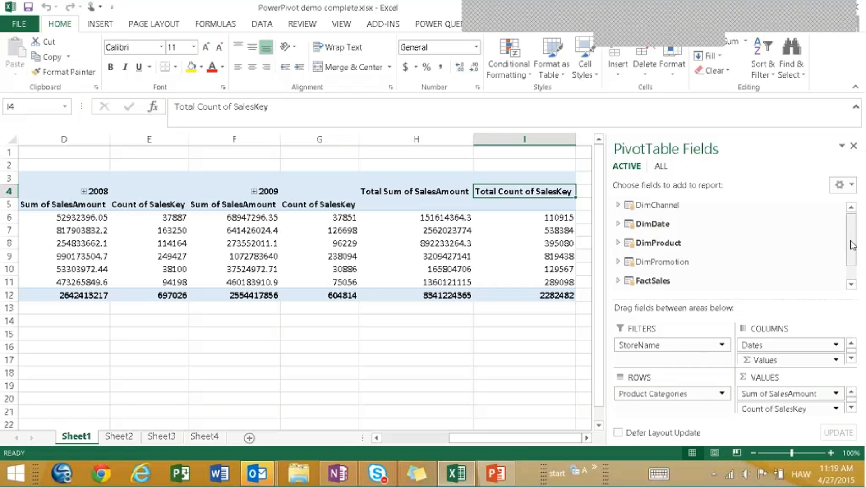
# Expand the Store table, take StoreName out of the PivotTable and put it back as a report filter
pyautogui.moveTo(852, 246); pyautogui.dragTo(852, 268)
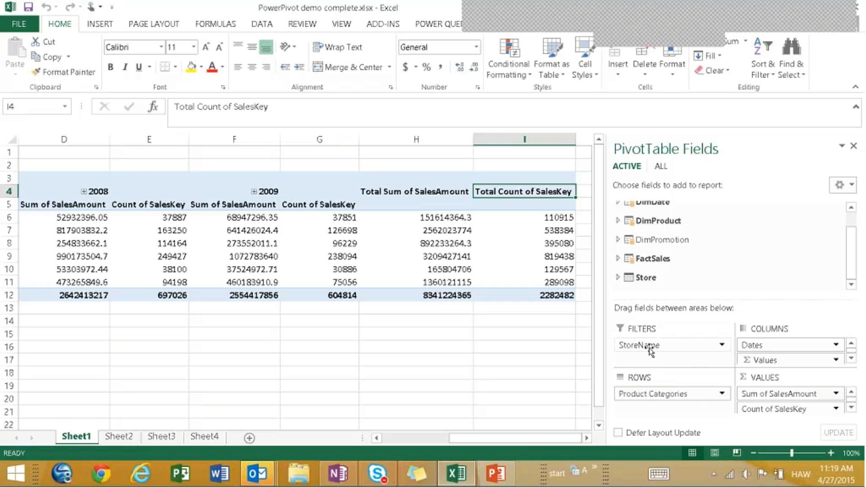
pyautogui.click(649, 278)
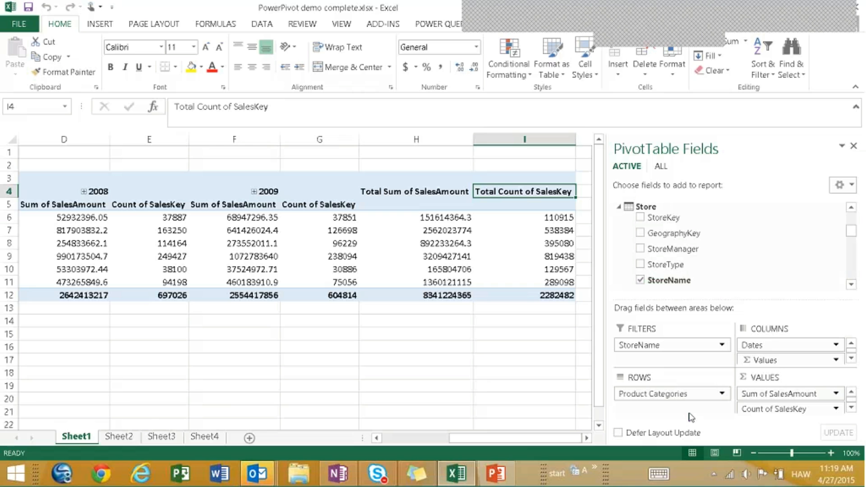
pyautogui.click(641, 281)
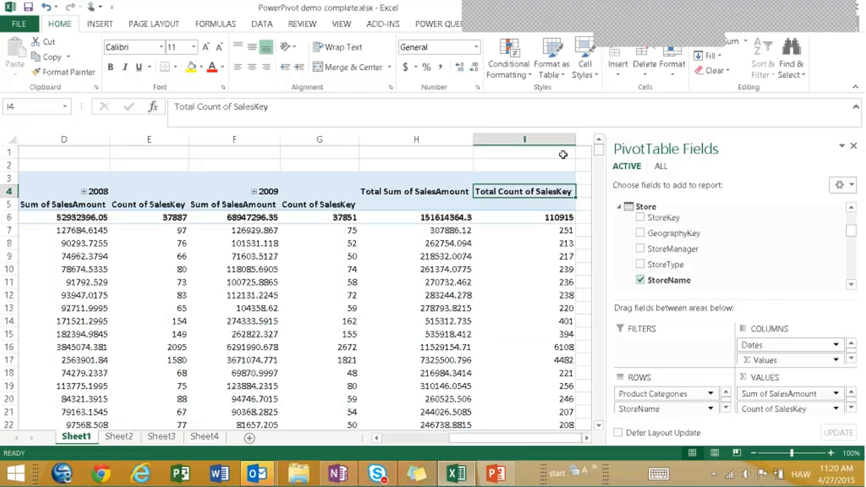
pyautogui.moveTo(670, 280); pyautogui.dragTo(647, 352)
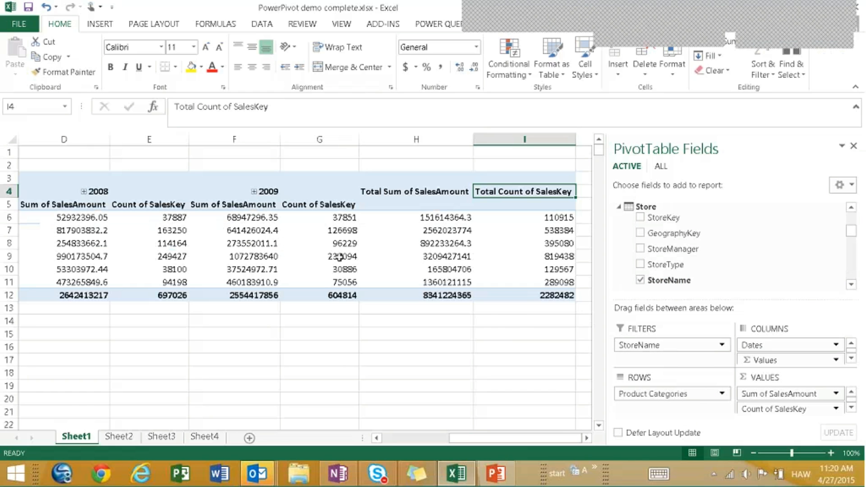
# Examine the PivotTable's sales amounts and SalesKey counts by product category and year
pyautogui.moveTo(488, 298)
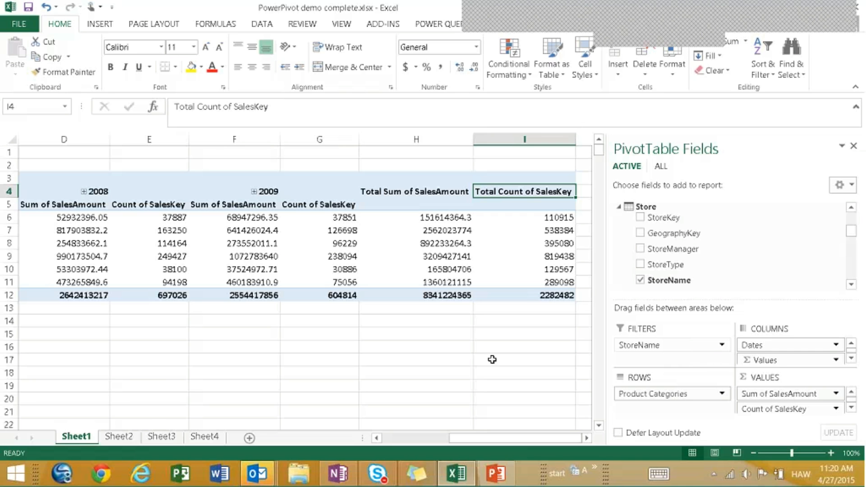
pyautogui.moveTo(494, 447); pyautogui.dragTo(426, 447)
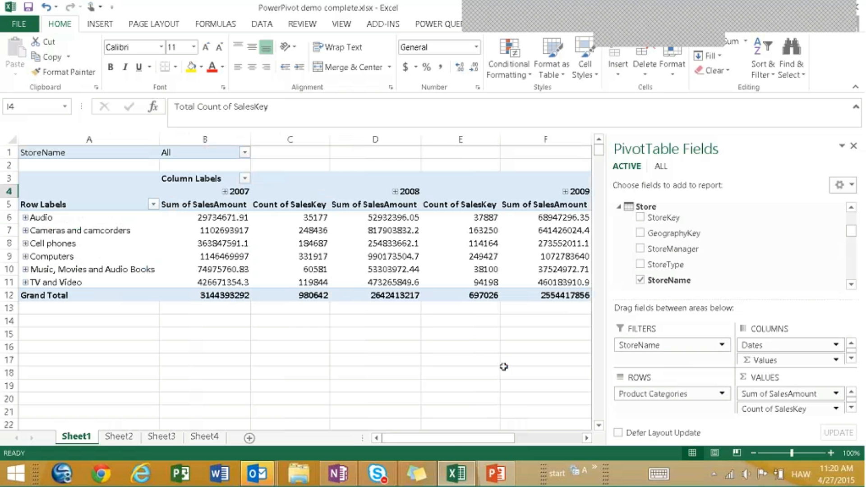
pyautogui.moveTo(453, 444); pyautogui.dragTo(478, 442)
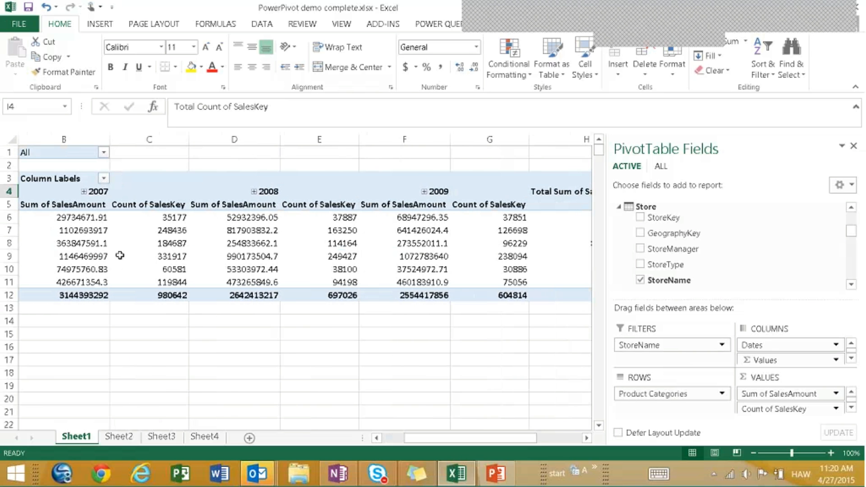
pyautogui.moveTo(530, 246)
# Collapse the Store table and look at the options of the Product Categories row field without changing it
pyautogui.click(619, 207)
pyautogui.click(686, 396)
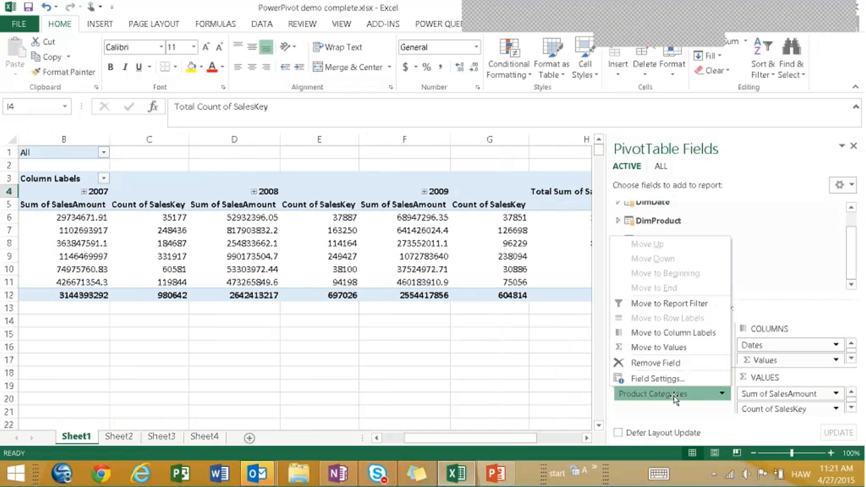
pyautogui.click(635, 393)
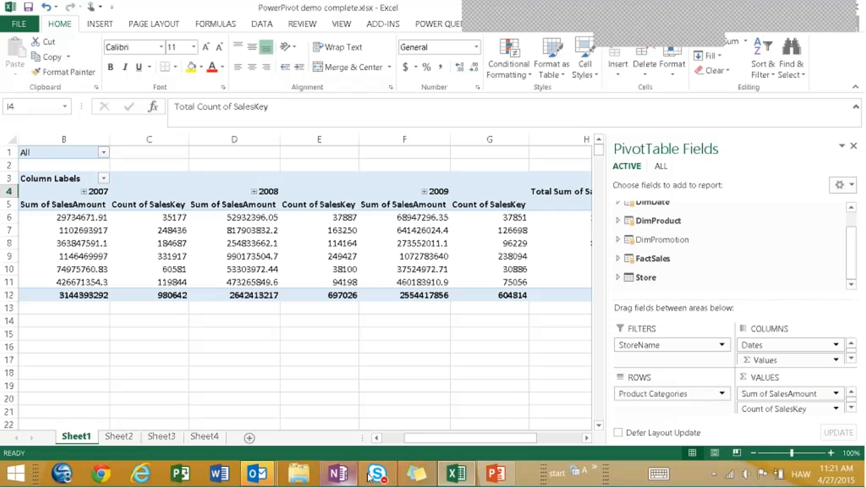
pyautogui.moveTo(470, 483)
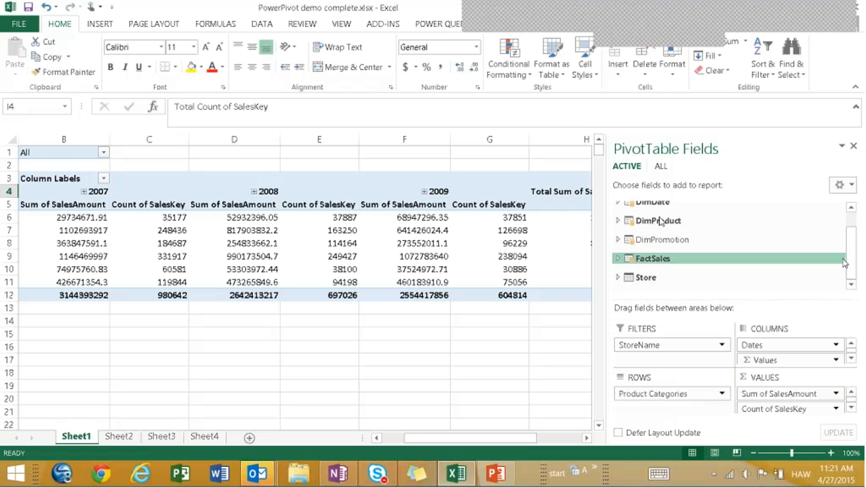
pyautogui.scroll(1, 851, 244)
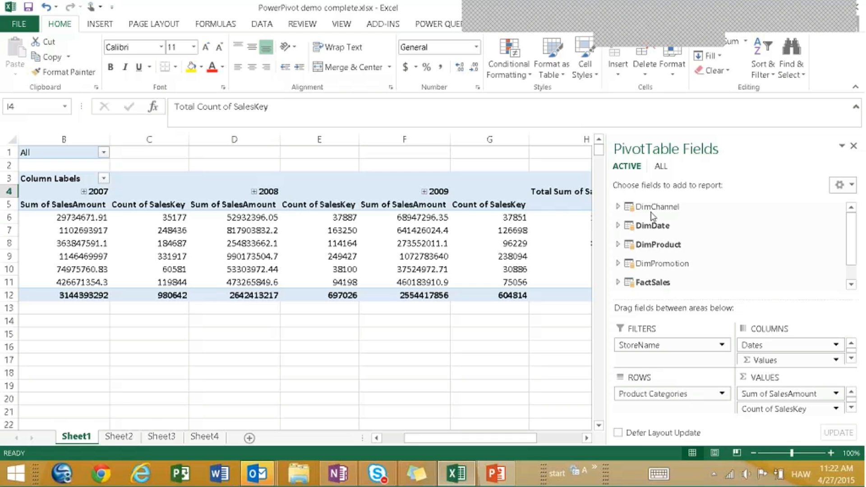
# Try to add the geography table on Sheet3 to the PowerPivot data model and dismiss the resulting message
pyautogui.click(163, 437)
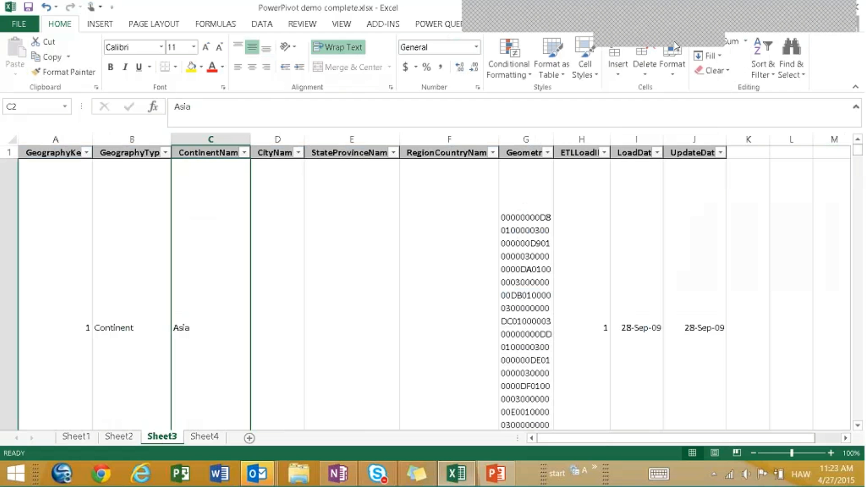
pyautogui.click(849, 22)
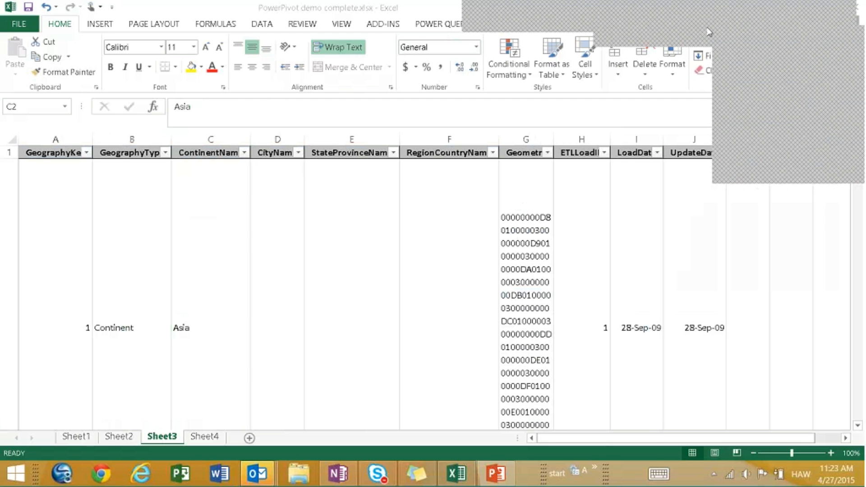
pyautogui.click(424, 13)
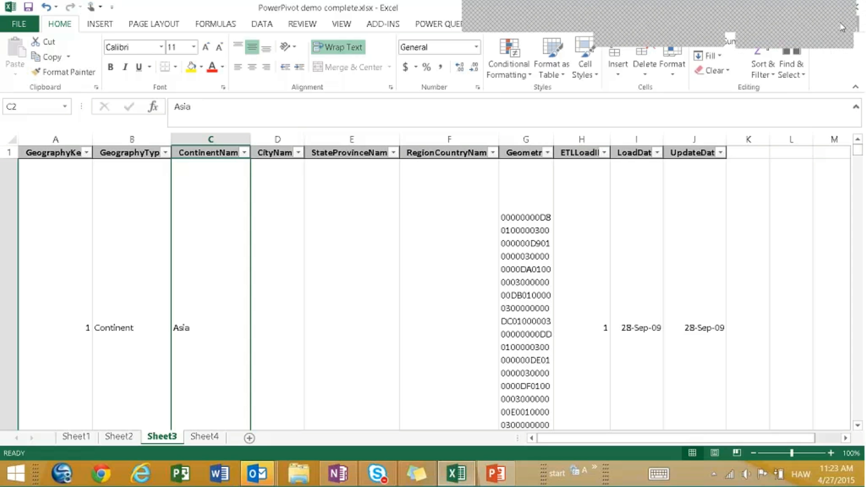
pyautogui.moveTo(816, 9)
pyautogui.mouseDown()
pyautogui.moveTo(520, 87)
pyautogui.moveTo(542, 60)
pyautogui.mouseUp()
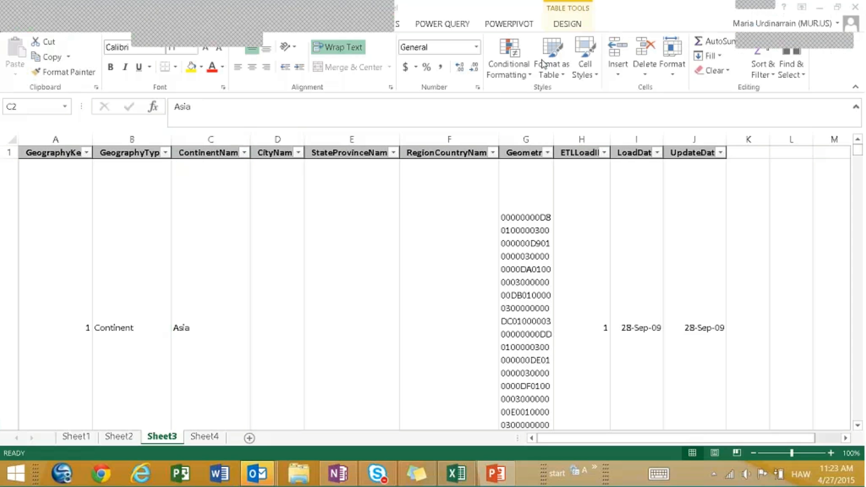
pyautogui.click(508, 26)
pyautogui.click(508, 25)
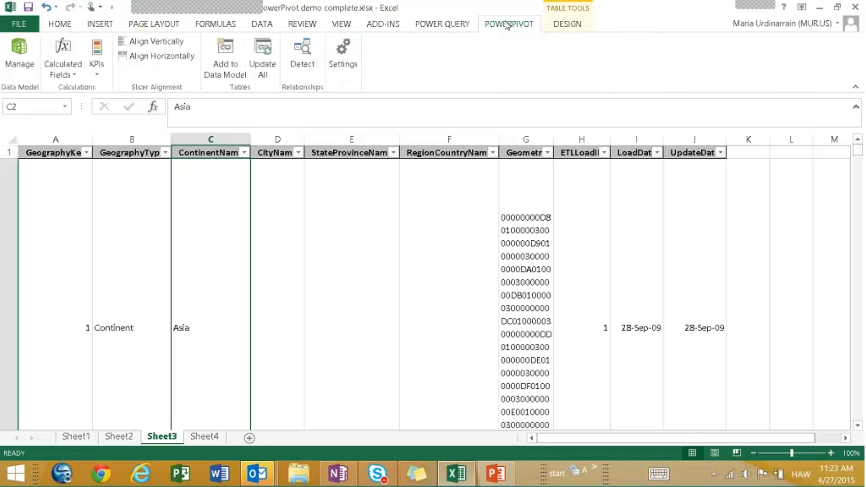
pyautogui.click(224, 60)
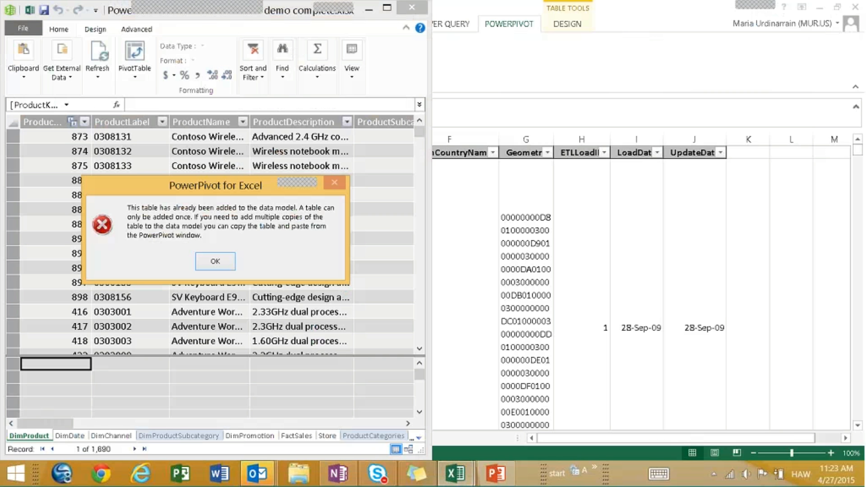
pyautogui.click(215, 262)
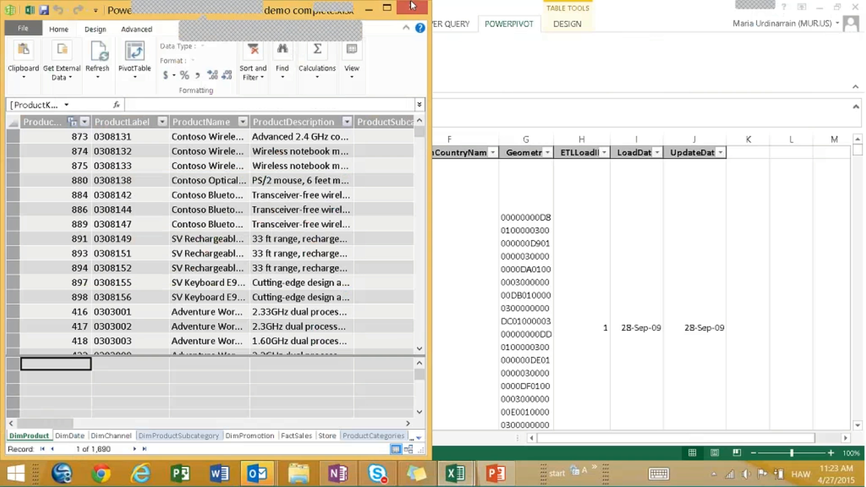
# Enlarge the PowerPivot window to full screen and look at the DimDate and FactSales tables
pyautogui.click(387, 8)
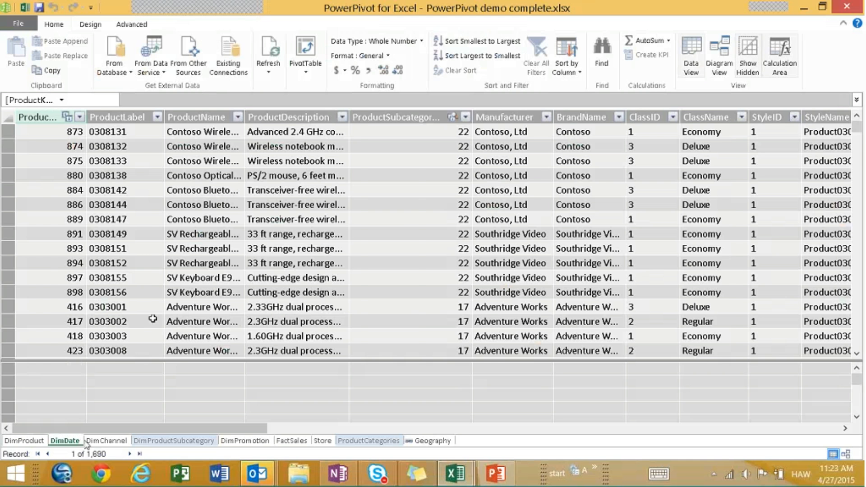
pyautogui.click(66, 441)
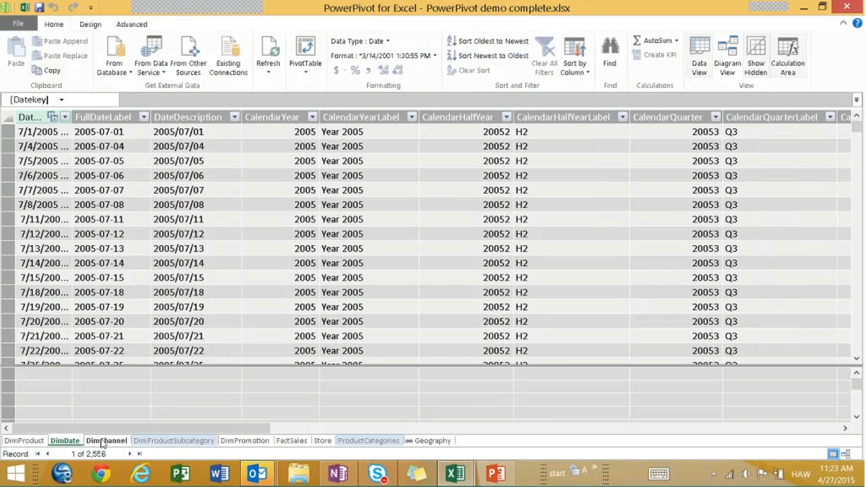
pyautogui.click(290, 441)
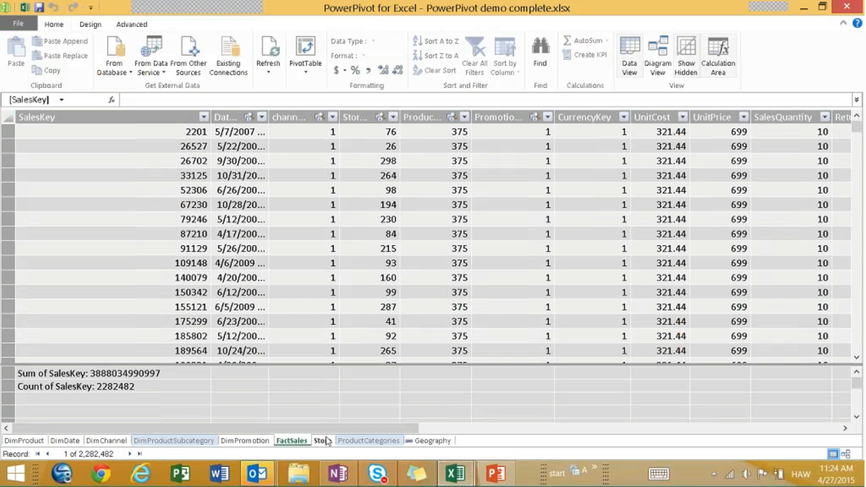
# Permanently delete the Sum of SalesKey and Count of SalesKey calculated fields from the FactSales table in the model
pyautogui.doubleClick(180, 375)
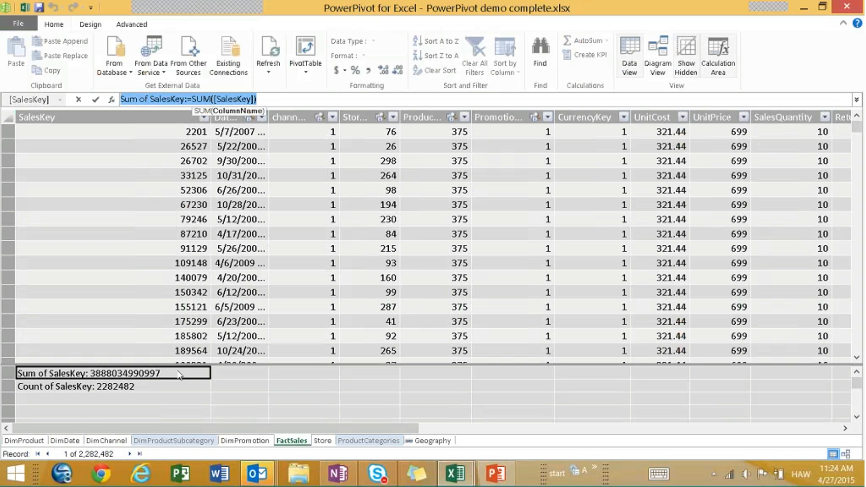
pyautogui.rightClick(180, 375)
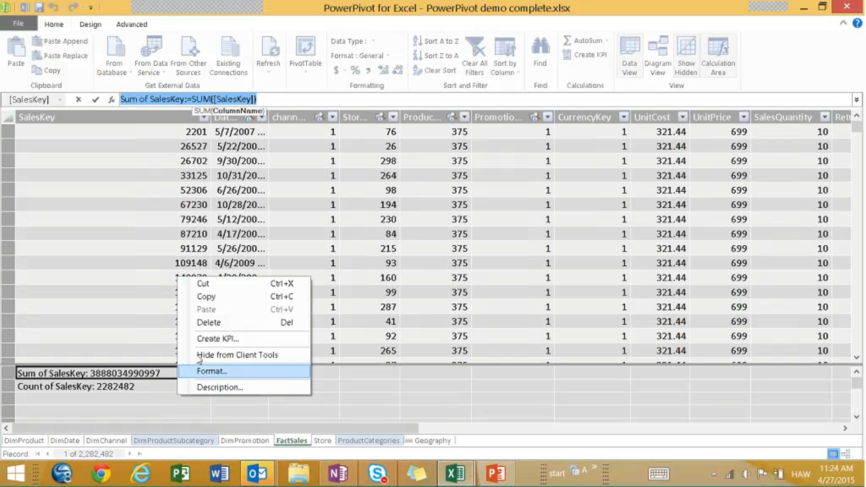
pyautogui.click(212, 322)
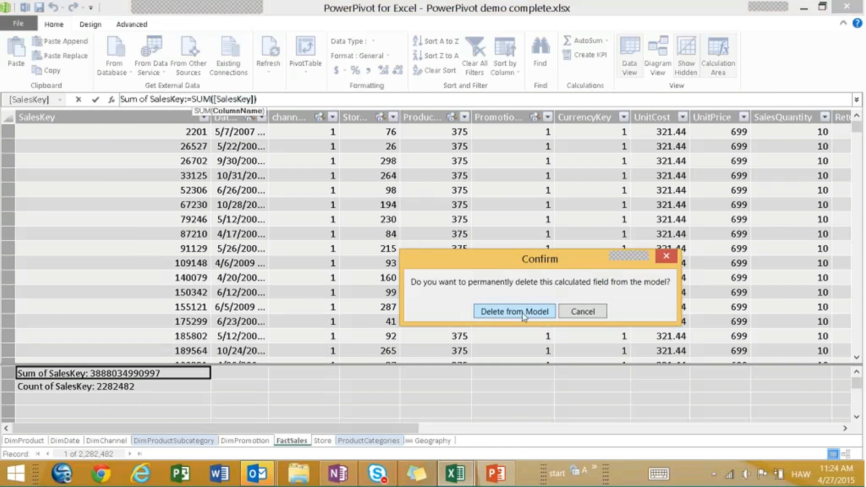
pyautogui.click(522, 311)
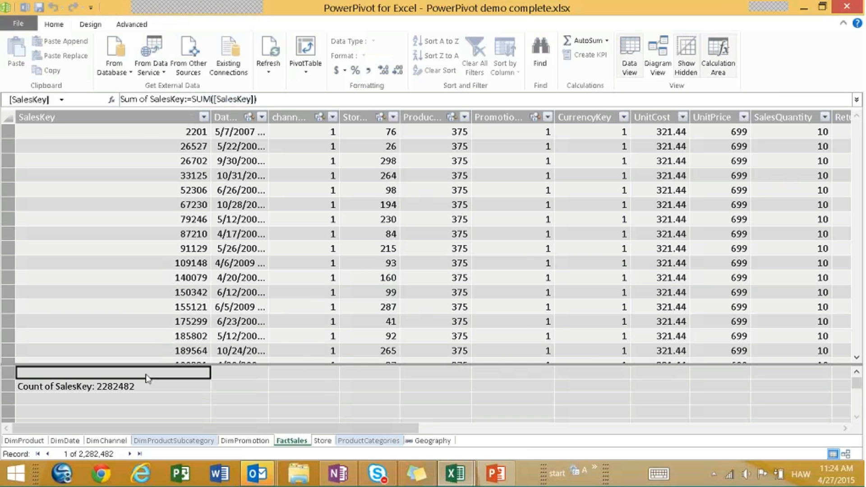
pyautogui.click(150, 388)
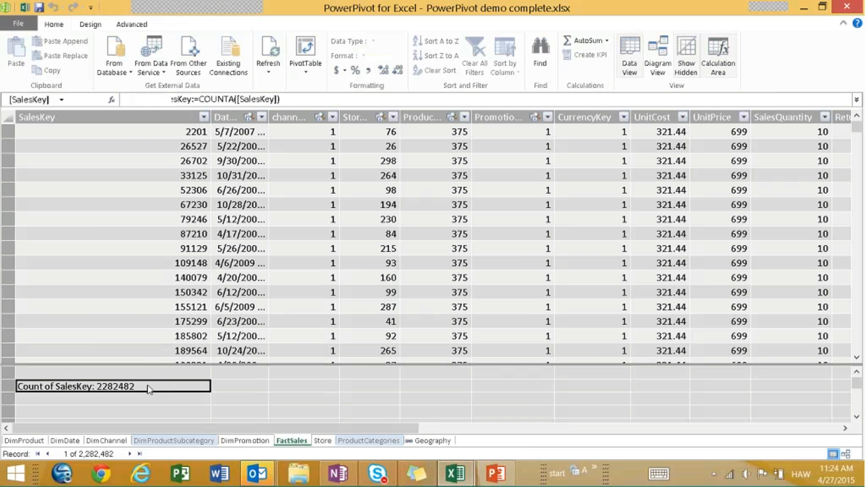
pyautogui.rightClick(166, 387)
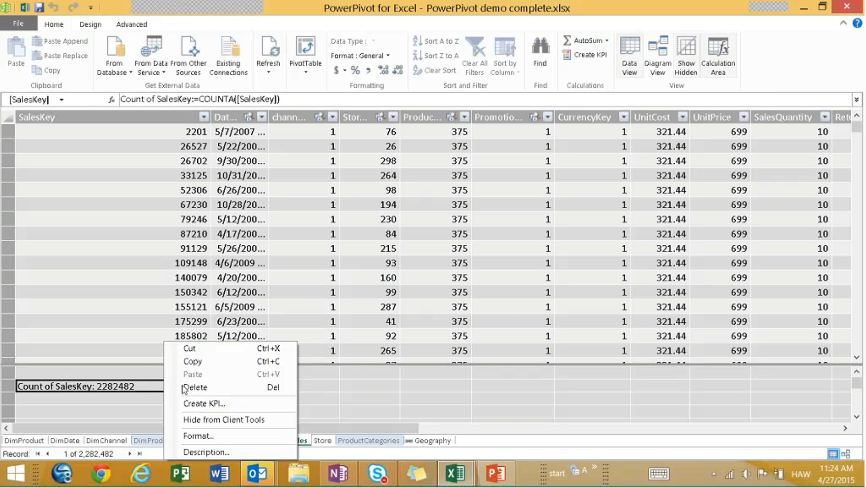
pyautogui.click(187, 388)
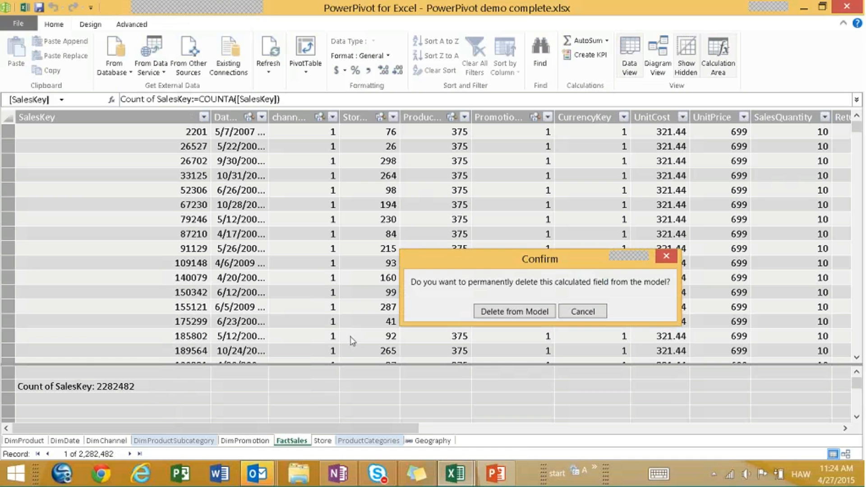
pyautogui.click(440, 312)
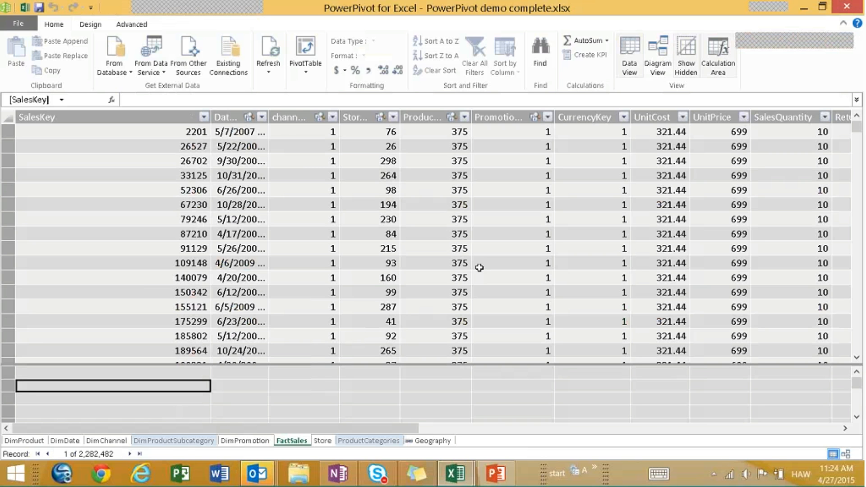
# Examine the table relationships and the greyed-out ProductCategories table in the diagram, then return to the data view
pyautogui.click(658, 63)
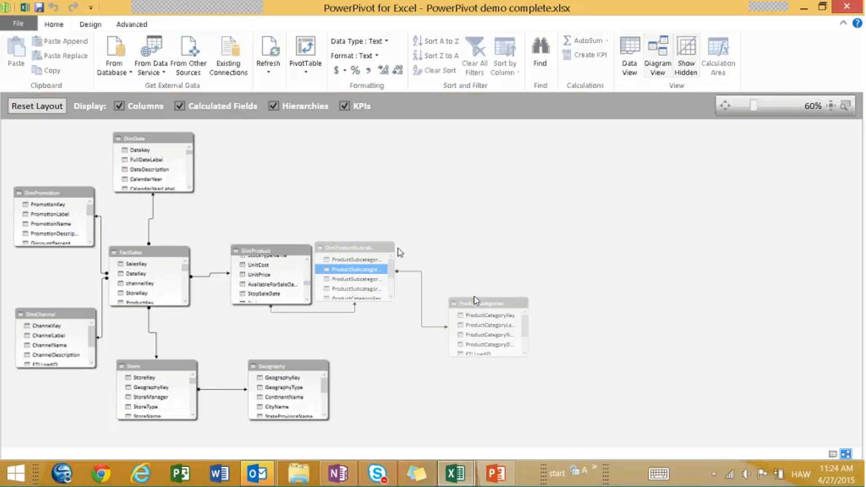
pyautogui.click(480, 306)
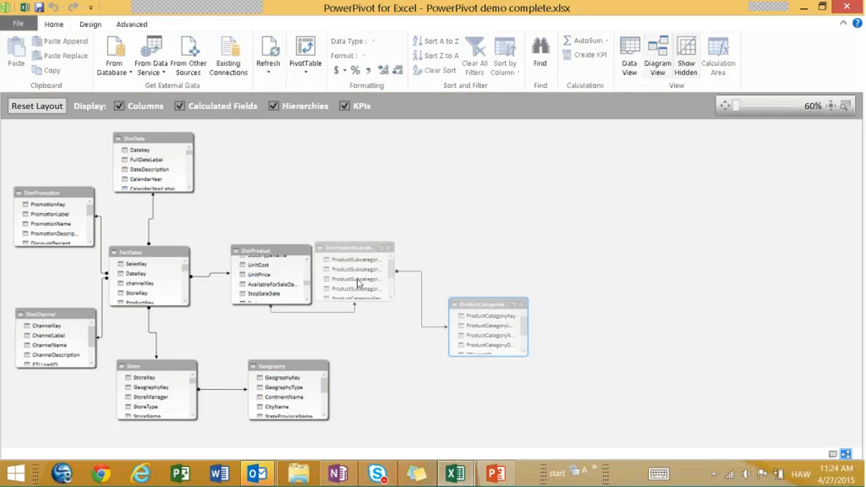
pyautogui.click(627, 44)
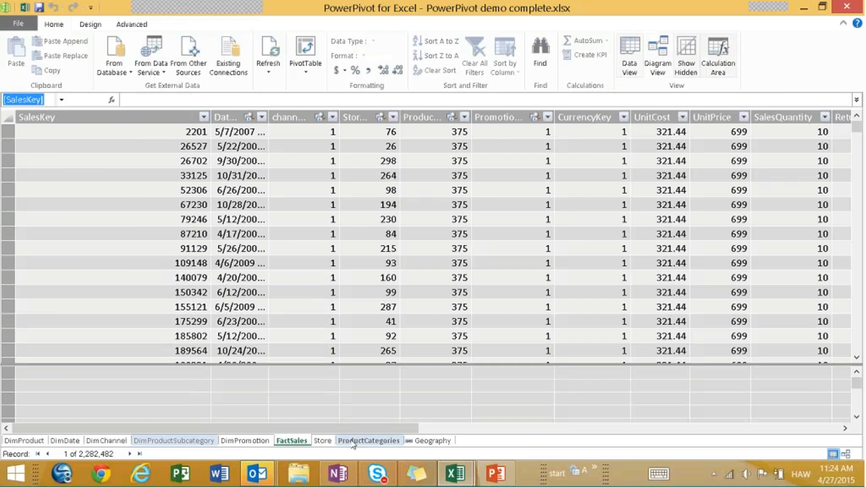
# Unhide the ProductCategories and DimProductSubcategory tables from client tools
pyautogui.click(354, 442)
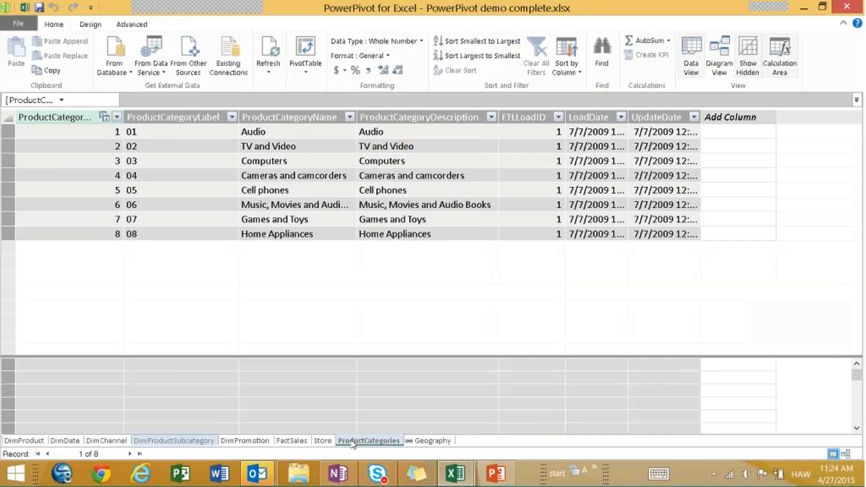
pyautogui.rightClick(353, 443)
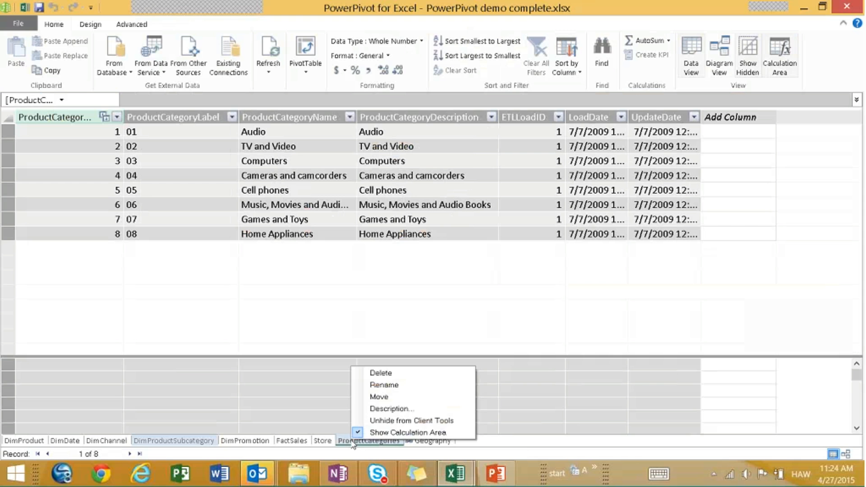
pyautogui.click(406, 420)
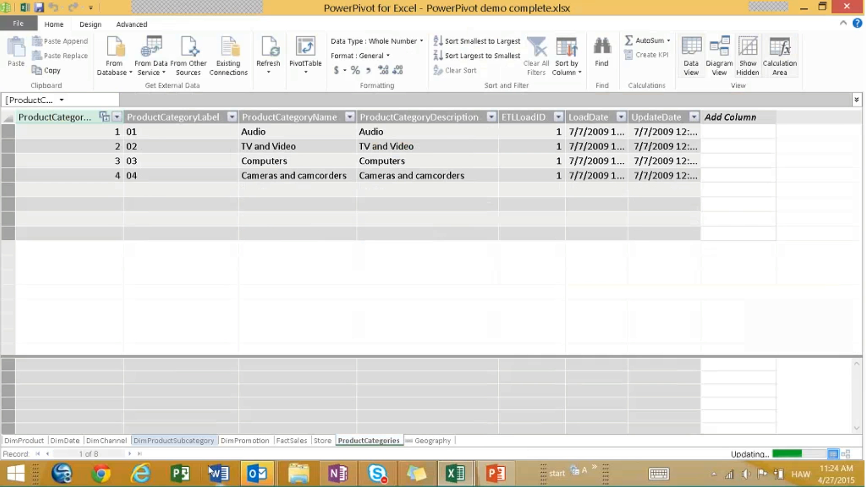
pyautogui.click(176, 441)
pyautogui.rightClick(187, 440)
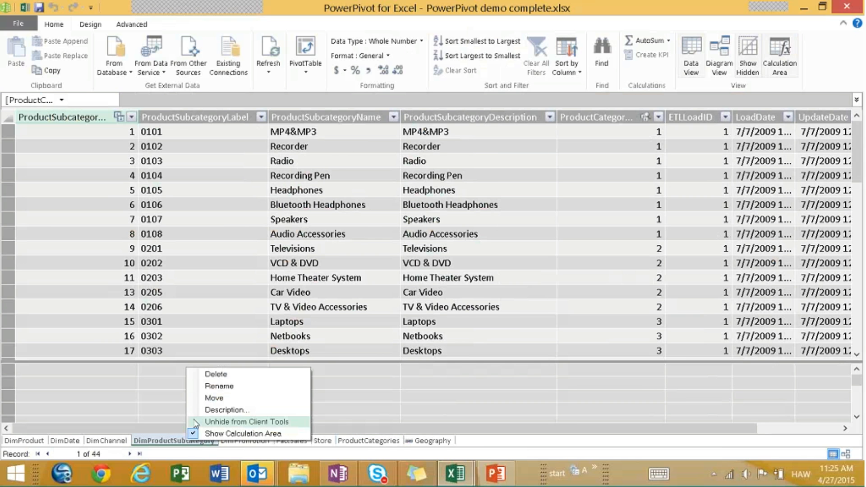
pyautogui.click(200, 422)
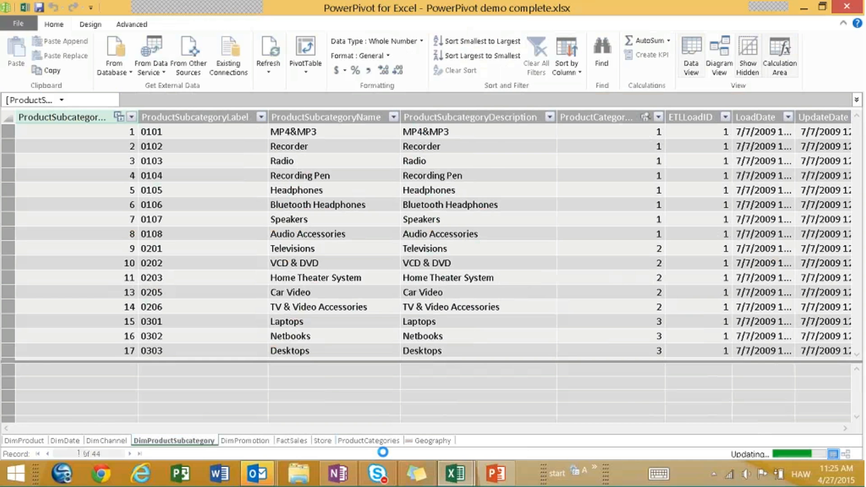
# Show the model as a diagram and move the DimProductSubcategory table clear of DimProduct
pyautogui.click(375, 442)
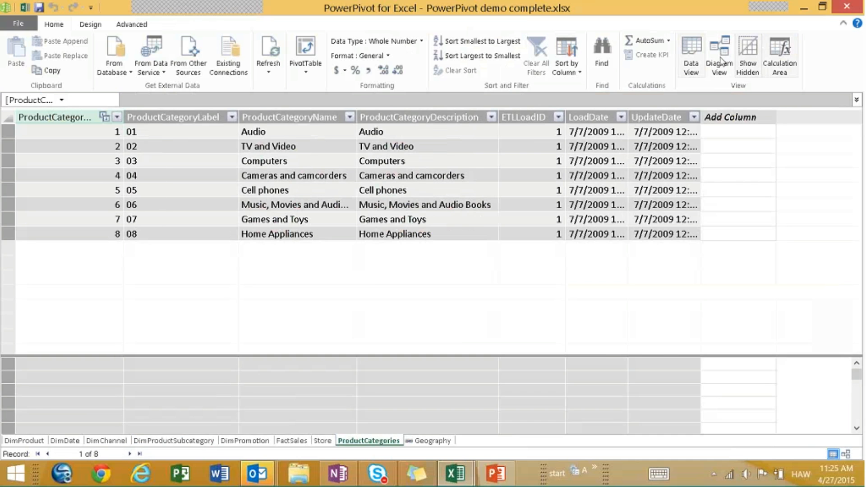
pyautogui.click(721, 58)
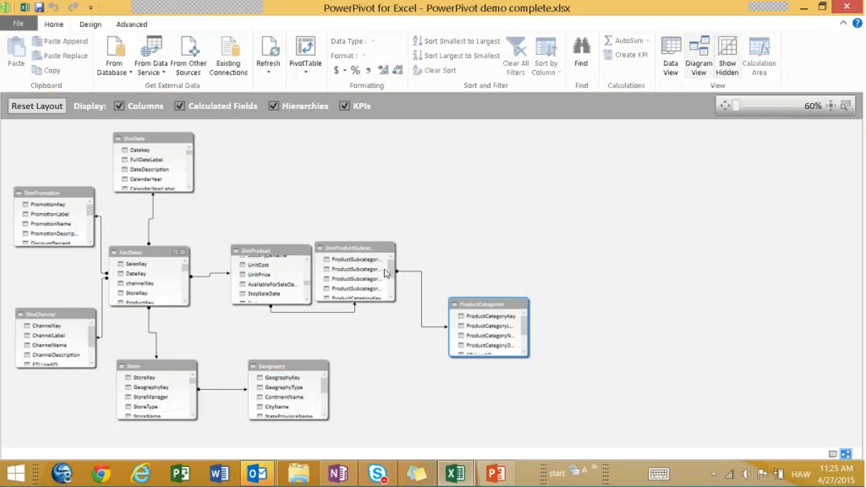
pyautogui.moveTo(360, 252); pyautogui.dragTo(392, 236)
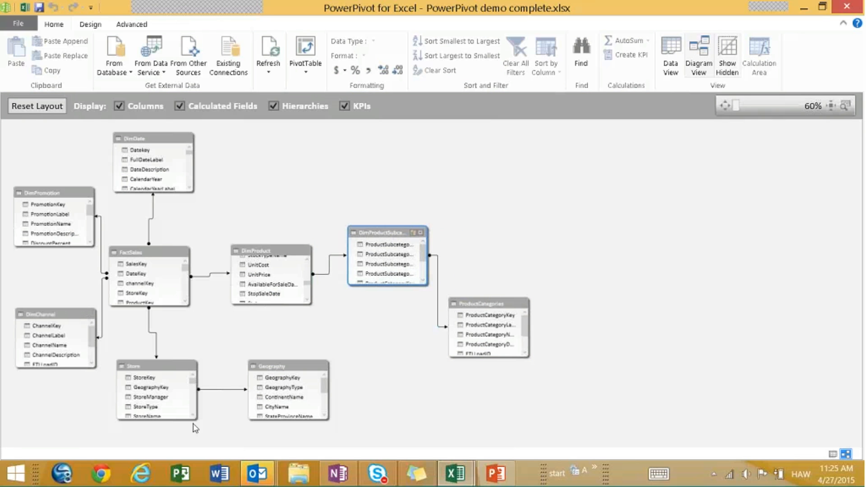
# Delete the relationship between the Store and Geography tables on GeographyKey from the model
pyautogui.click(224, 390)
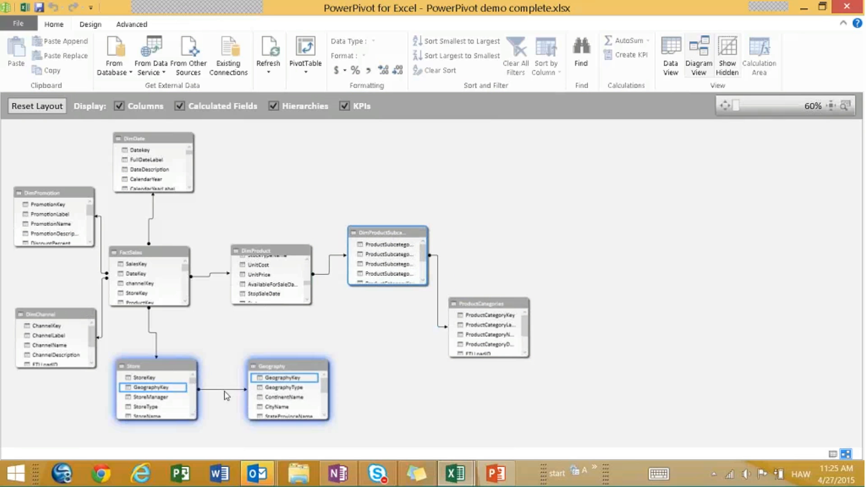
pyautogui.click(224, 390)
pyautogui.press('Delete')
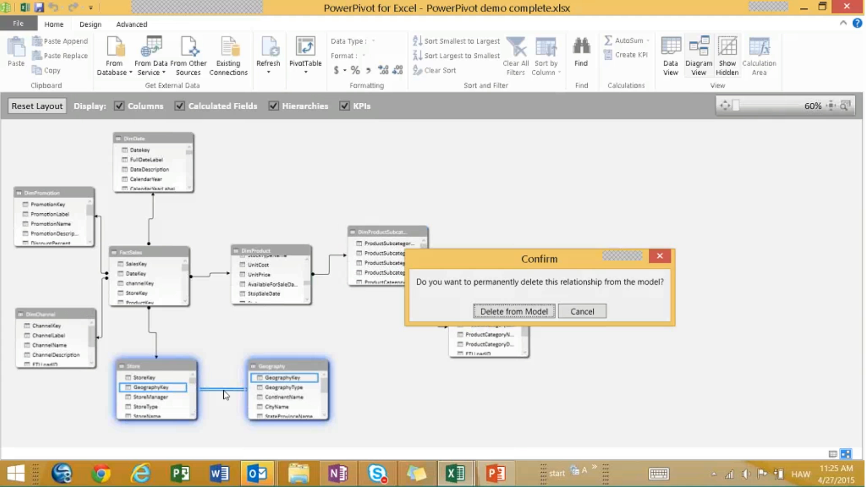
pyautogui.click(498, 316)
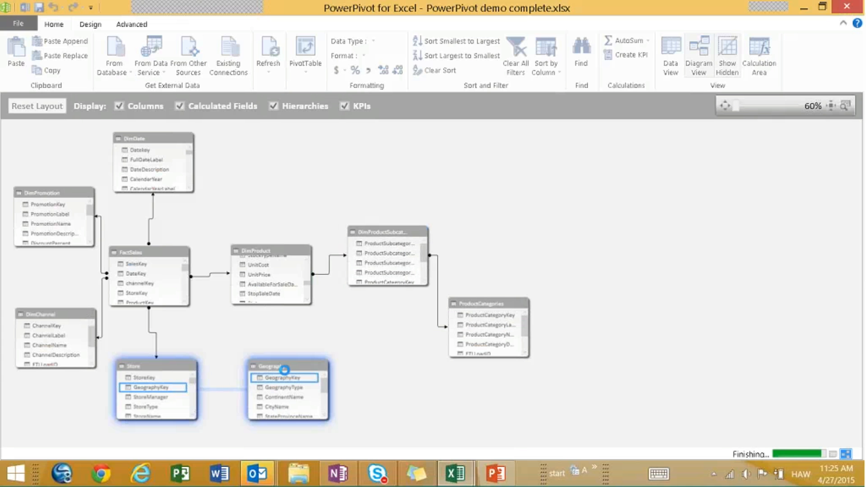
# Move the Geography table to the empty area beside ProductCategories at 70% zoom, checking its full field list on the way
pyautogui.click(288, 372)
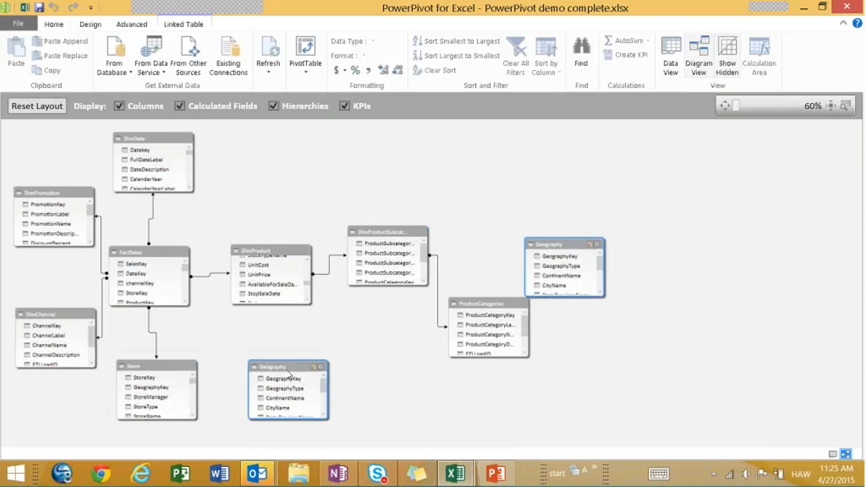
pyautogui.moveTo(289, 372); pyautogui.dragTo(643, 204)
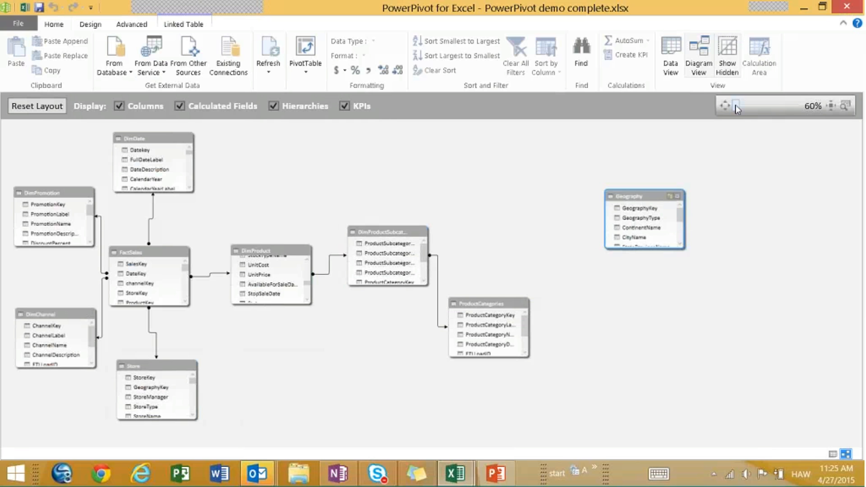
pyautogui.moveTo(736, 109)
pyautogui.mouseDown()
pyautogui.moveTo(752, 111)
pyautogui.moveTo(740, 109)
pyautogui.mouseUp()
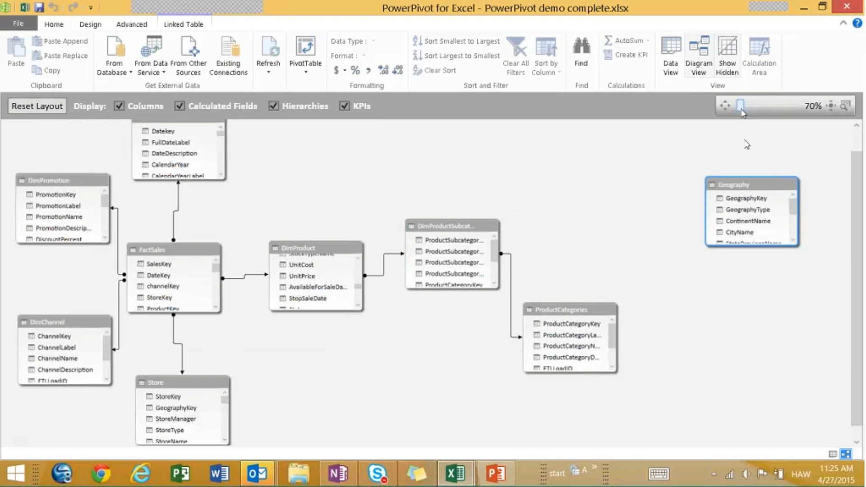
pyautogui.moveTo(750, 188); pyautogui.dragTo(628, 185)
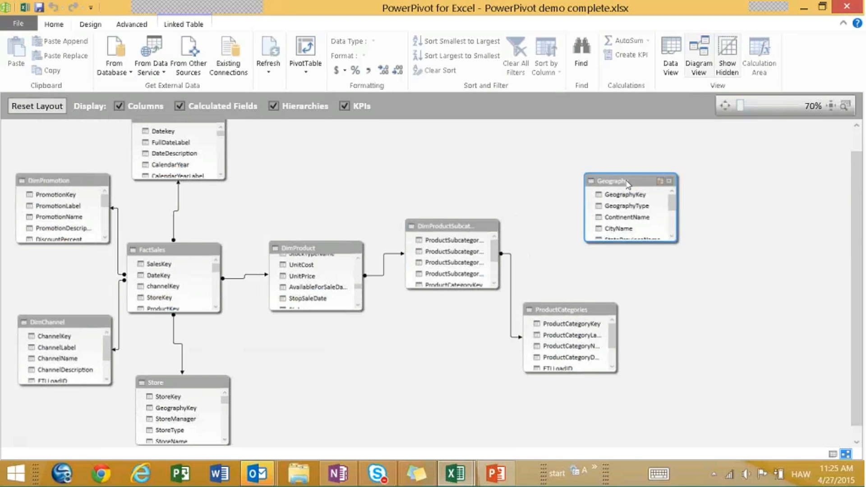
pyautogui.click(670, 183)
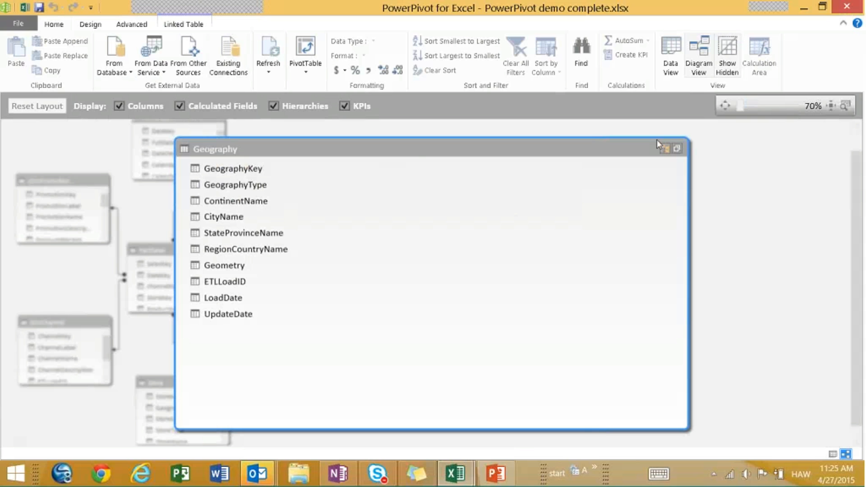
pyautogui.click(677, 150)
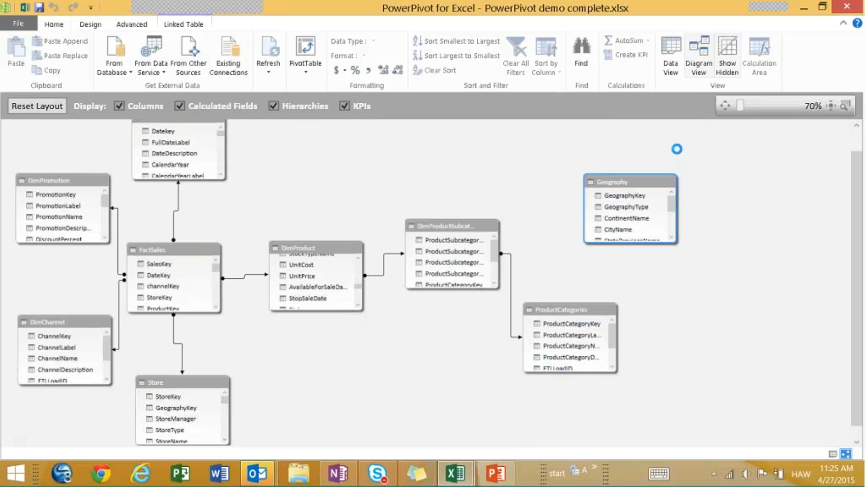
pyautogui.moveTo(638, 187); pyautogui.dragTo(704, 311)
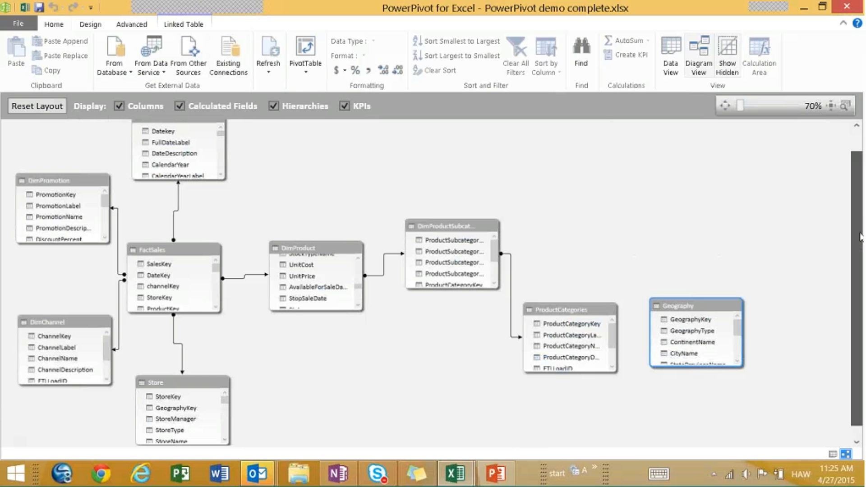
pyautogui.scroll(-1, 861, 238)
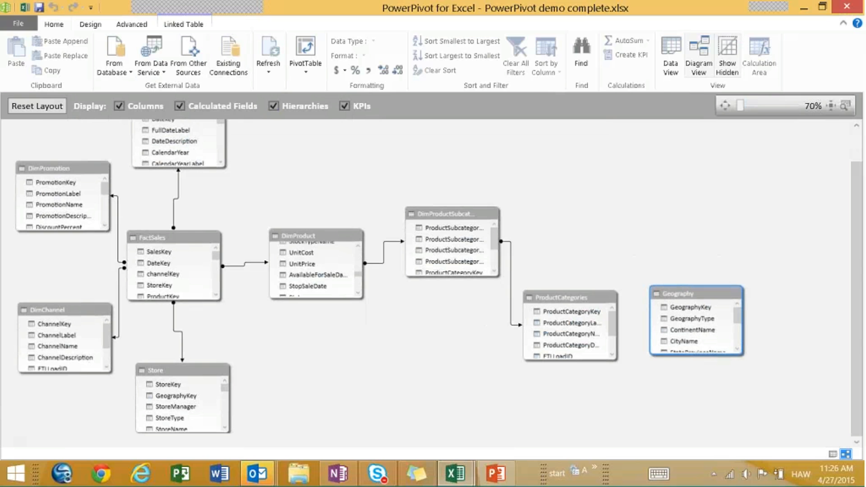
# Search the model's metadata for GeographyKey and cycle through the matching fields in the diagram
pyautogui.click(699, 310)
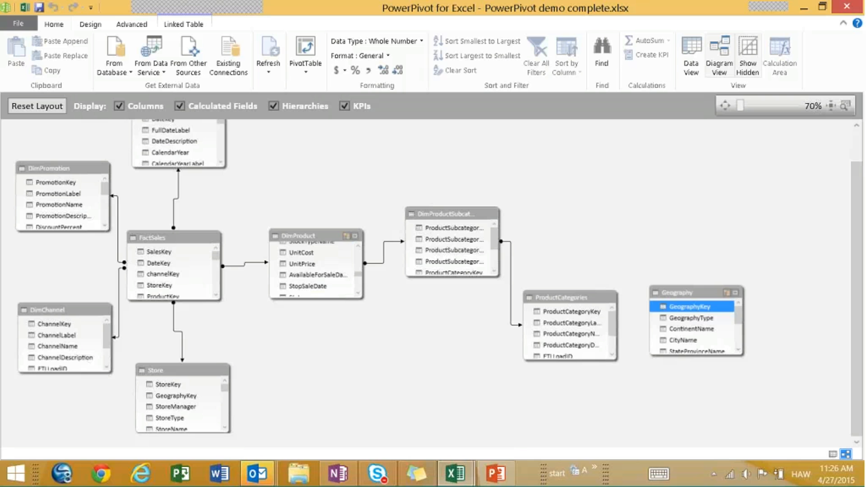
pyautogui.click(605, 52)
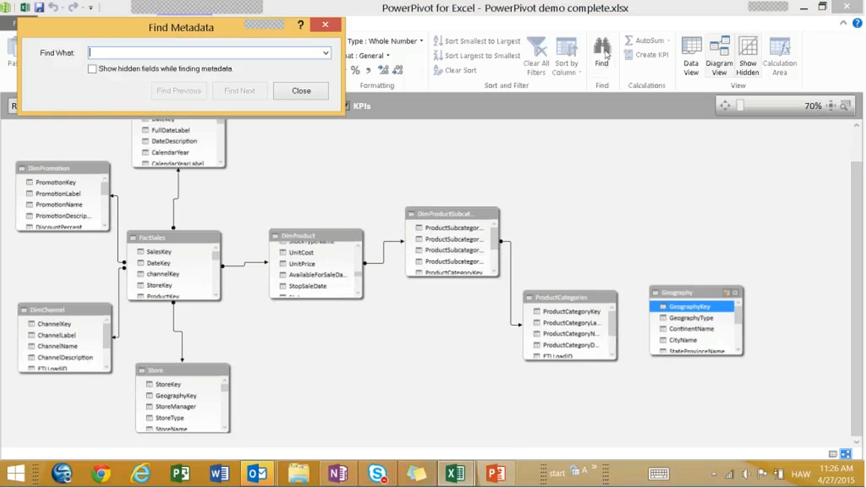
pyautogui.click(326, 27)
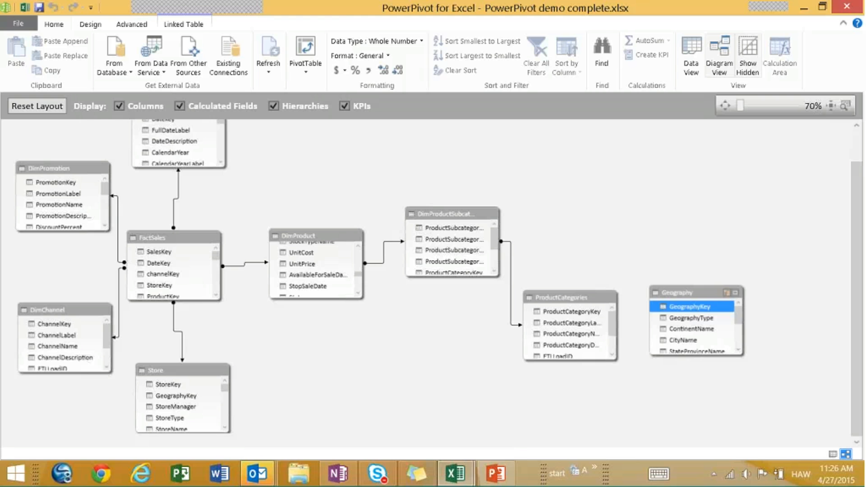
pyautogui.click(607, 52)
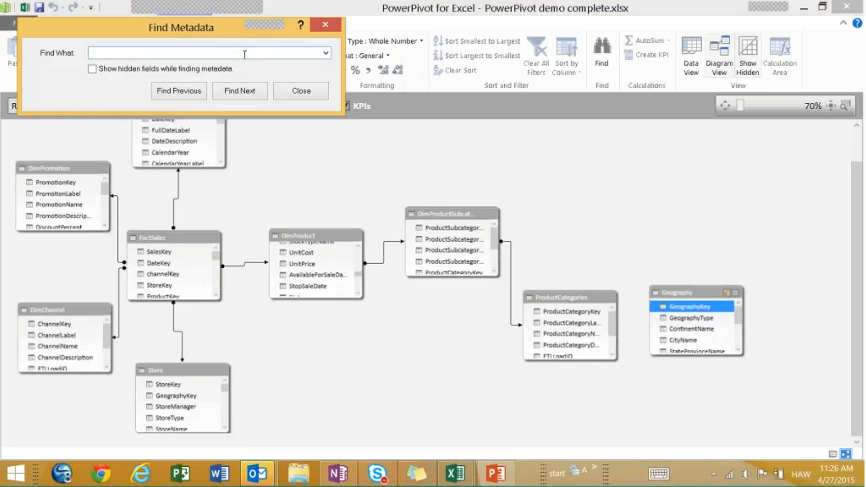
pyautogui.write('GeographyKey')
pyautogui.click(255, 93)
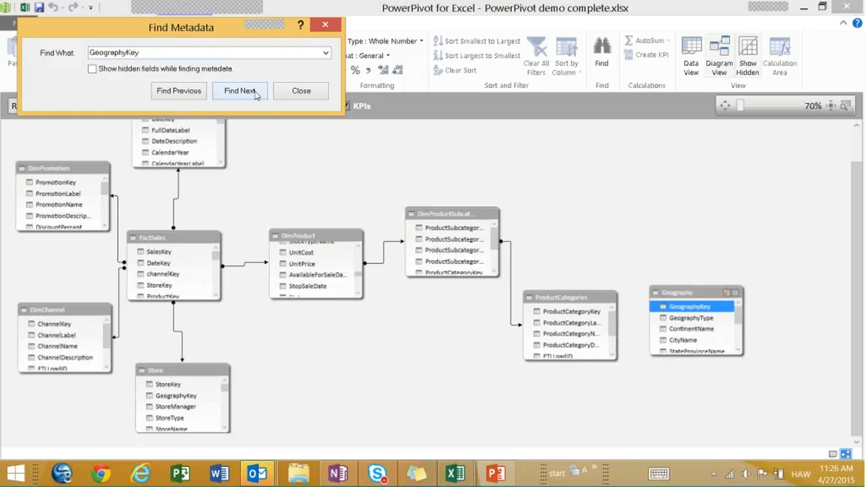
pyautogui.click(255, 93)
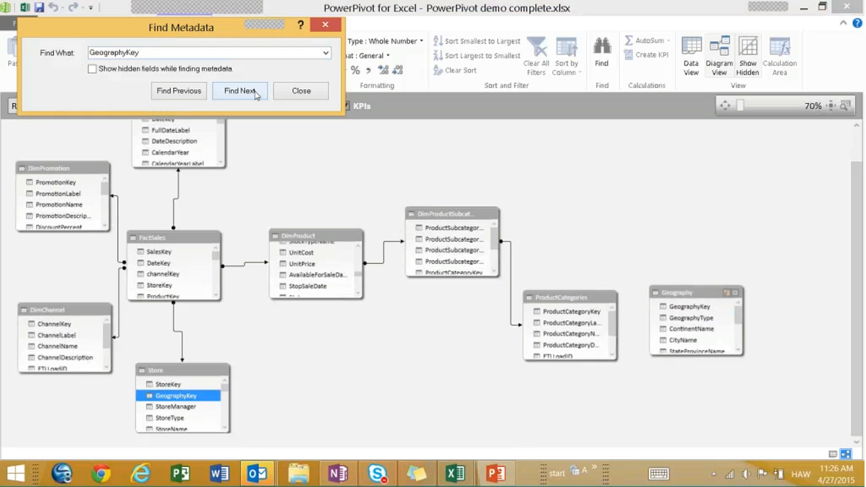
pyautogui.click(256, 93)
pyautogui.click(256, 93)
pyautogui.click(257, 93)
pyautogui.click(257, 94)
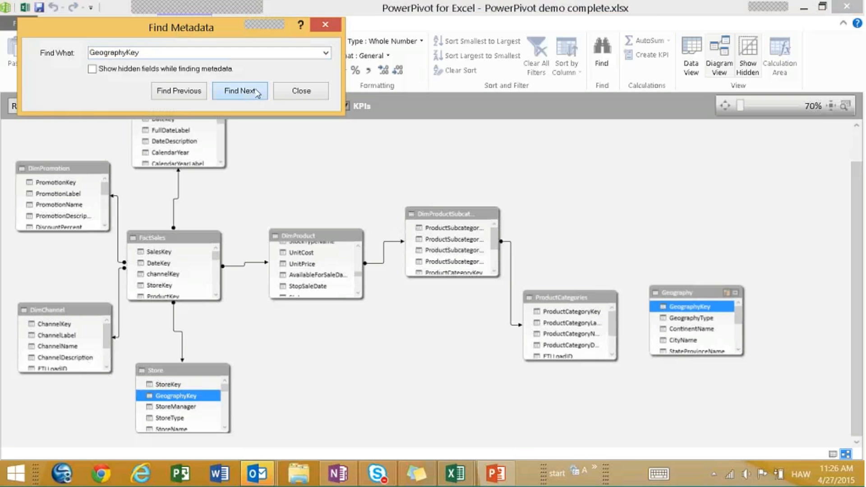
pyautogui.click(257, 93)
pyautogui.click(257, 93)
pyautogui.click(257, 93)
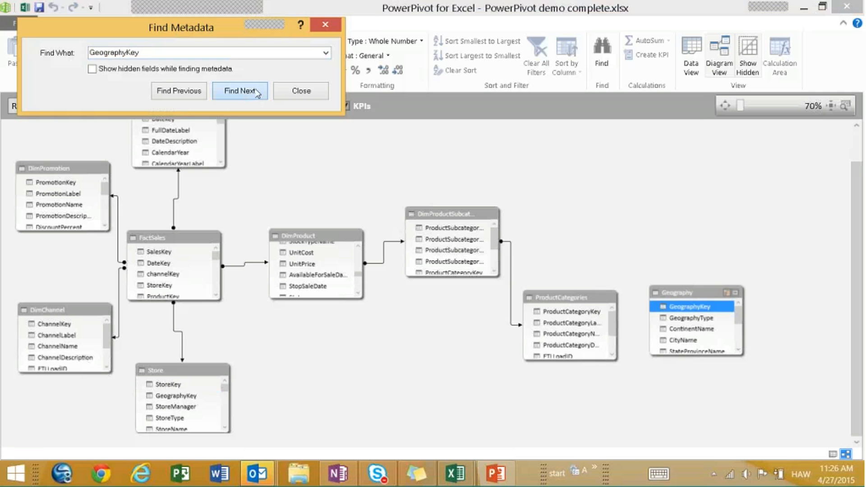
pyautogui.click(257, 93)
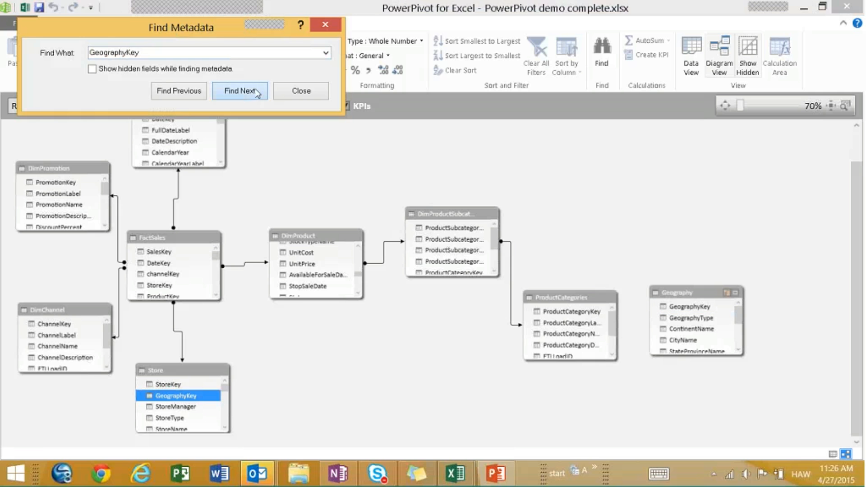
pyautogui.click(328, 29)
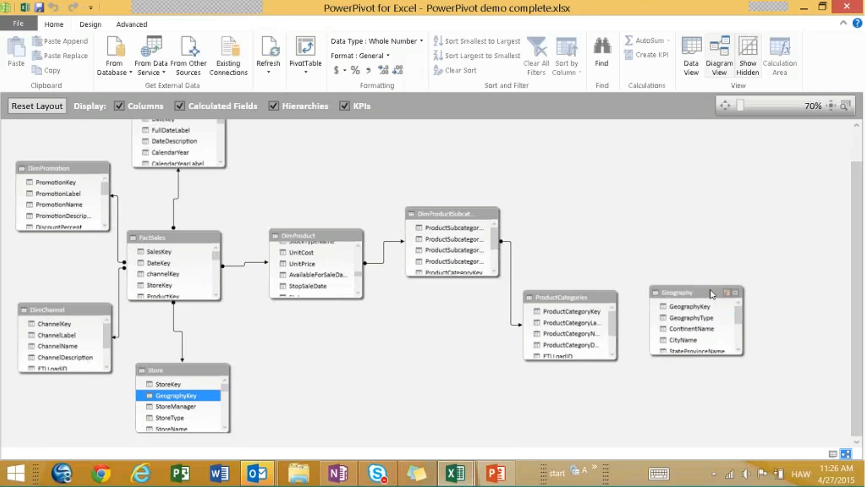
# Move the Geography table next to the Store table and enlarge the diagram to 120%
pyautogui.moveTo(710, 296); pyautogui.dragTo(319, 374)
pyautogui.moveTo(741, 107); pyautogui.dragTo(759, 108)
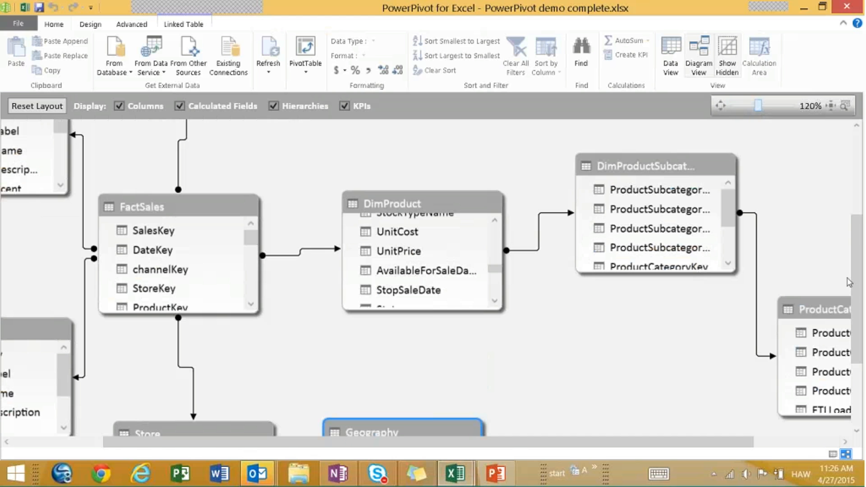
pyautogui.moveTo(859, 284); pyautogui.dragTo(860, 349)
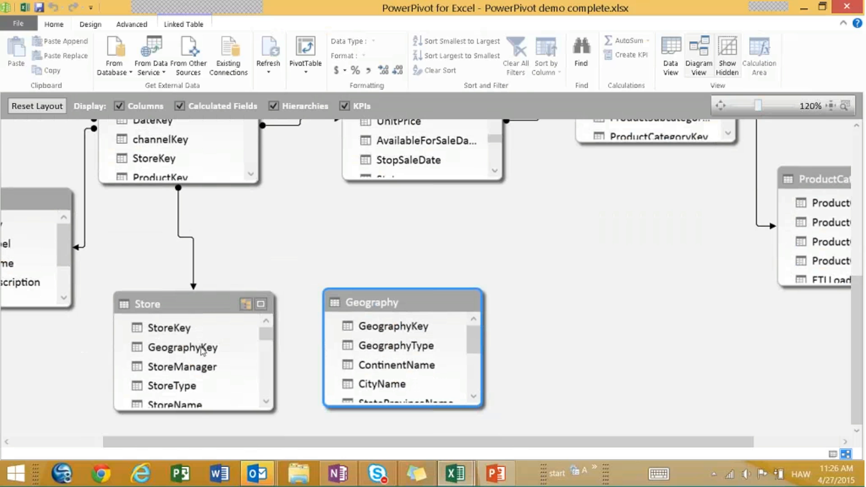
# Create a relationship from GeographyKey in the Store table to GeographyKey in the Geography table
pyautogui.moveTo(202, 350); pyautogui.dragTo(378, 329)
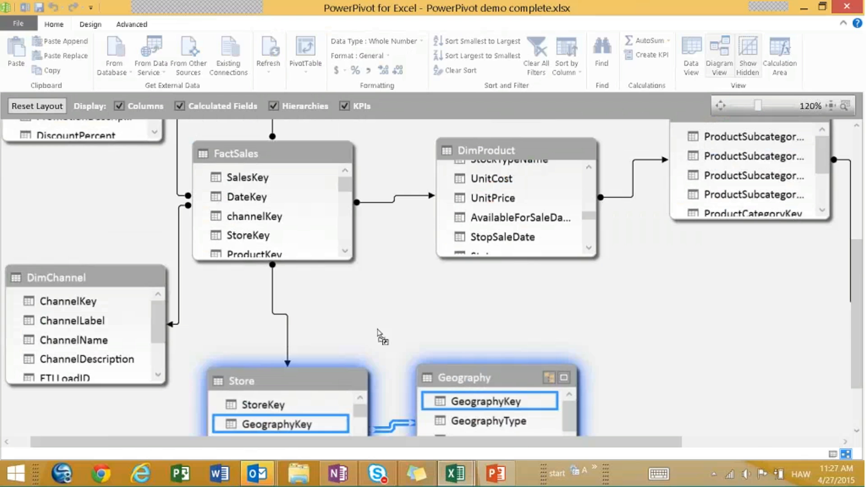
pyautogui.moveTo(857, 270); pyautogui.dragTo(859, 316)
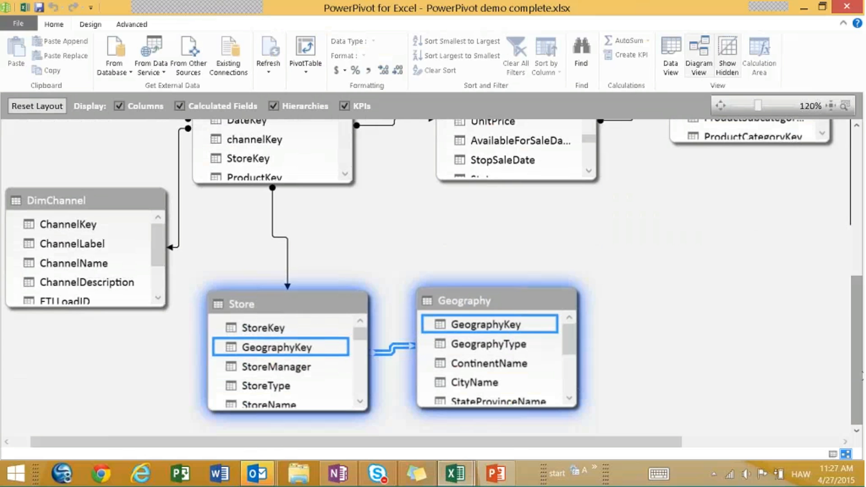
pyautogui.moveTo(862, 376); pyautogui.dragTo(863, 355)
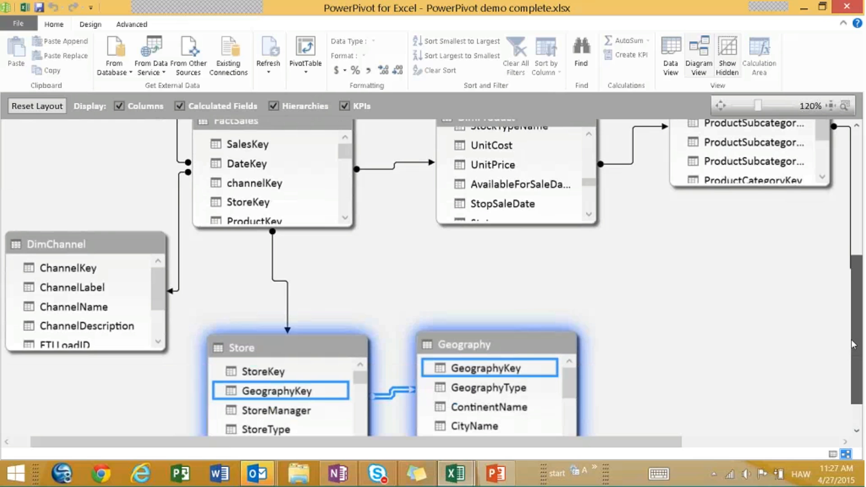
pyautogui.scroll(-1, 500, 374)
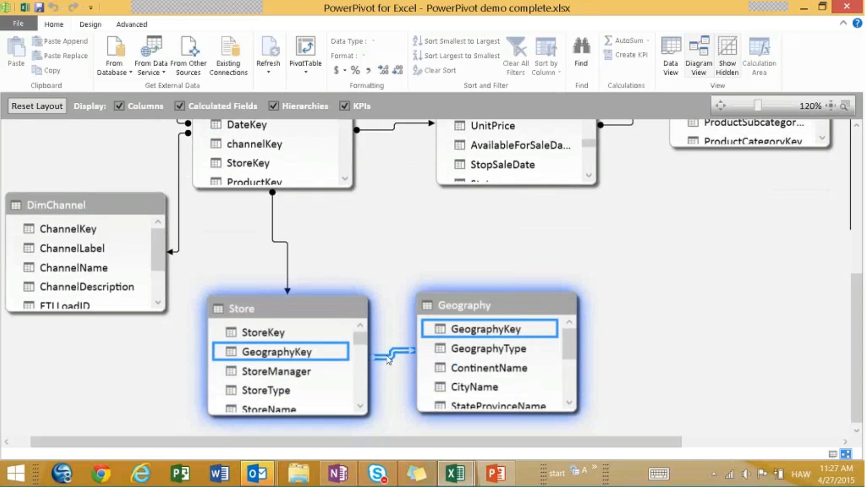
pyautogui.click(307, 159)
pyautogui.click(374, 359)
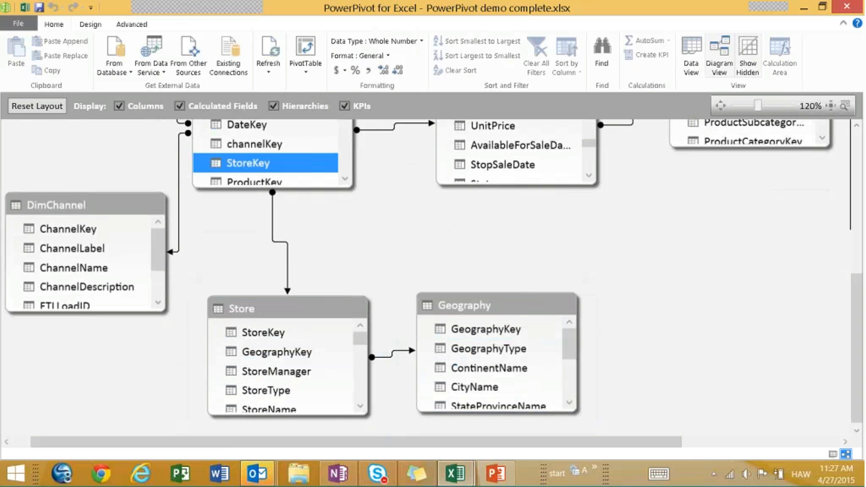
# Delete the relationship between the Store and Geography tables from the model
pyautogui.click(400, 354)
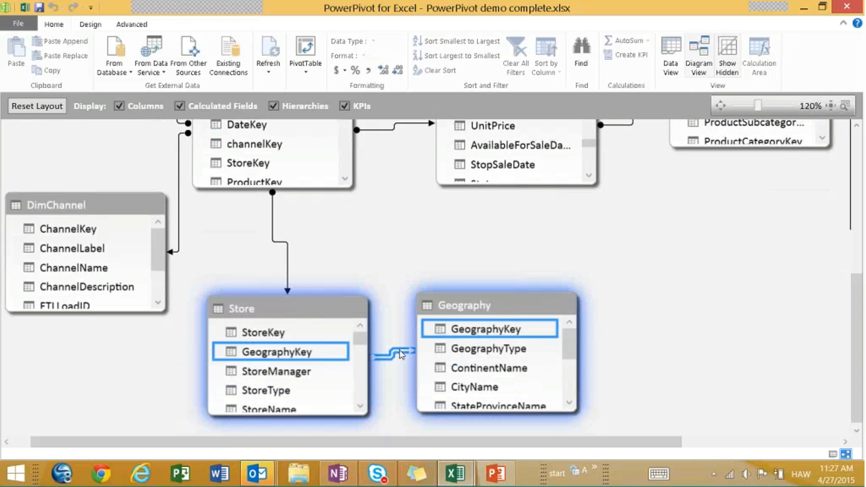
pyautogui.press('Delete')
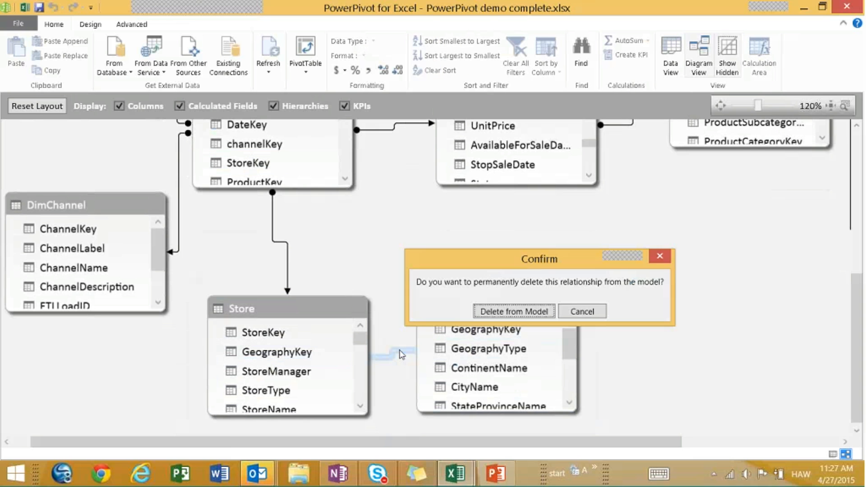
pyautogui.click(522, 317)
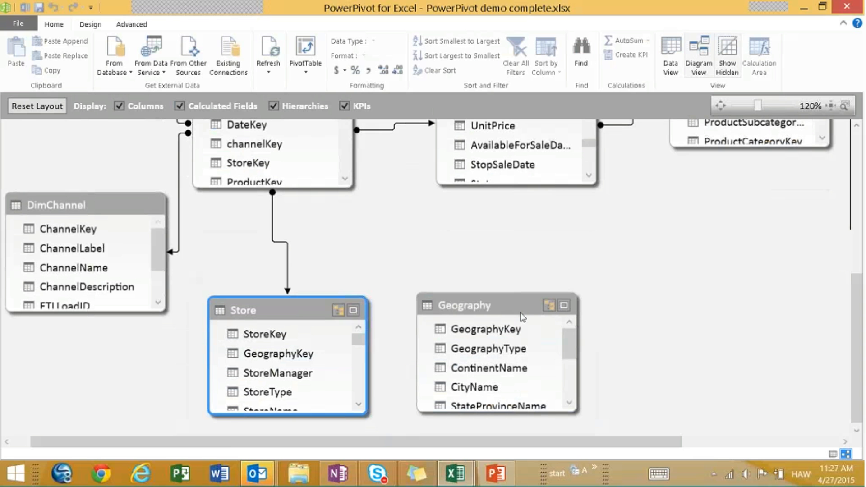
# Relate the Store and Geography tables again, starting from the Geography table's GeographyKey field, and reduce the diagram to 80%
pyautogui.click(480, 336)
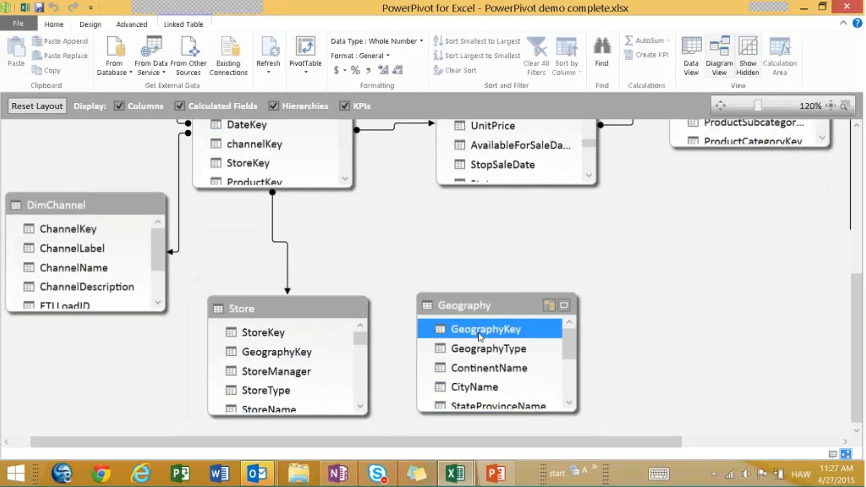
pyautogui.moveTo(480, 336); pyautogui.dragTo(303, 355)
pyautogui.moveTo(758, 106); pyautogui.dragTo(745, 106)
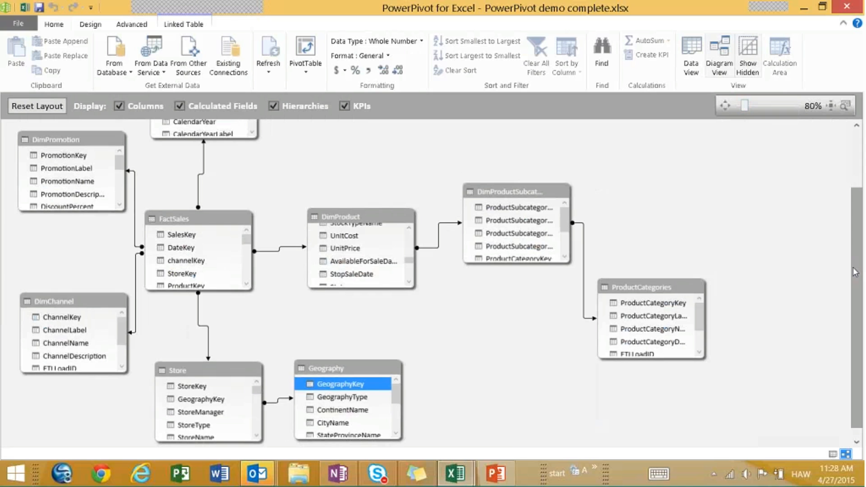
# Go to the GeographyKey column in the Geography table's data, and return to the diagram
pyautogui.moveTo(856, 272); pyautogui.dragTo(859, 238)
pyautogui.scroll(2, 858, 238)
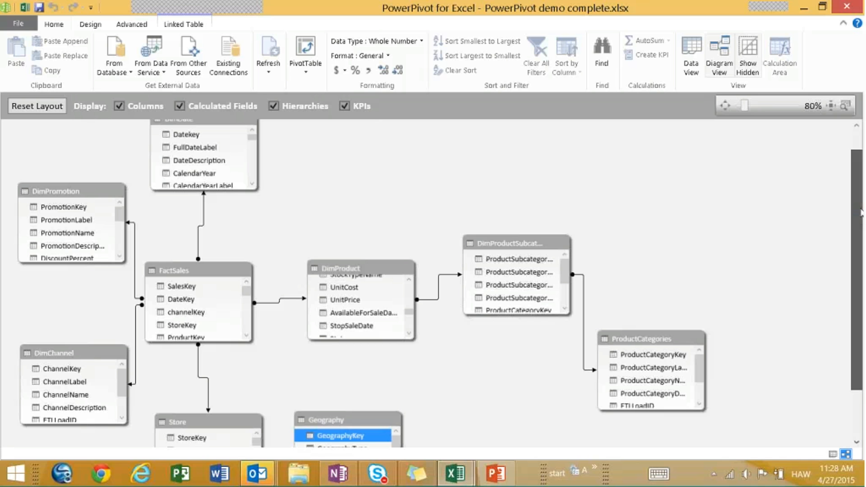
pyautogui.scroll(-1, 861, 212)
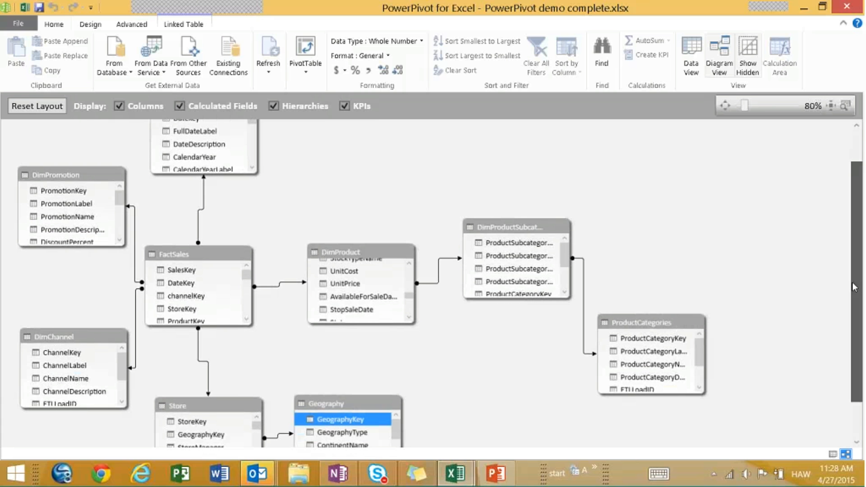
pyautogui.moveTo(856, 288); pyautogui.dragTo(857, 289)
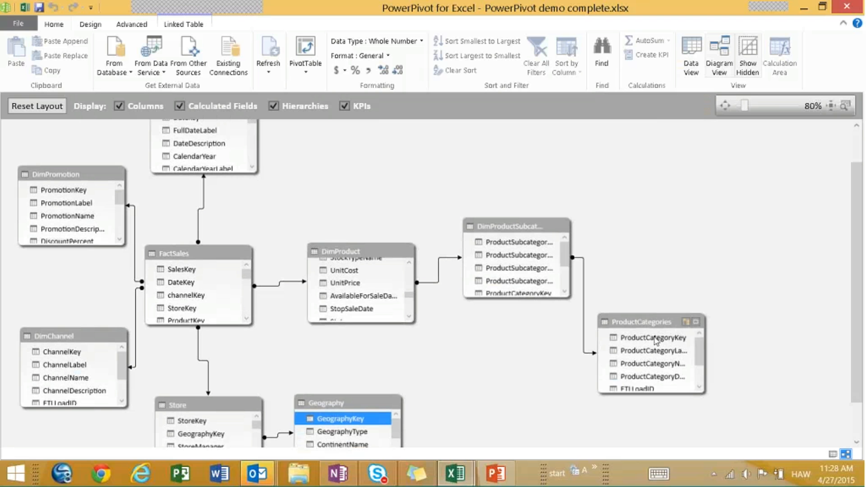
pyautogui.rightClick(348, 423)
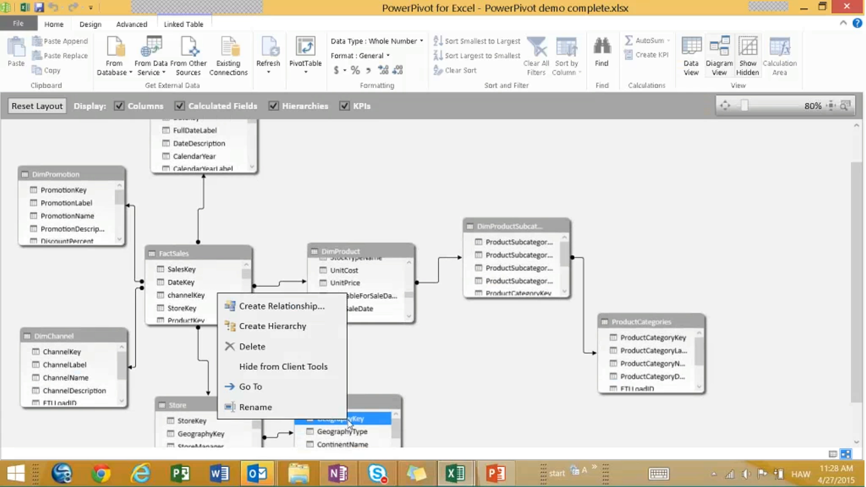
pyautogui.click(243, 387)
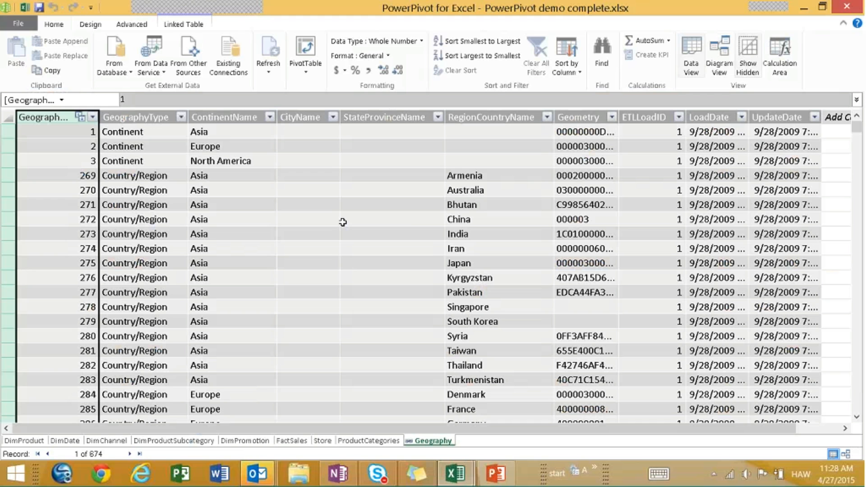
pyautogui.click(723, 54)
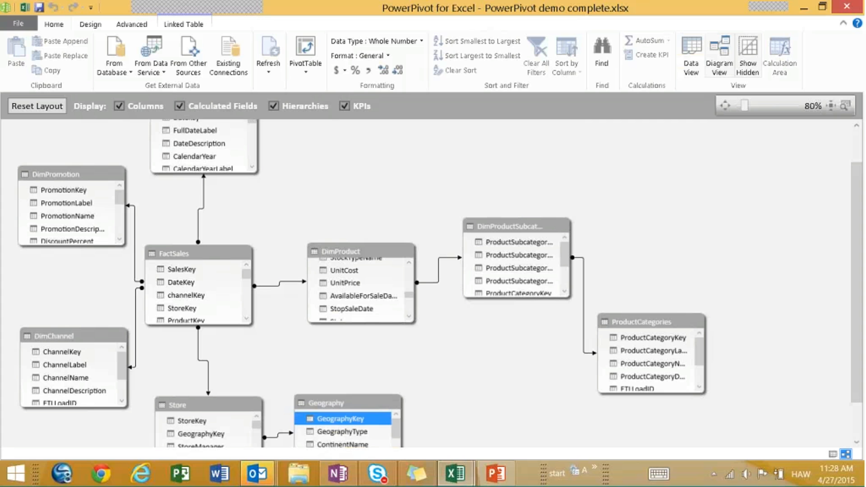
# Show the FactSales table in data view and examine its last columns up to Profit
pyautogui.moveTo(860, 243); pyautogui.dragTo(860, 277)
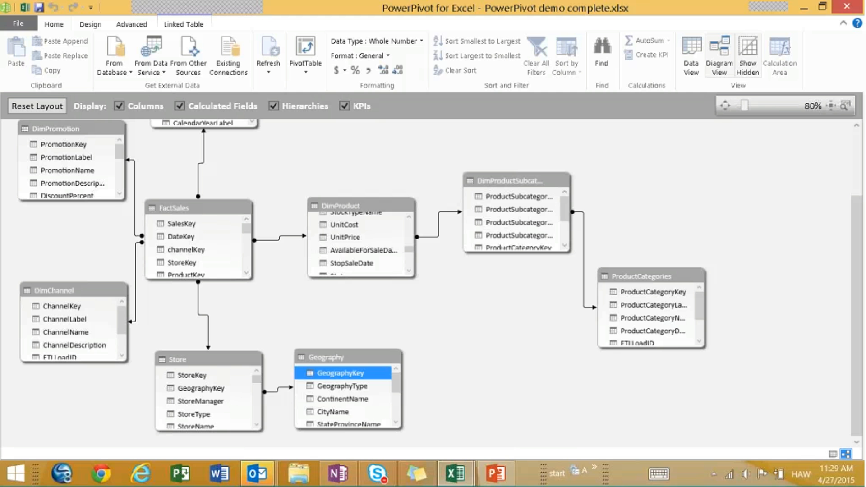
pyautogui.click(694, 57)
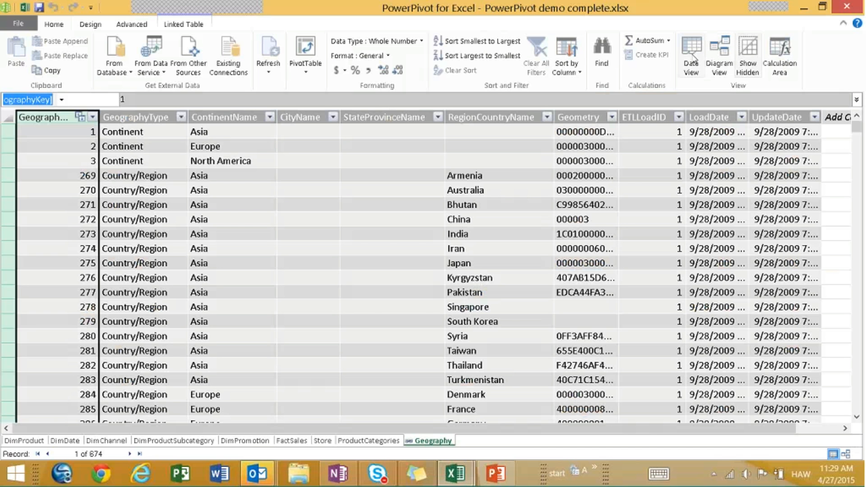
pyautogui.click(287, 441)
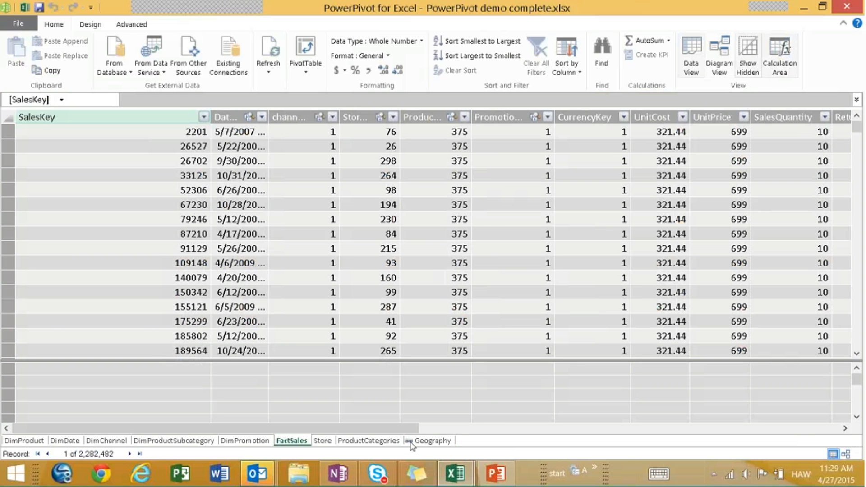
pyautogui.click(460, 434)
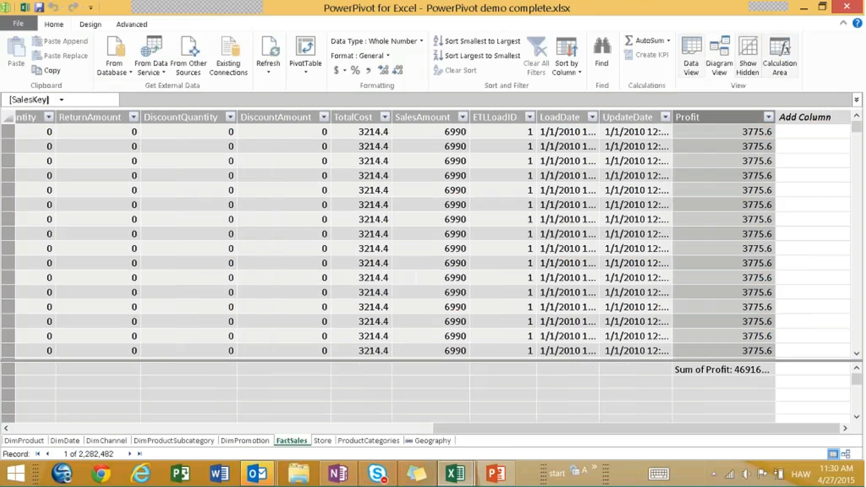
# Move the PowerPivot window aside and switch to the Excel workbook window
pyautogui.press('super+Left')
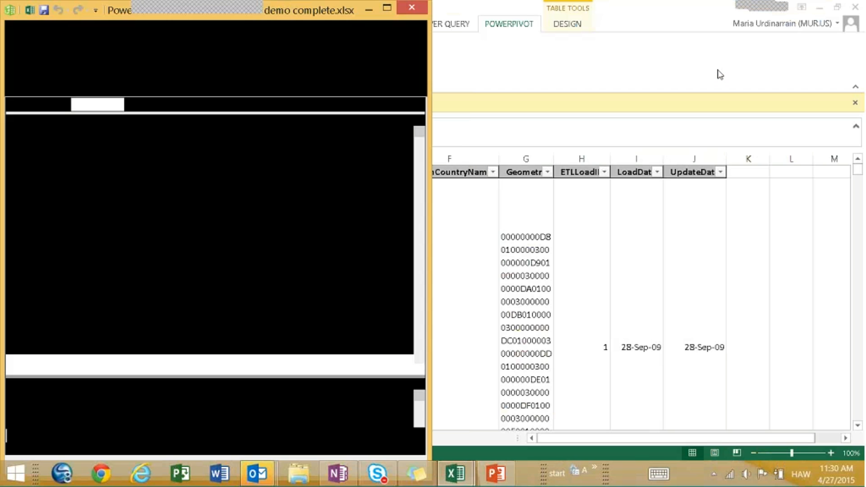
pyautogui.press('super+Right')
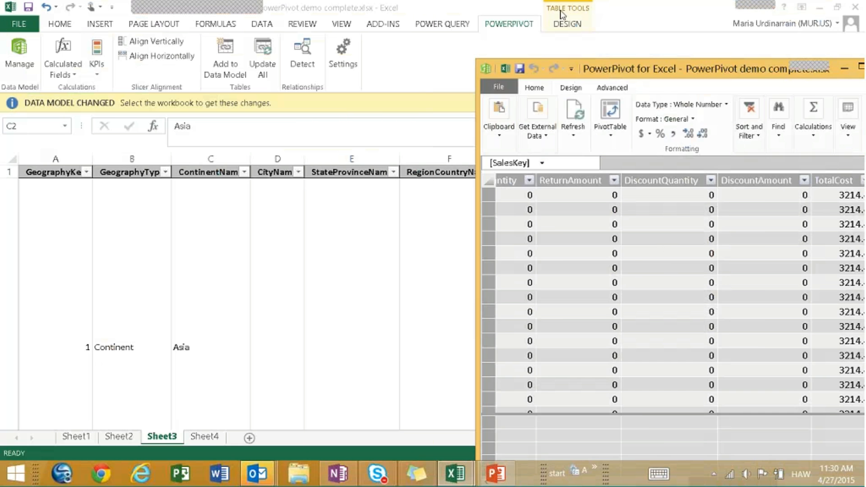
pyautogui.click(394, 10)
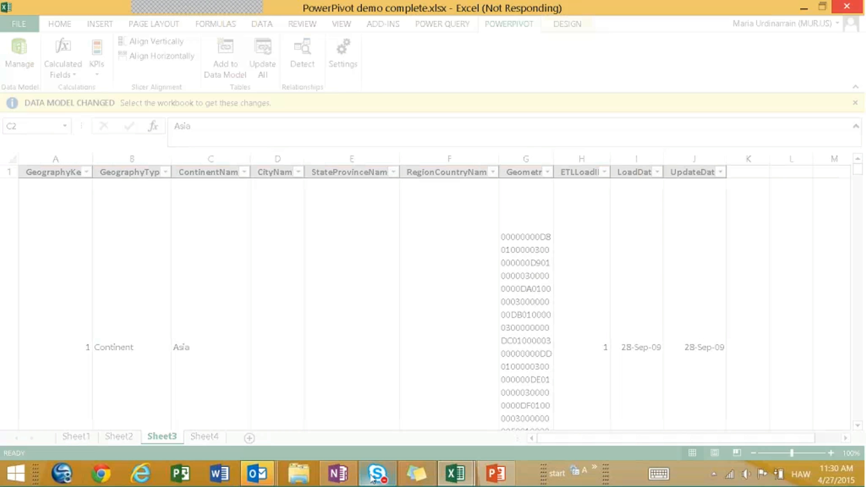
# Try to bring the PowerPivot window of the demo workbook to the front
pyautogui.moveTo(465, 478)
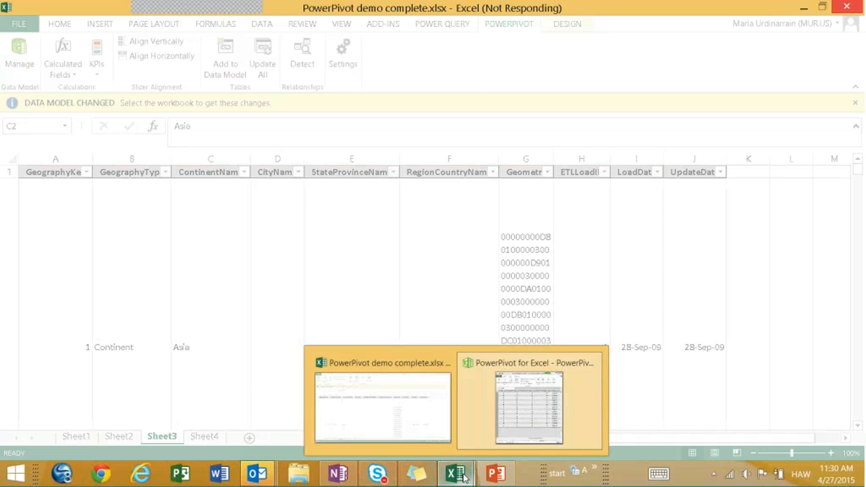
pyautogui.click(536, 391)
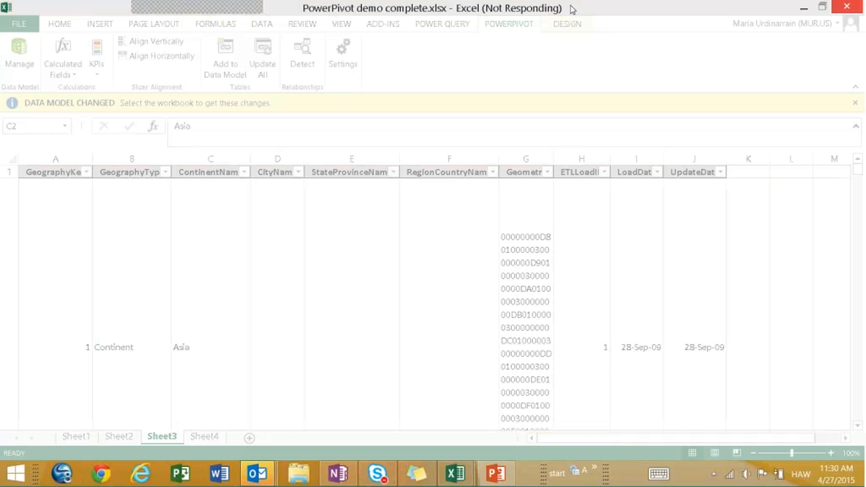
pyautogui.moveTo(463, 480)
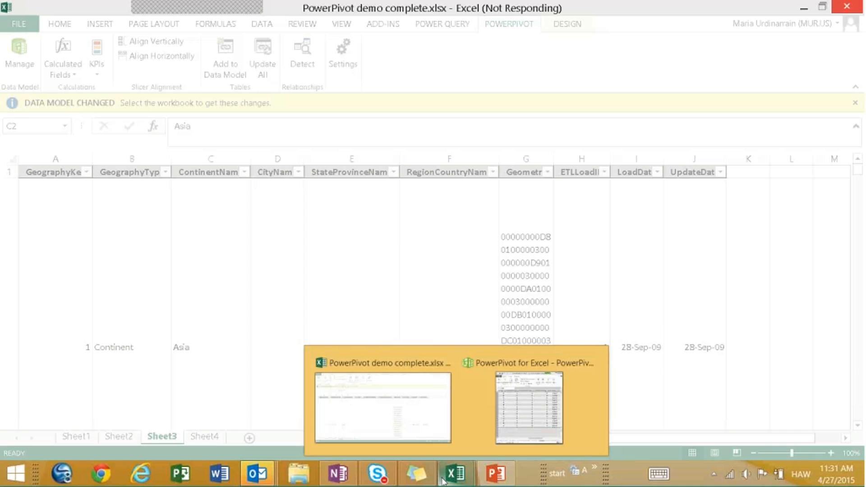
pyautogui.rightClick(455, 474)
pyautogui.click(455, 474)
pyautogui.click(519, 413)
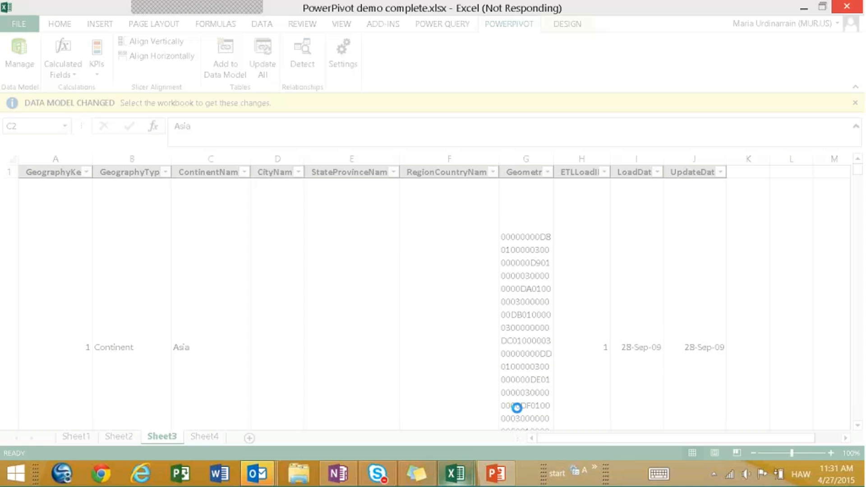
# Close the unresponsive Excel workbook, choose to restart the program, and cancel the information recovery
pyautogui.rightClick(467, 476)
pyautogui.click(470, 439)
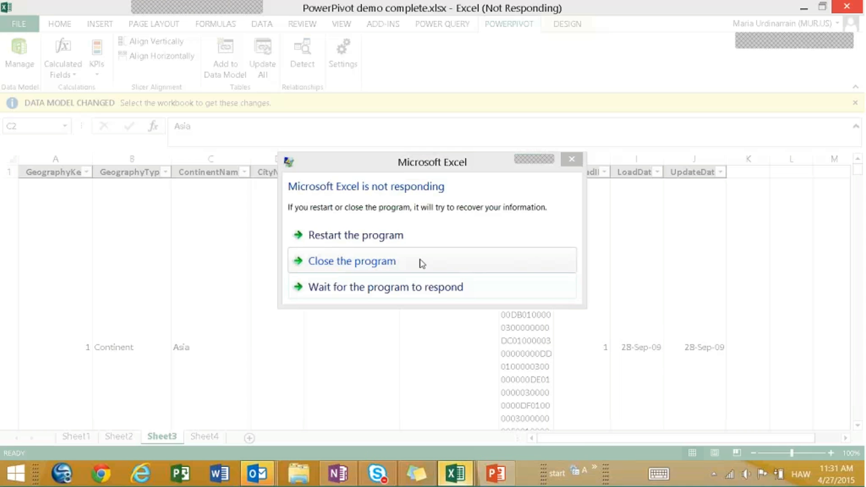
pyautogui.click(400, 239)
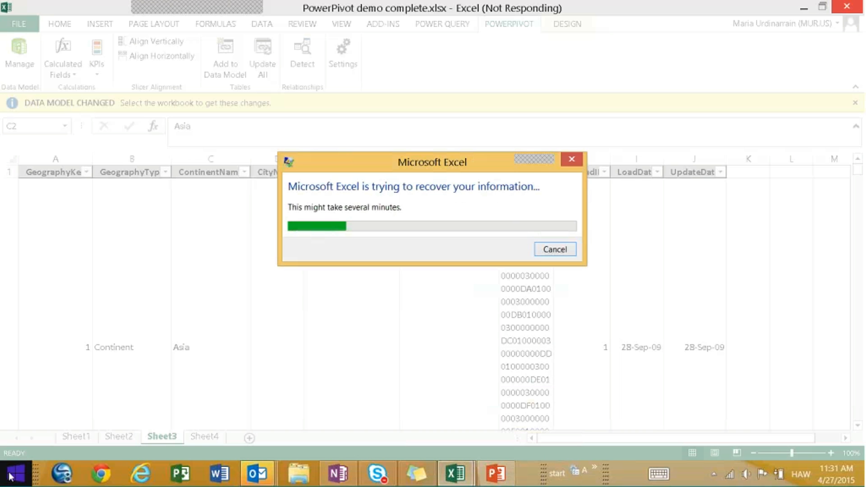
pyautogui.click(571, 250)
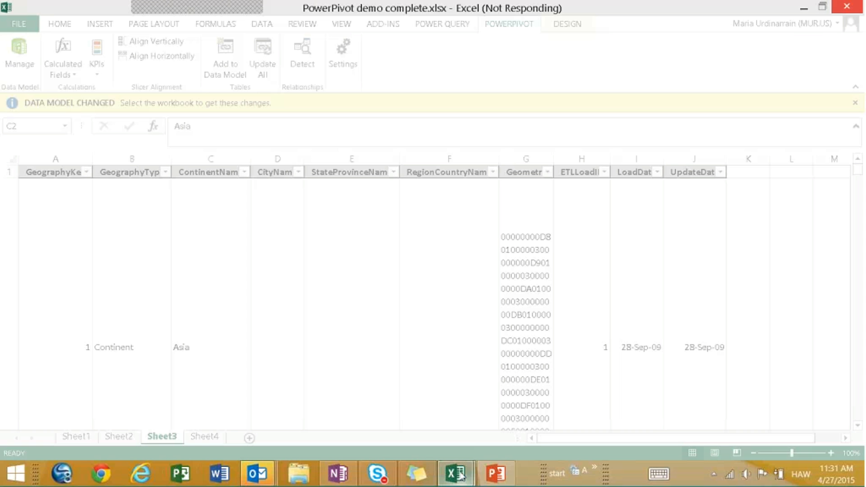
pyautogui.moveTo(461, 476)
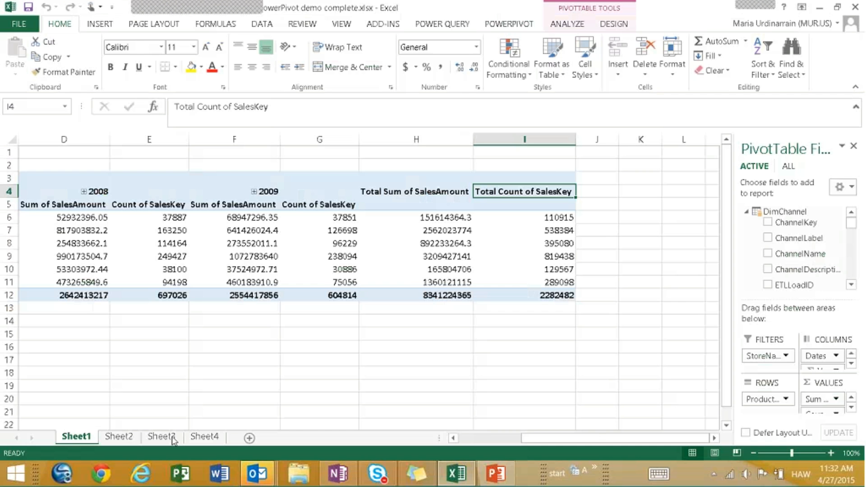
# Try to add the Geography table on Sheet3 to the data model and show it in the PowerPivot window
pyautogui.click(174, 439)
pyautogui.click(509, 24)
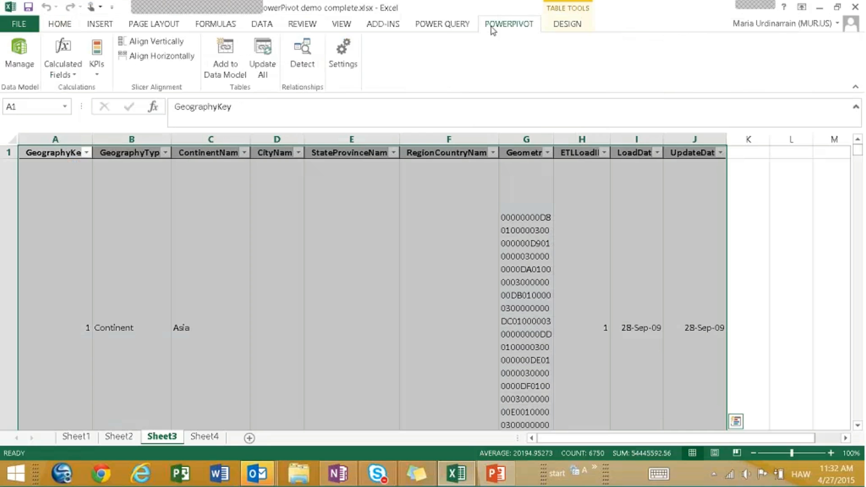
pyautogui.click(239, 56)
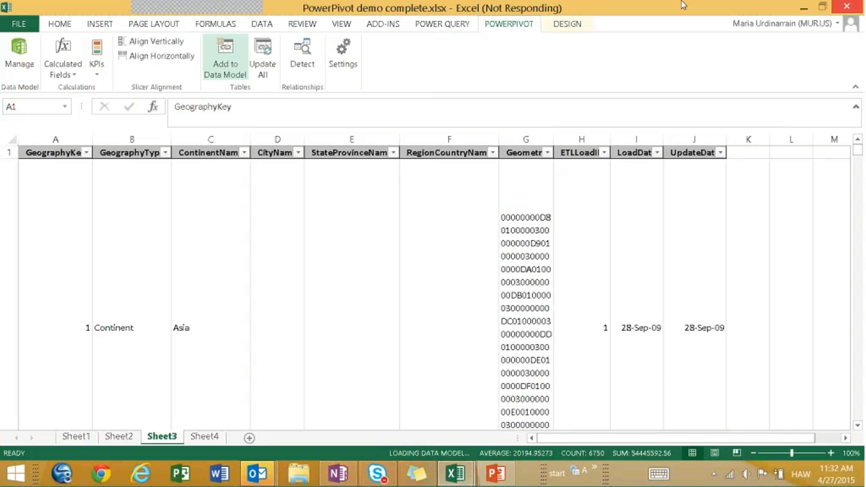
pyautogui.moveTo(456, 474)
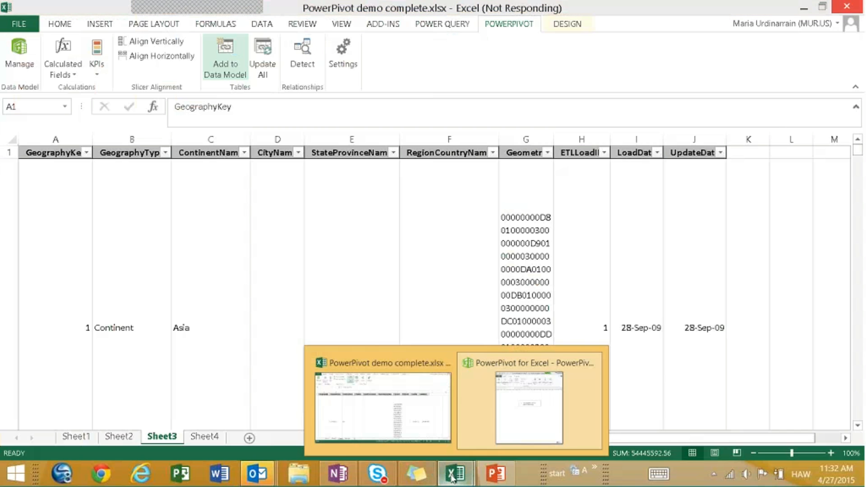
pyautogui.click(534, 426)
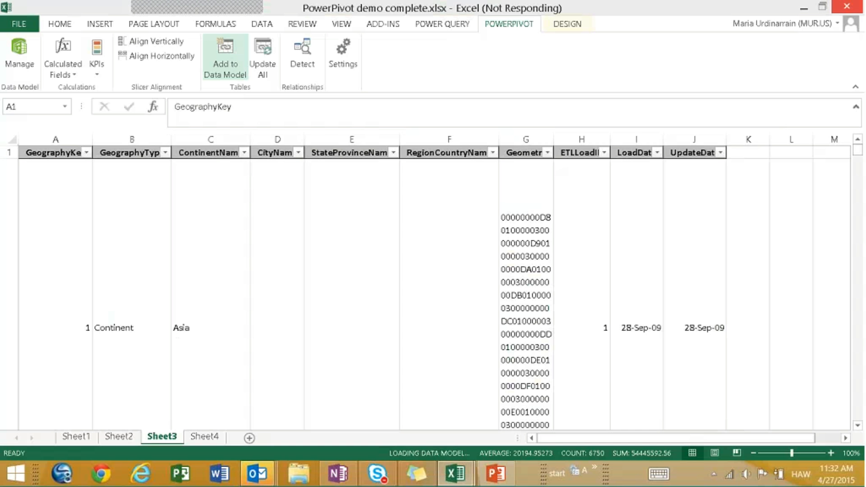
# Open Task Manager, end the Microsoft Excel task, and close Task Manager
pyautogui.hotkey('ctrl', 'shift', 'Escape')
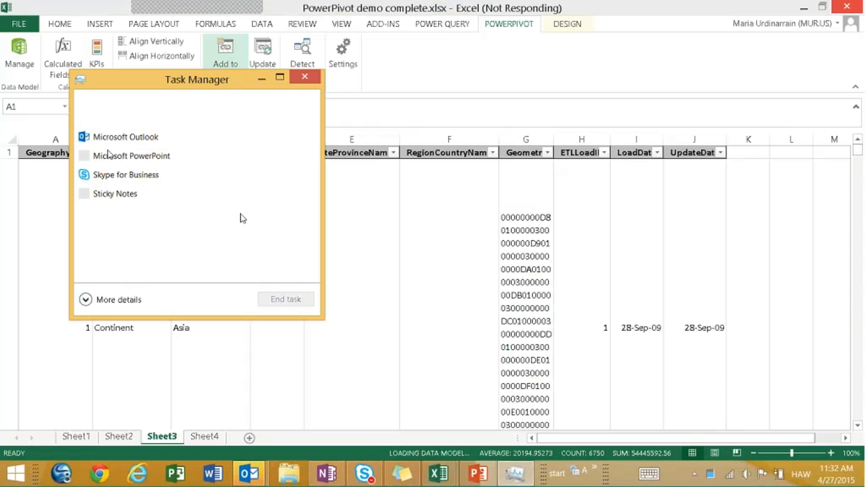
pyautogui.click(154, 101)
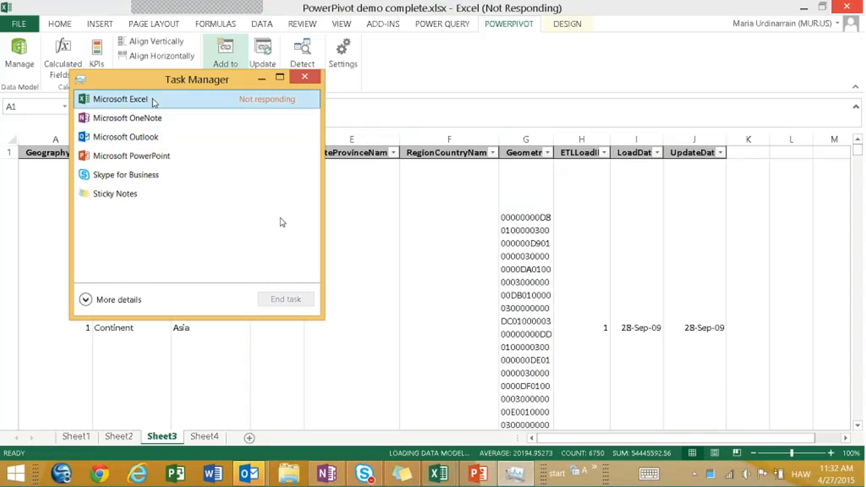
pyautogui.click(294, 300)
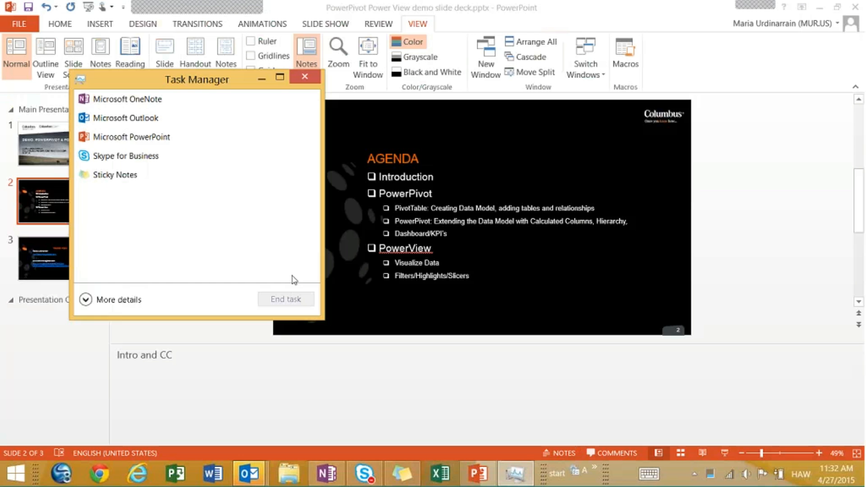
pyautogui.click(303, 78)
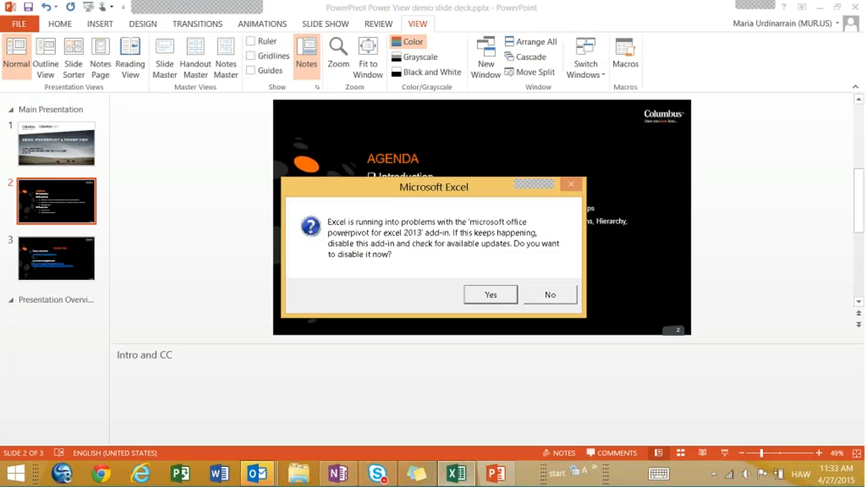
# Keep the PowerPivot add-in enabled in Excel and reopen PowerPivot demo complete.xlsx without using the recovered file
pyautogui.click(536, 301)
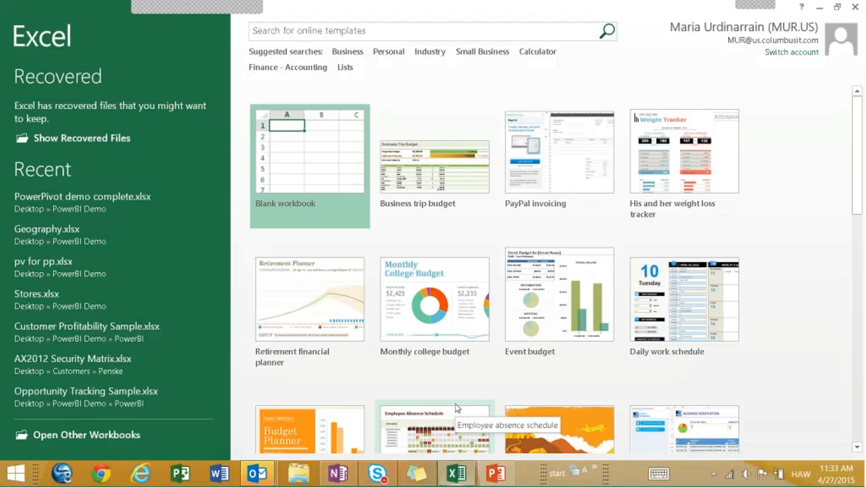
pyautogui.click(82, 206)
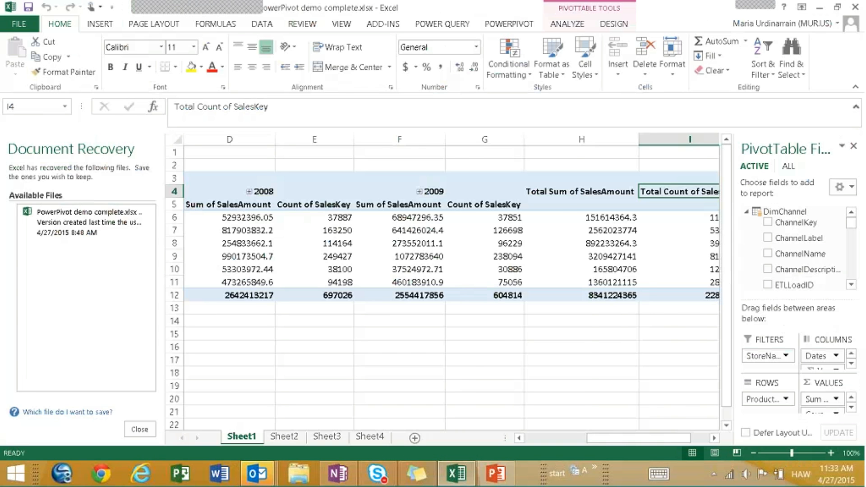
pyautogui.click(139, 429)
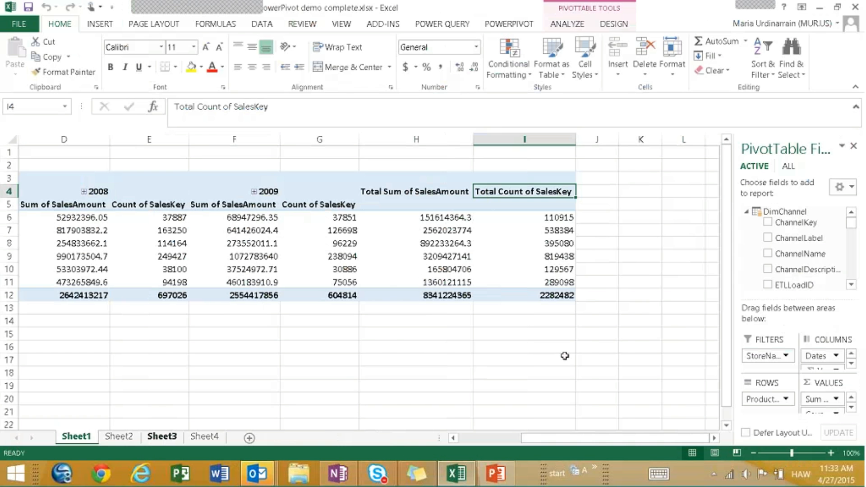
# Try to add the Geography table on Sheet3 to the data model again and dismiss the resulting message
pyautogui.click(162, 436)
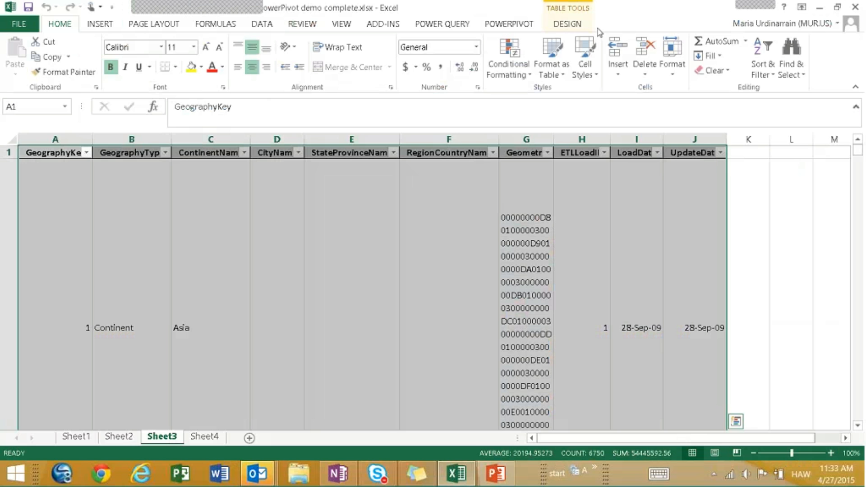
pyautogui.click(491, 27)
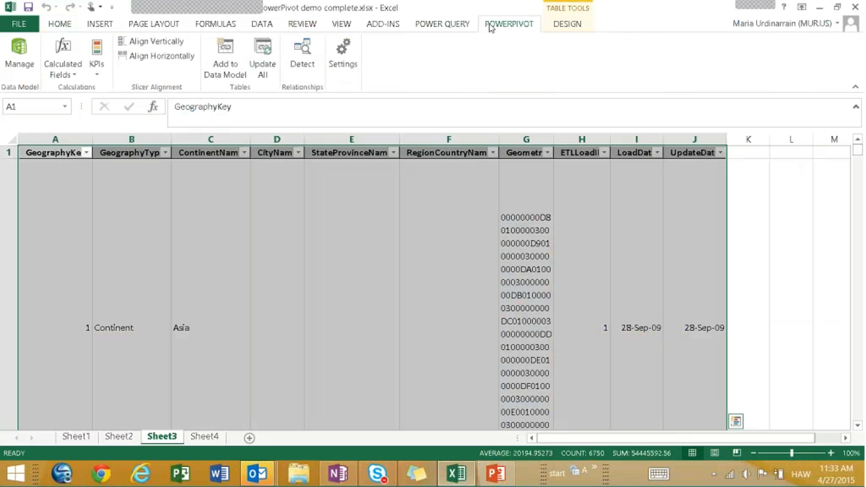
pyautogui.click(221, 58)
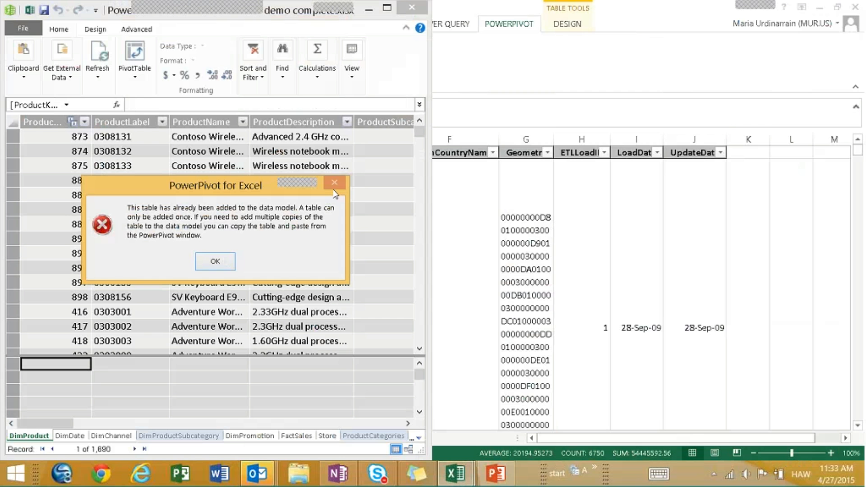
pyautogui.click(215, 261)
# Maximize the PowerPivot window and, from the diagram, go to the AvailableForSaleDate column in the DimProduct table's data
pyautogui.click(388, 9)
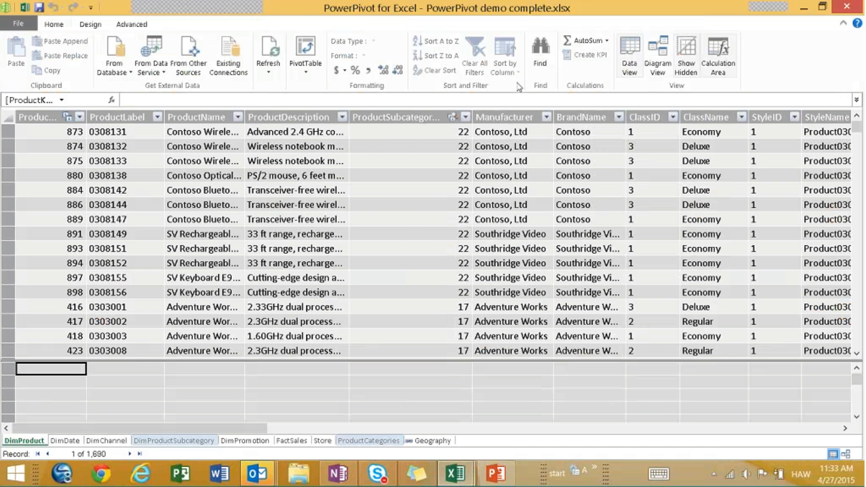
pyautogui.click(649, 70)
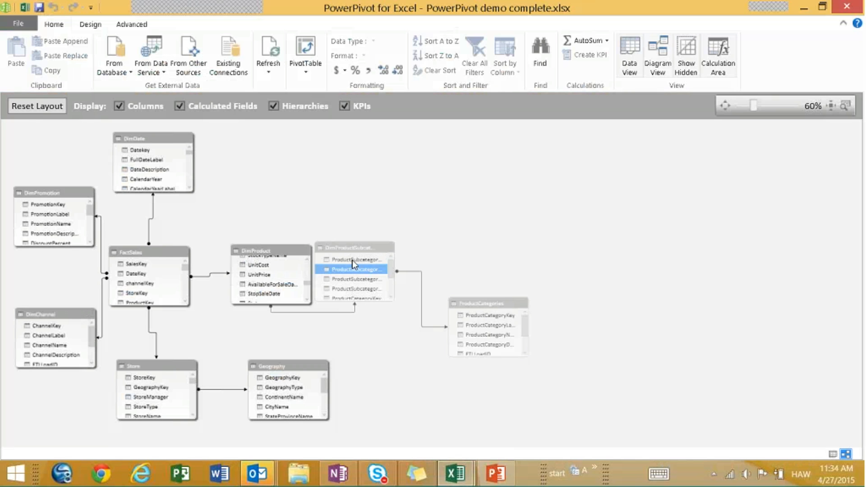
pyautogui.click(354, 268)
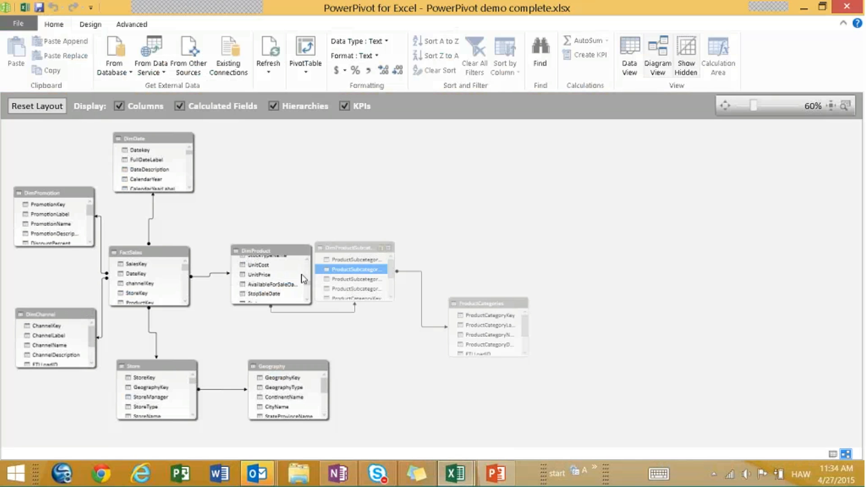
pyautogui.click(265, 283)
pyautogui.rightClick(266, 283)
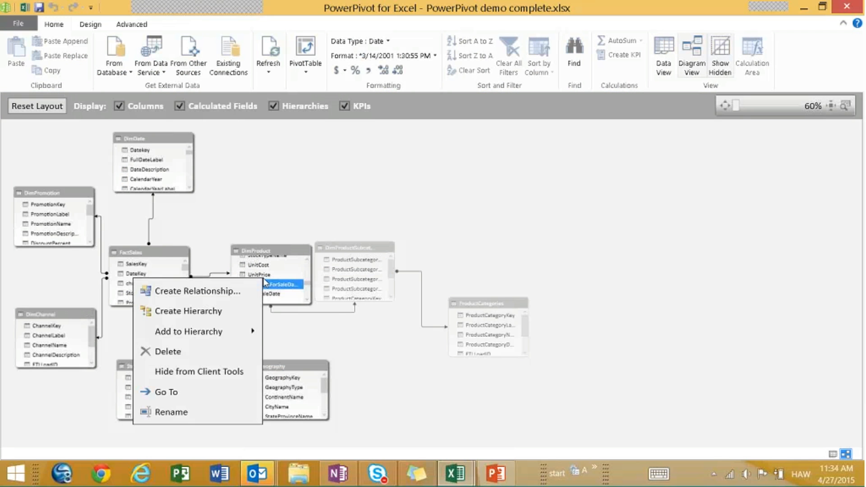
pyautogui.click(223, 395)
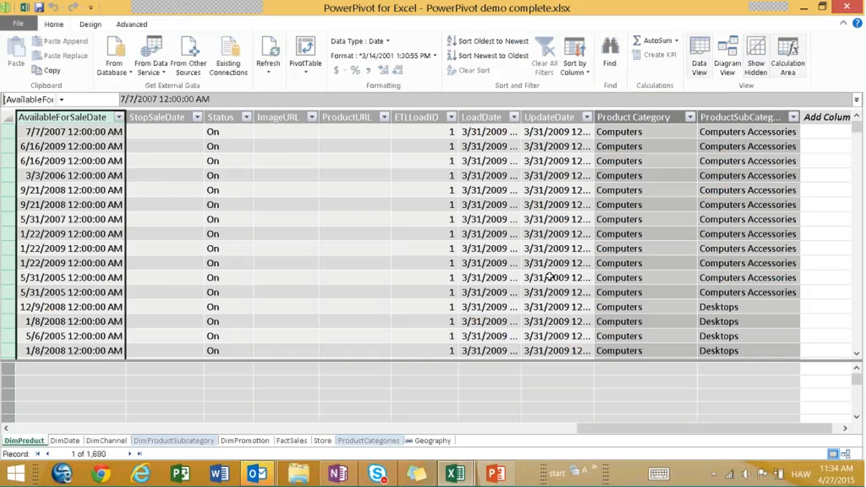
# Check the relationship diagram briefly and return to the DimProduct table's data view
pyautogui.moveTo(455, 474)
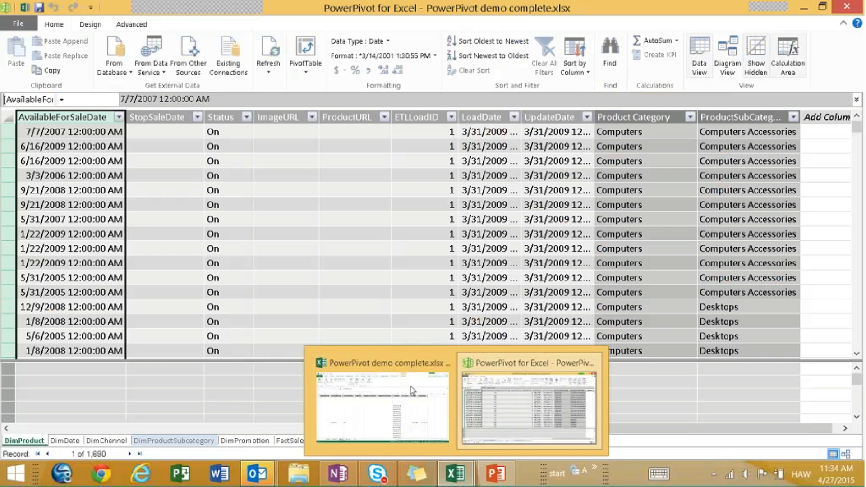
pyautogui.click(726, 64)
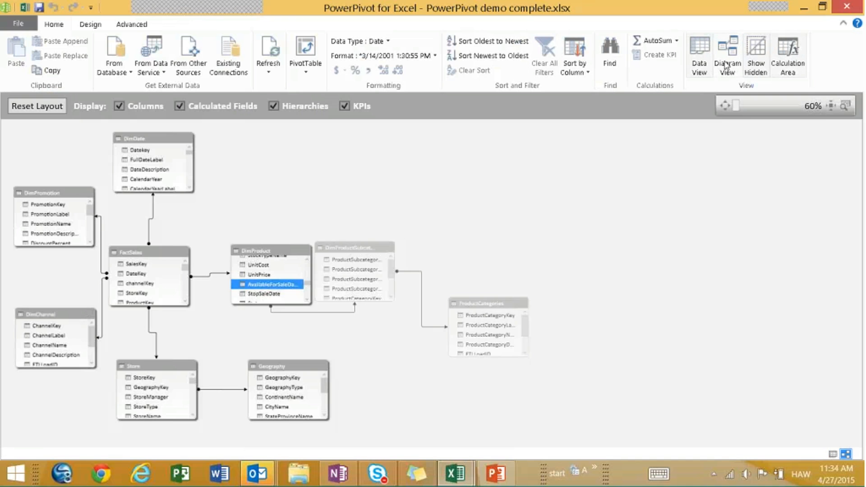
pyautogui.click(698, 55)
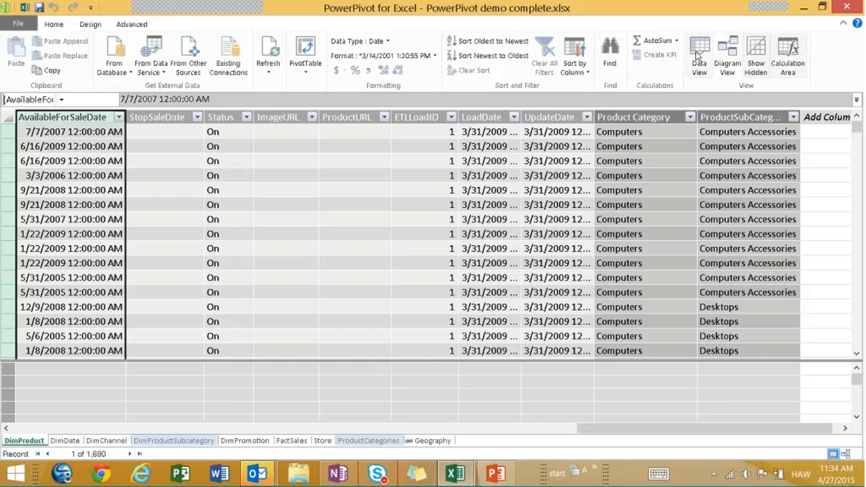
# Unhide the DimProductSubcategory and ProductCategories tables from client tools
pyautogui.click(161, 442)
pyautogui.rightClick(161, 446)
pyautogui.click(198, 425)
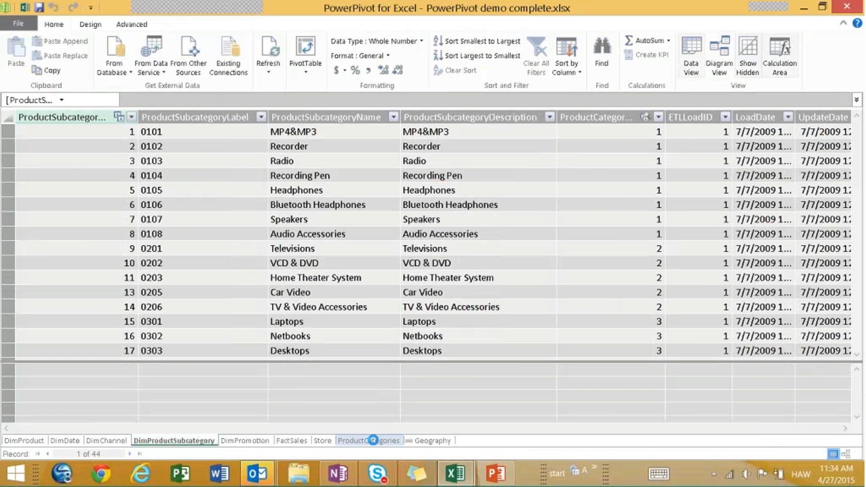
pyautogui.click(374, 441)
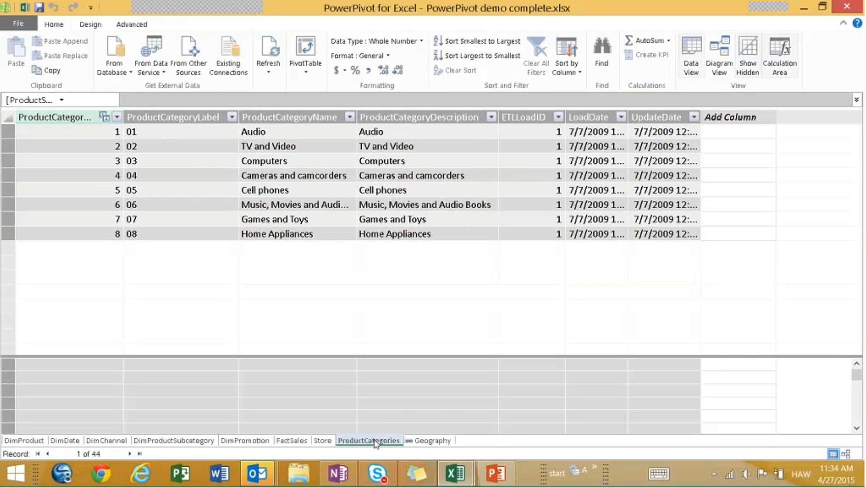
pyautogui.rightClick(374, 442)
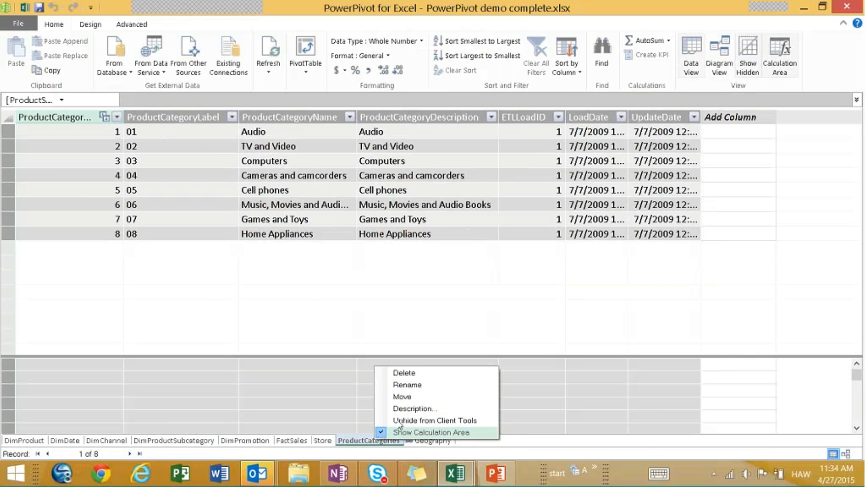
# Permanently delete the Sum of SalesKey and Count of SalesKey calculated fields from the FactSales table
pyautogui.click(286, 441)
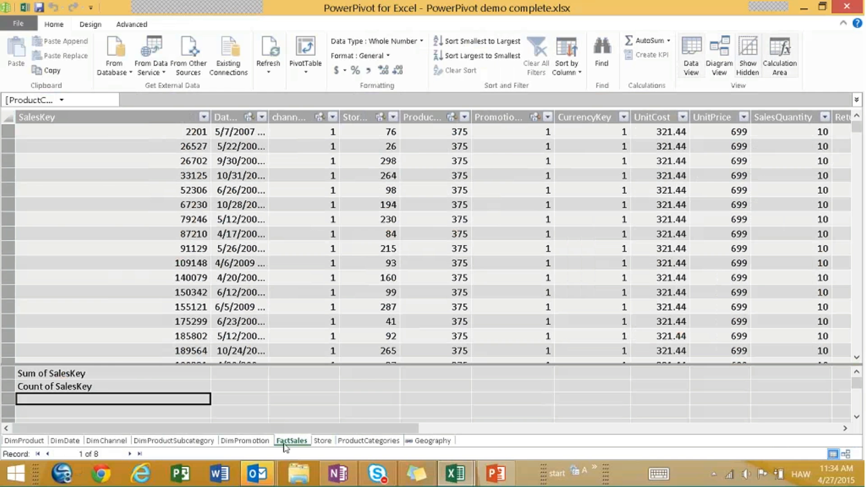
pyautogui.click(47, 376)
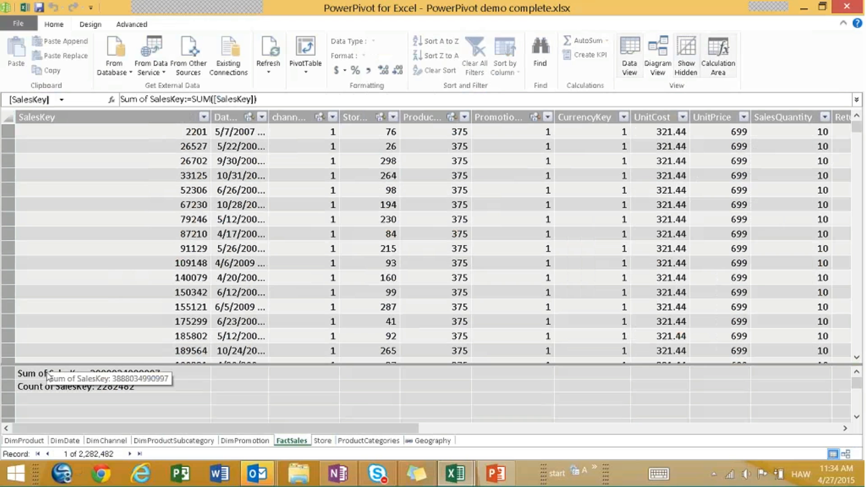
pyautogui.rightClick(48, 377)
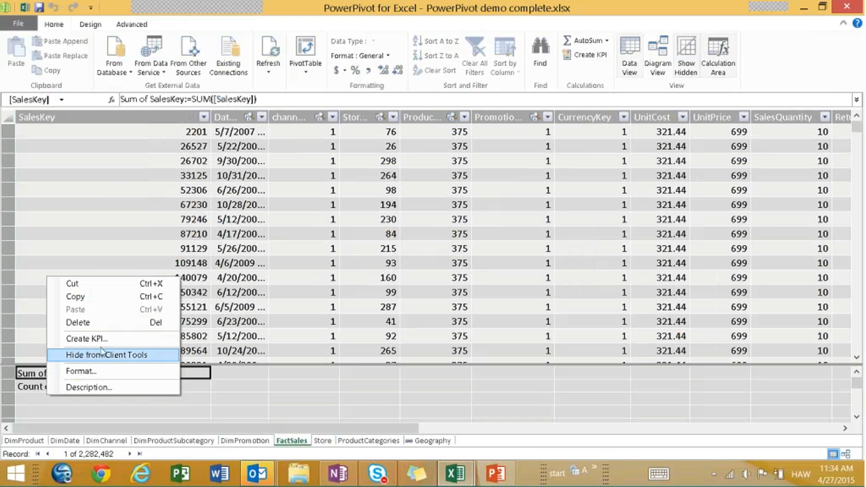
pyautogui.click(123, 326)
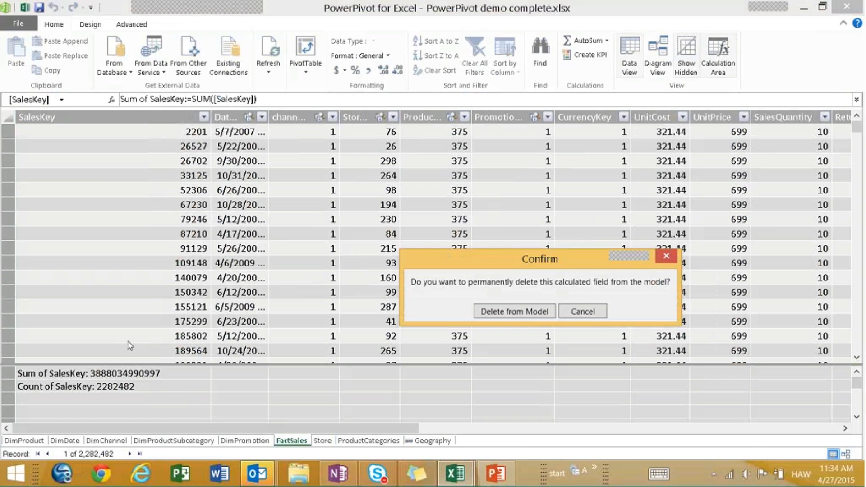
pyautogui.click(531, 317)
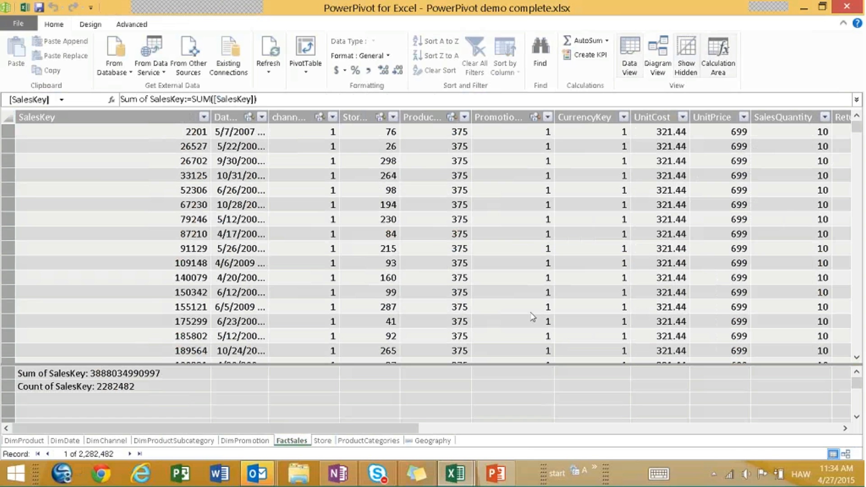
pyautogui.rightClick(103, 390)
pyautogui.click(122, 387)
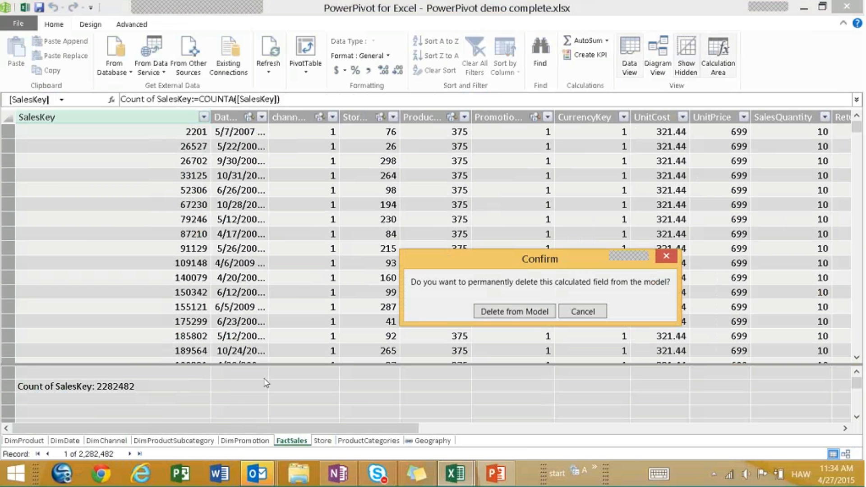
pyautogui.click(523, 317)
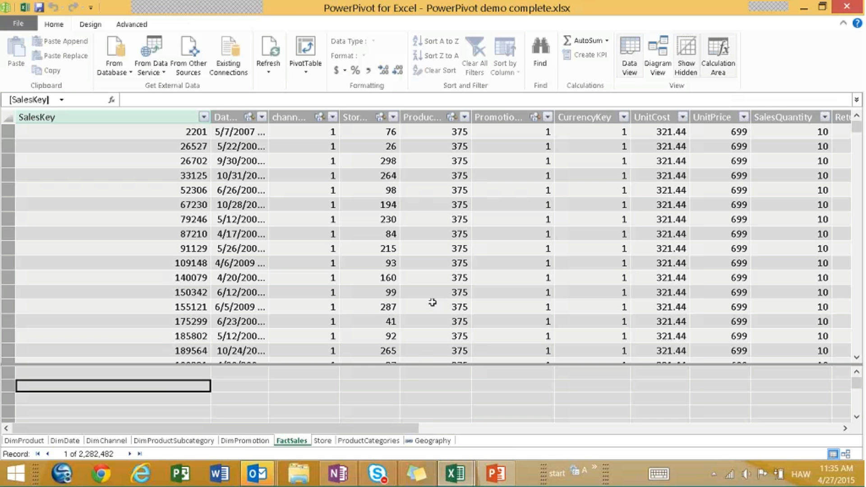
pyautogui.moveTo(433, 303); pyautogui.dragTo(377, 442)
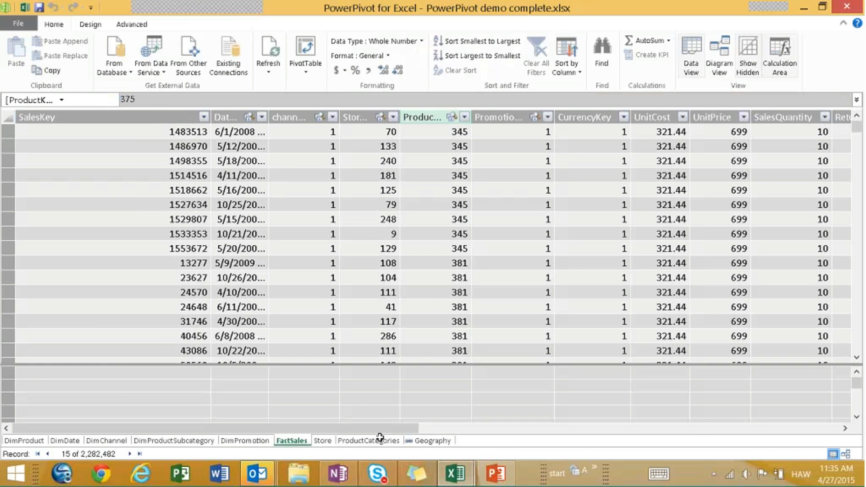
pyautogui.click(378, 441)
pyautogui.click(291, 441)
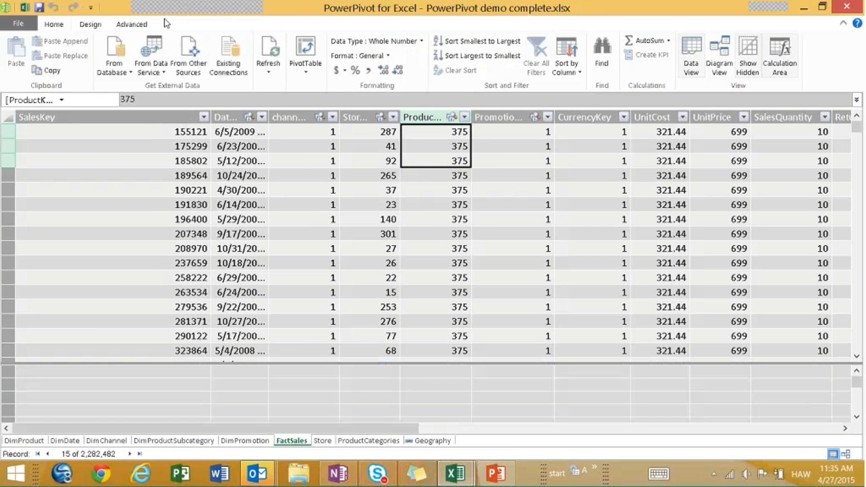
# Switch PowerPivot to Normal Mode and return it to Advanced Mode
pyautogui.click(91, 25)
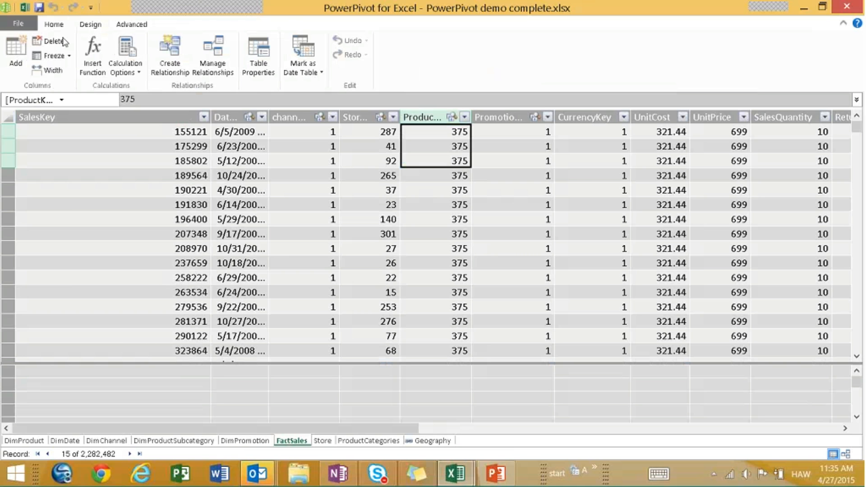
pyautogui.click(26, 25)
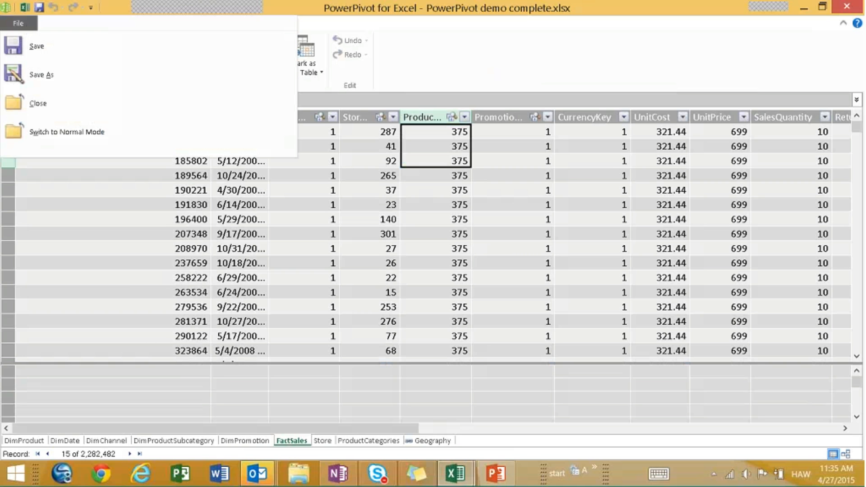
pyautogui.click(350, 68)
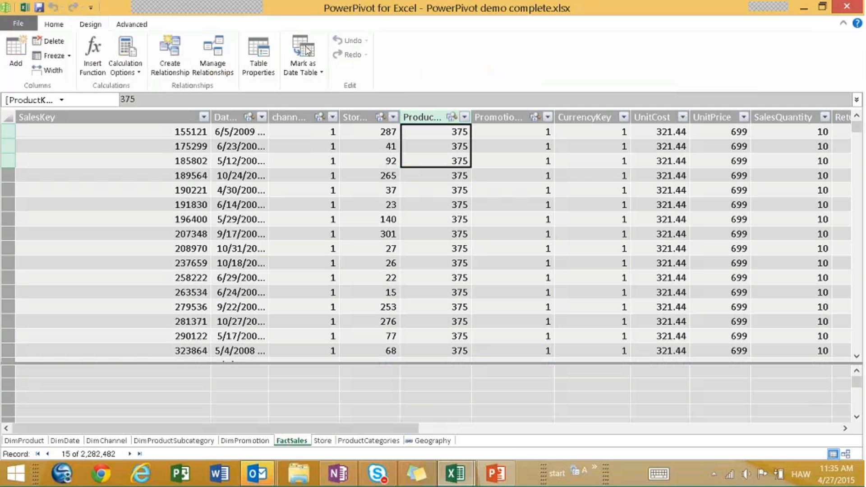
pyautogui.click(16, 25)
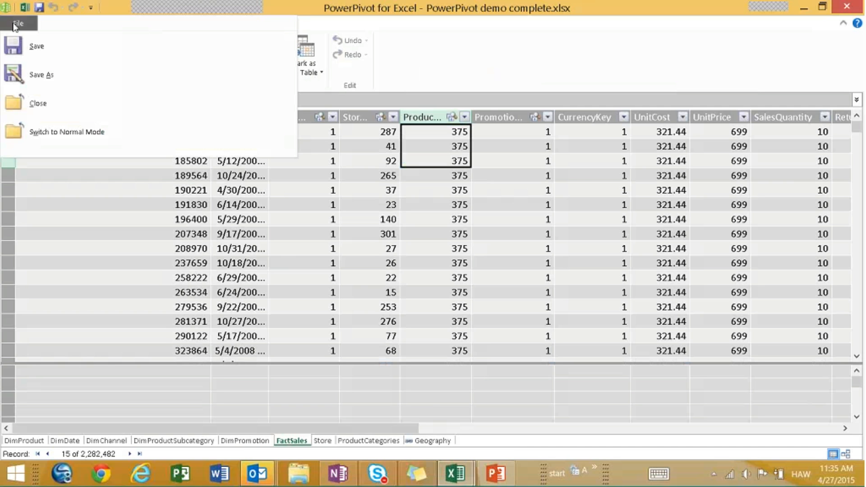
pyautogui.click(68, 139)
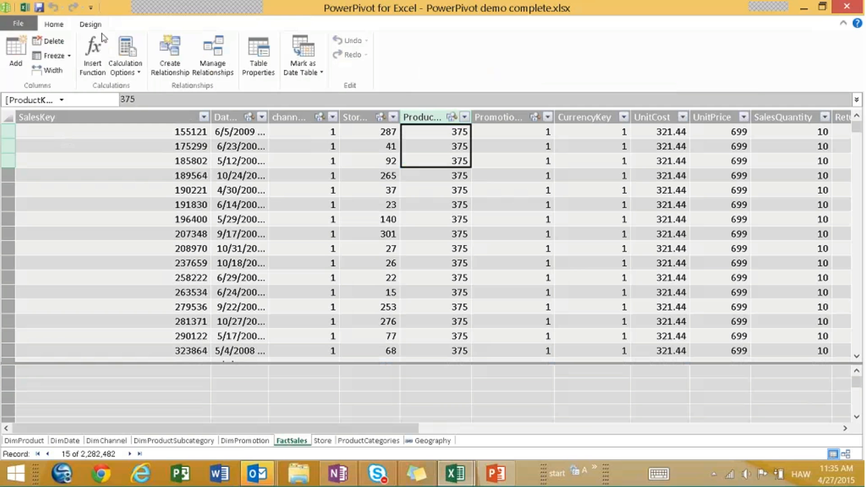
pyautogui.click(30, 29)
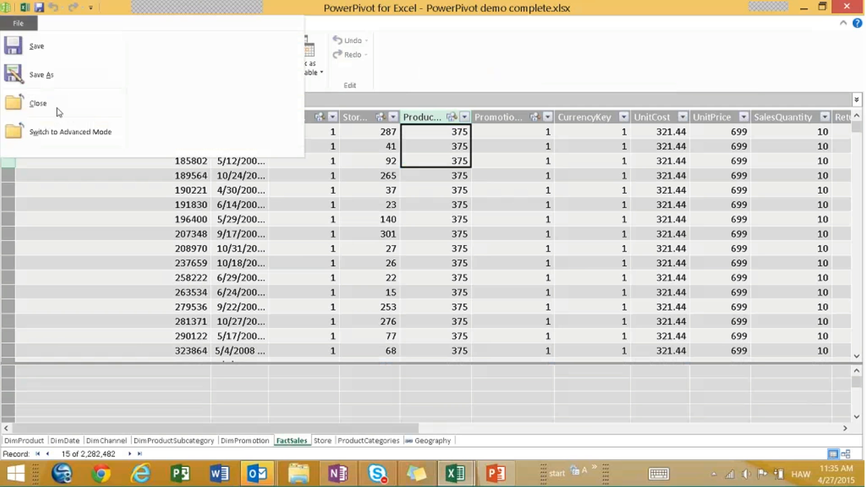
pyautogui.click(70, 136)
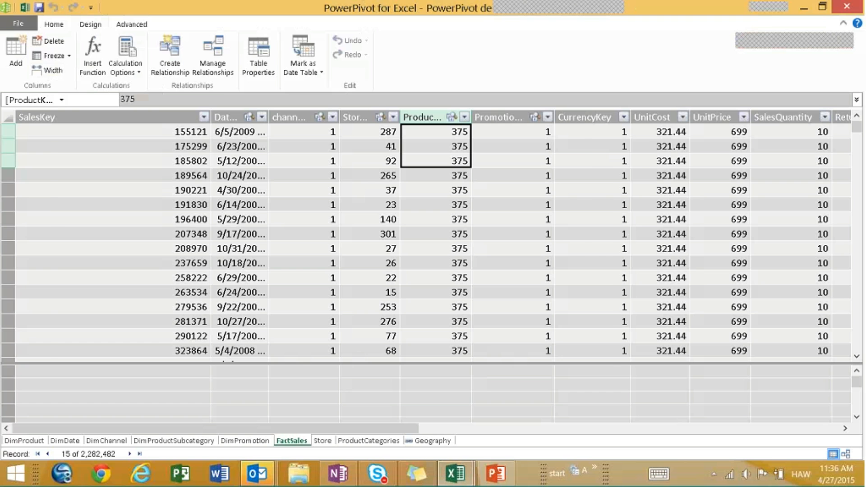
# Add a calculated column to the FactSales table with the formula =[SalesAmount]-[TotalCost]
pyautogui.click(12, 49)
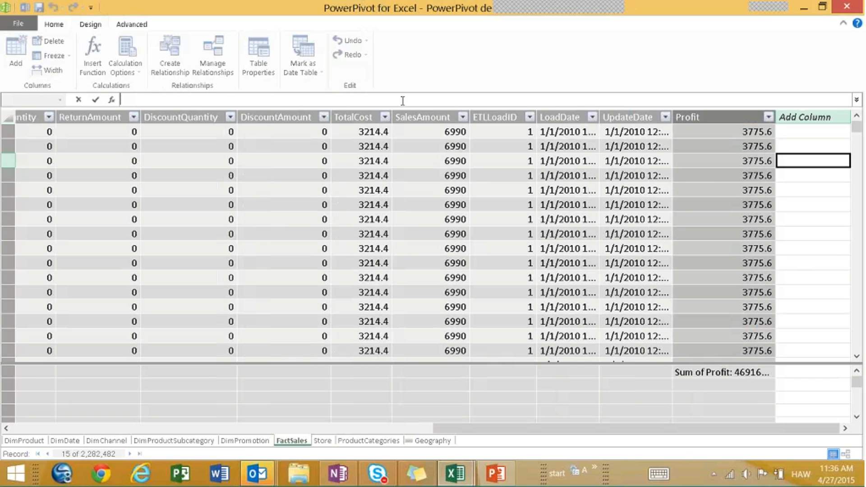
pyautogui.write('=')
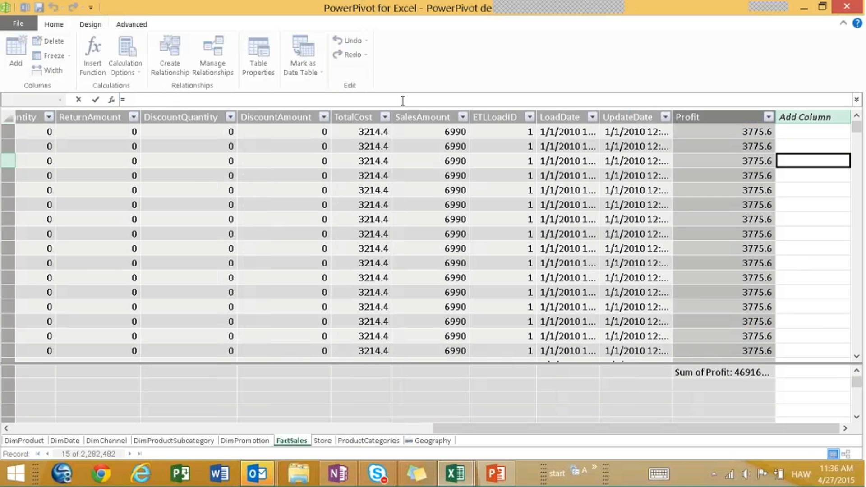
pyautogui.write('[S')
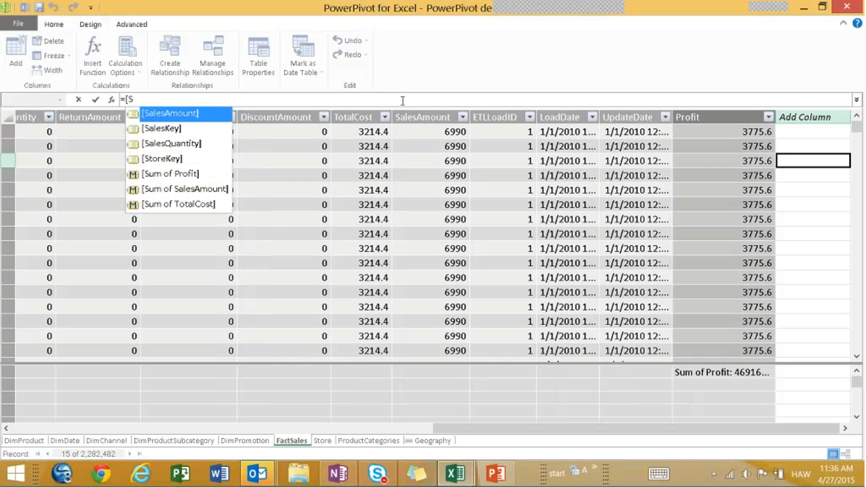
pyautogui.doubleClick(185, 116)
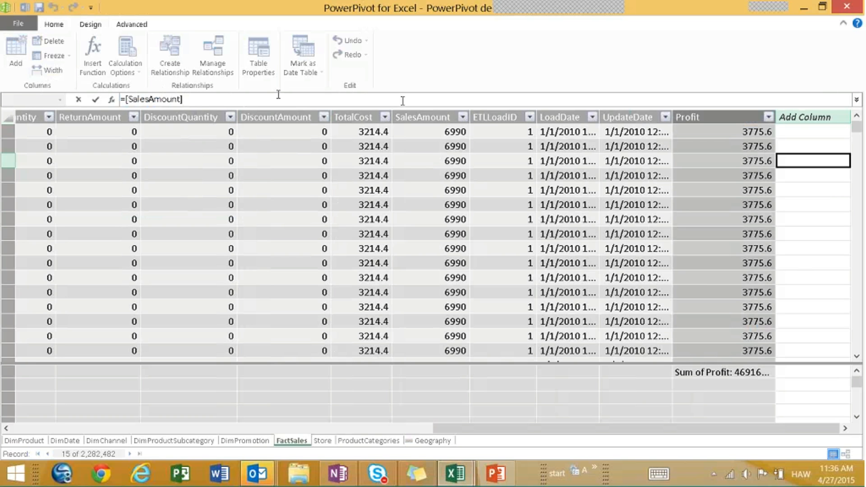
pyautogui.write('-')
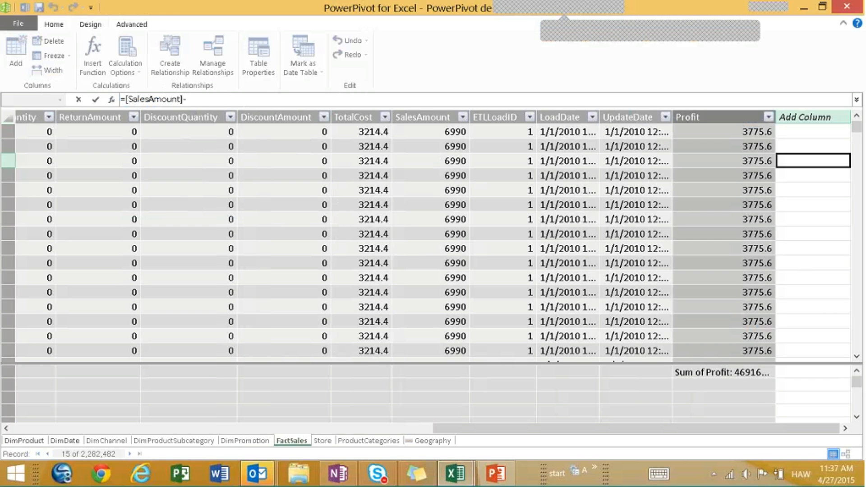
pyautogui.write('[')
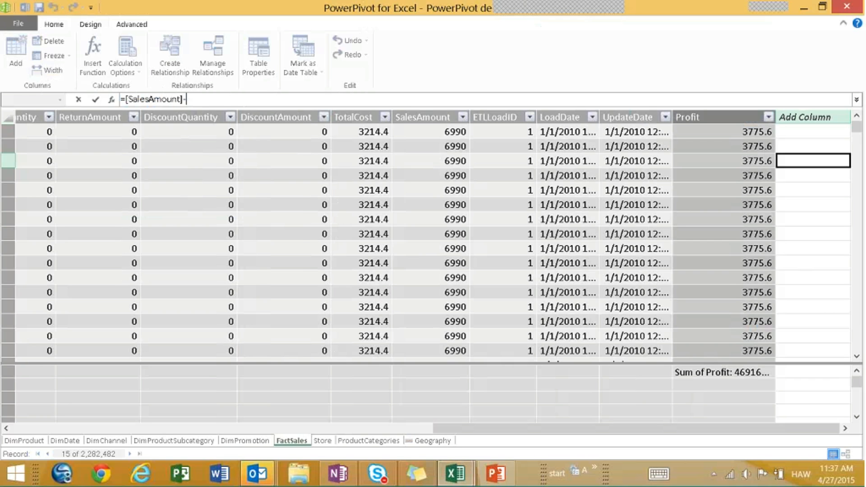
pyautogui.write('T')
pyautogui.press('Tab')
pyautogui.press('Return')
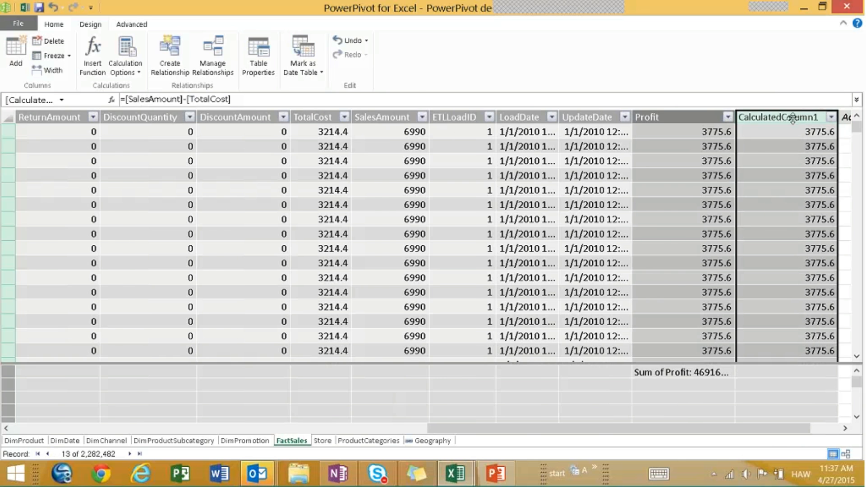
# Delete the calculated column next to Profit from the FactSales table
pyautogui.rightClick(793, 118)
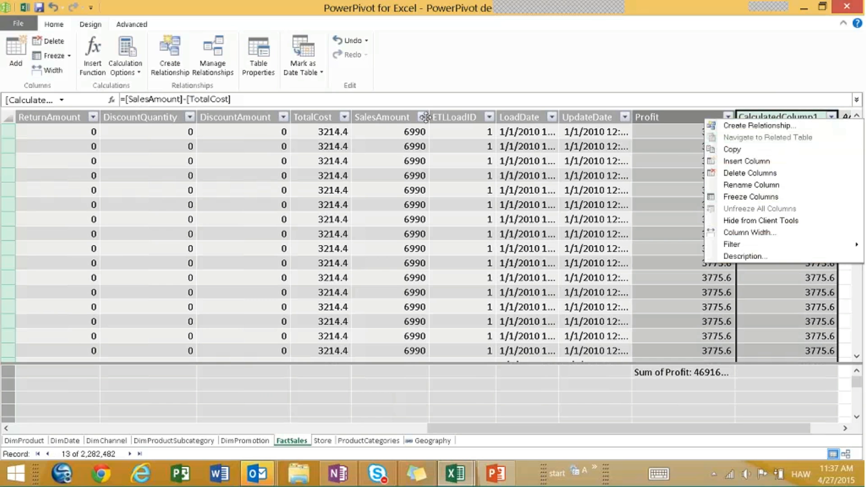
pyautogui.click(426, 118)
pyautogui.click(420, 103)
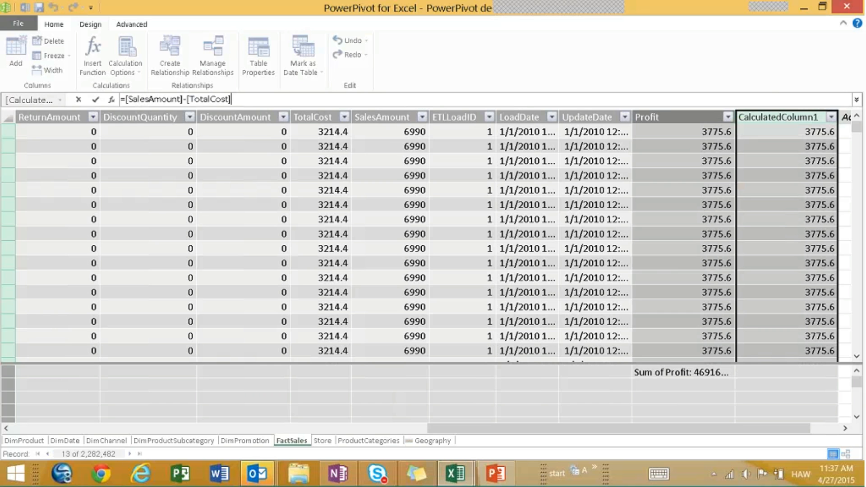
pyautogui.rightClick(778, 114)
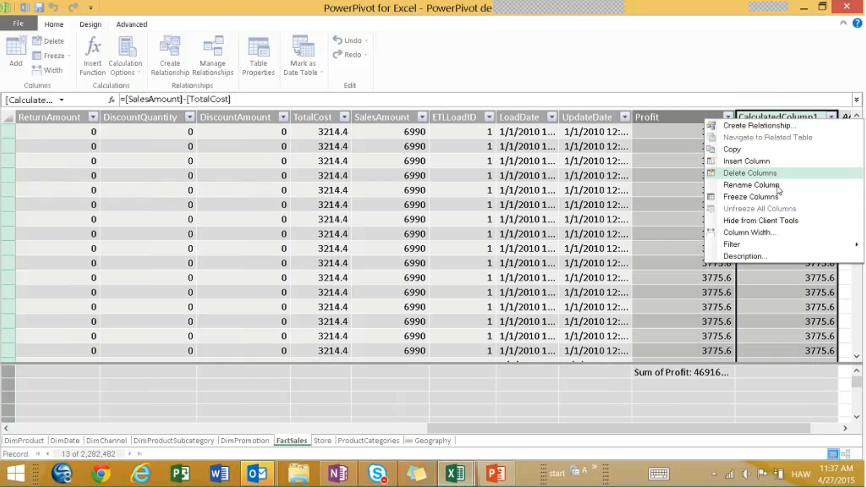
pyautogui.click(816, 176)
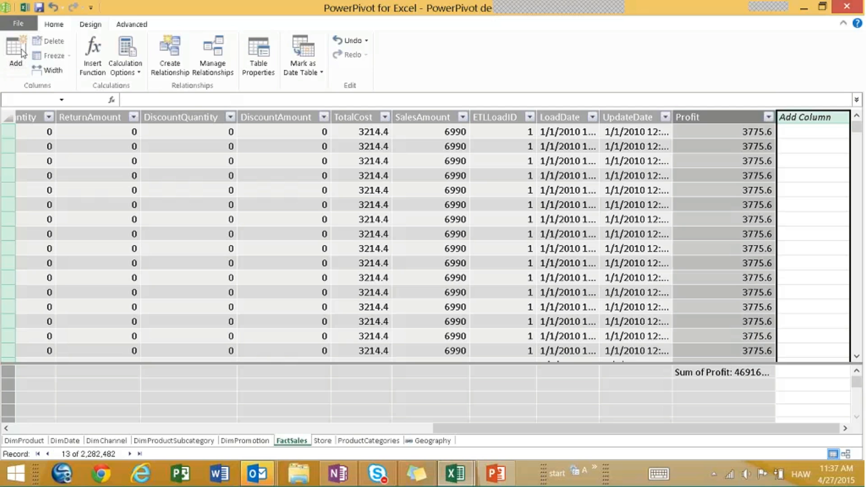
# Begin a new calculated column formula in the empty column of FactSales with =[ to list the available fields
pyautogui.click(194, 98)
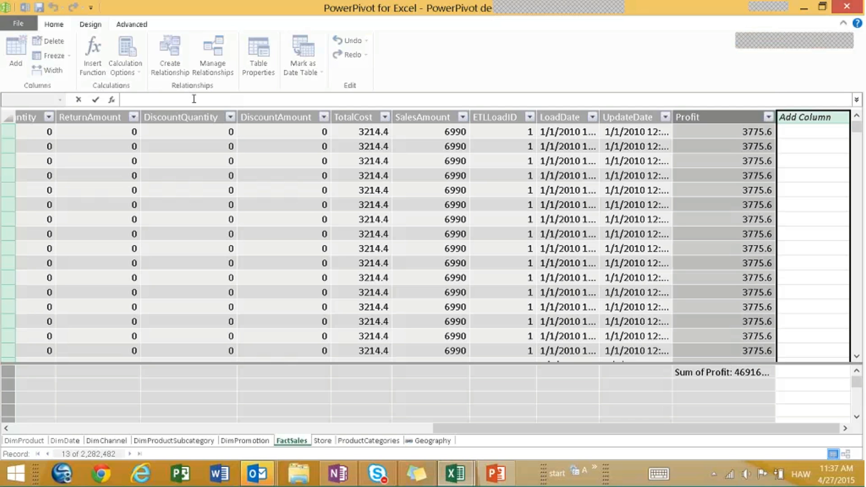
pyautogui.write('=')
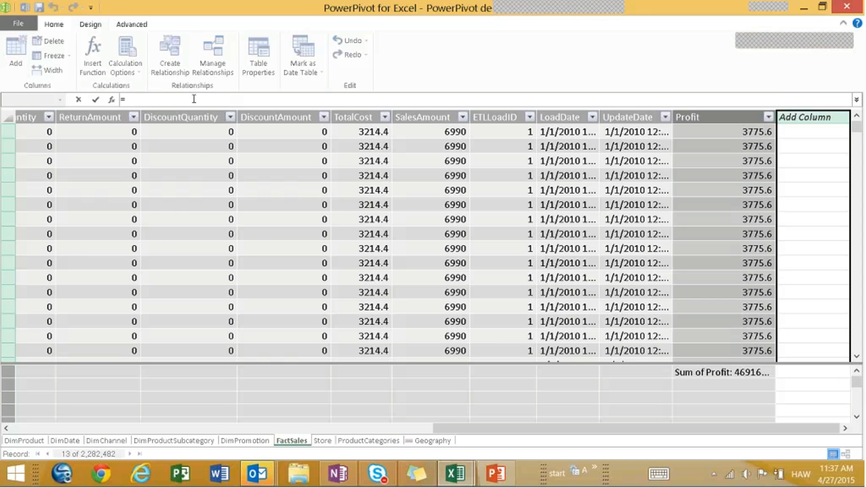
pyautogui.write('[')
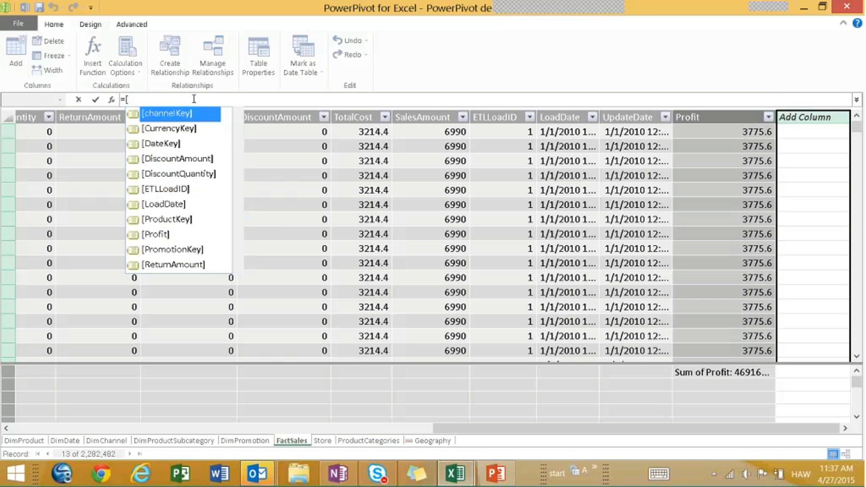
# Create a calculated column in the FactSales table with the formula =[SalesAmount]-[TotalCost]-[ReturnAmount]
pyautogui.write('Sale')
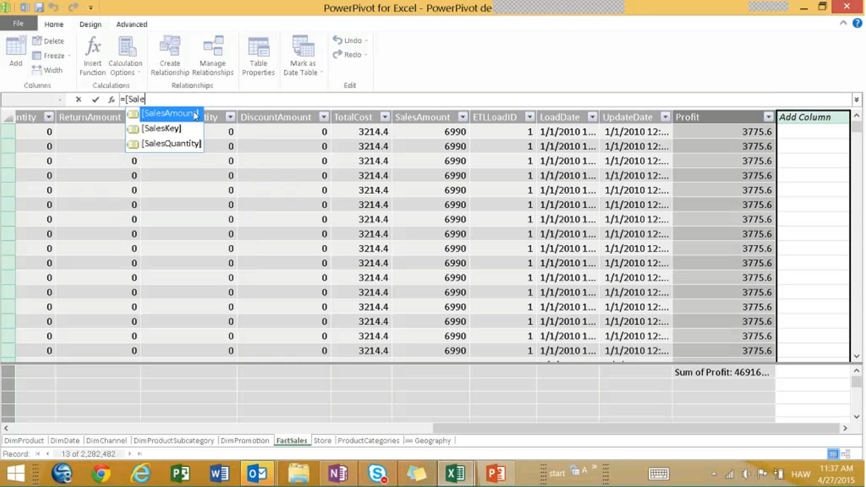
pyautogui.doubleClick(195, 113)
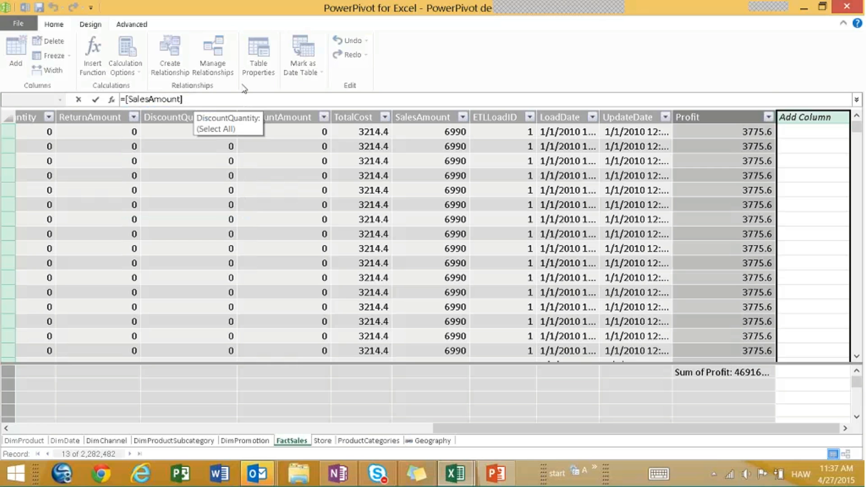
pyautogui.write('-')
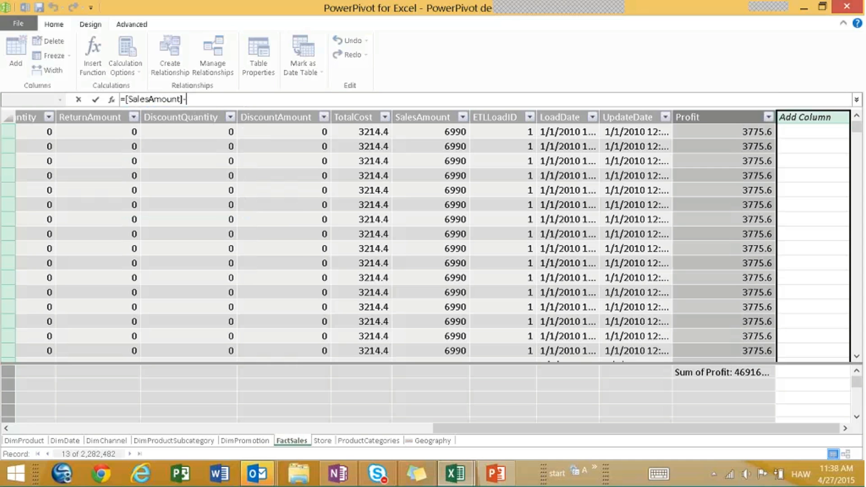
pyautogui.write('[')
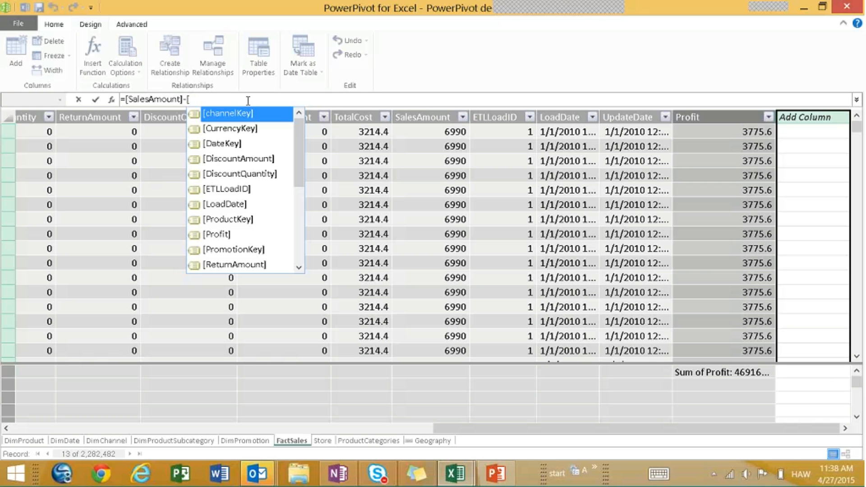
pyautogui.write('Total')
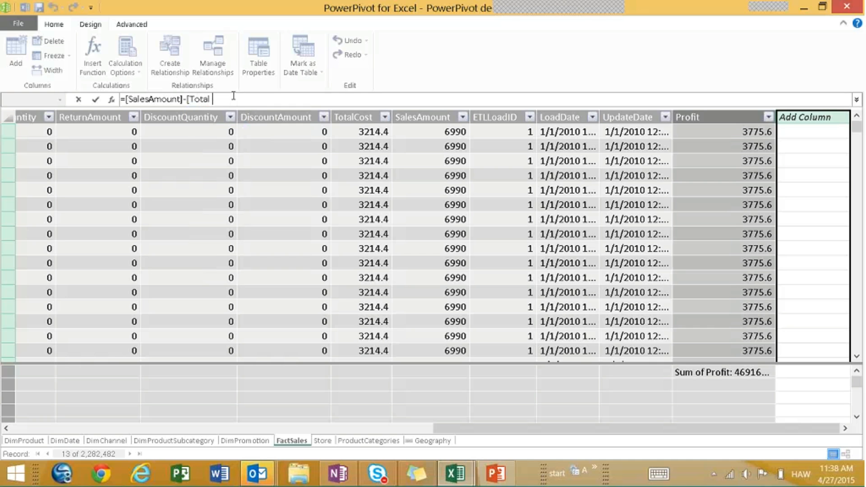
pyautogui.press('BackSpace')
pyautogui.write('Cost')
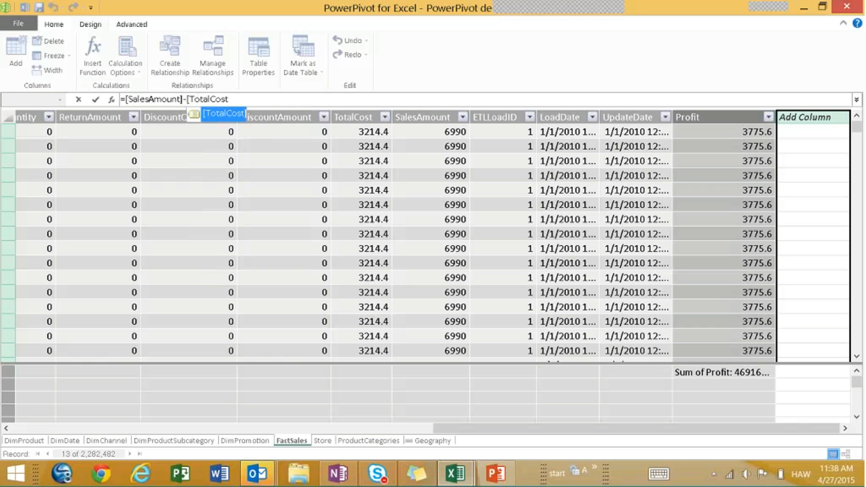
pyautogui.write(']-')
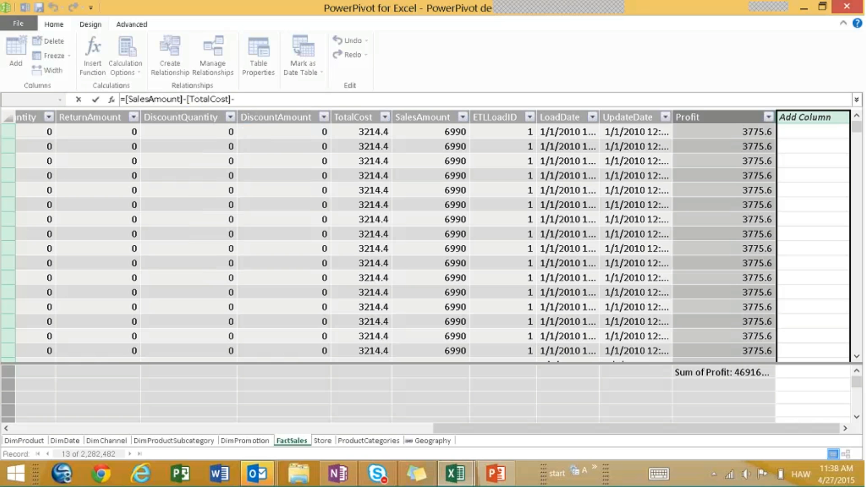
pyautogui.write('[')
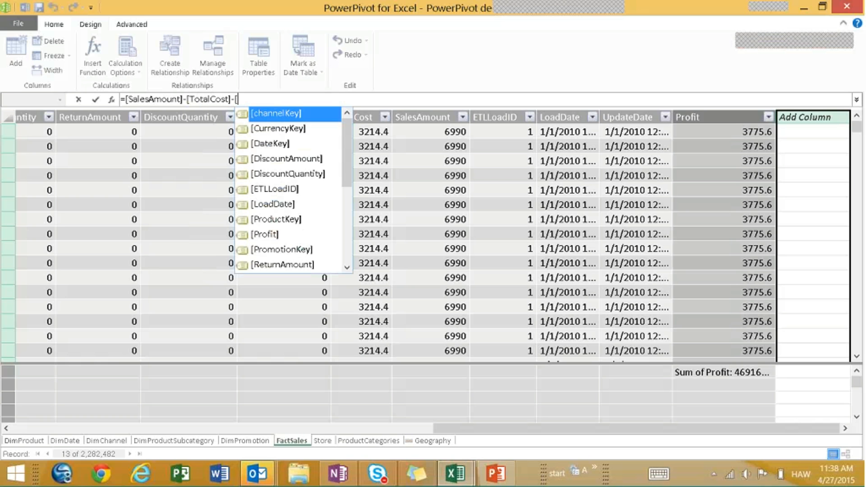
pyautogui.write('R')
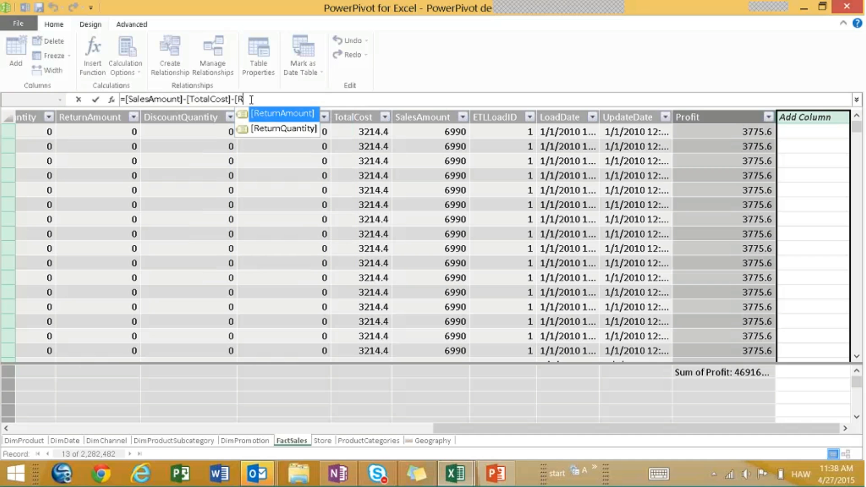
pyautogui.write('eturn')
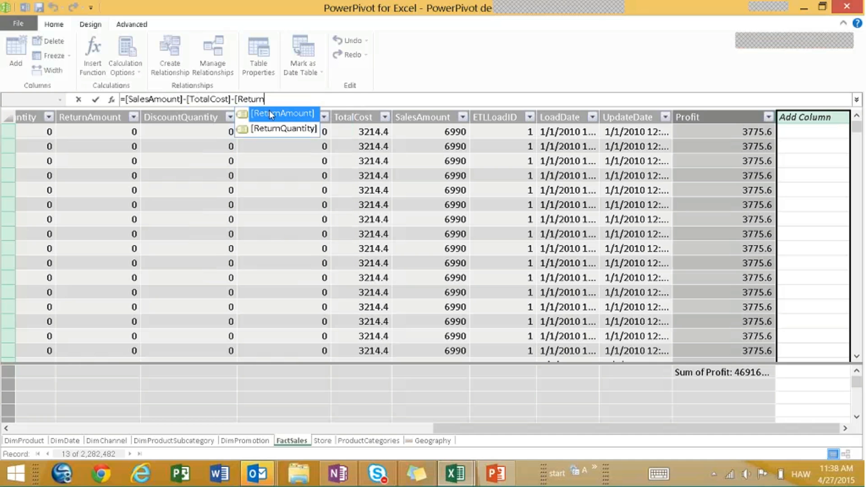
pyautogui.write('Amount')
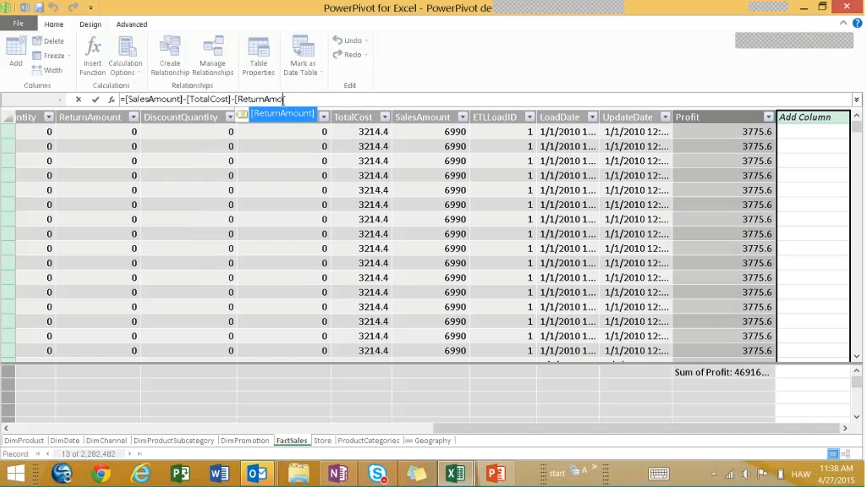
pyautogui.write(']')
pyautogui.tripleClick(148, 105)
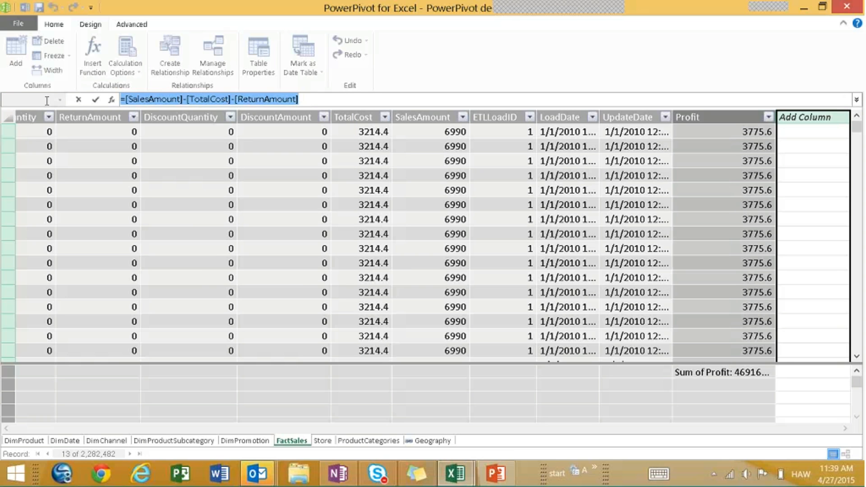
pyautogui.press('Return')
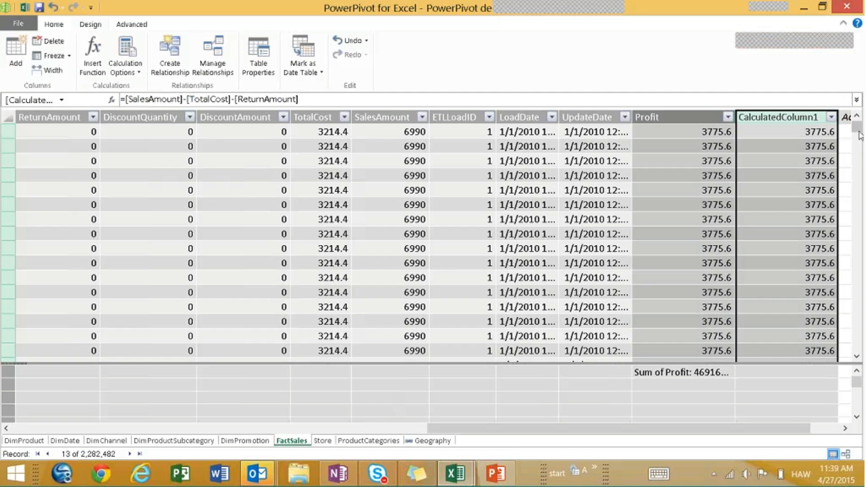
# Delete the calculated column just added beside Profit in the FactSales table
pyautogui.moveTo(859, 134)
pyautogui.mouseDown()
pyautogui.moveTo(860, 169)
pyautogui.moveTo(861, 27)
pyautogui.moveTo(860, 121)
pyautogui.mouseUp()
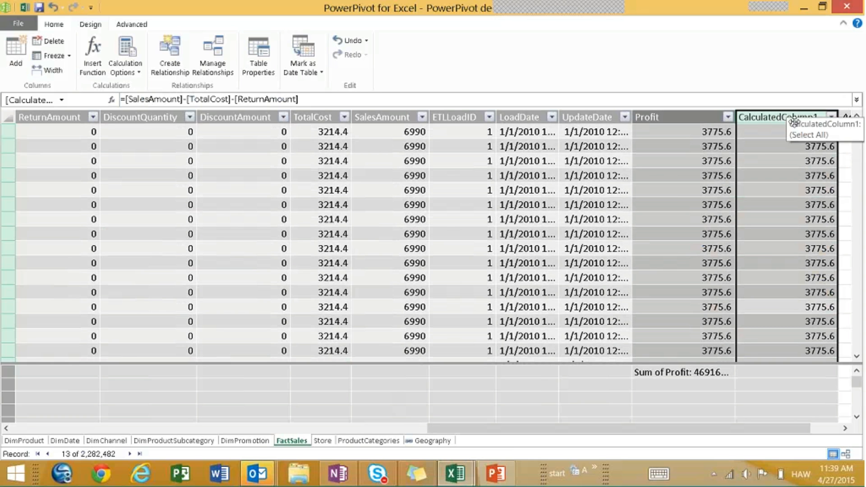
pyautogui.rightClick(794, 121)
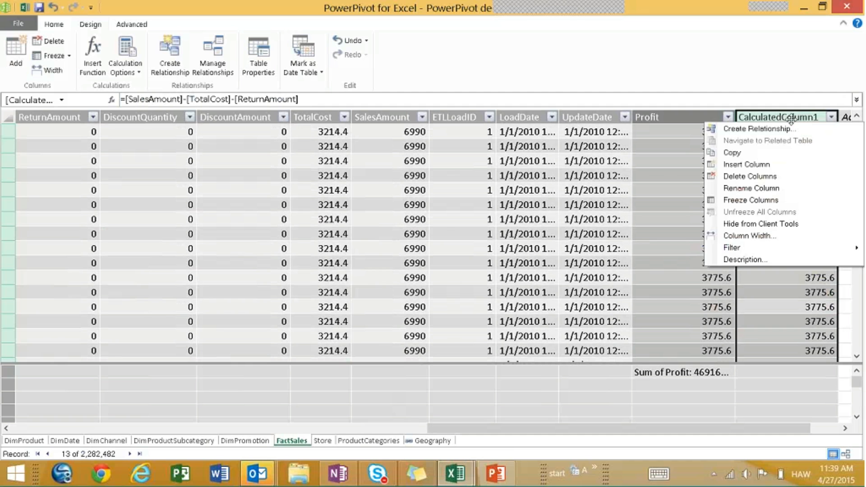
pyautogui.press('Escape')
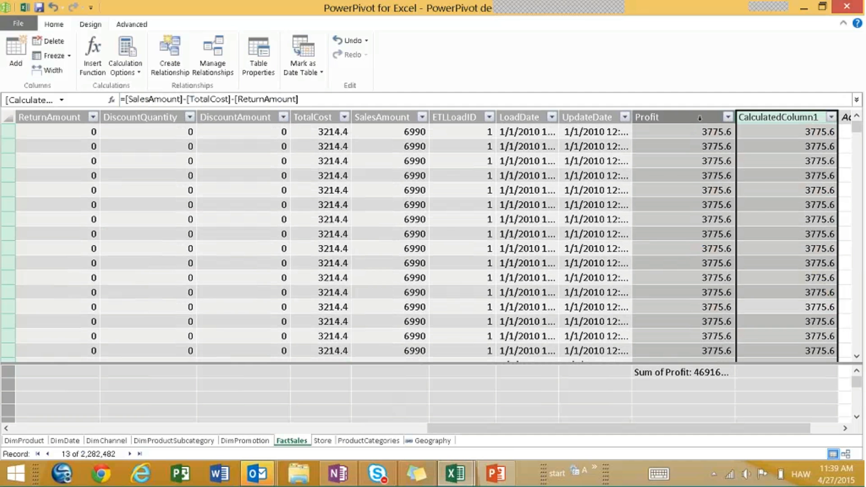
pyautogui.rightClick(775, 121)
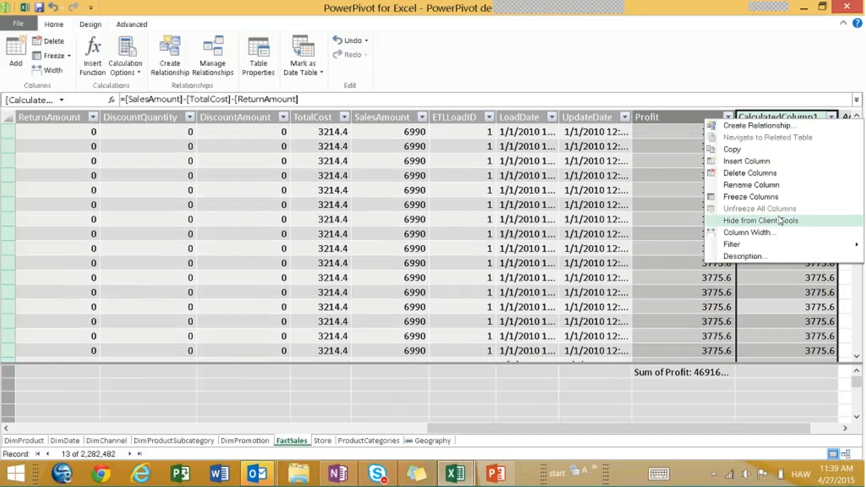
pyautogui.click(738, 174)
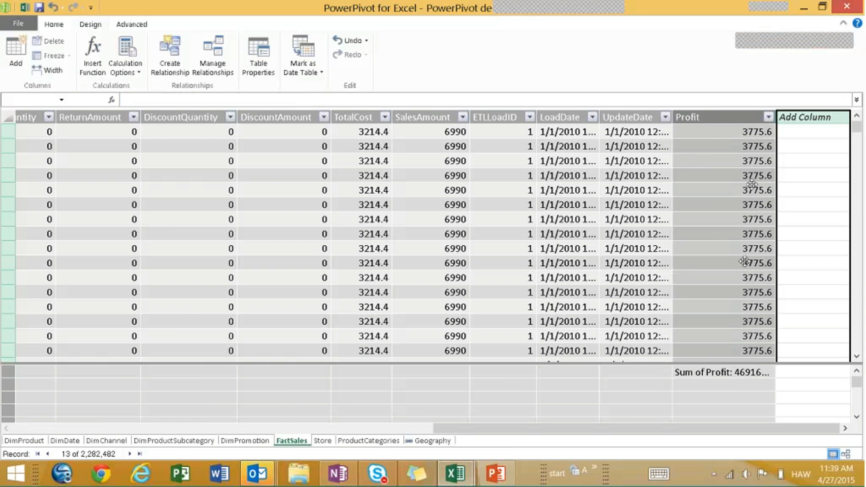
# Examine the formatting categories available for the Sum of Profit measure, then close them without changing anything
pyautogui.rightClick(731, 375)
pyautogui.click(732, 374)
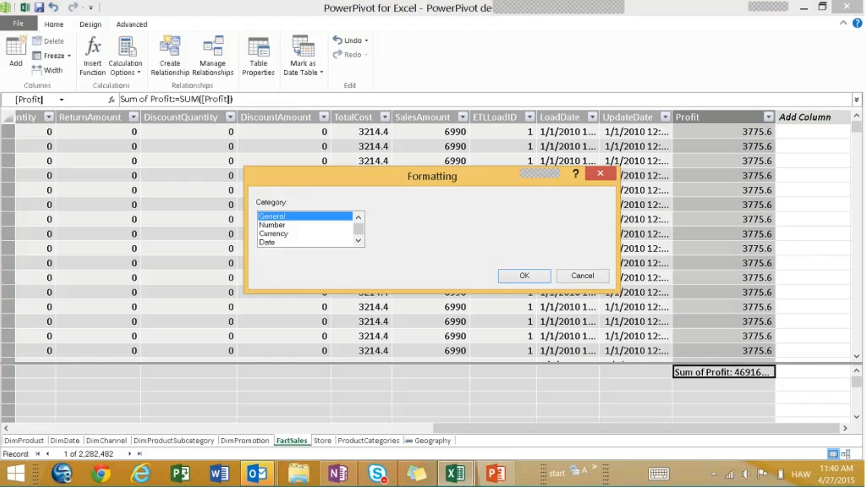
pyautogui.click(592, 177)
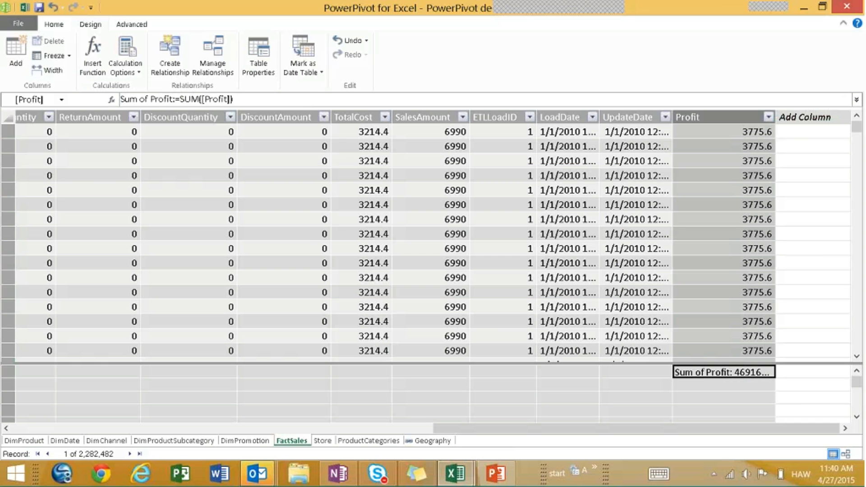
# Add a new column to the DimProduct table and begin its formula with the RELATED function
pyautogui.click(22, 441)
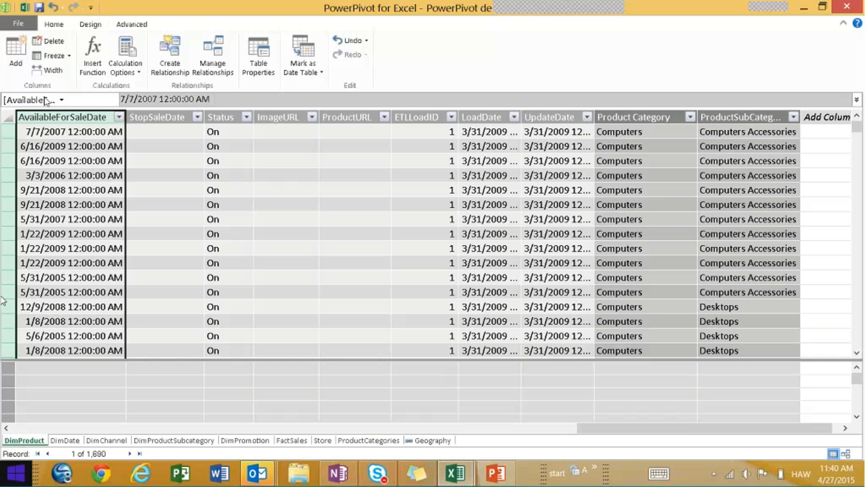
pyautogui.click(13, 45)
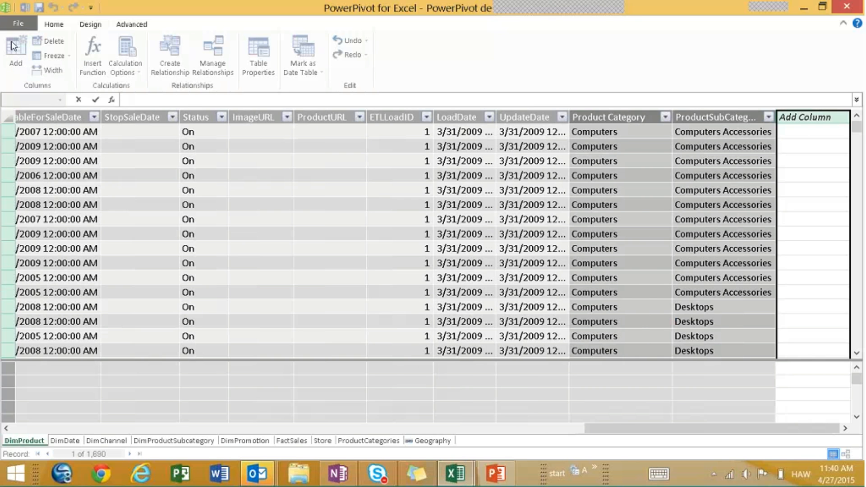
pyautogui.write('=R')
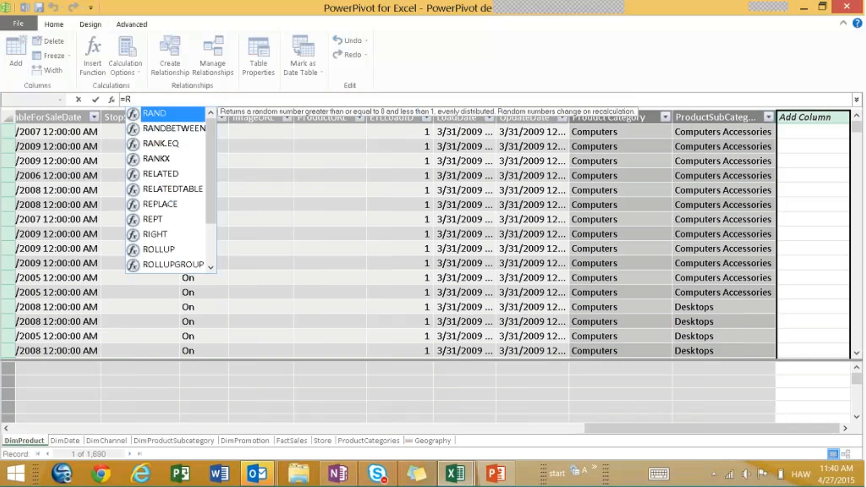
pyautogui.write('ELATED')
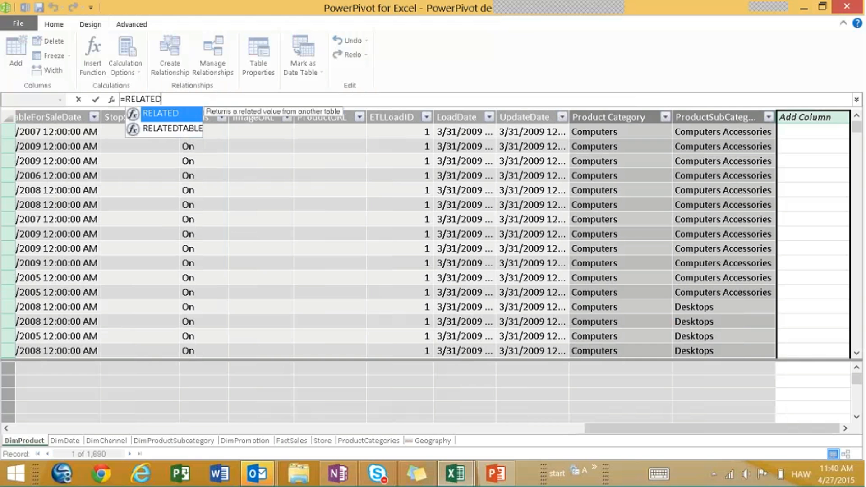
pyautogui.write('(')
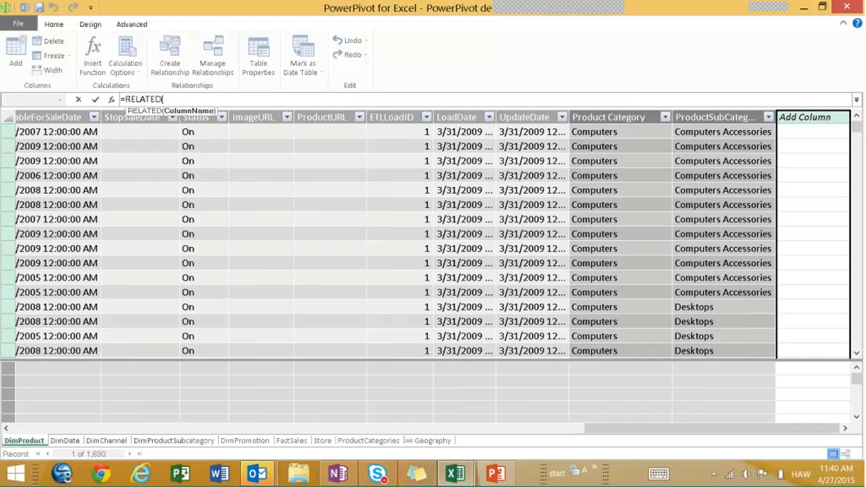
# Give ProductCategories[ProductCategoryName] as the column argument of the RELATED formula
pyautogui.write('pRO')
pyautogui.press('BackSpace')
pyautogui.press('BackSpace')
pyautogui.press('BackSpace')
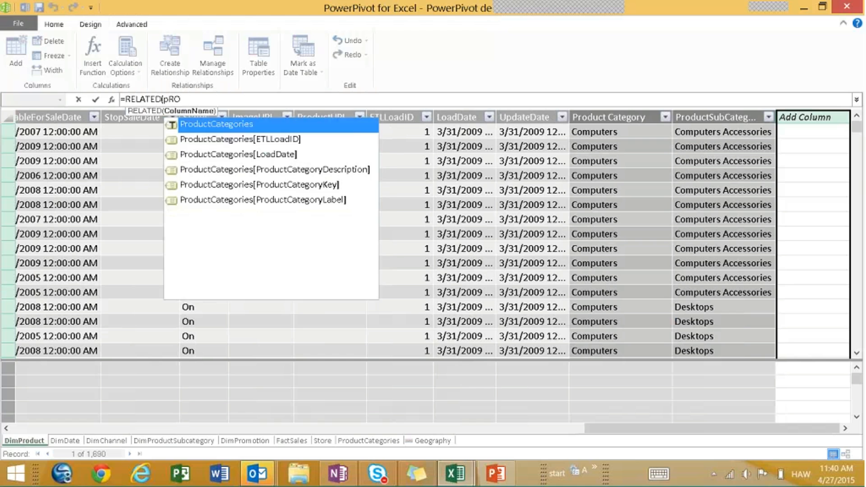
pyautogui.write('PRODUC')
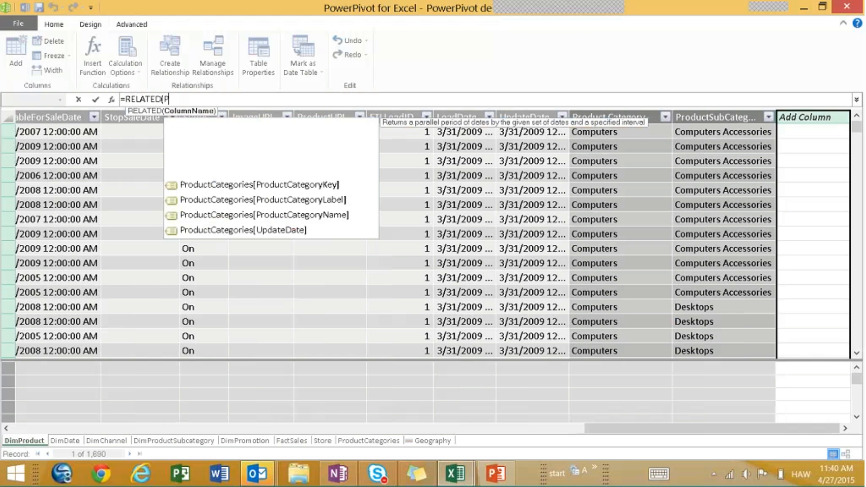
pyautogui.write('T')
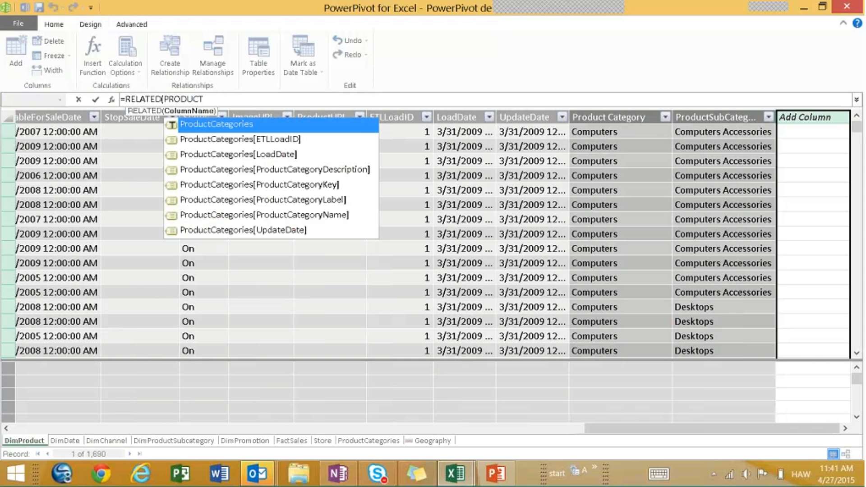
pyautogui.write('c')
pyautogui.press('BackSpace')
pyautogui.write('CA')
pyautogui.click(282, 219)
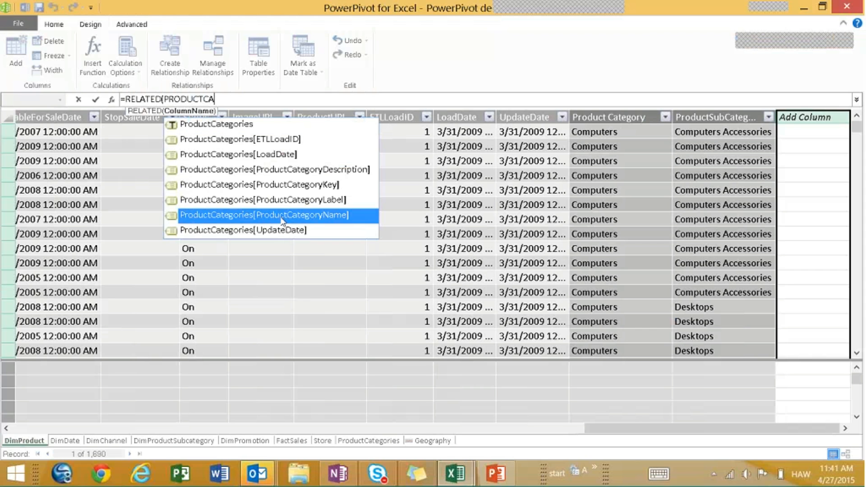
pyautogui.doubleClick(283, 216)
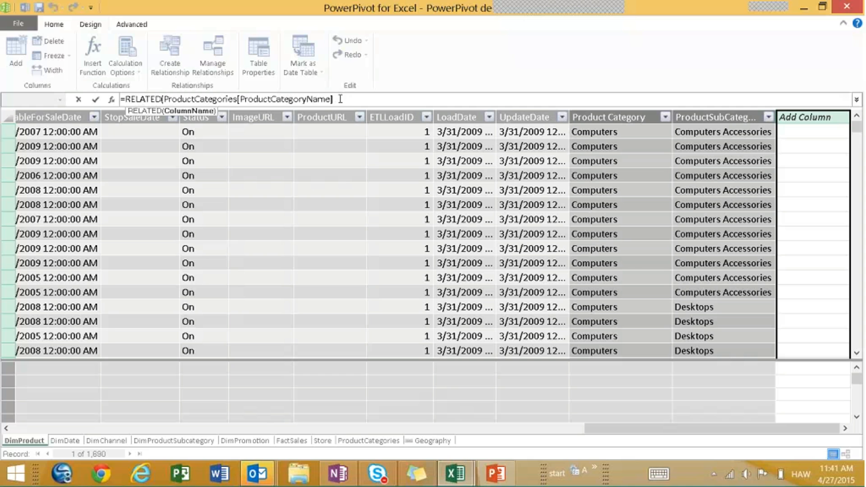
# Complete the RELATED formula with its closing parenthesis, commit the column, and select the existing Product Category column to compare
pyautogui.press('Return')
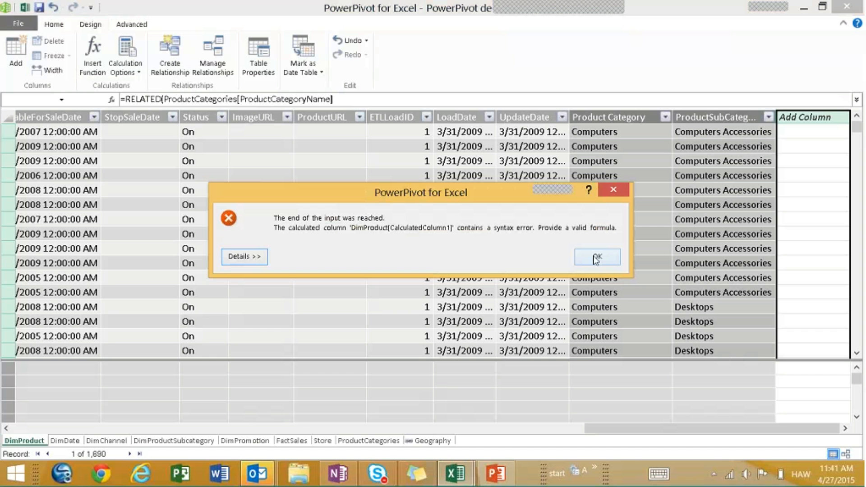
pyautogui.click(597, 258)
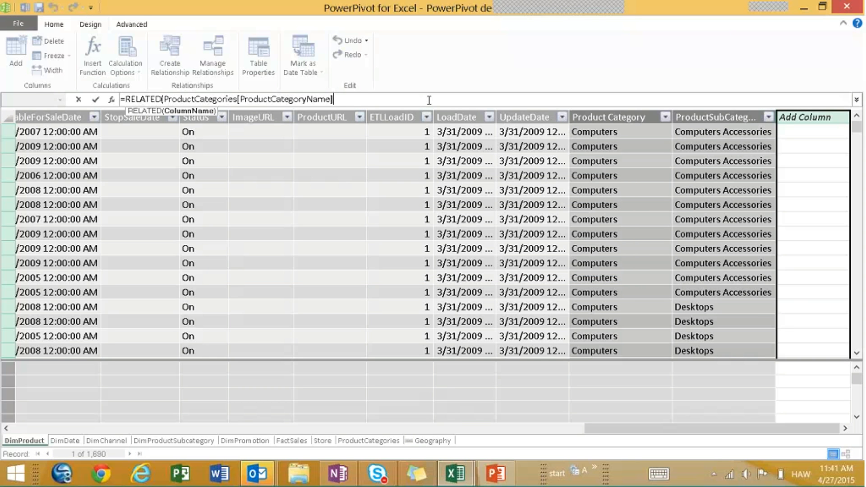
pyautogui.write(')')
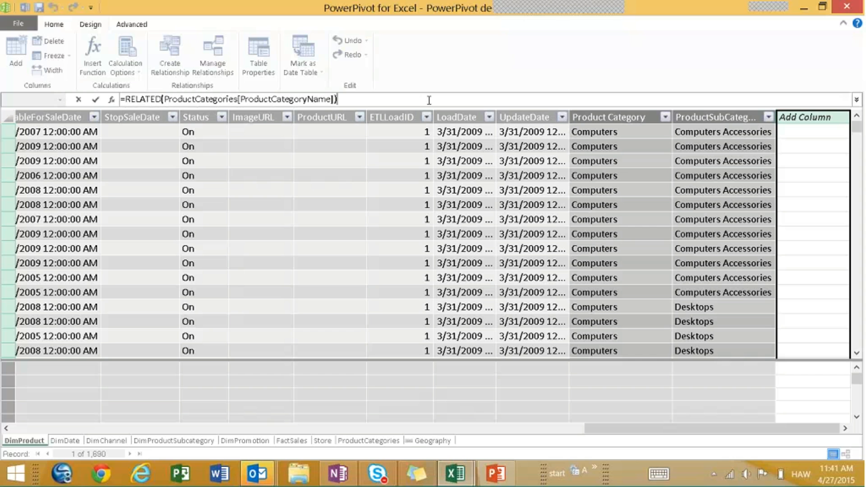
pyautogui.press('Return')
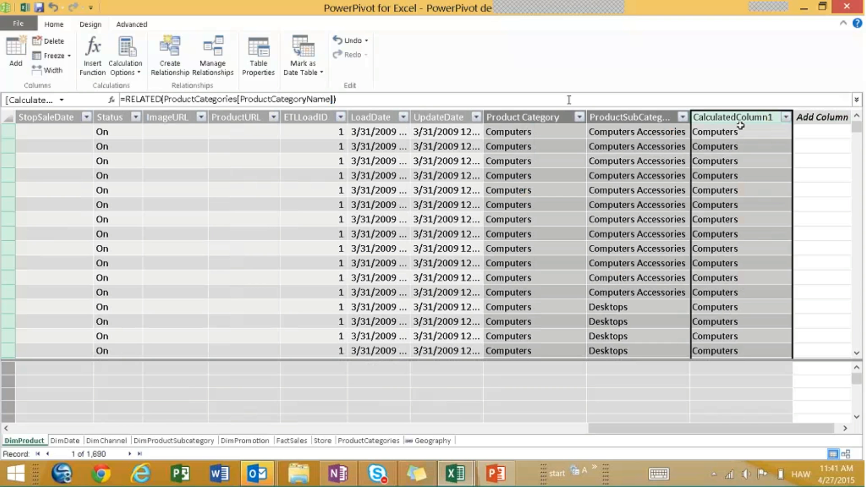
pyautogui.click(562, 117)
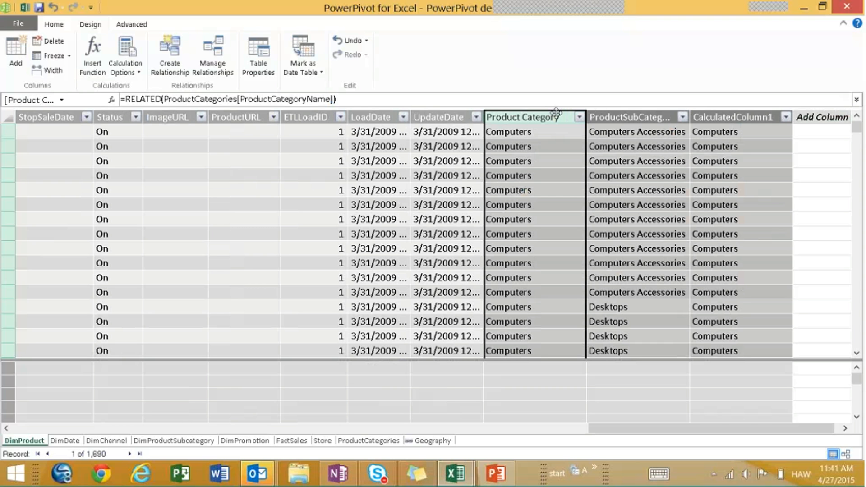
# Check the new calculated column against Product Category and review its list of filter values without applying a filter
pyautogui.click(717, 114)
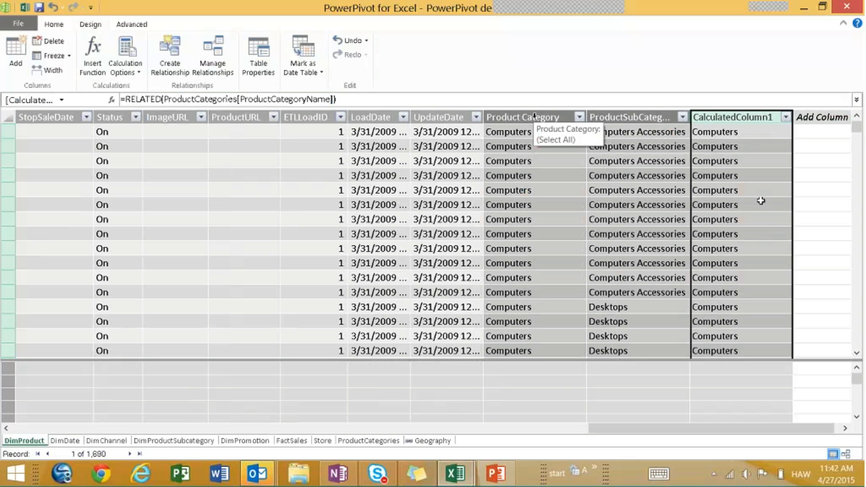
pyautogui.click(777, 159)
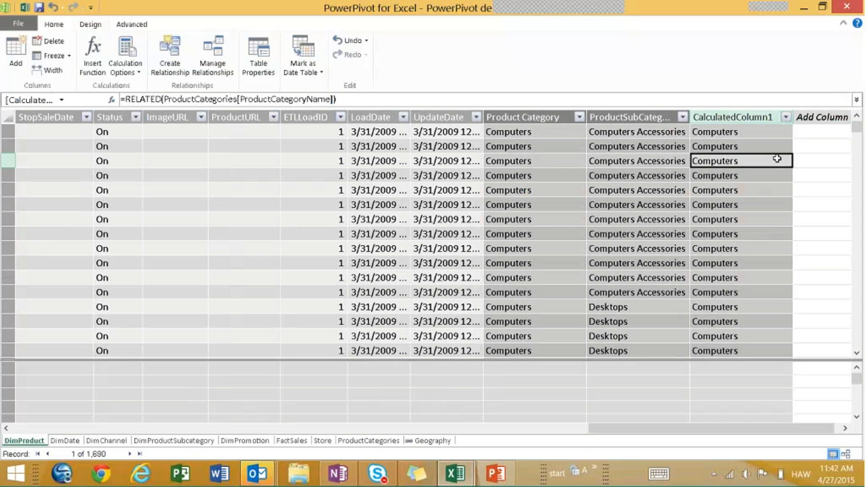
pyautogui.moveTo(857, 127)
pyautogui.mouseDown()
pyautogui.moveTo(857, 153)
pyautogui.moveTo(857, 119)
pyautogui.mouseUp()
pyautogui.click(787, 118)
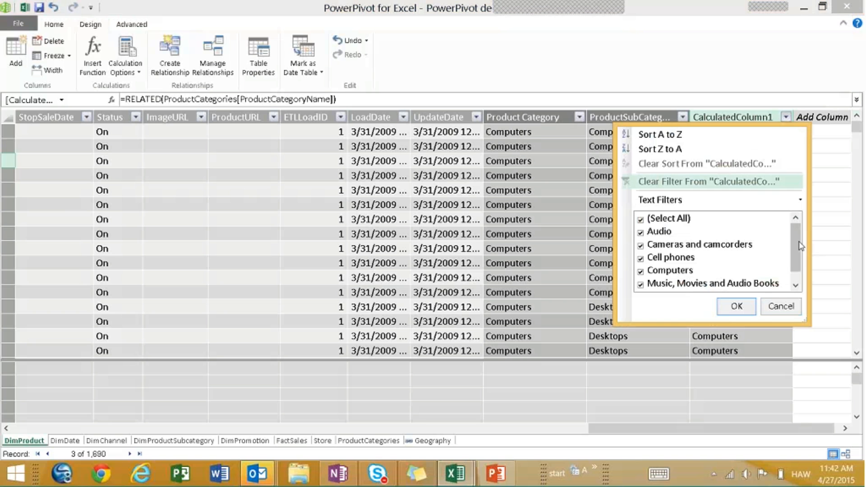
pyautogui.moveTo(798, 242); pyautogui.dragTo(798, 169)
pyautogui.click(765, 311)
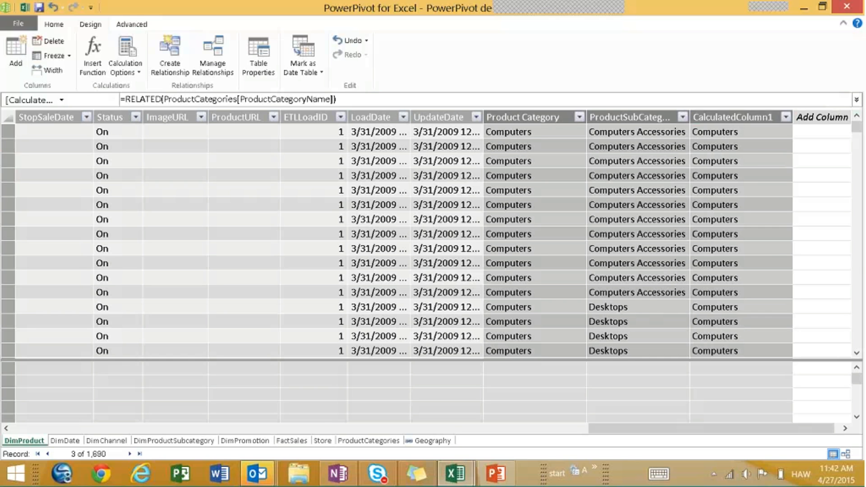
# Delete CalculatedColumn1 from DimProduct and show the ProductSubCategory column's formula in an expanded formula bar
pyautogui.rightClick(740, 117)
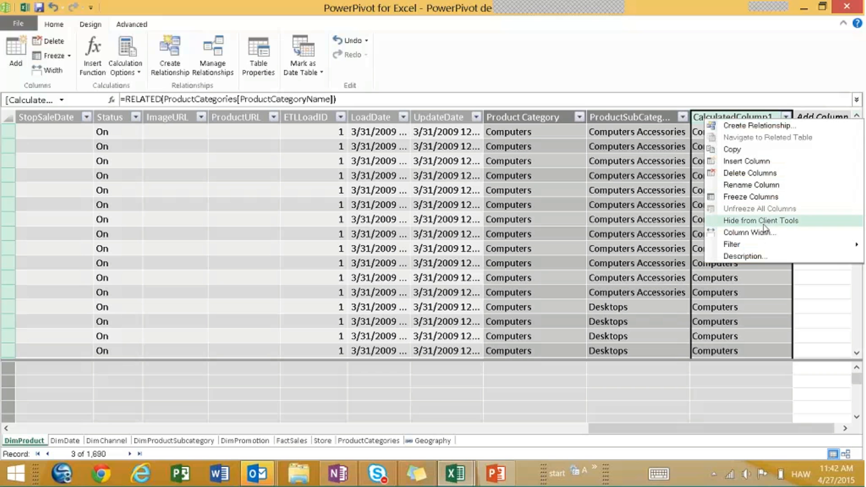
pyautogui.click(752, 177)
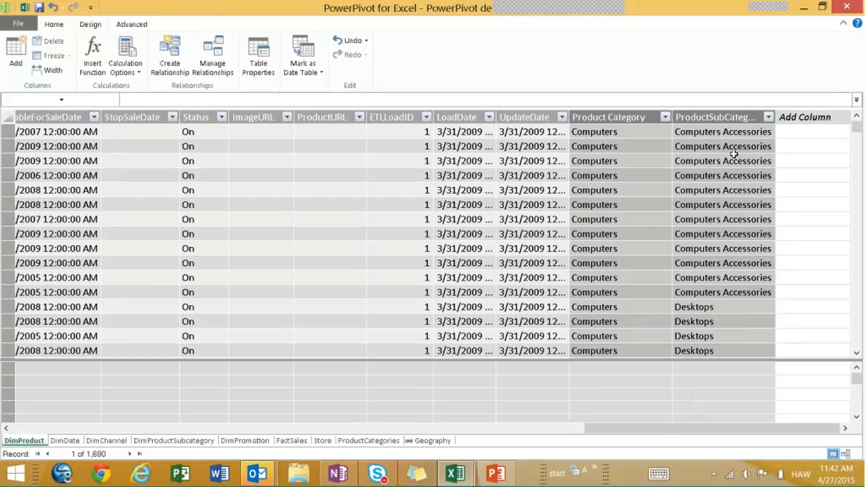
pyautogui.click(735, 159)
pyautogui.moveTo(860, 132); pyautogui.dragTo(857, 104)
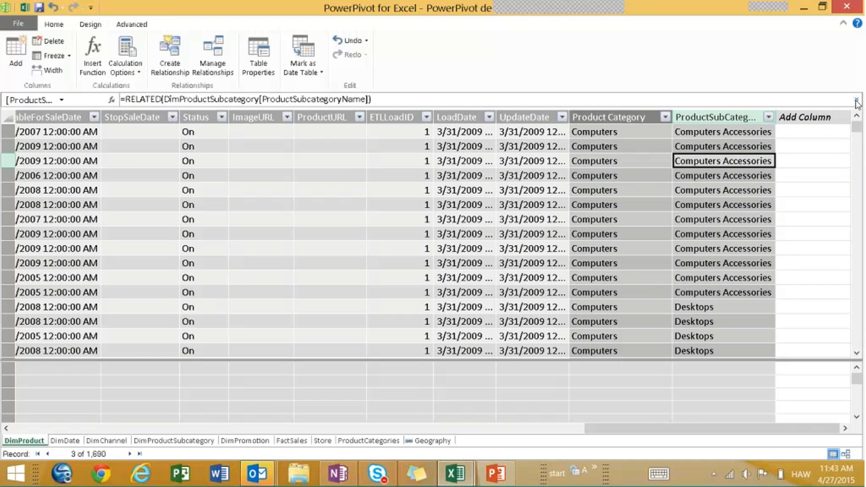
pyautogui.click(856, 104)
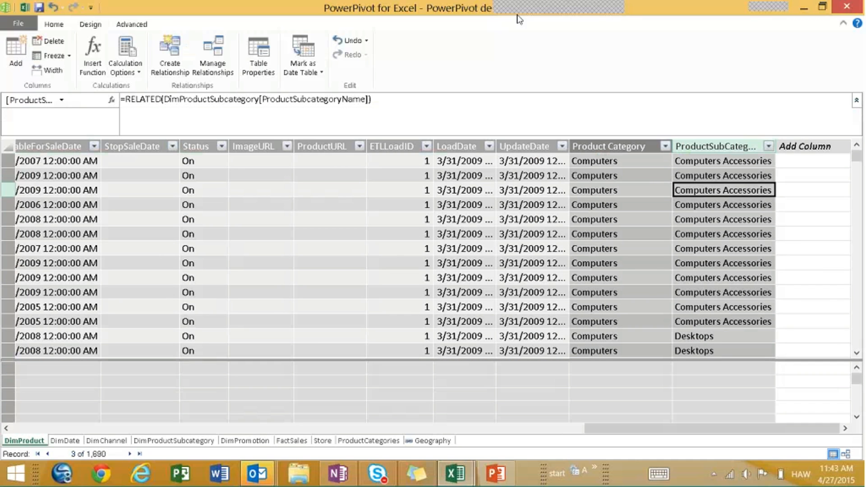
# Display the data model as a diagram and maximize the DimDate table
pyautogui.moveTo(519, 8)
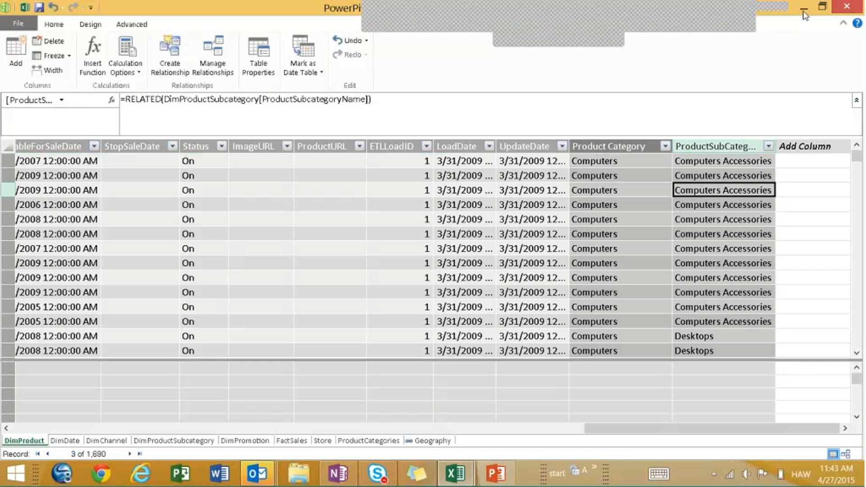
pyautogui.click(63, 24)
pyautogui.click(663, 69)
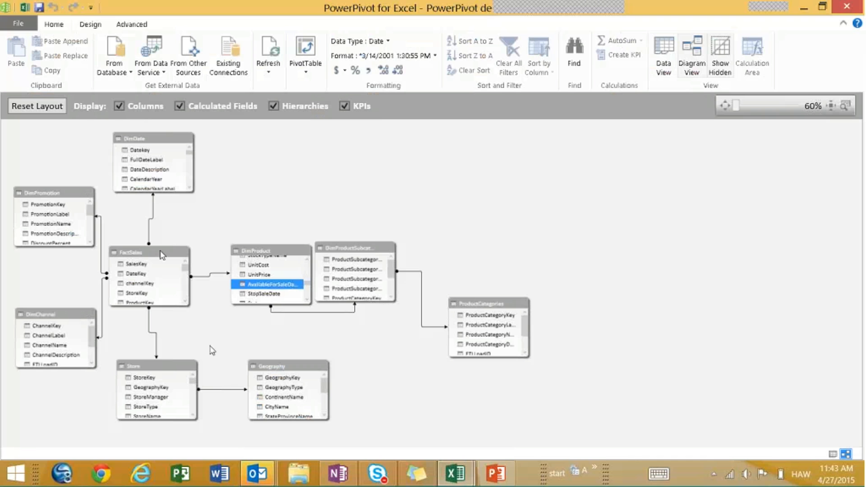
pyautogui.click(189, 141)
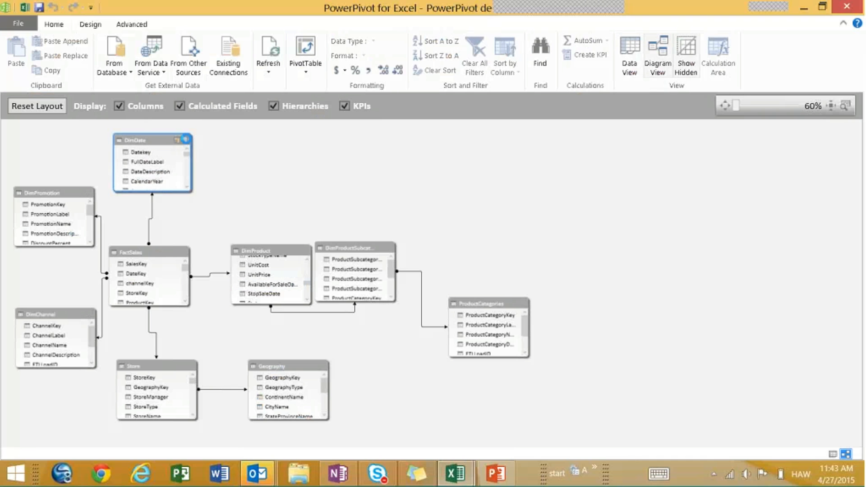
pyautogui.click(185, 140)
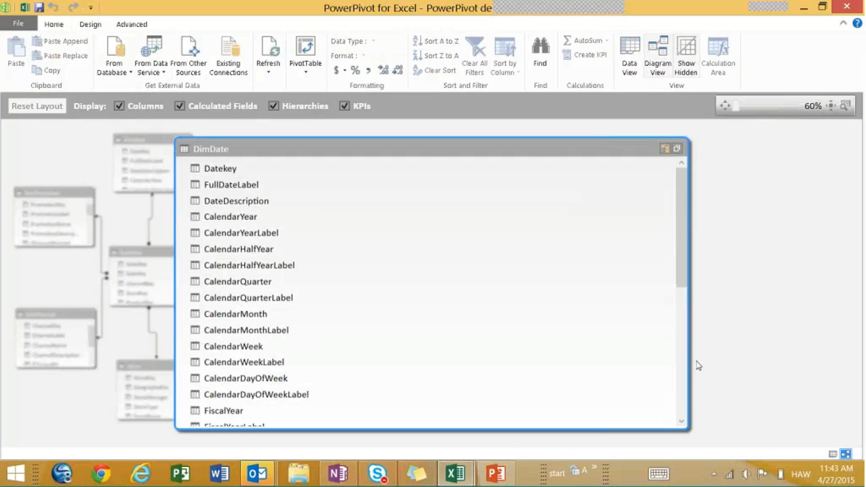
# Delete the existing Dates hierarchy from the DimDate table and confirm its removal from the model
pyautogui.click(684, 402)
pyautogui.rightClick(210, 368)
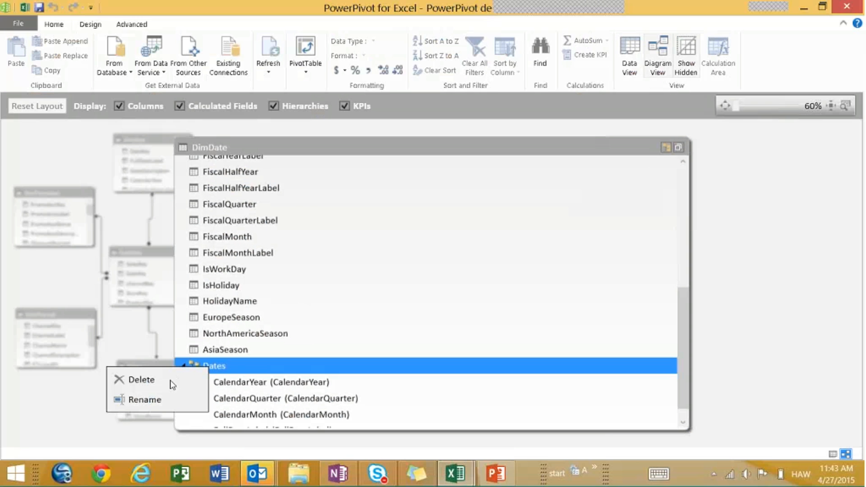
pyautogui.click(148, 381)
pyautogui.click(147, 380)
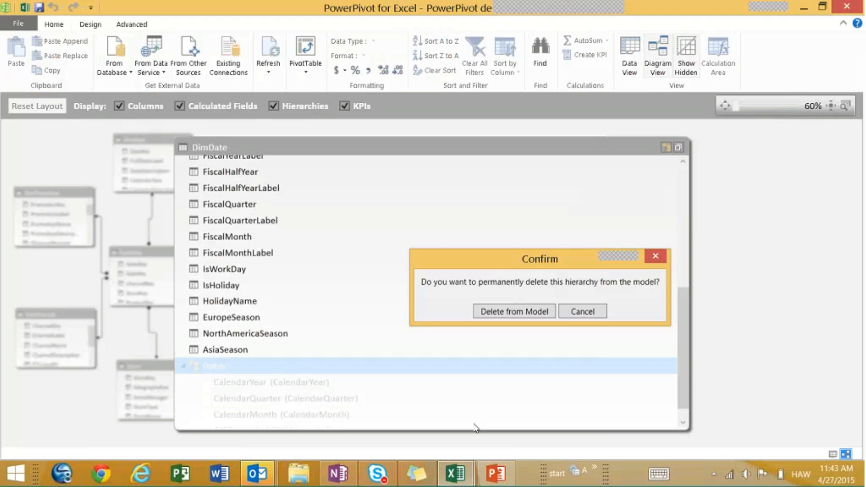
pyautogui.click(503, 316)
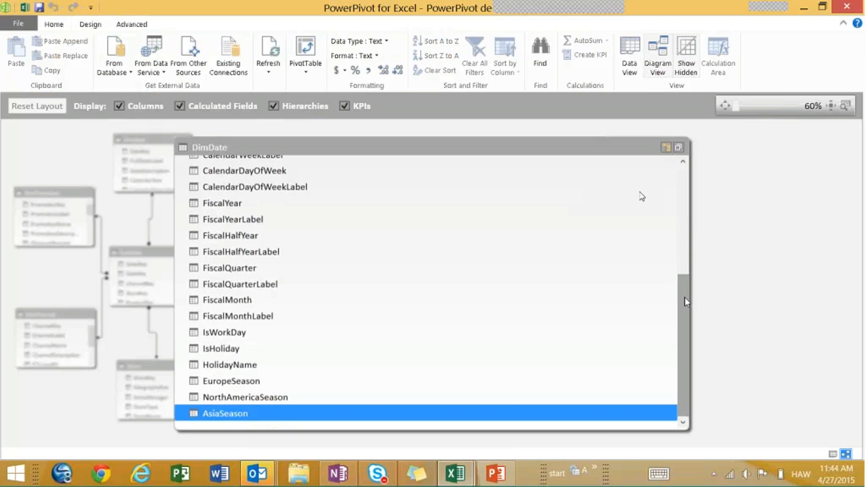
# Create a hierarchy in DimDate from the CalendarYear, CalendarQuarter and CalendarMonth columns
pyautogui.moveTo(686, 297); pyautogui.dragTo(686, 180)
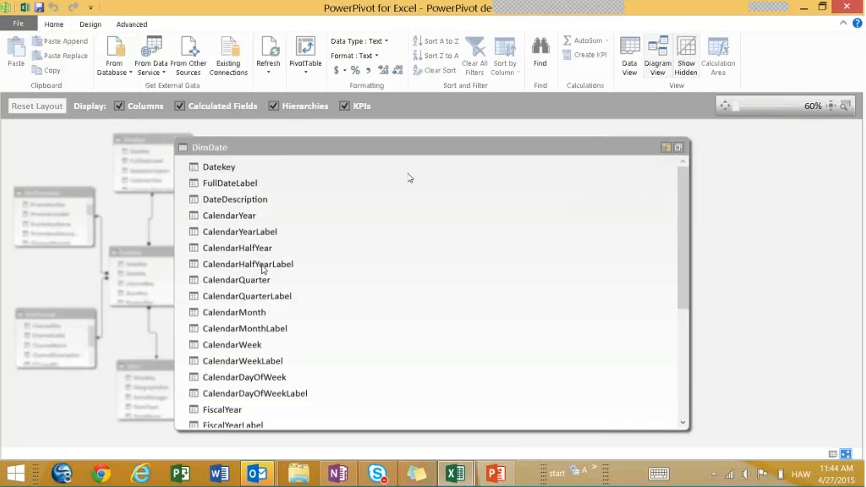
pyautogui.click(238, 220)
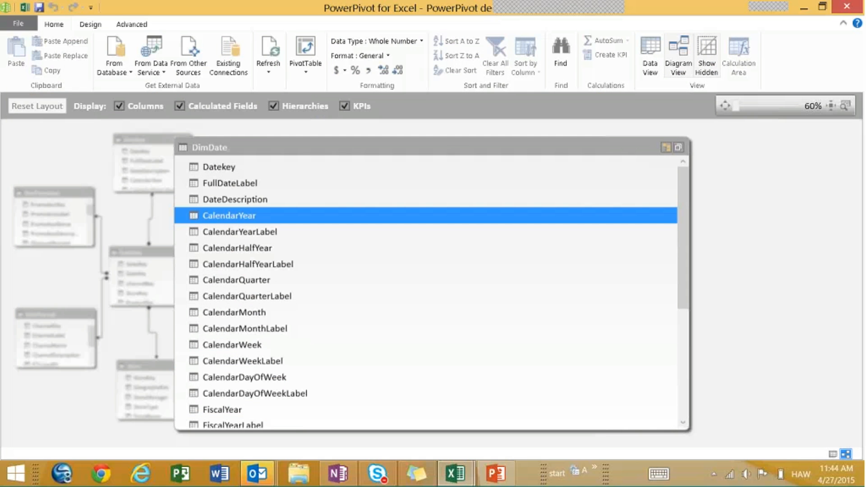
pyautogui.keyDown('ctrl'); pyautogui.click(238, 312); pyautogui.keyUp('ctrl')
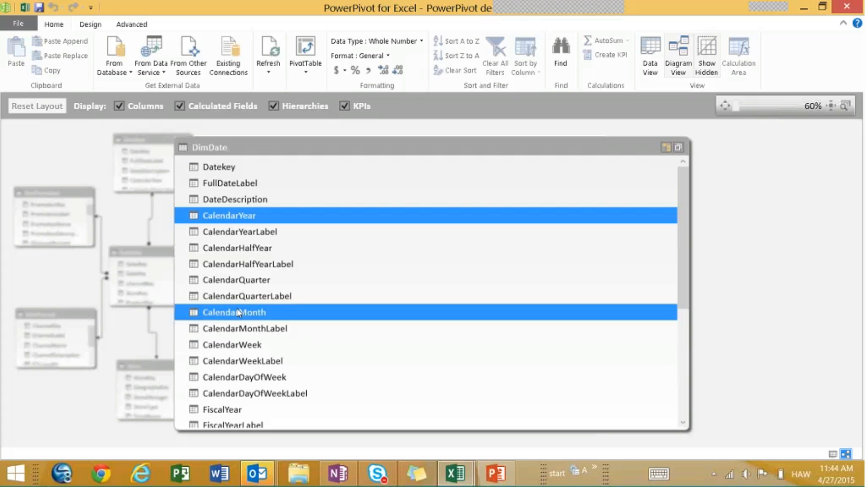
pyautogui.keyDown('ctrl'); pyautogui.click(256, 284); pyautogui.keyUp('ctrl')
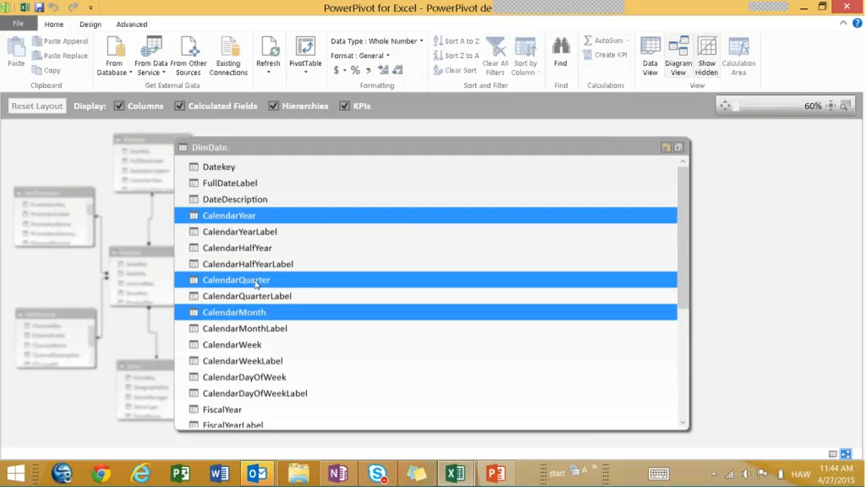
pyautogui.rightClick(411, 219)
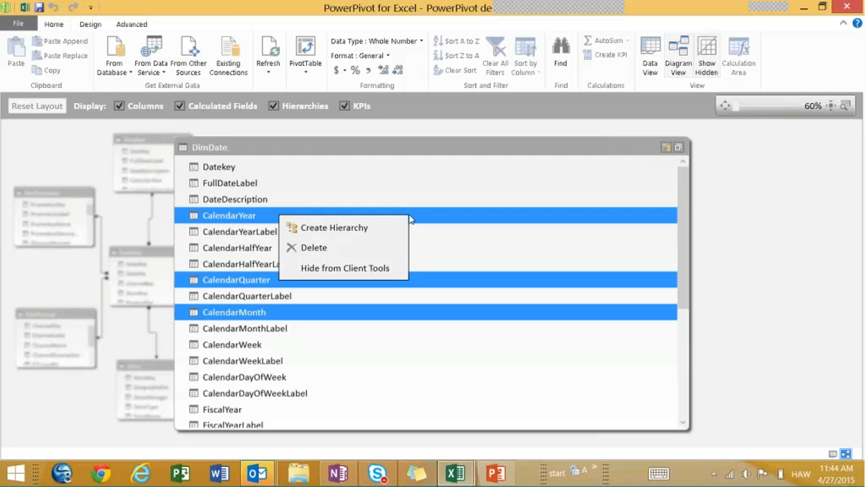
pyautogui.click(372, 236)
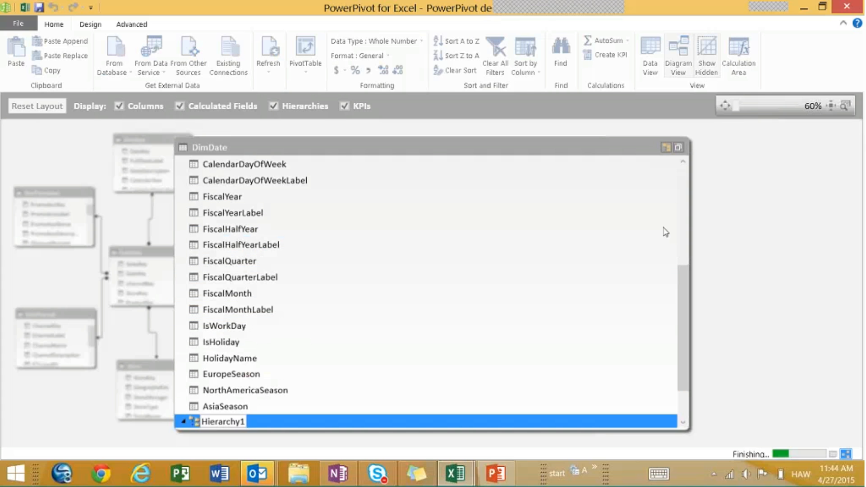
pyautogui.moveTo(684, 321); pyautogui.dragTo(688, 360)
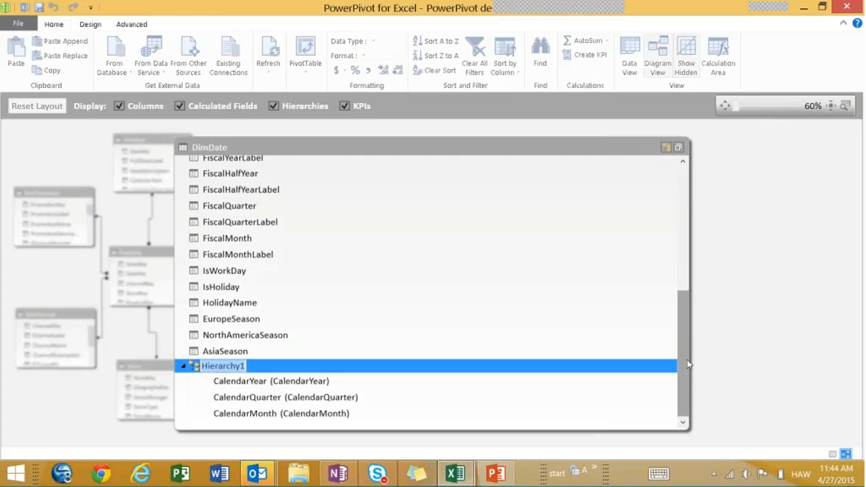
# Rename the new calendar hierarchy as Dates
pyautogui.click(224, 366)
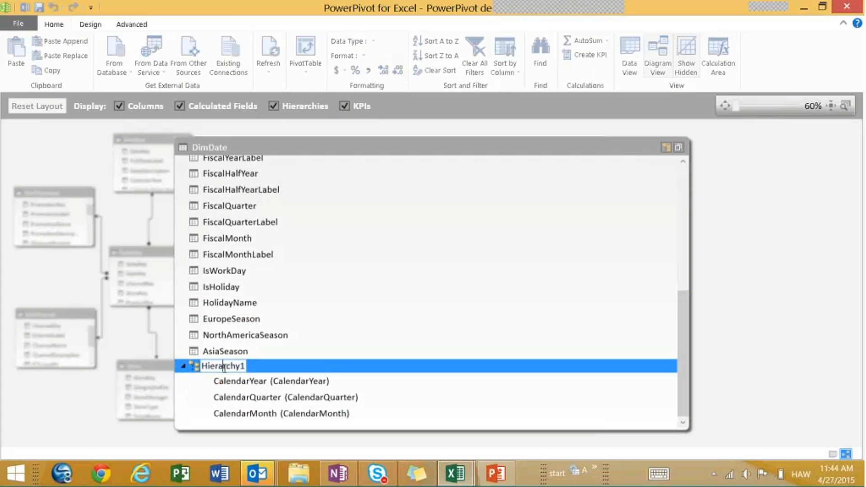
pyautogui.doubleClick(225, 366)
pyautogui.write('dT')
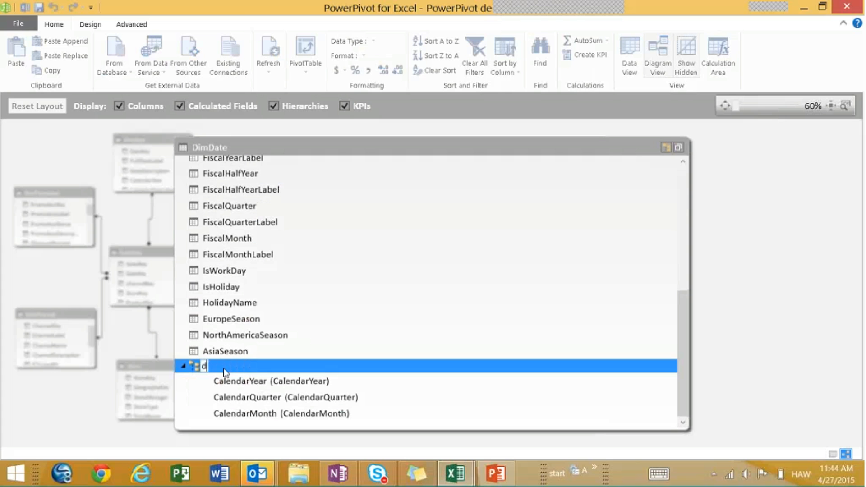
pyautogui.press('BackSpace')
pyautogui.press('BackSpace')
pyautogui.write('Dates')
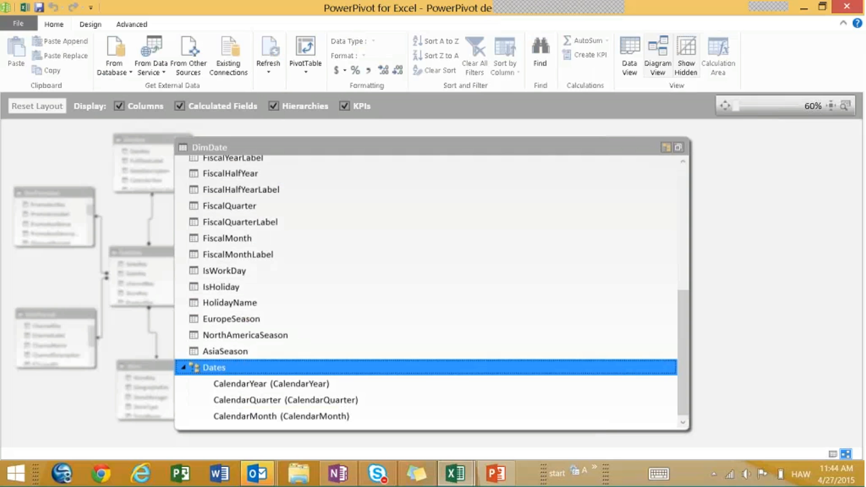
pyautogui.click(621, 146)
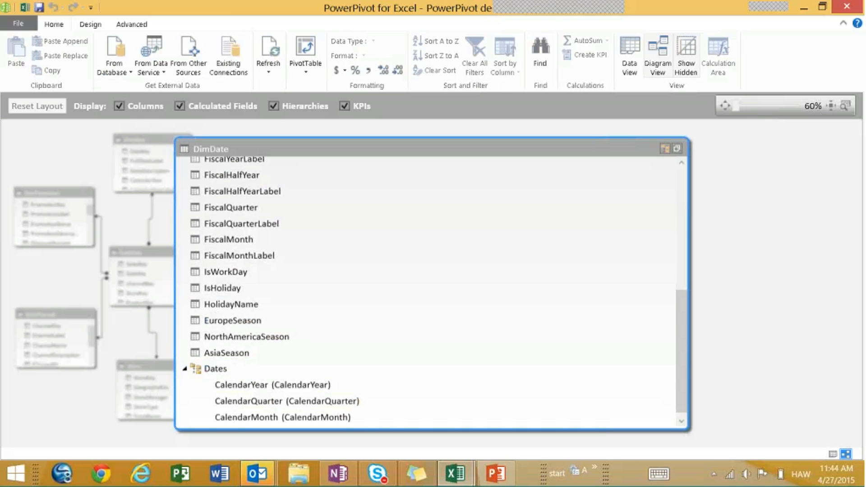
# Try to create a hierarchy from the FullDateLabel column of DimDate
pyautogui.click(681, 226)
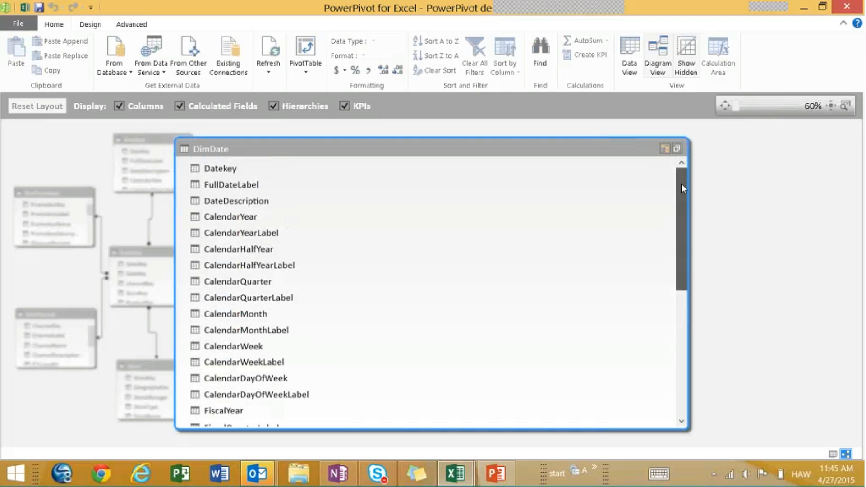
pyautogui.moveTo(681, 189)
pyautogui.mouseDown()
pyautogui.moveTo(681, 229)
pyautogui.moveTo(679, 171)
pyautogui.mouseUp()
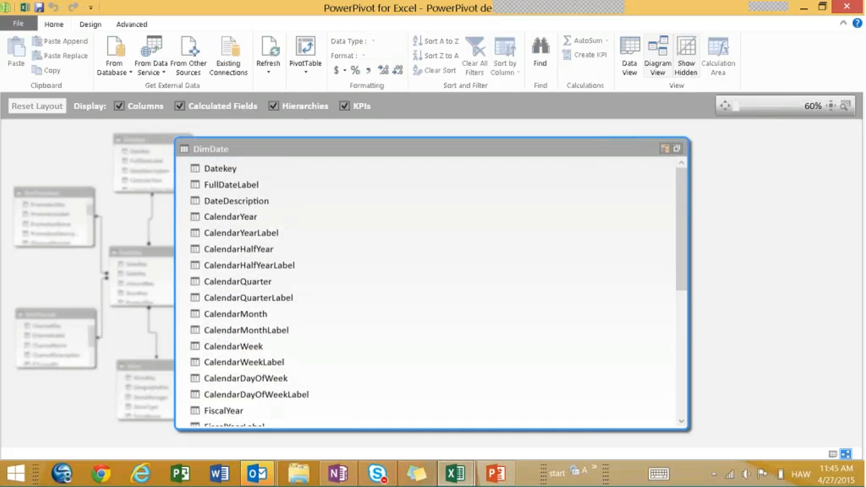
pyautogui.click(255, 189)
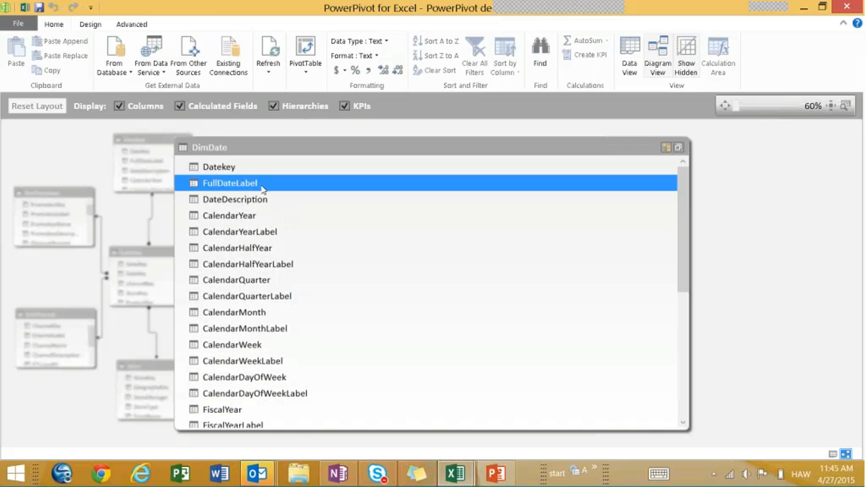
pyautogui.rightClick(241, 185)
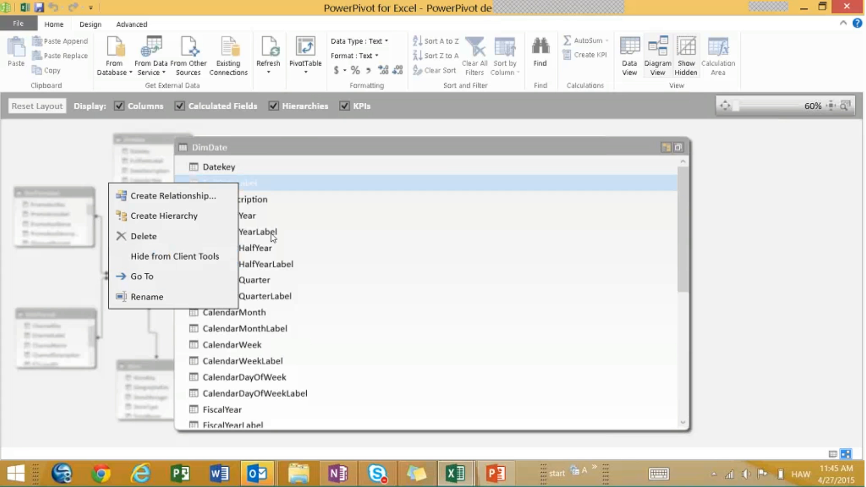
pyautogui.click(202, 215)
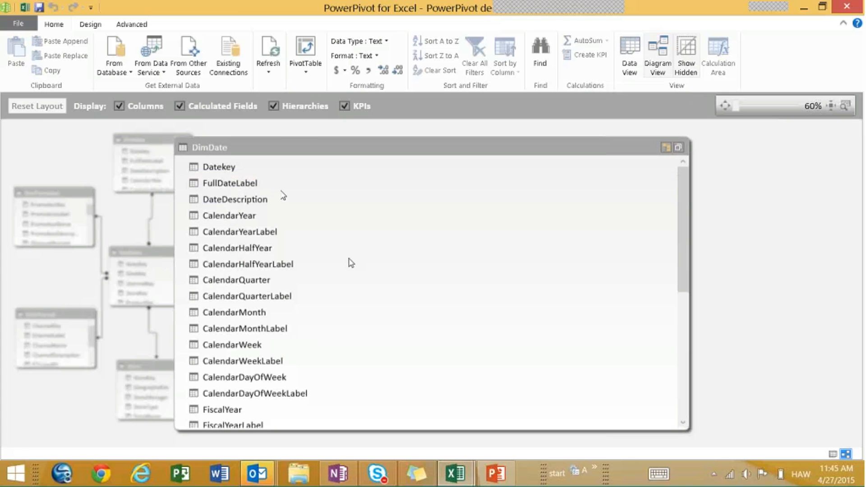
pyautogui.rightClick(253, 186)
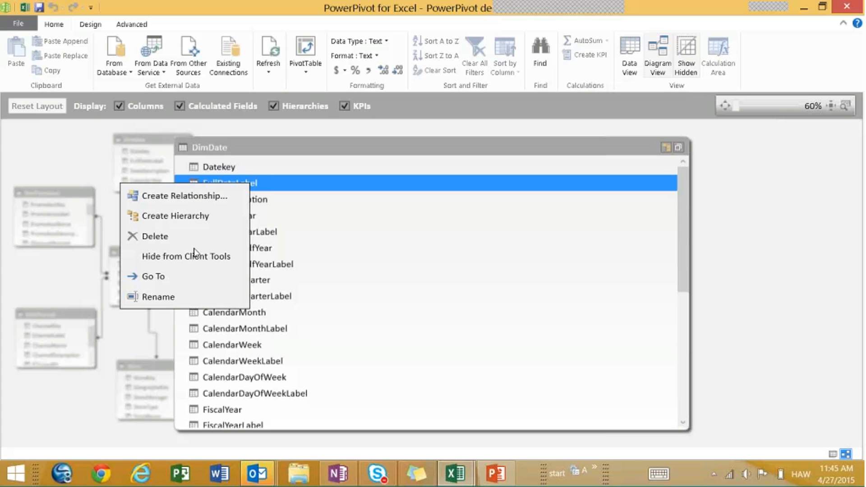
pyautogui.click(675, 203)
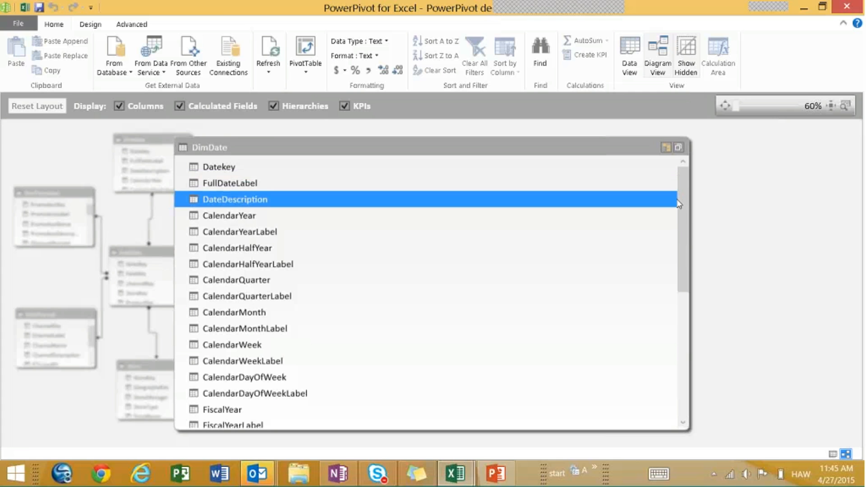
# Create a hierarchy from DimDate's FullDateLabel column and move that level into the Dates hierarchy between CalendarQuarter and CalendarMonth
pyautogui.moveTo(681, 267); pyautogui.dragTo(695, 92)
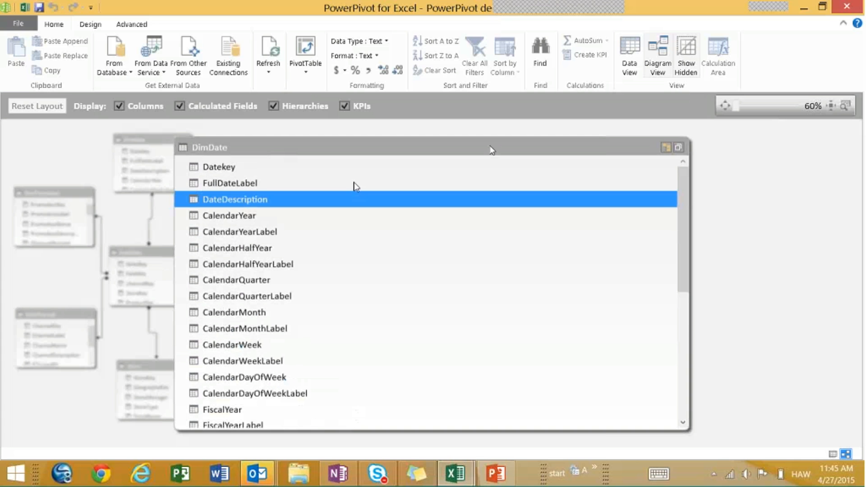
pyautogui.click(235, 189)
pyautogui.rightClick(236, 188)
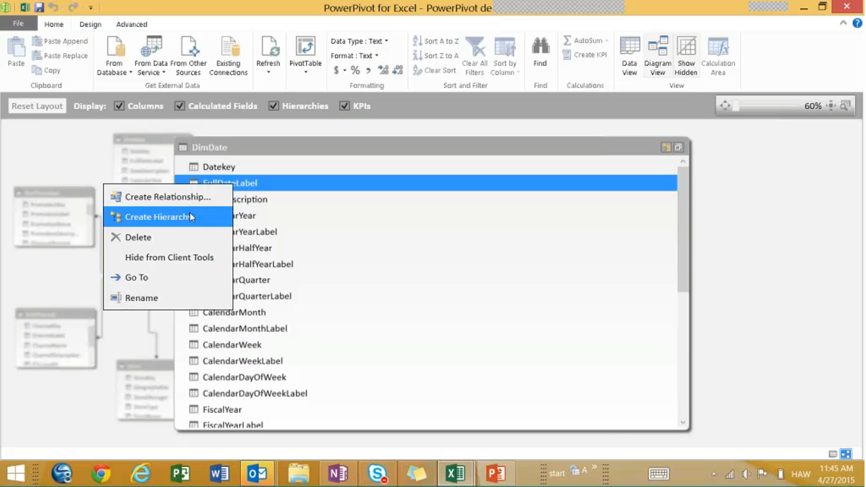
pyautogui.click(190, 216)
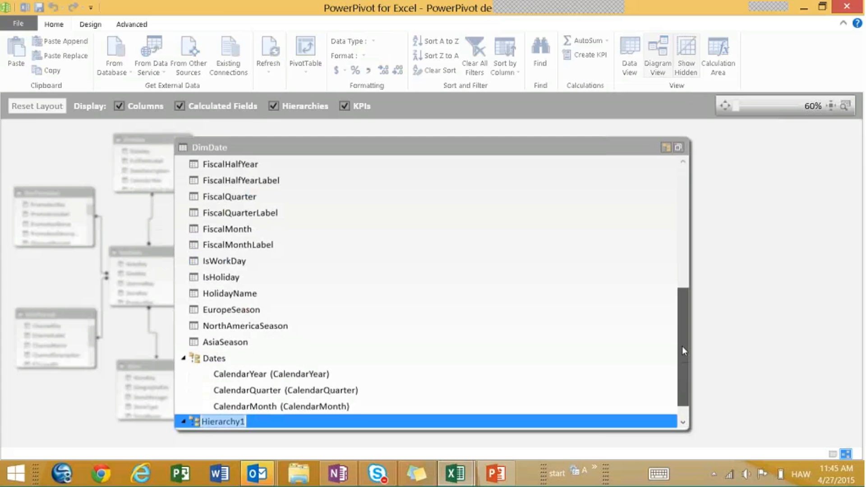
pyautogui.click(252, 418)
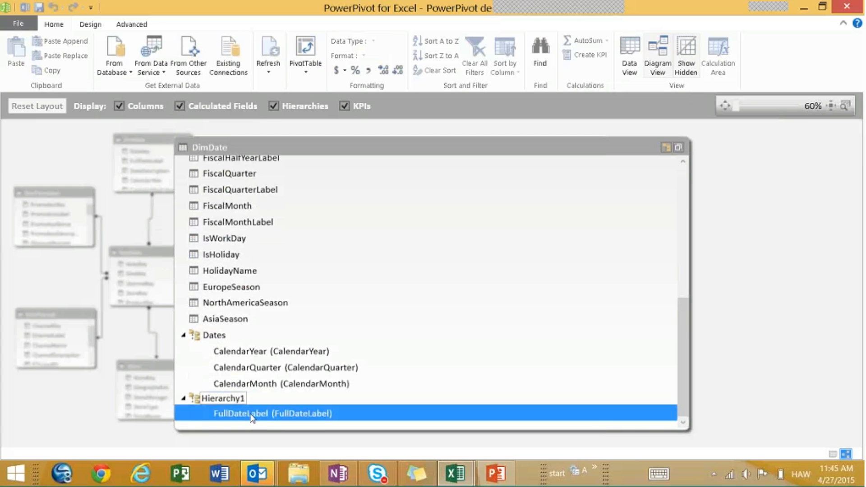
pyautogui.moveTo(251, 418); pyautogui.dragTo(245, 372)
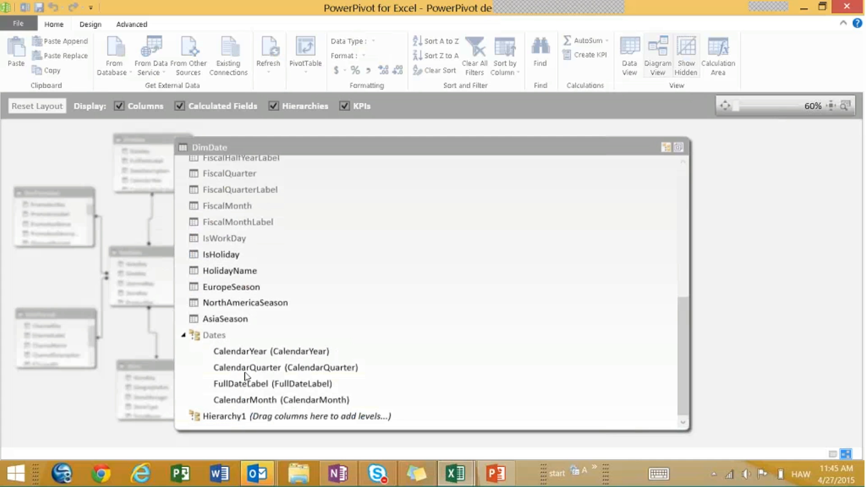
# Delete the empty hierarchy below Dates in the DimDate table and confirm its removal
pyautogui.click(217, 419)
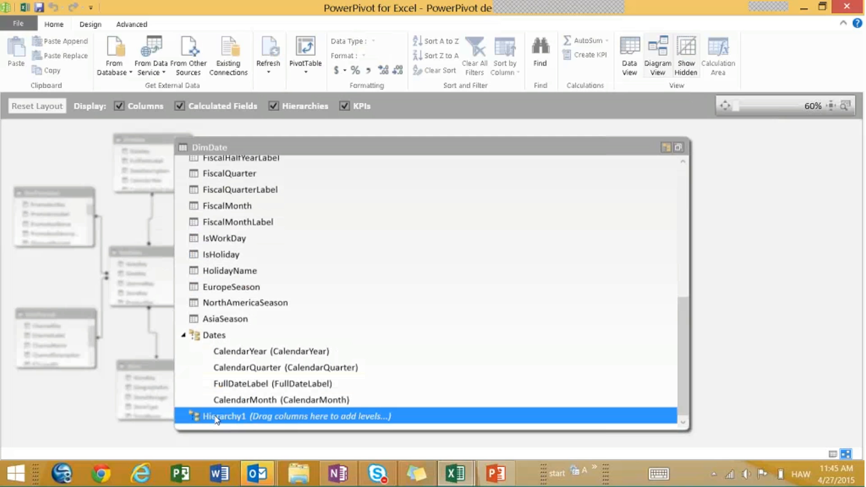
pyautogui.rightClick(217, 419)
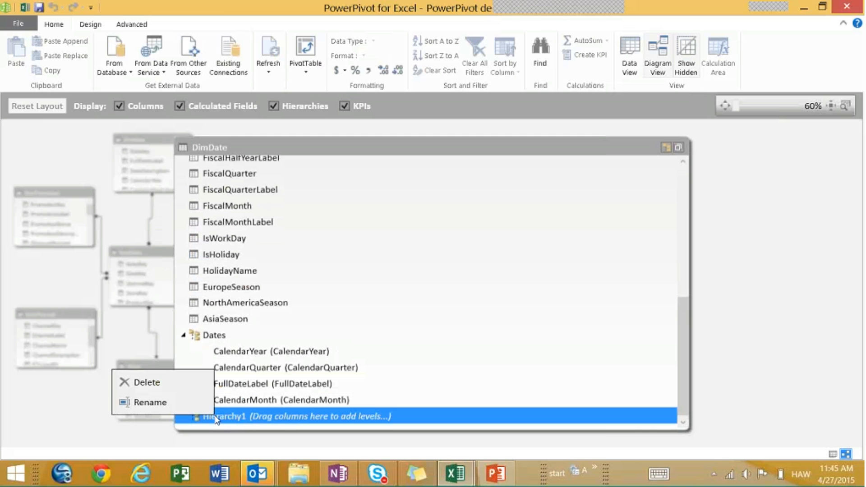
pyautogui.click(174, 391)
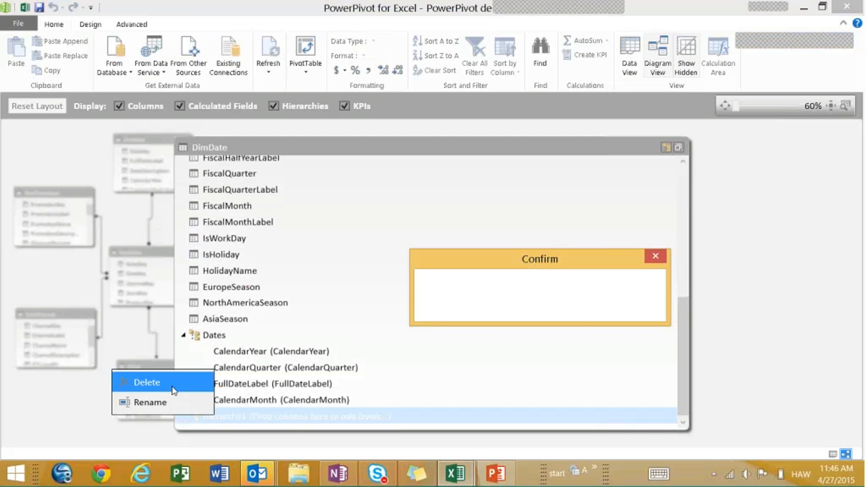
pyautogui.click(534, 313)
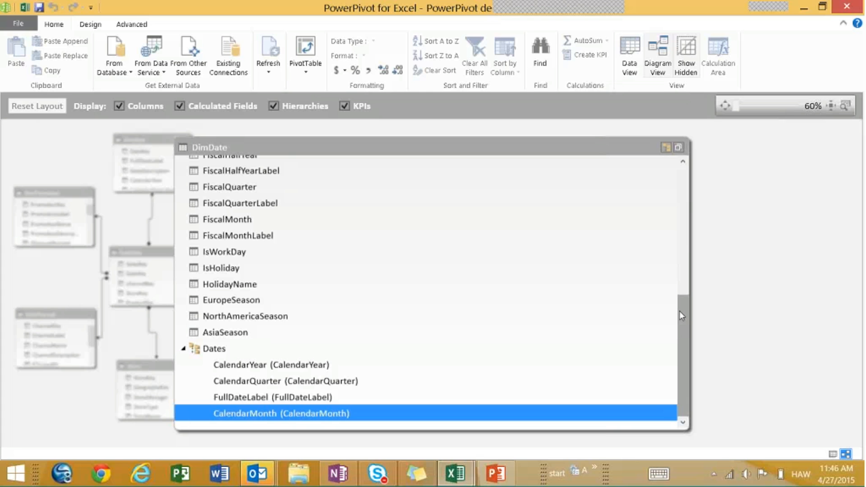
# Look through DimDate's columns and the Dates hierarchy, and restore the enlarged table to its normal size in the diagram
pyautogui.moveTo(680, 316); pyautogui.dragTo(681, 177)
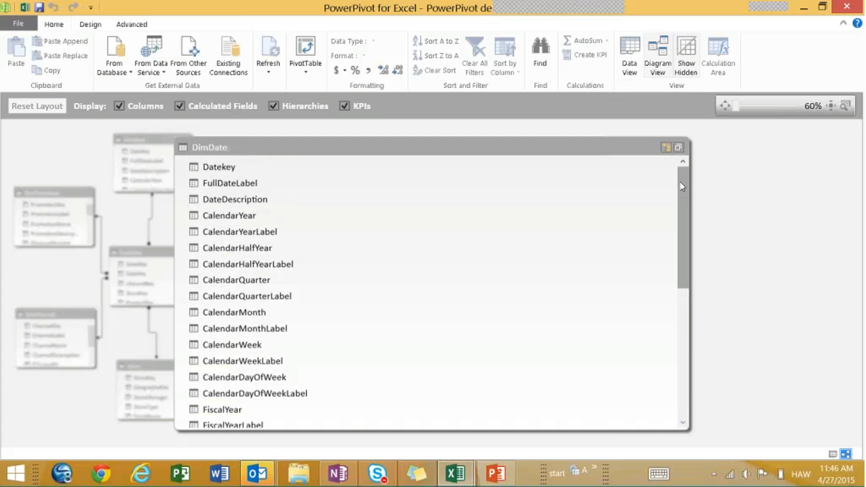
pyautogui.moveTo(676, 229); pyautogui.dragTo(688, 360)
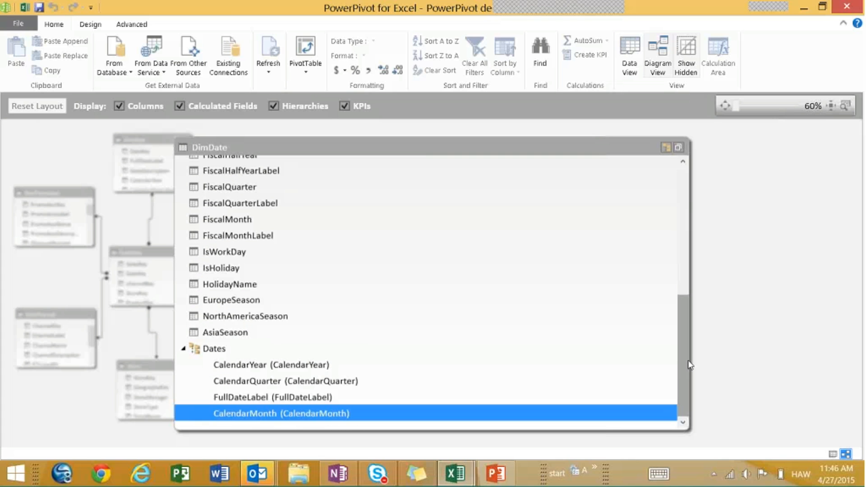
pyautogui.moveTo(689, 361); pyautogui.dragTo(684, 210)
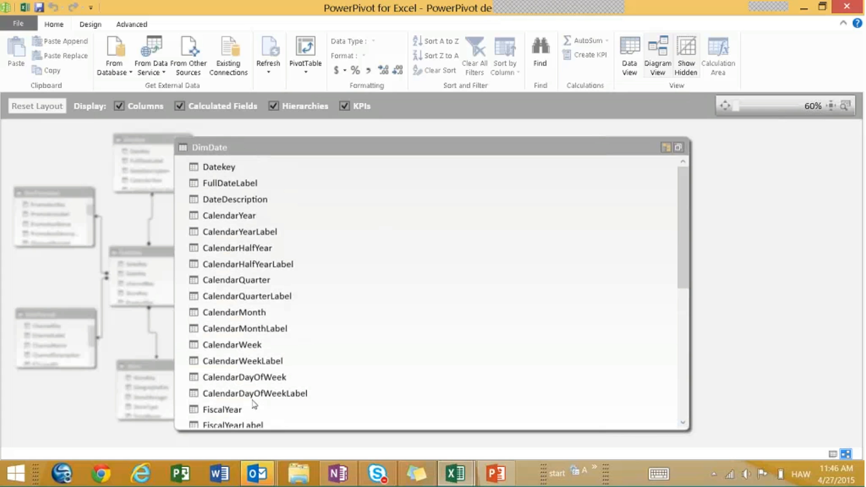
pyautogui.click(679, 148)
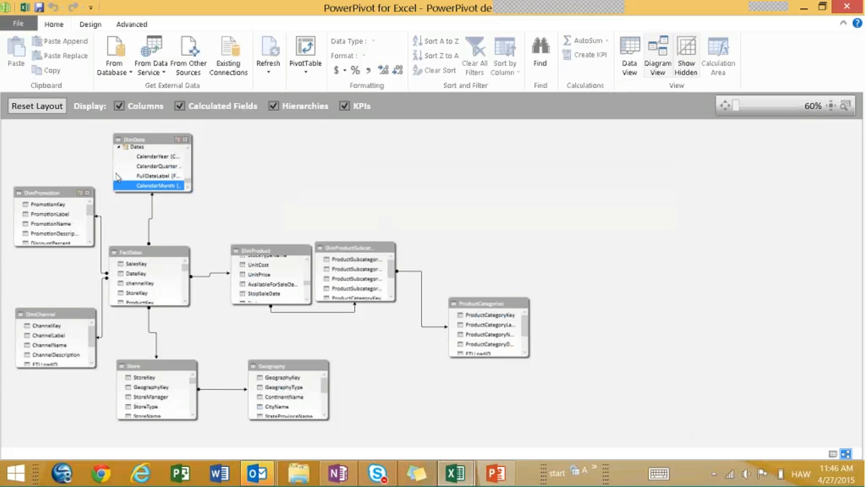
# Create a new hierarchy named ProductCategories in the DimProduct table
pyautogui.click(273, 251)
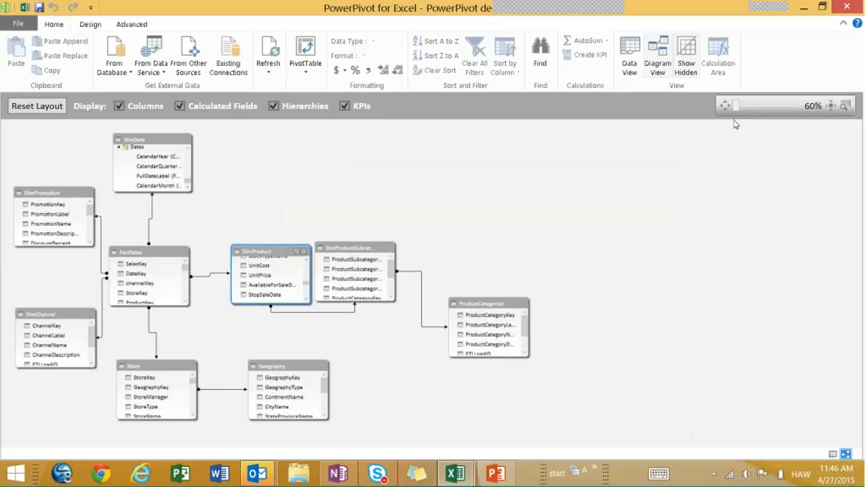
pyautogui.moveTo(739, 108); pyautogui.dragTo(753, 112)
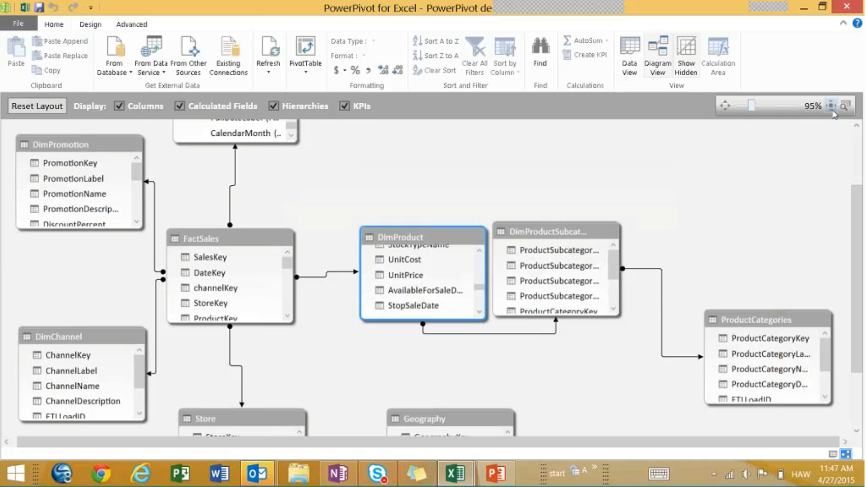
pyautogui.moveTo(427, 235)
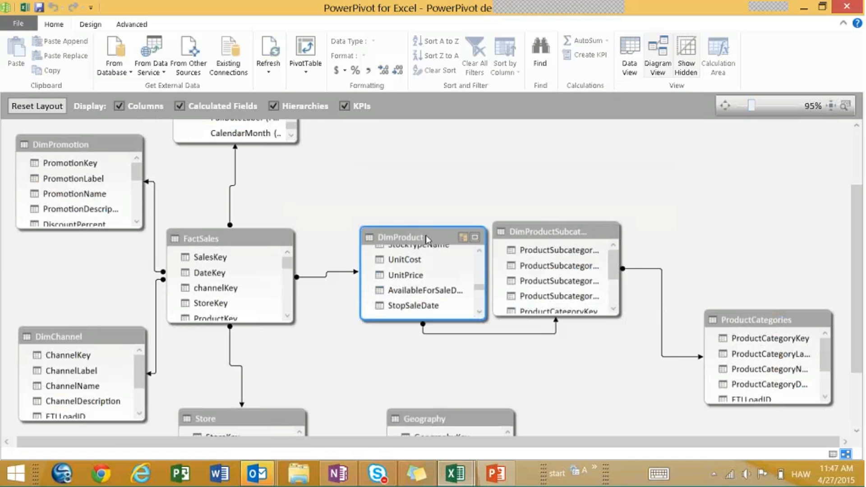
pyautogui.click(463, 237)
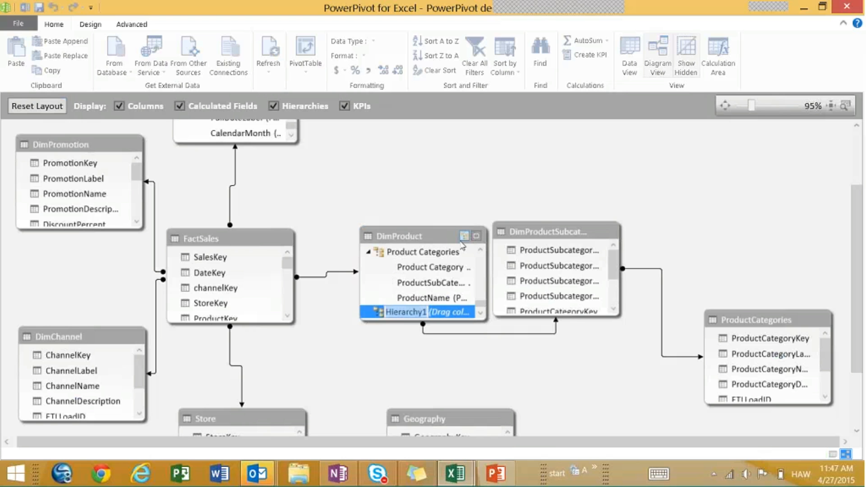
pyautogui.write('Product')
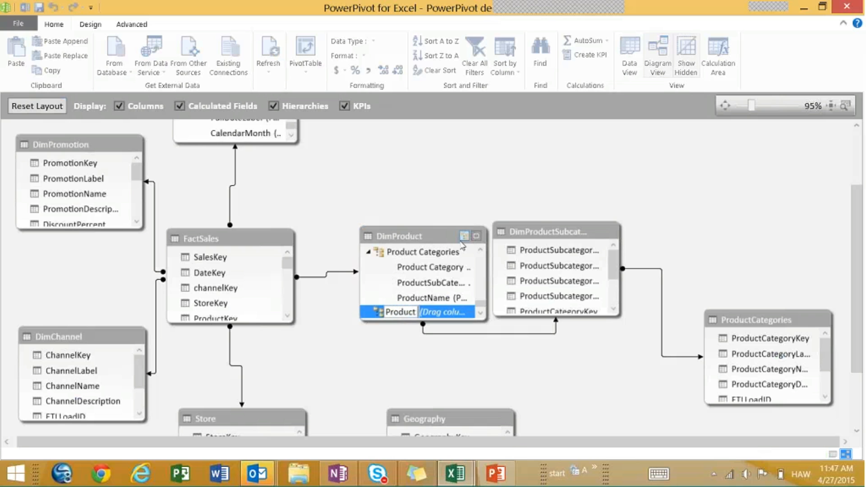
pyautogui.write('Categories')
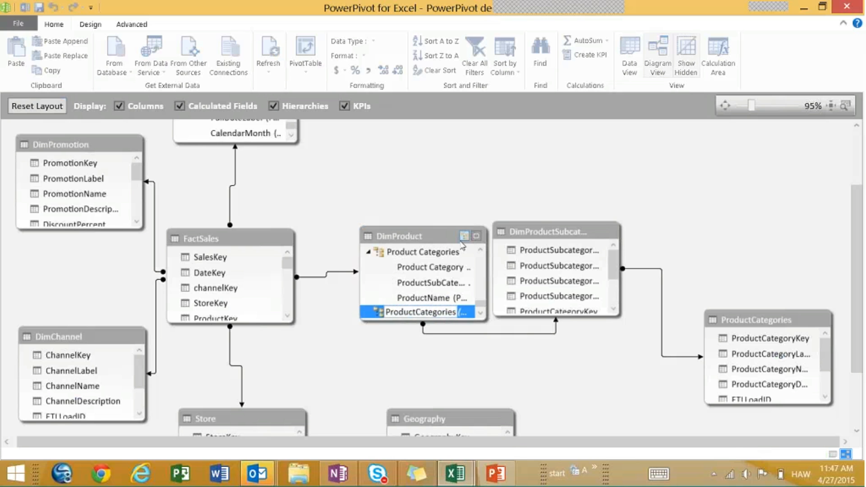
pyautogui.press('Return')
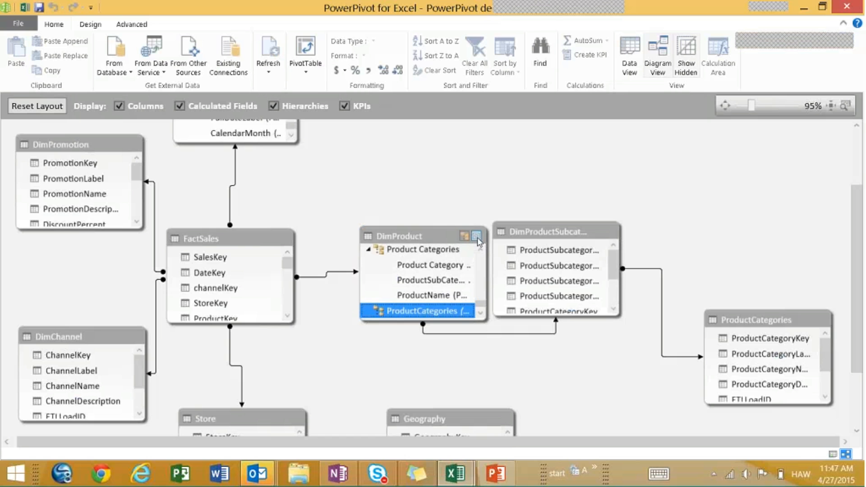
# Enlarge the DimProduct table and delete its empty ProductCategories hierarchy, confirming the removal
pyautogui.click(477, 236)
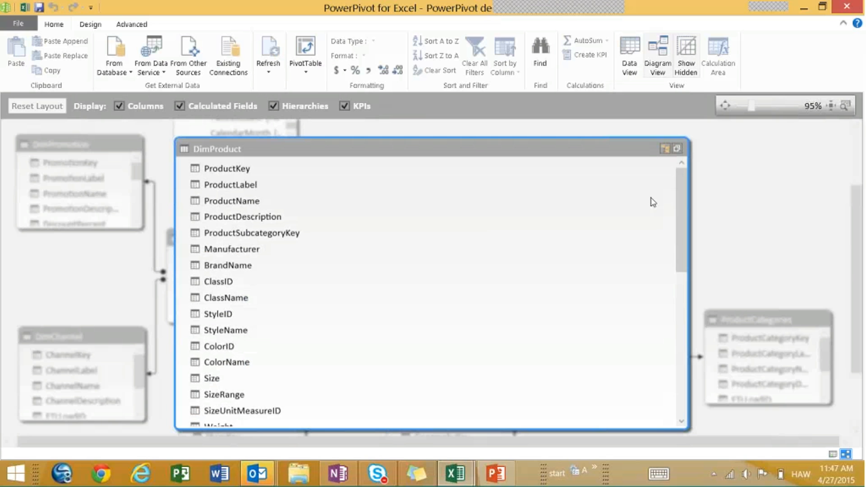
pyautogui.moveTo(682, 194); pyautogui.dragTo(135, 393)
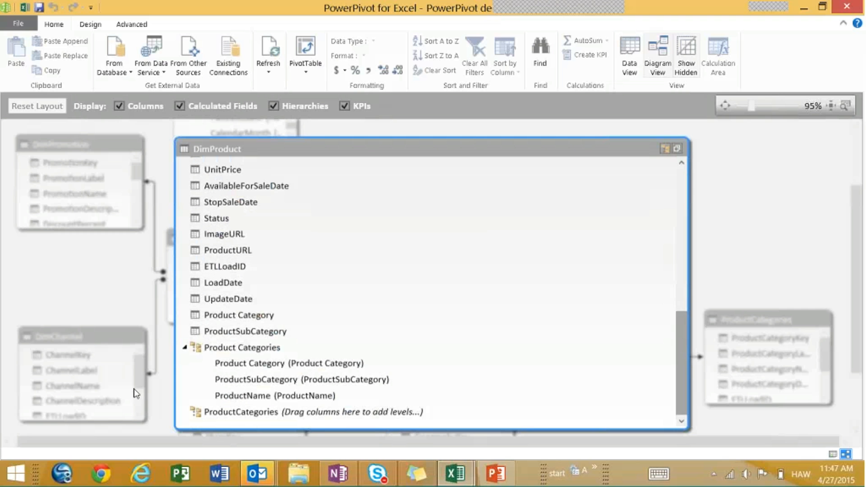
pyautogui.click(226, 420)
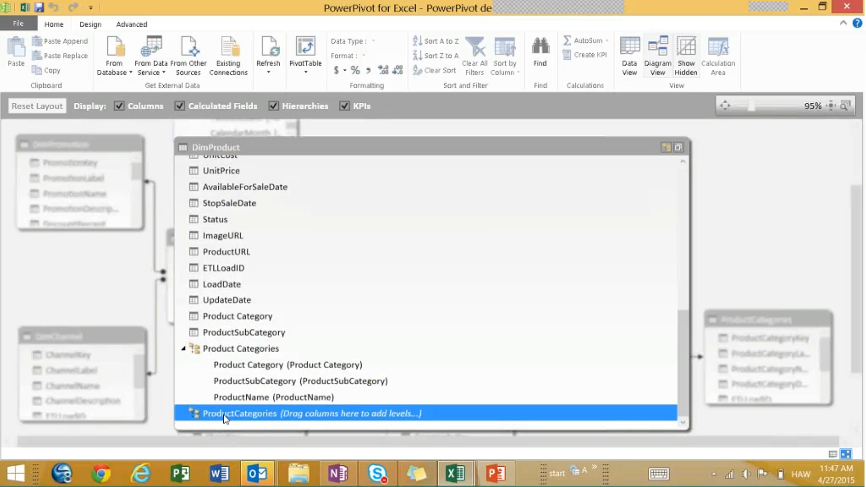
pyautogui.rightClick(225, 420)
pyautogui.click(188, 428)
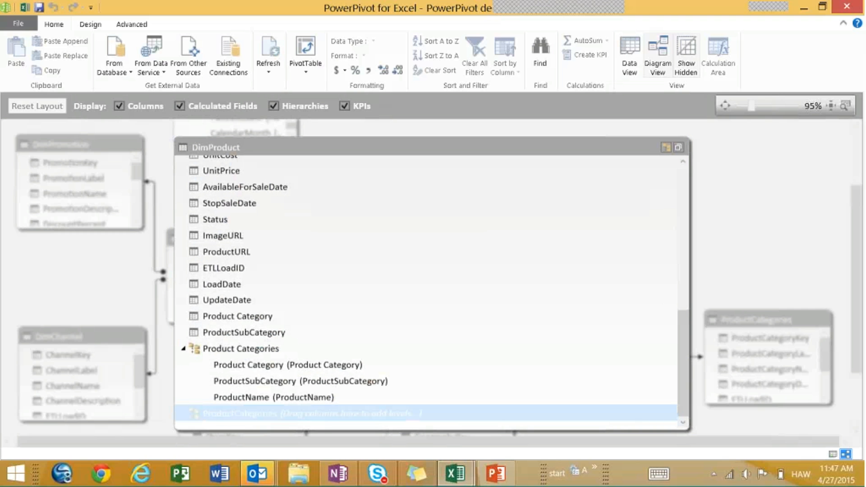
pyautogui.press('Return')
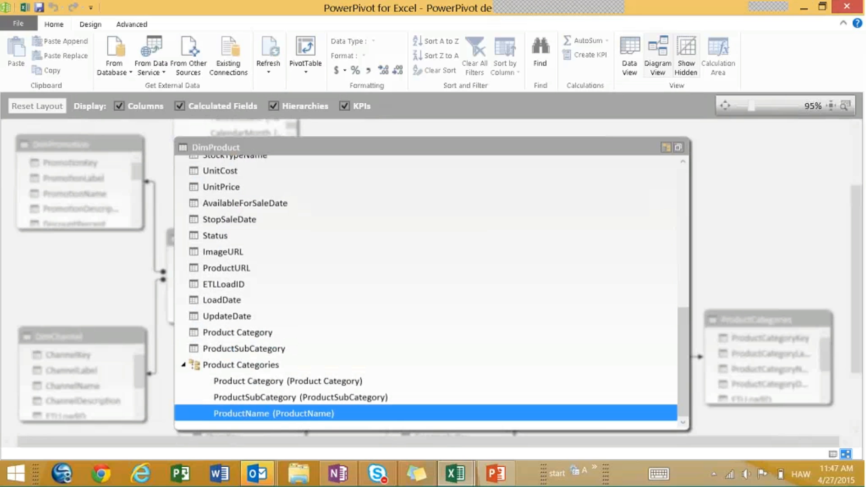
# Try UpdateDate as the first level of DimProduct's Product Categories hierarchy, remove that level again and restore the table's normal size
pyautogui.click(241, 335)
pyautogui.moveTo(228, 321); pyautogui.dragTo(278, 380)
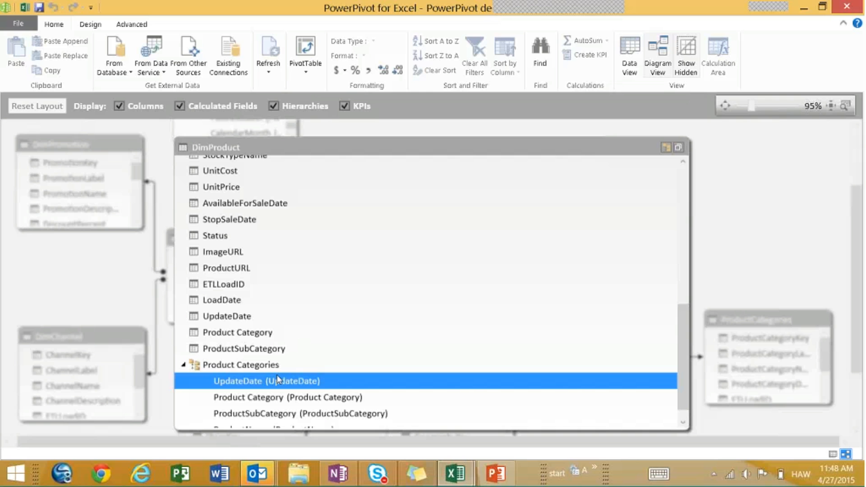
pyautogui.rightClick(275, 378)
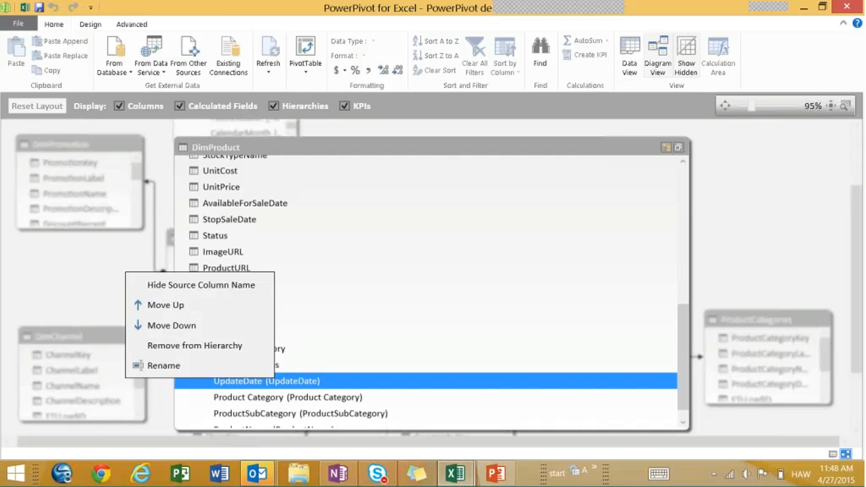
pyautogui.click(205, 353)
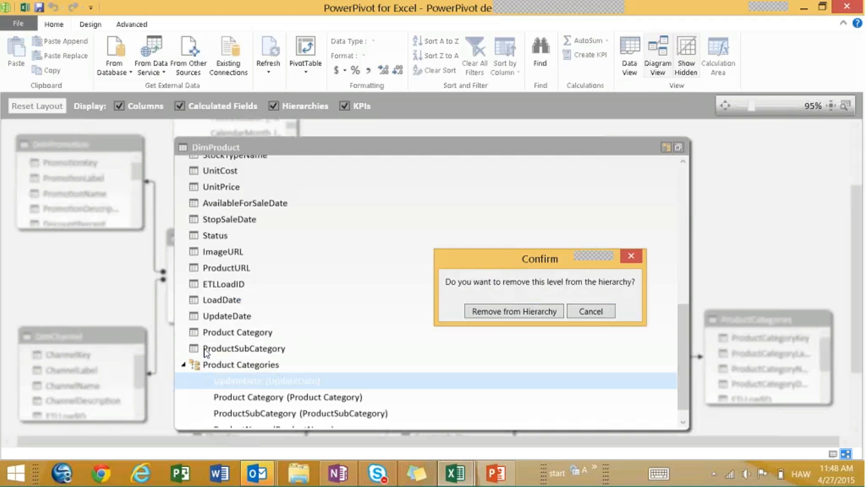
pyautogui.click(508, 316)
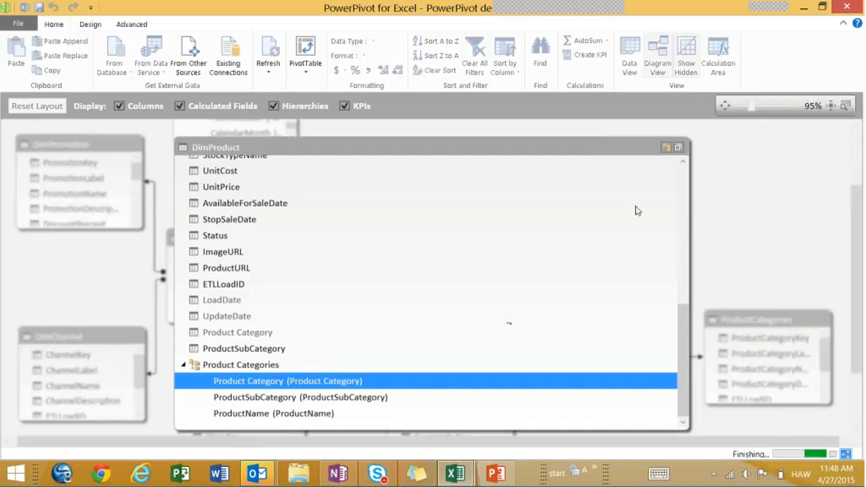
pyautogui.click(678, 148)
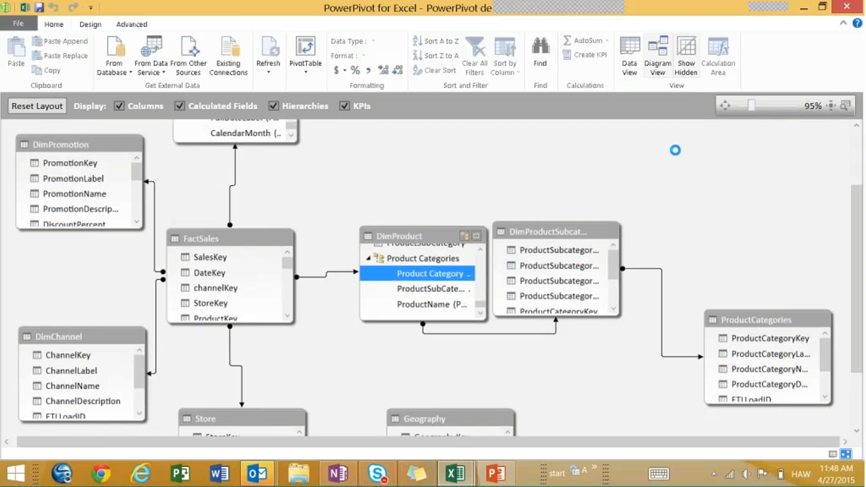
pyautogui.click(591, 282)
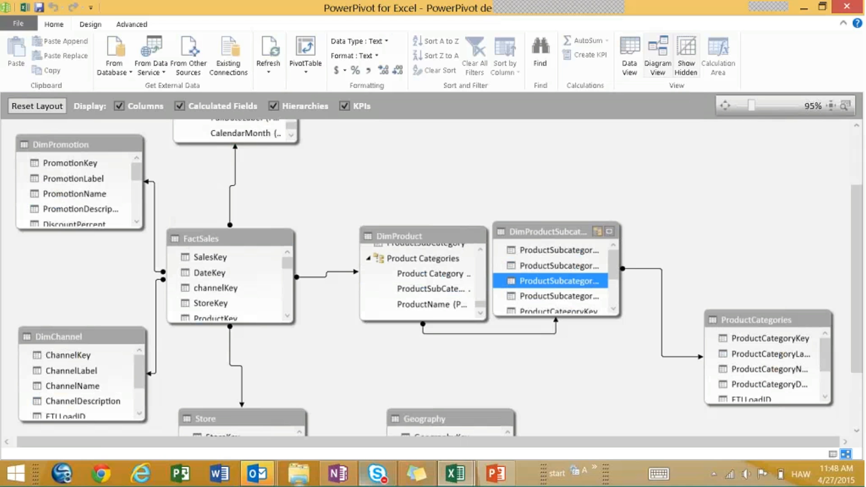
# Switch to the PowerPivot demo complete.xlsx workbook in Excel and select a cell in Sheet1's sales PivotTable to show its fields
pyautogui.moveTo(463, 482)
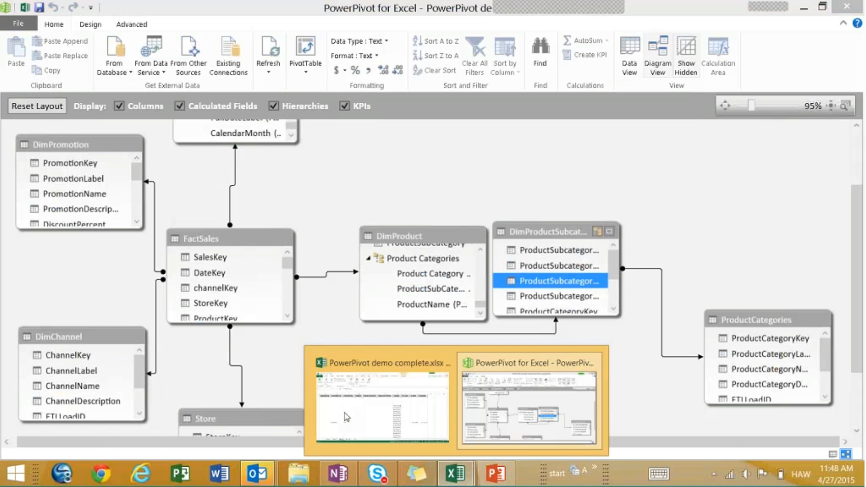
pyautogui.click(359, 409)
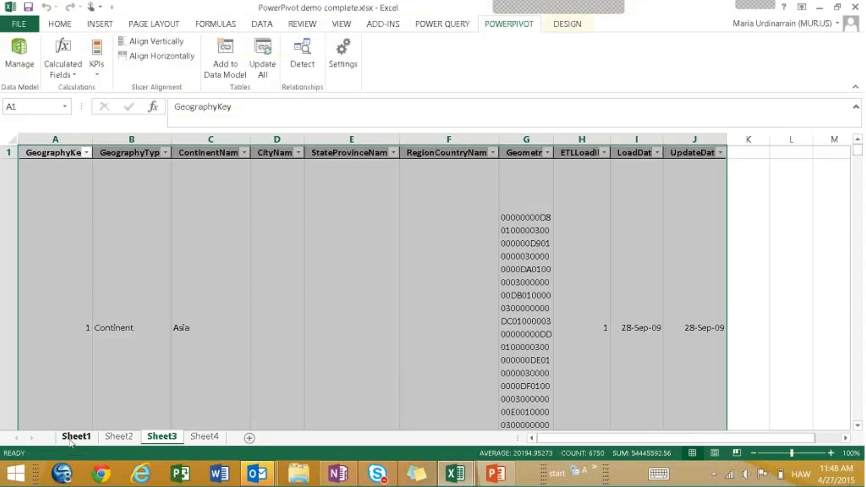
pyautogui.click(70, 441)
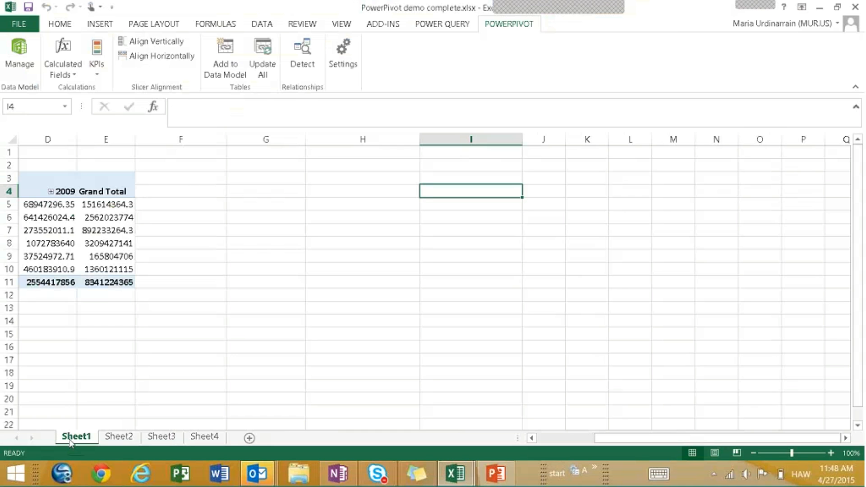
pyautogui.click(49, 244)
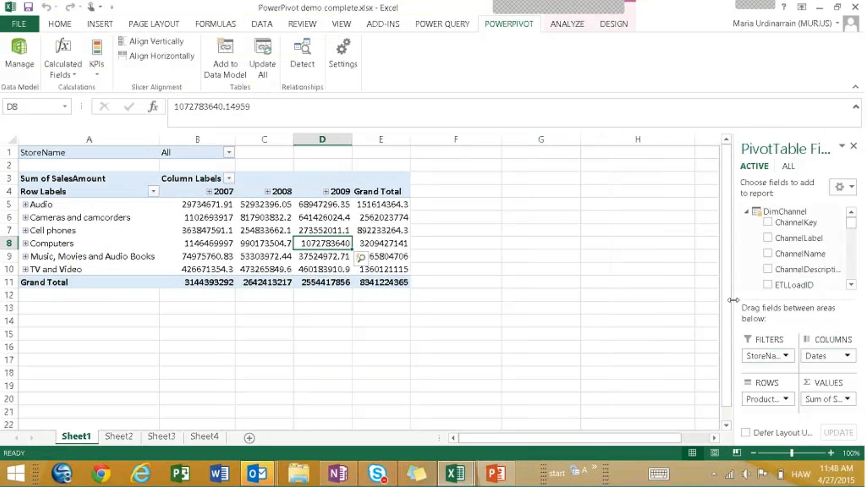
# Widen the PivotTable Fields pane and remove the Product Categories hierarchy from the PivotTable's rows
pyautogui.moveTo(733, 300); pyautogui.dragTo(569, 305)
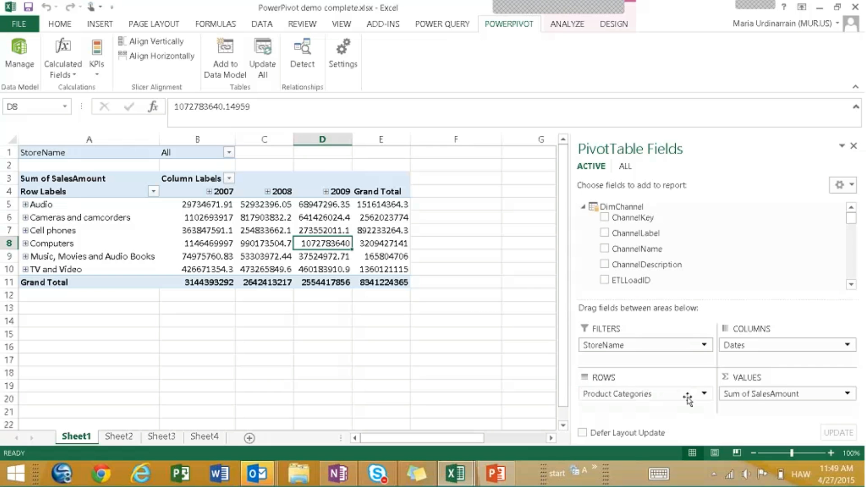
pyautogui.click(704, 394)
pyautogui.click(673, 363)
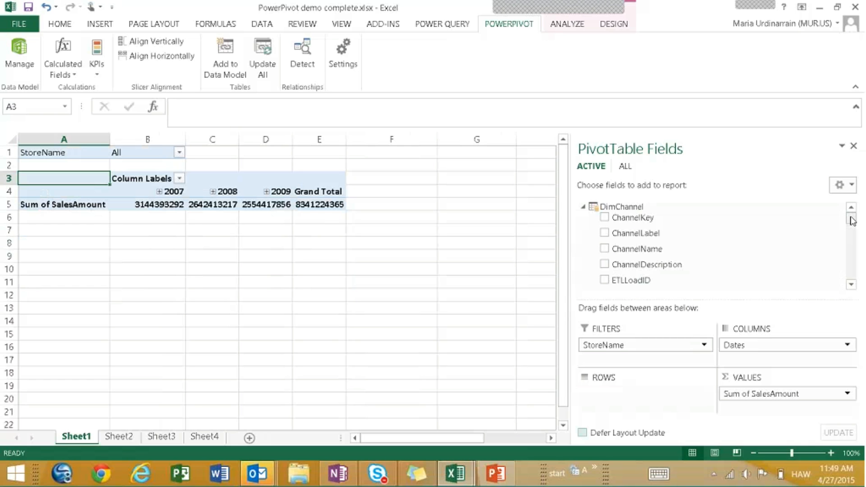
pyautogui.moveTo(853, 221); pyautogui.dragTo(851, 224)
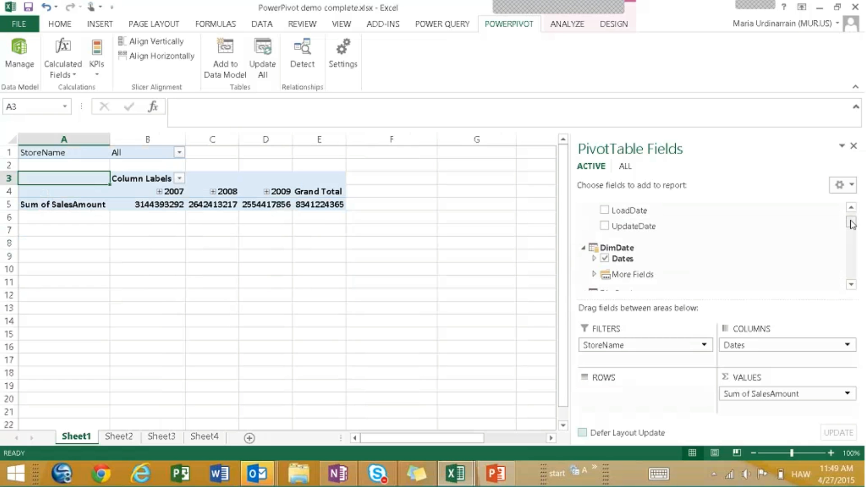
pyautogui.click(779, 344)
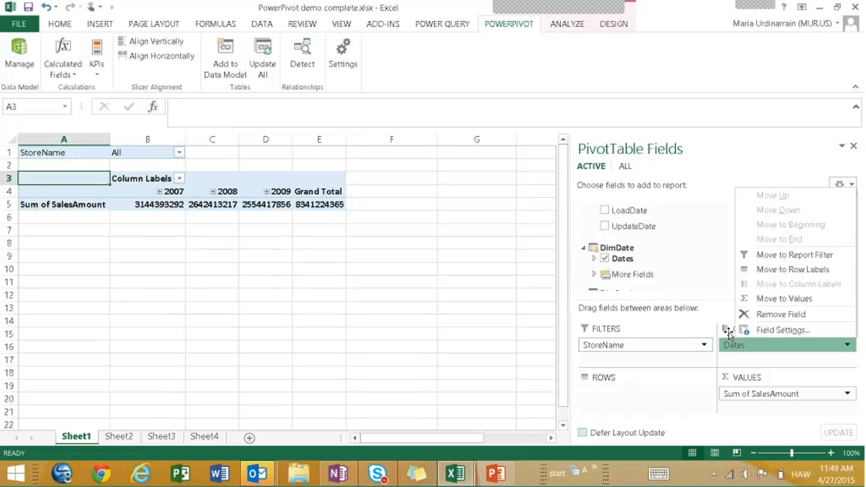
pyautogui.click(708, 224)
pyautogui.moveTo(855, 221); pyautogui.dragTo(854, 184)
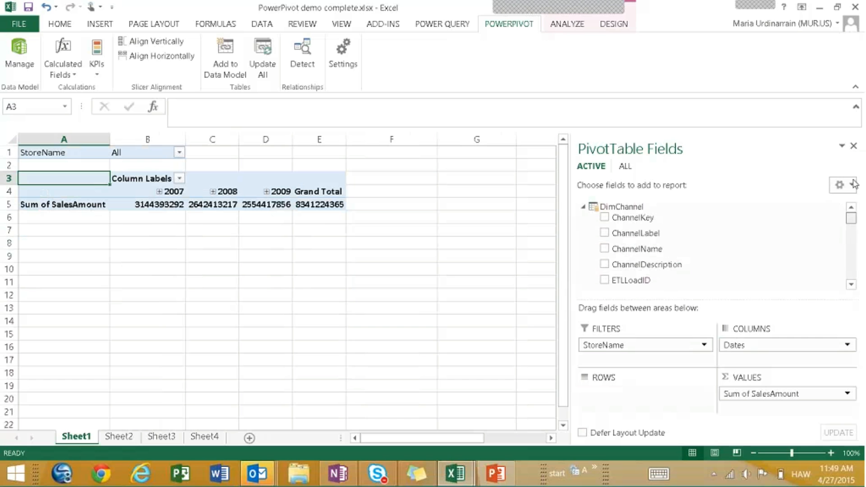
# Collapse the DimChannel fields, expand DimProduct's Product Categories hierarchy to show its levels, and add it to the PivotTable's rows
pyautogui.click(609, 207)
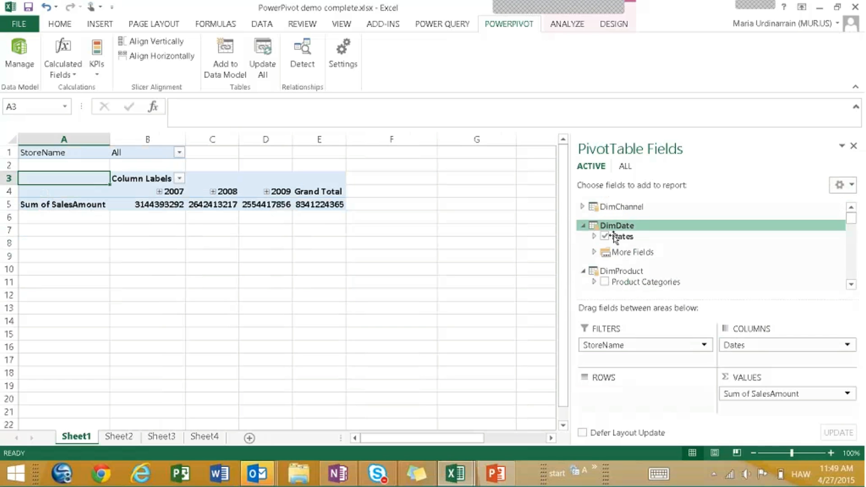
pyautogui.click(851, 285)
pyautogui.click(851, 285)
pyautogui.click(851, 286)
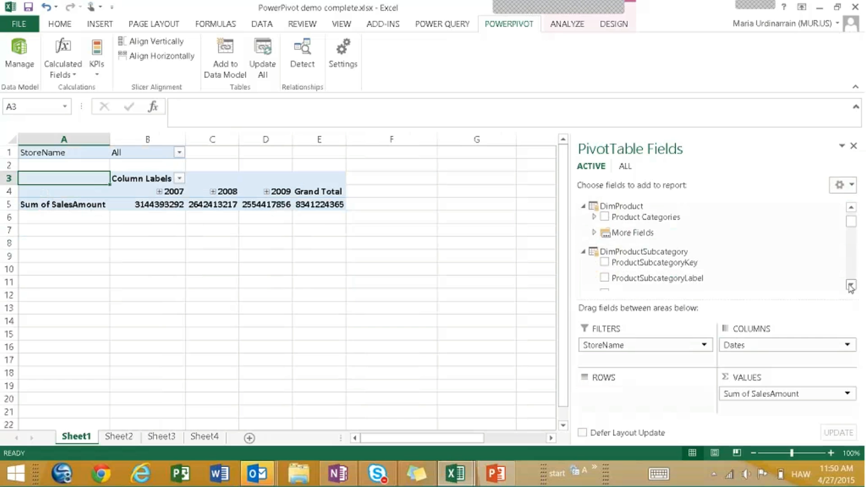
pyautogui.click(594, 219)
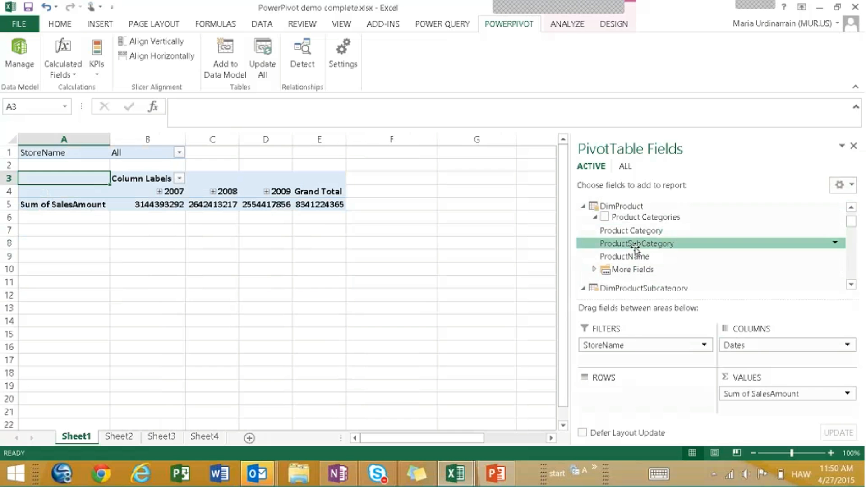
pyautogui.click(605, 218)
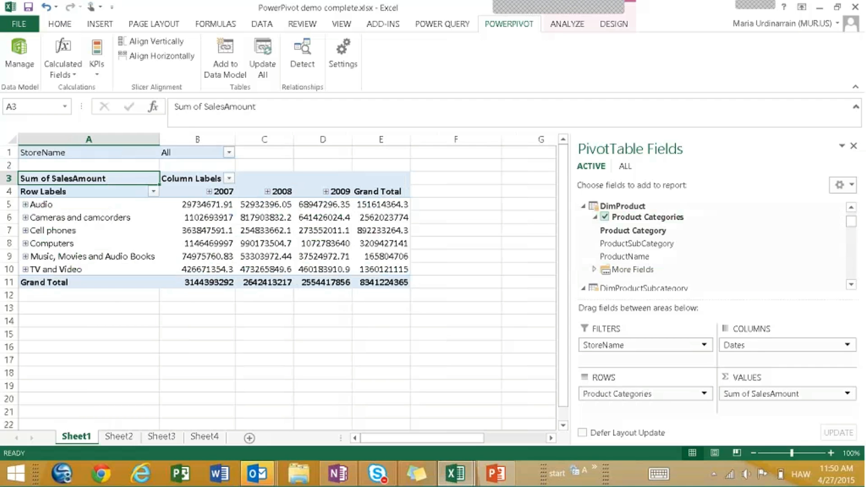
# Switch to the PowerPivot window and change the data model from the diagram to the data view
pyautogui.click(456, 473)
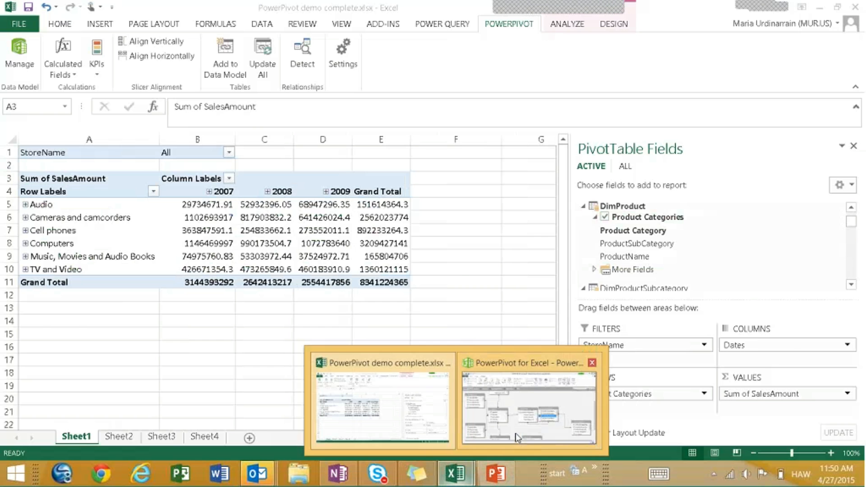
pyautogui.click(518, 445)
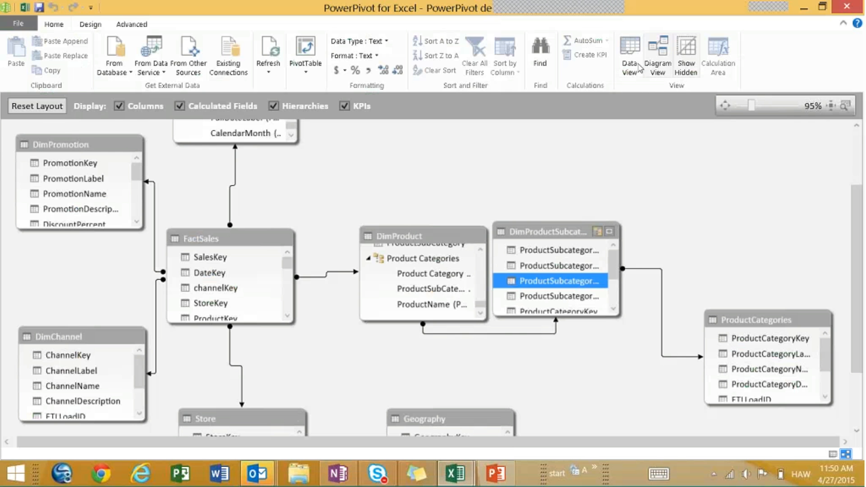
pyautogui.click(627, 51)
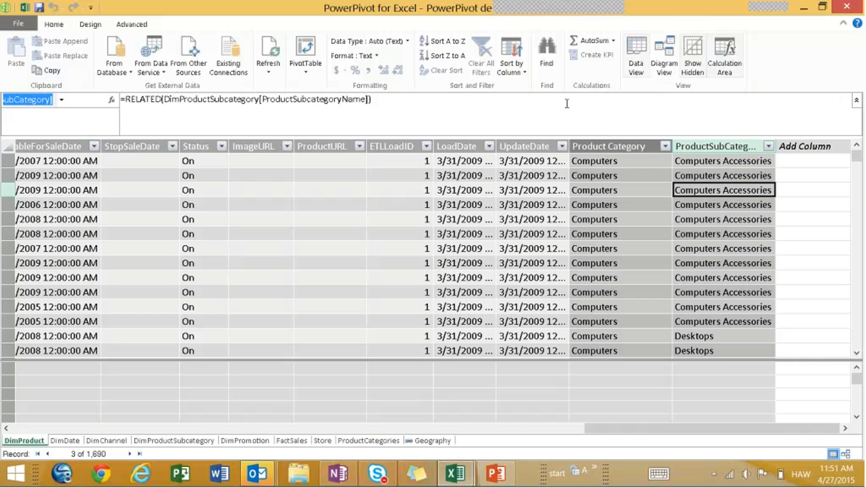
# Hide the DimProductSubcategory and ProductCategories tables from client tools
pyautogui.click(163, 444)
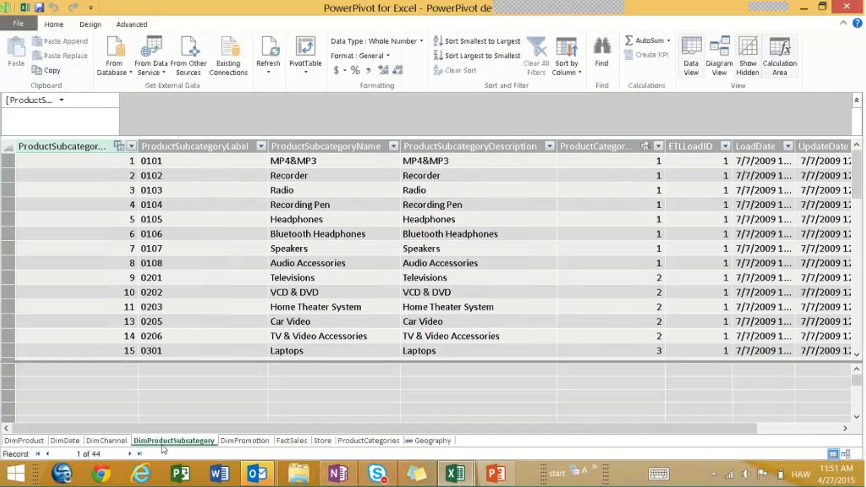
pyautogui.rightClick(162, 446)
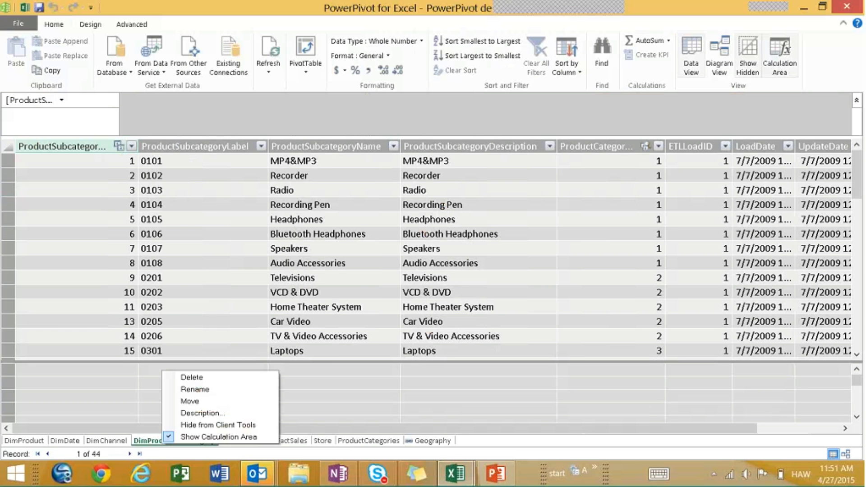
pyautogui.click(246, 426)
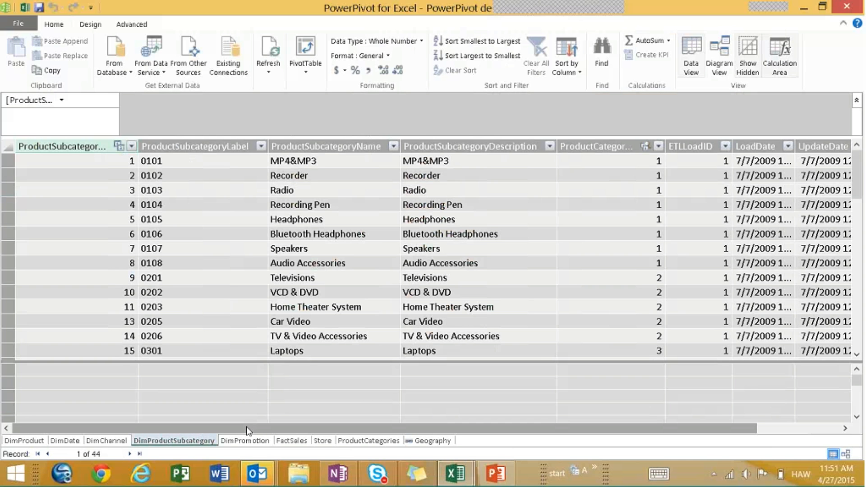
pyautogui.click(348, 447)
pyautogui.rightClick(348, 446)
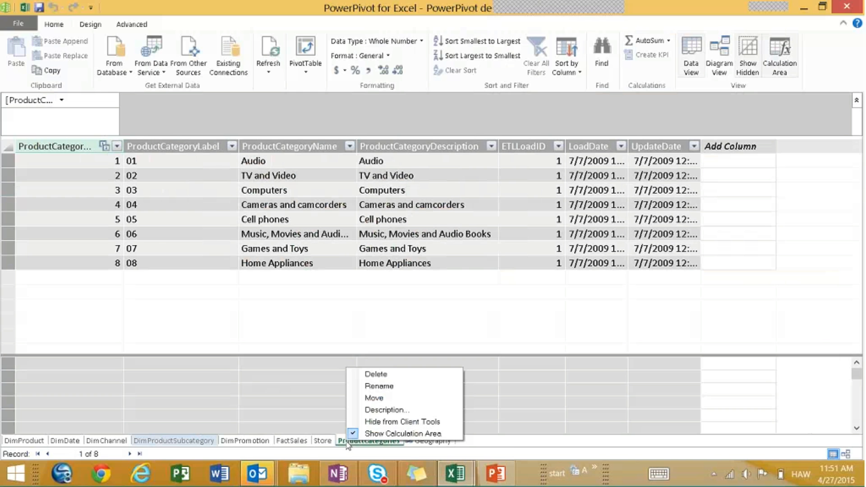
pyautogui.click(394, 422)
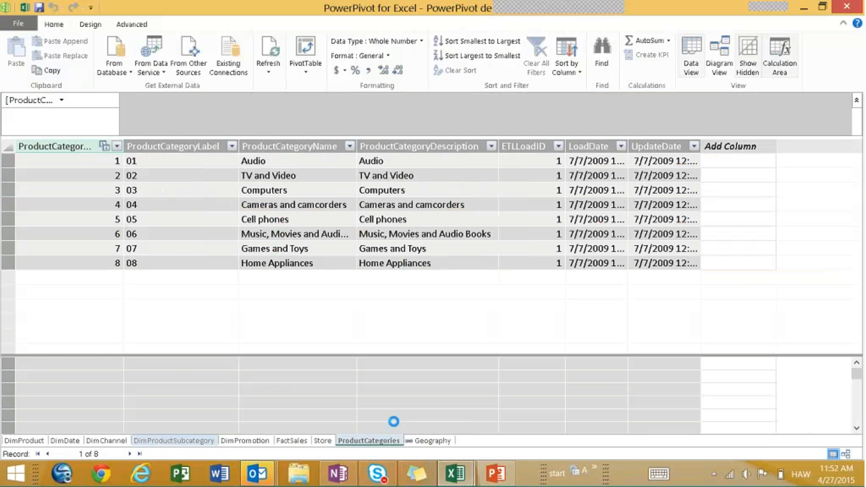
# In the DimProduct table, widen the ProductKey column and hide it from client tools
pyautogui.click(28, 442)
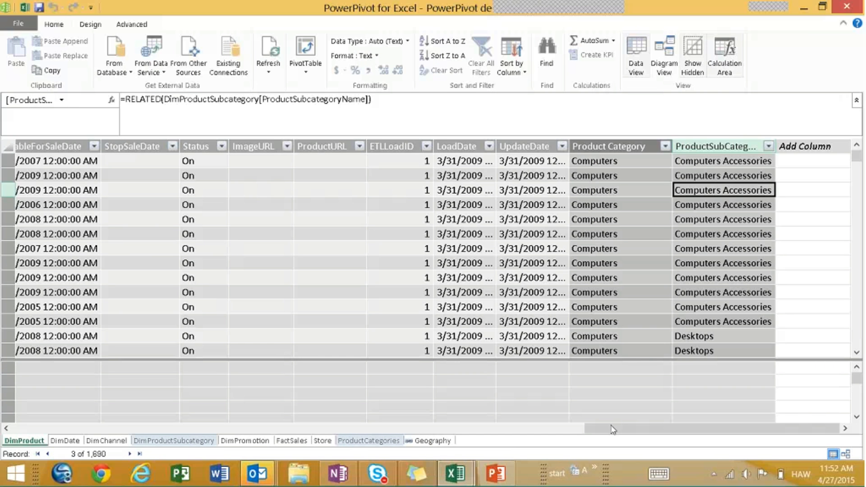
pyautogui.moveTo(613, 428); pyautogui.dragTo(1, 395)
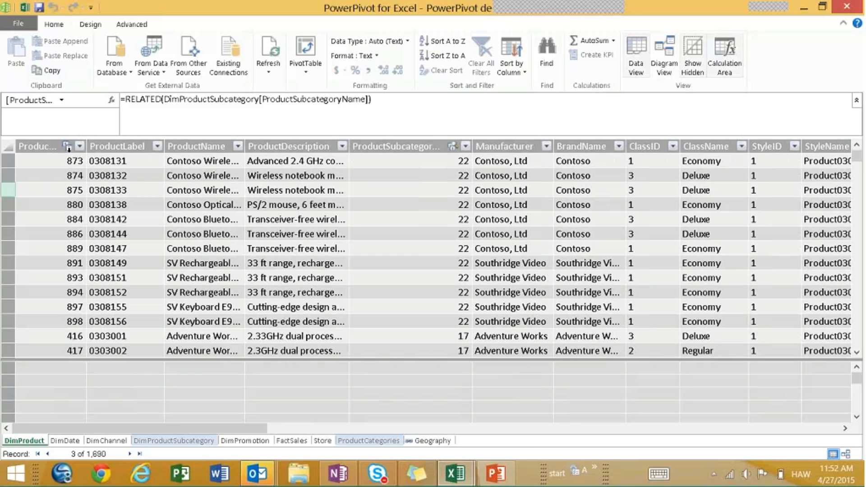
pyautogui.moveTo(86, 141); pyautogui.dragTo(170, 140)
pyautogui.click(98, 146)
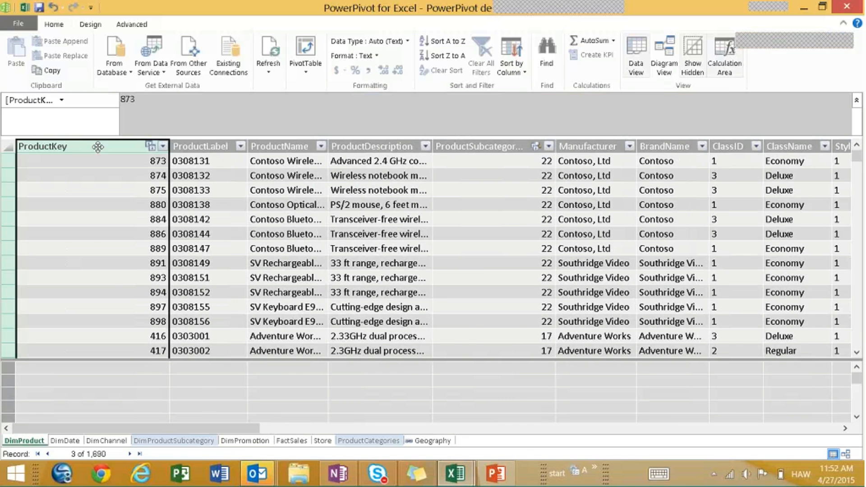
pyautogui.rightClick(98, 147)
pyautogui.click(161, 252)
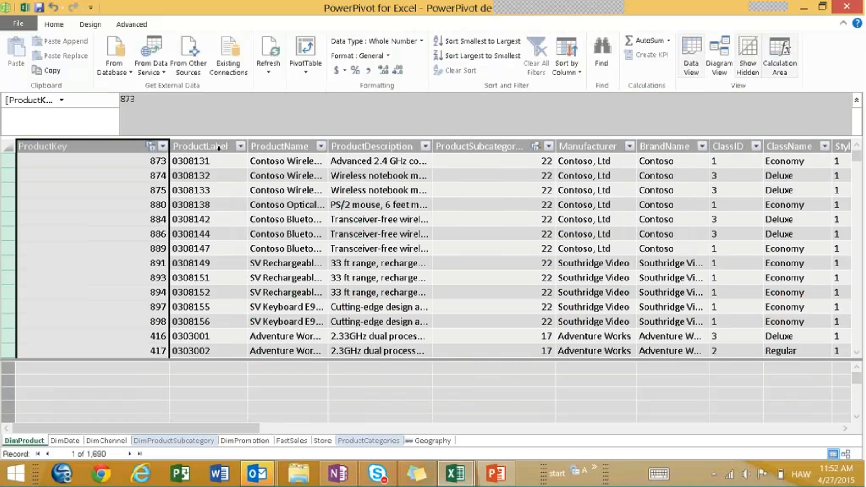
# Hide DimProduct's ProductLabel column from client tools
pyautogui.click(217, 147)
pyautogui.rightClick(217, 147)
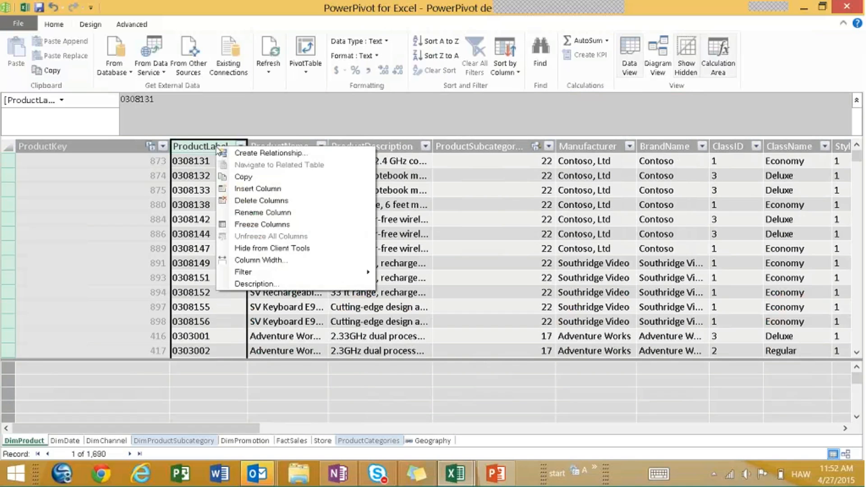
pyautogui.click(267, 247)
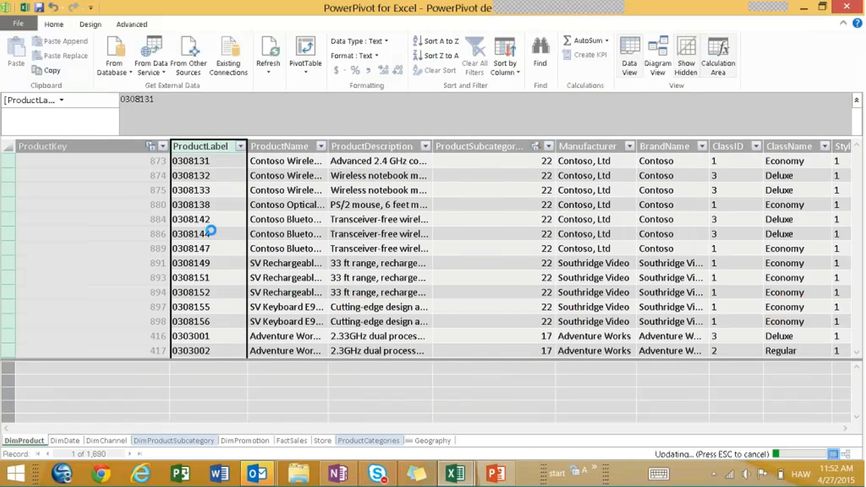
# Widen DimProduct's ProductSubcategoryKey column so that its full name fits in the header
pyautogui.rightClick(280, 148)
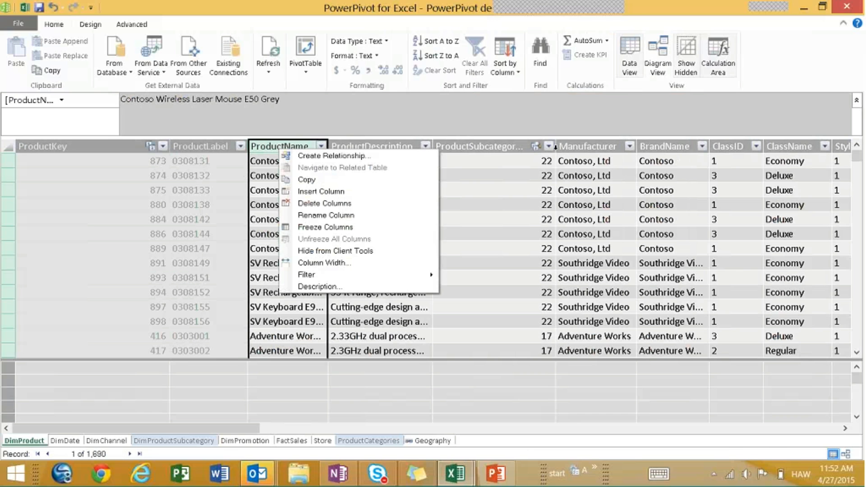
pyautogui.click(479, 147)
pyautogui.rightClick(479, 146)
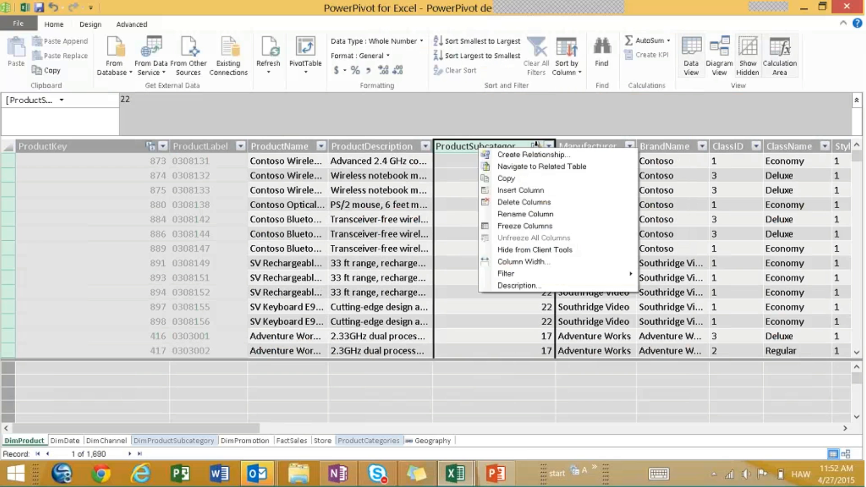
pyautogui.click(552, 147)
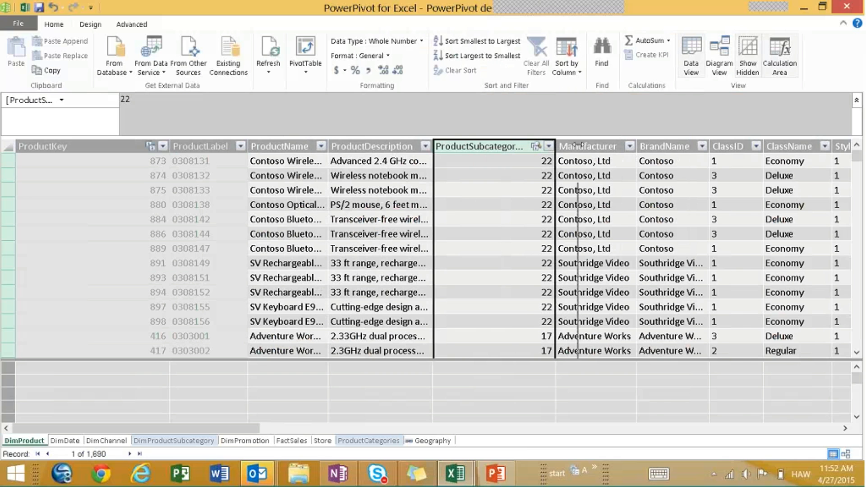
pyautogui.doubleClick(552, 146)
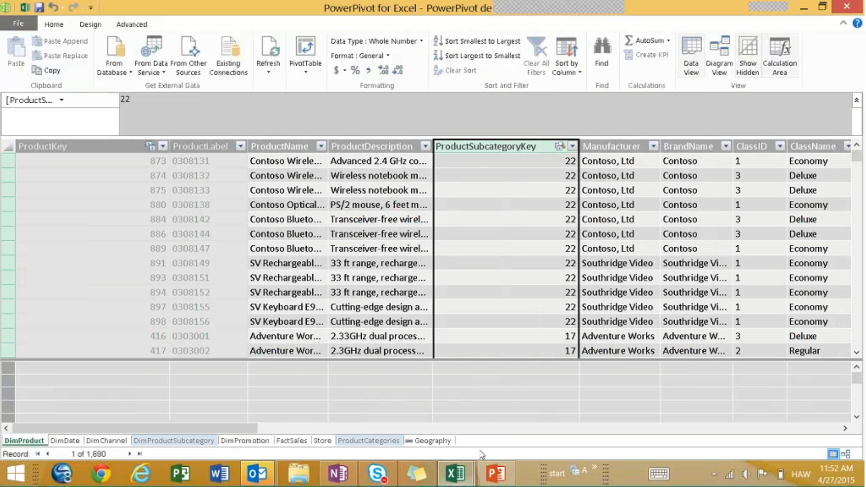
# Hide DimProduct's calculated ProductSubCategory column from client tools and select an empty cell in the calculation area
pyautogui.moveTo(244, 429); pyautogui.dragTo(808, 447)
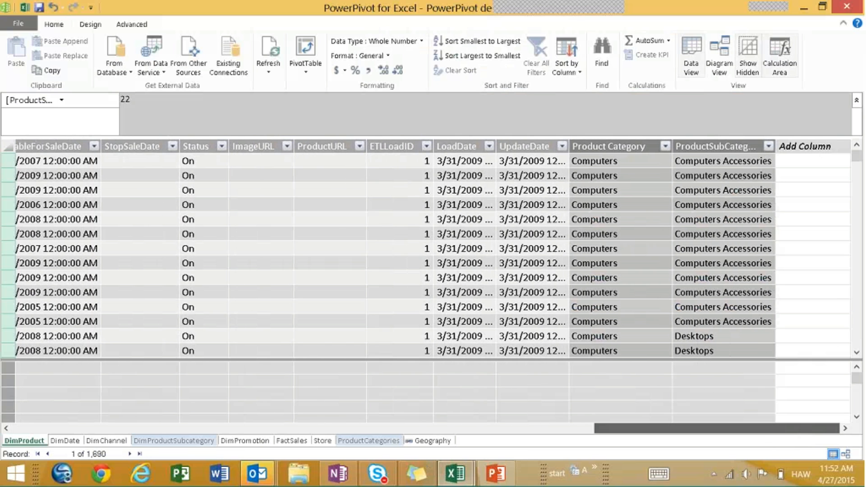
pyautogui.rightClick(689, 149)
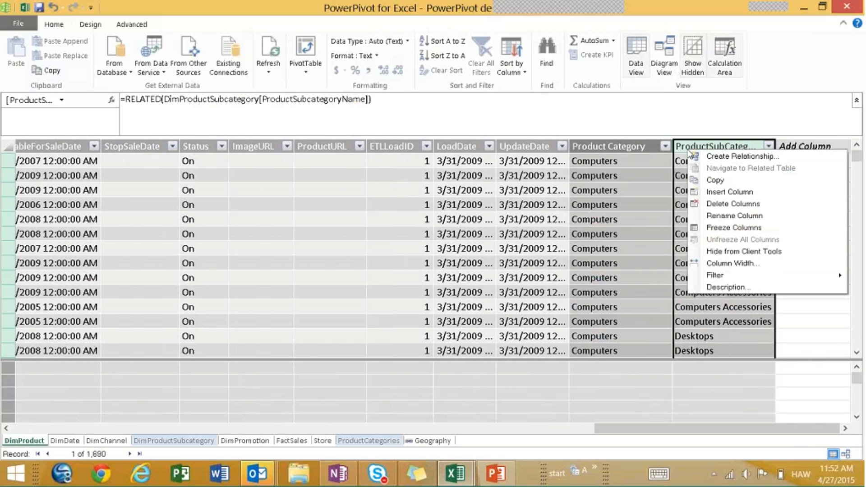
pyautogui.click(730, 255)
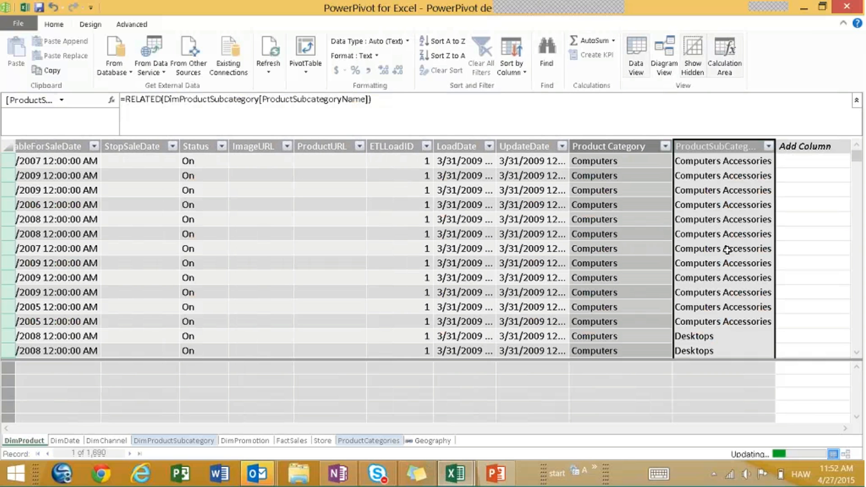
pyautogui.click(592, 407)
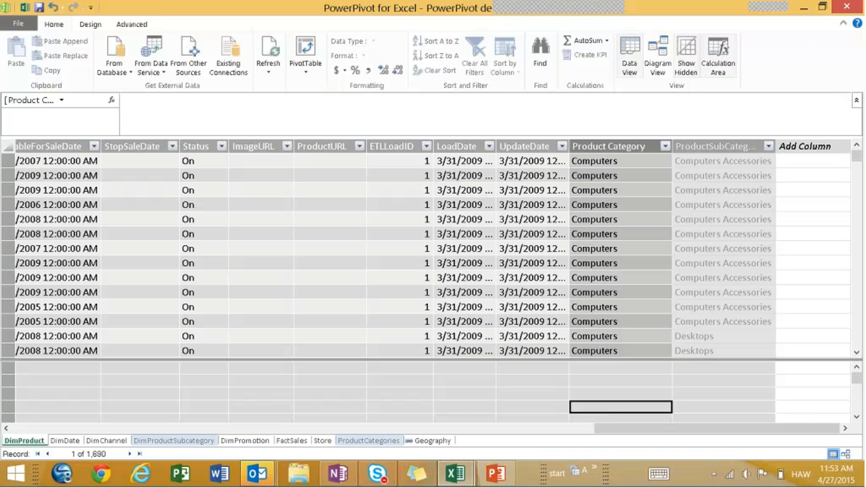
# Switch back to the PowerPivot demo complete.xlsx workbook and widen the PivotTable's Grand Total and 2009 columns
pyautogui.moveTo(449, 479)
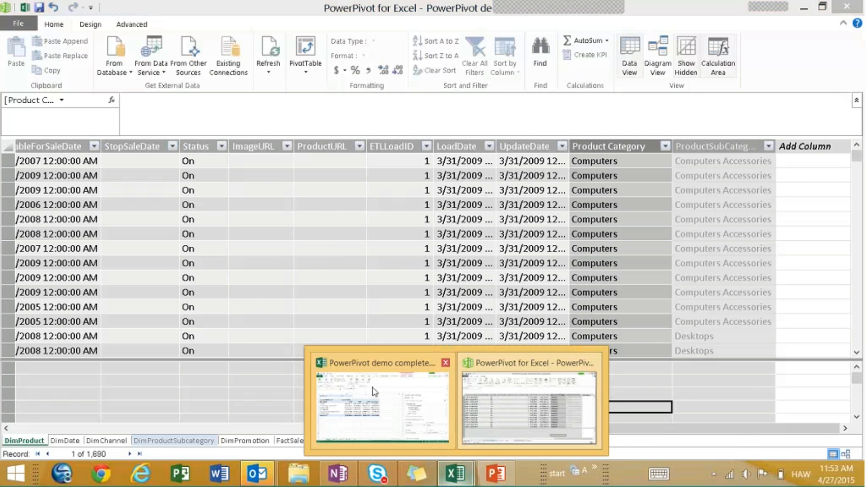
pyautogui.click(373, 391)
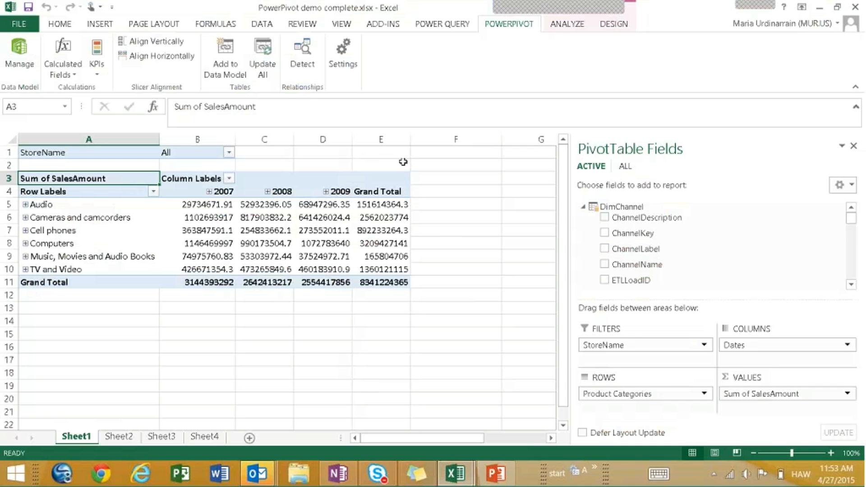
pyautogui.moveTo(410, 136); pyautogui.dragTo(444, 136)
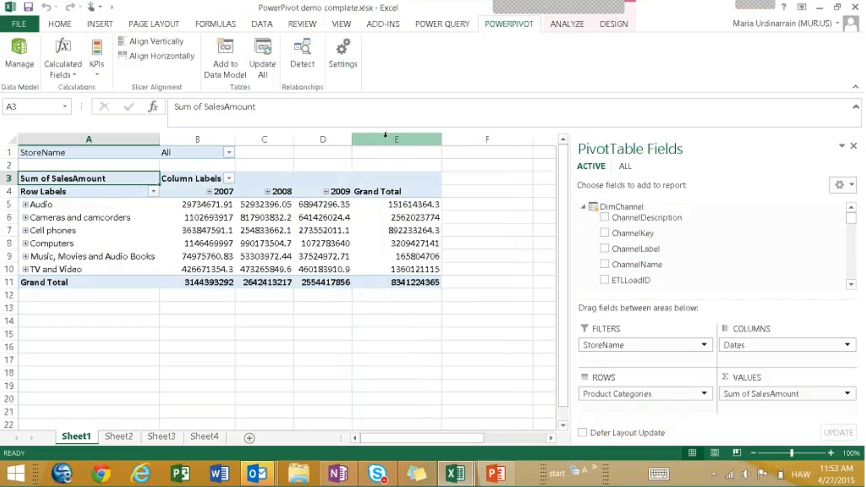
pyautogui.moveTo(354, 137); pyautogui.dragTo(387, 138)
pyautogui.click(309, 135)
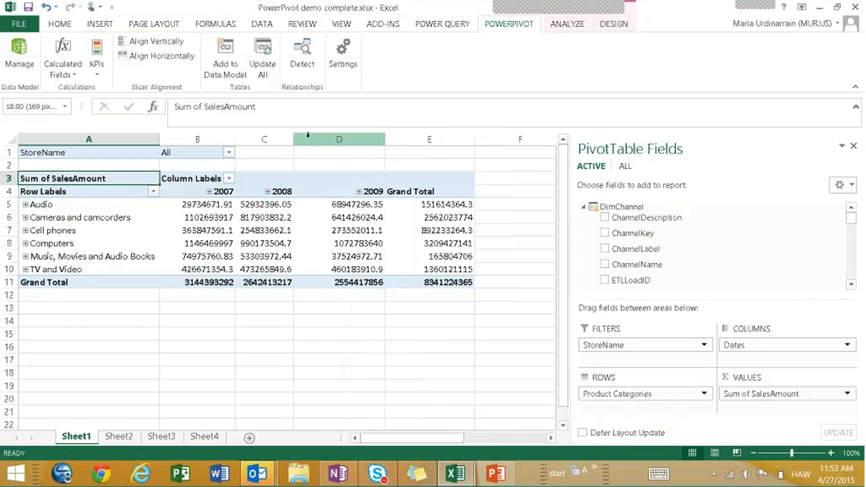
# Widen the PivotTable's 2008 and 2007 columns
pyautogui.moveTo(294, 136); pyautogui.dragTo(324, 137)
pyautogui.moveTo(235, 138); pyautogui.dragTo(277, 142)
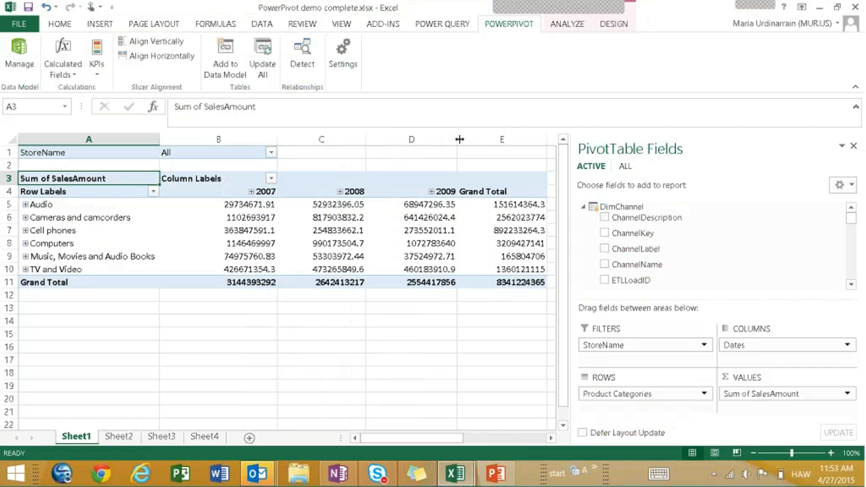
pyautogui.click(752, 395)
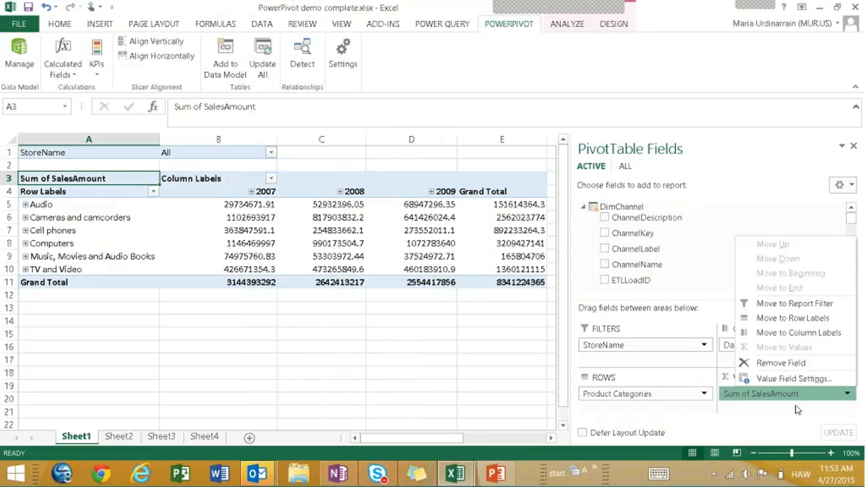
pyautogui.click(764, 414)
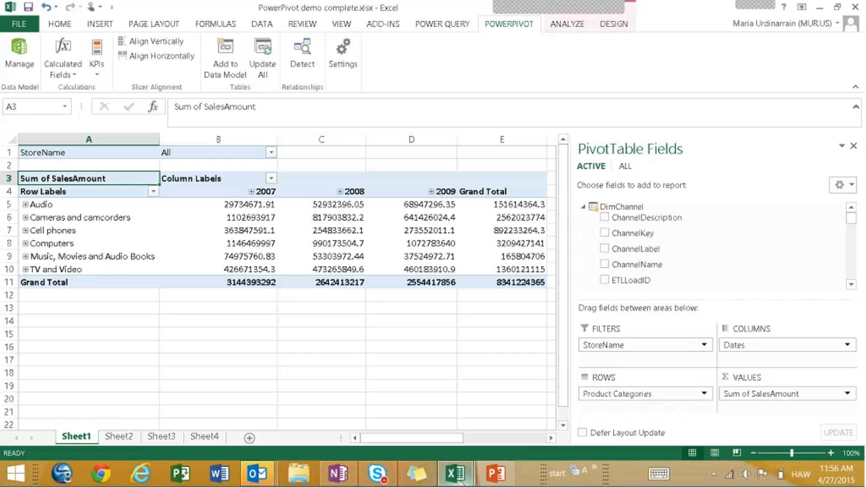
# Switch to the PowerPivot for Excel window and show the FactSales table
pyautogui.moveTo(455, 474)
pyautogui.click(498, 423)
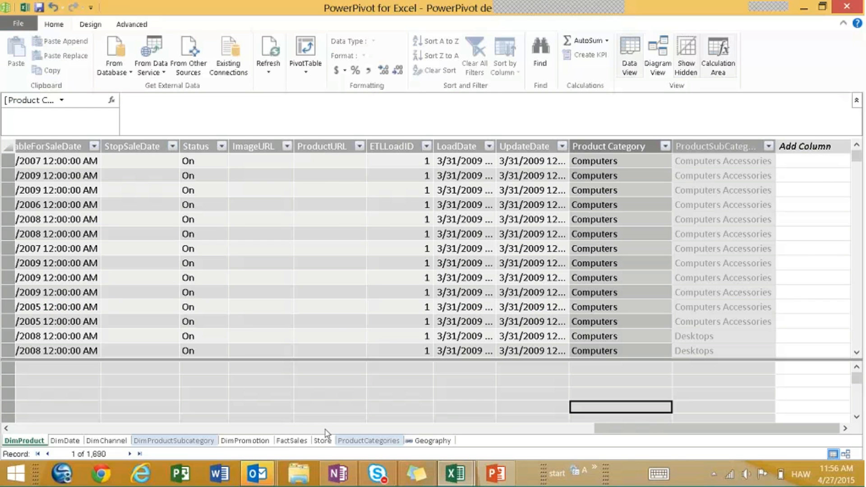
pyautogui.click(291, 442)
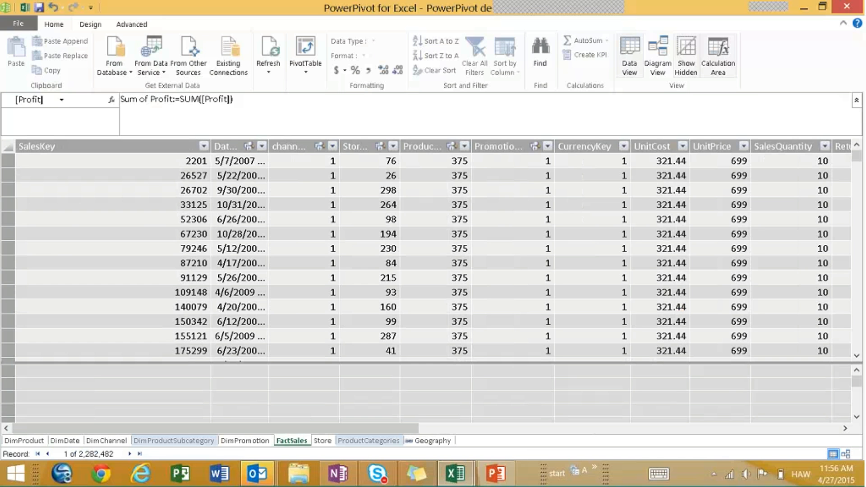
# Delete the Sum of Profit calculated field under FactSales' Profit column permanently from the model
pyautogui.moveTo(323, 432); pyautogui.dragTo(762, 445)
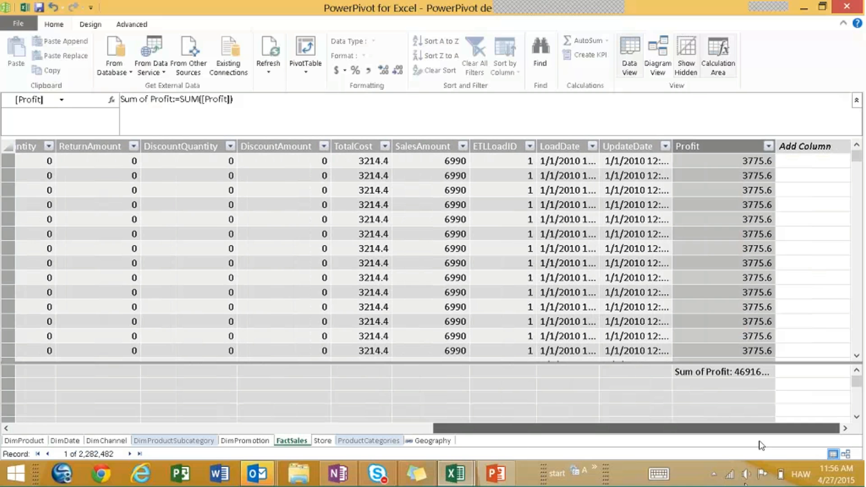
pyautogui.click(736, 379)
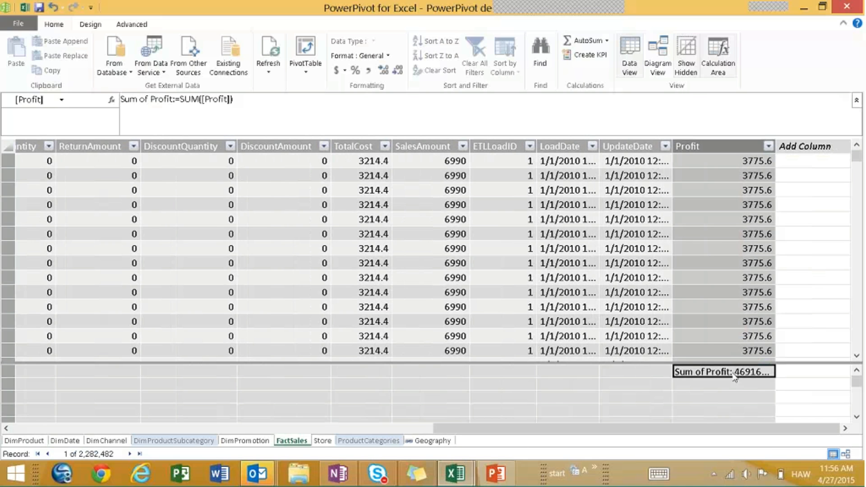
pyautogui.rightClick(736, 378)
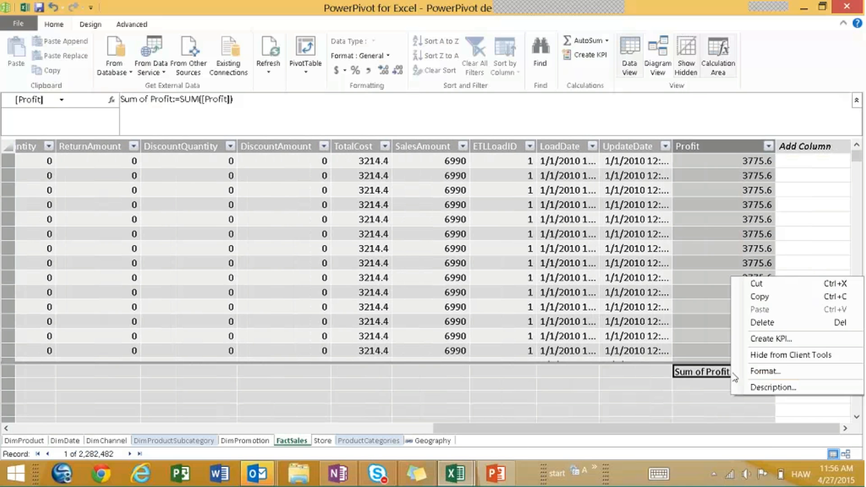
pyautogui.click(771, 325)
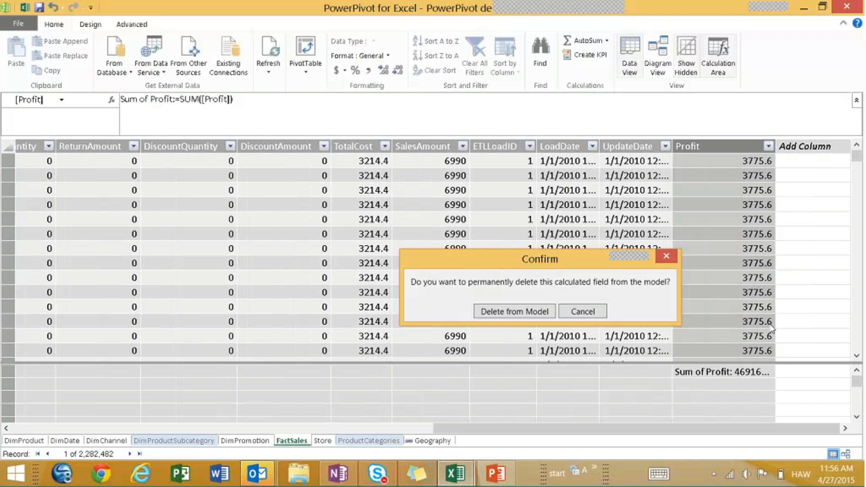
pyautogui.click(544, 316)
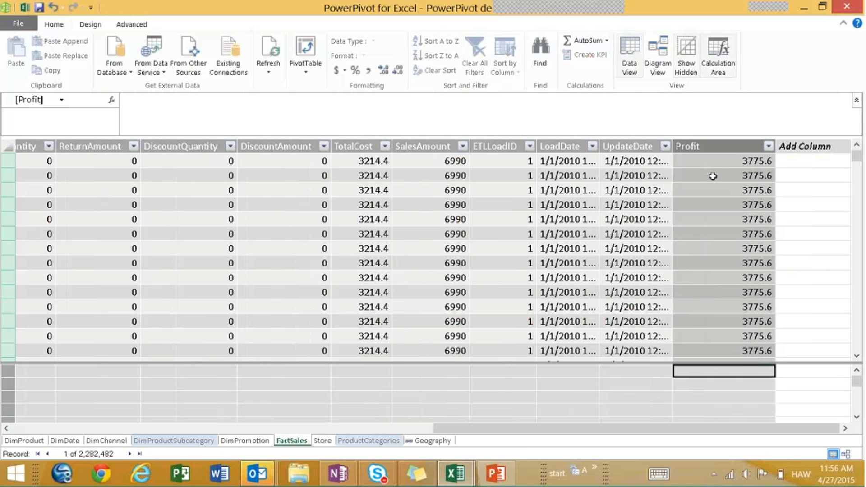
# Create a Sum calculated field for FactSales' Profit column with AutoSum
pyautogui.click(705, 147)
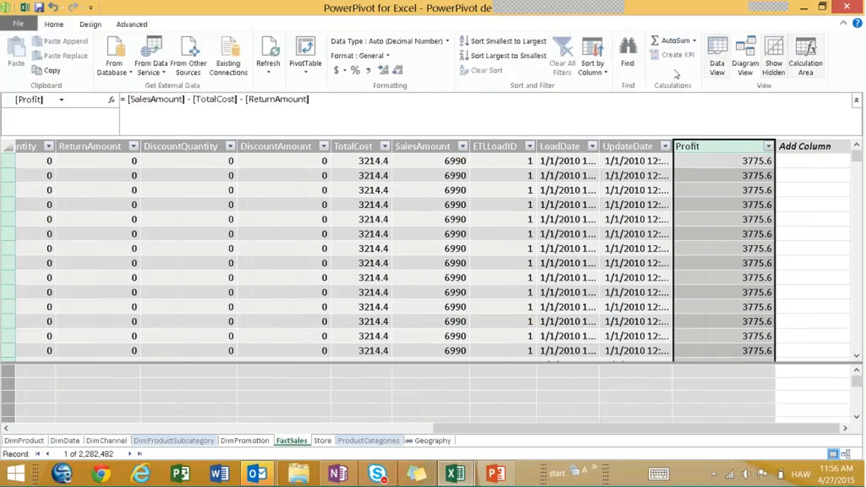
pyautogui.click(696, 43)
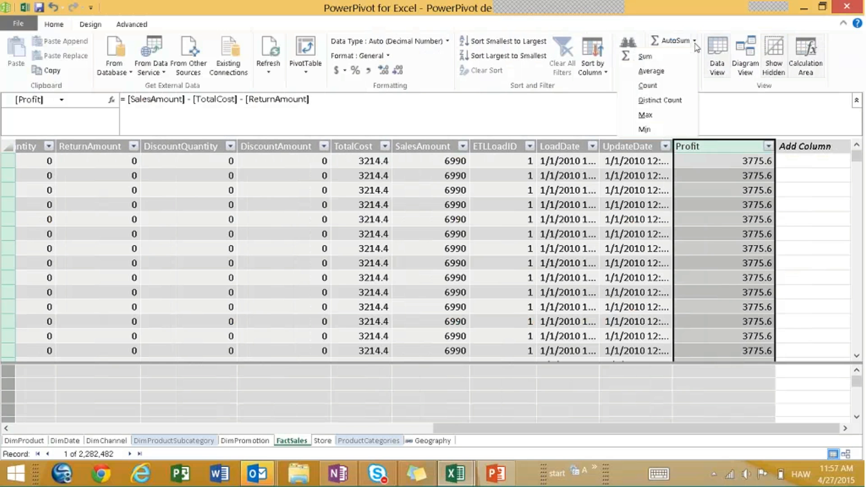
pyautogui.click(653, 57)
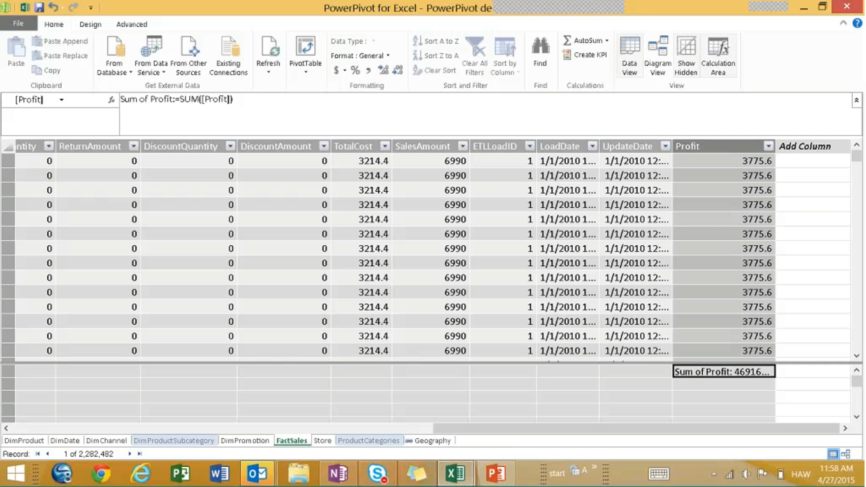
# Switch to the PowerPivot demo complete.xlsx workbook and add FactSales' Sum of Profit field to the PivotTable's values
pyautogui.moveTo(444, 478)
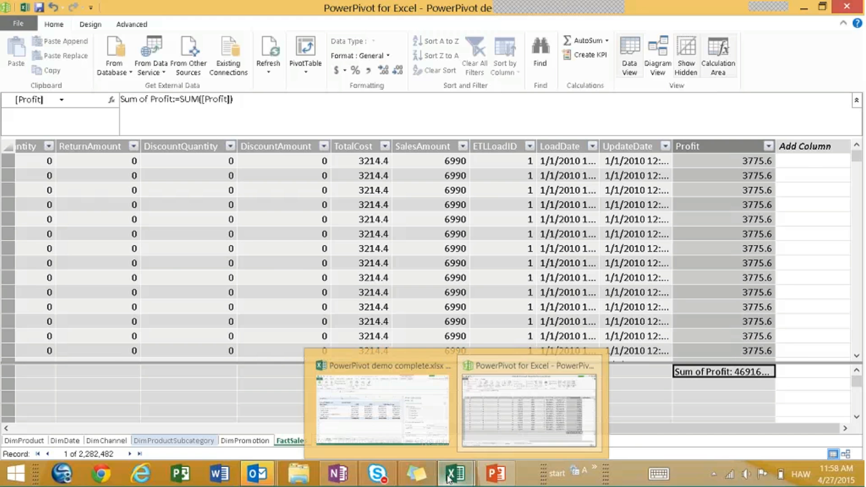
pyautogui.click(375, 400)
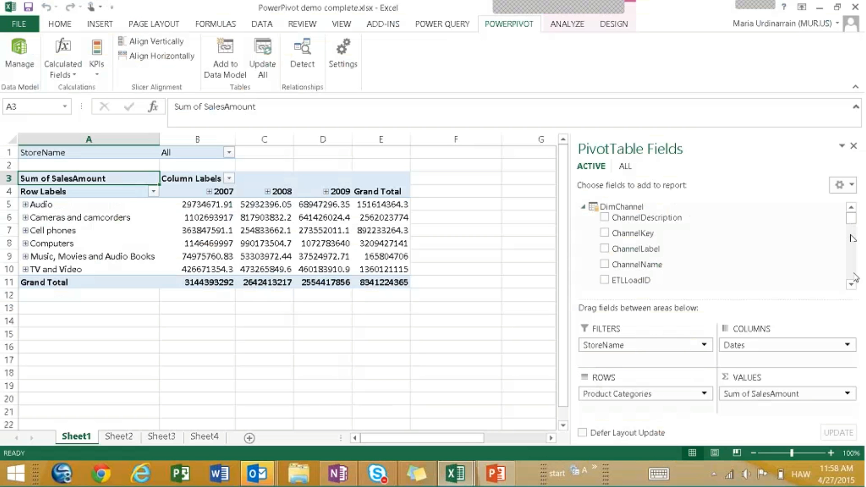
pyautogui.moveTo(852, 219); pyautogui.dragTo(860, 240)
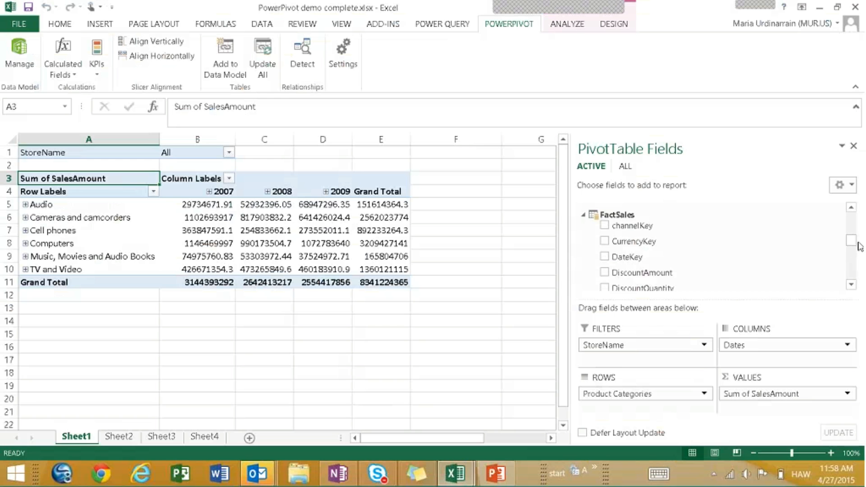
pyautogui.doubleClick(625, 214)
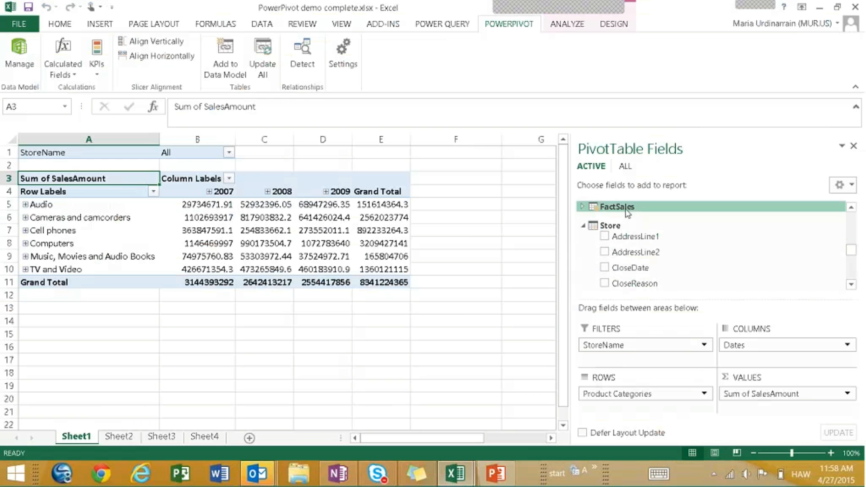
pyautogui.click(588, 210)
pyautogui.scroll(-5, 850, 287)
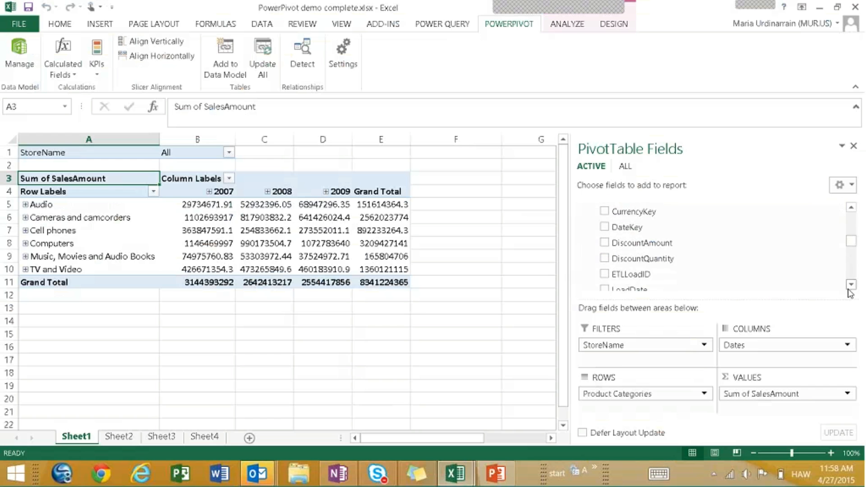
pyautogui.scroll(-6, 851, 289)
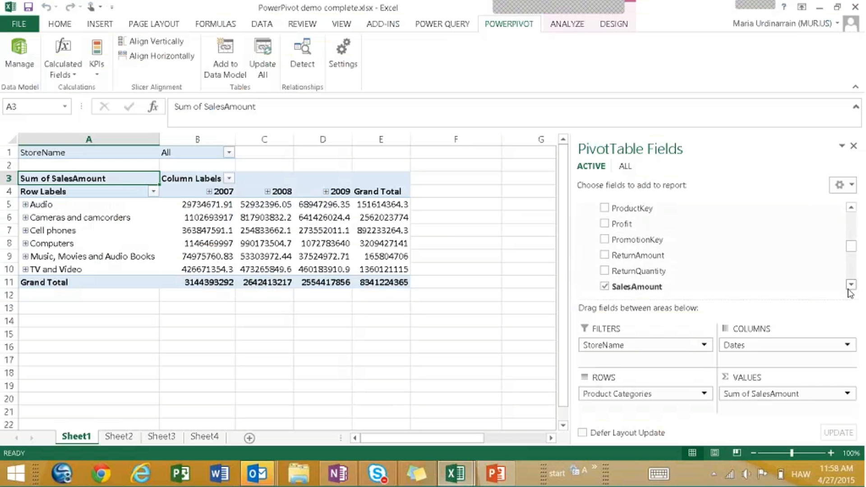
pyautogui.scroll(-6, 851, 293)
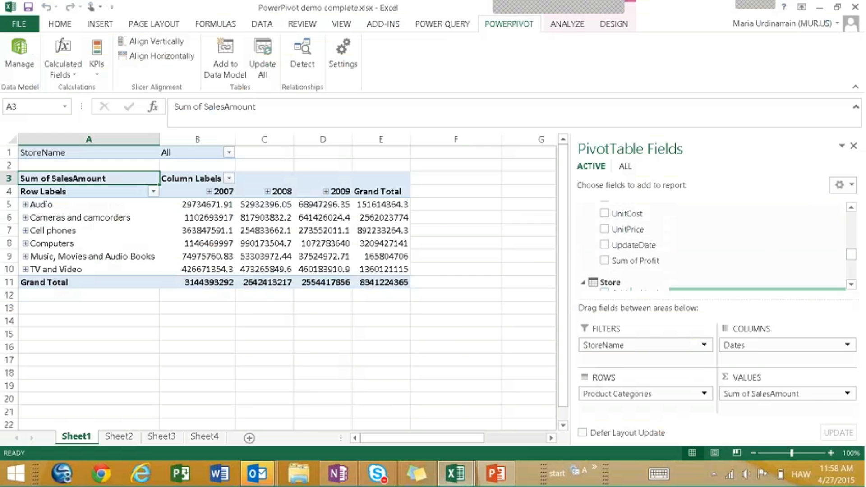
pyautogui.click(605, 261)
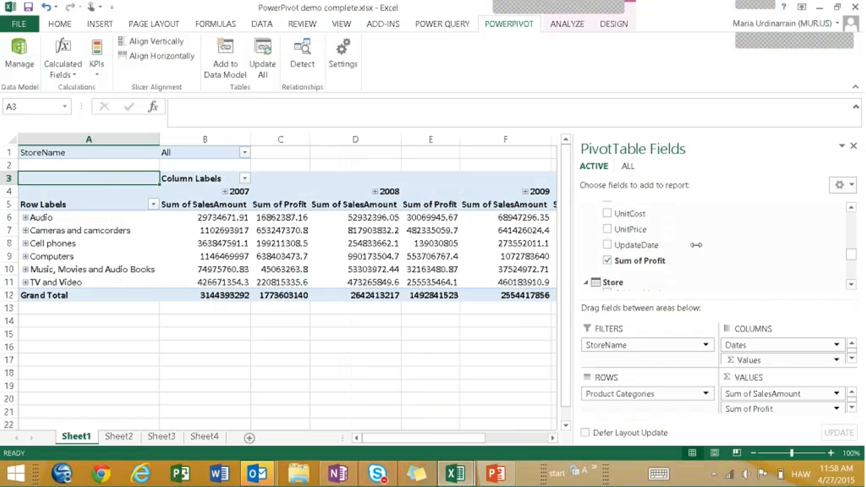
# Narrow the PivotTable Fields pane and bring the PivotTable's total SalesAmount and Profit columns into view
pyautogui.moveTo(571, 252); pyautogui.dragTo(762, 250)
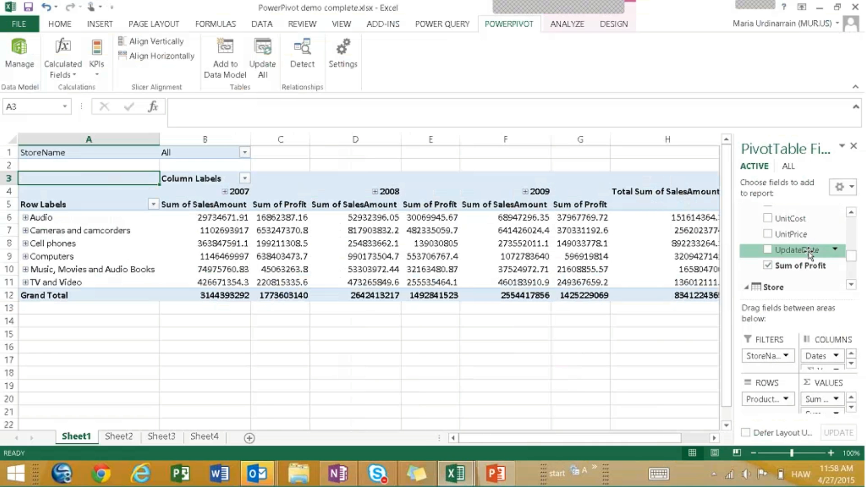
pyautogui.press('super+k')
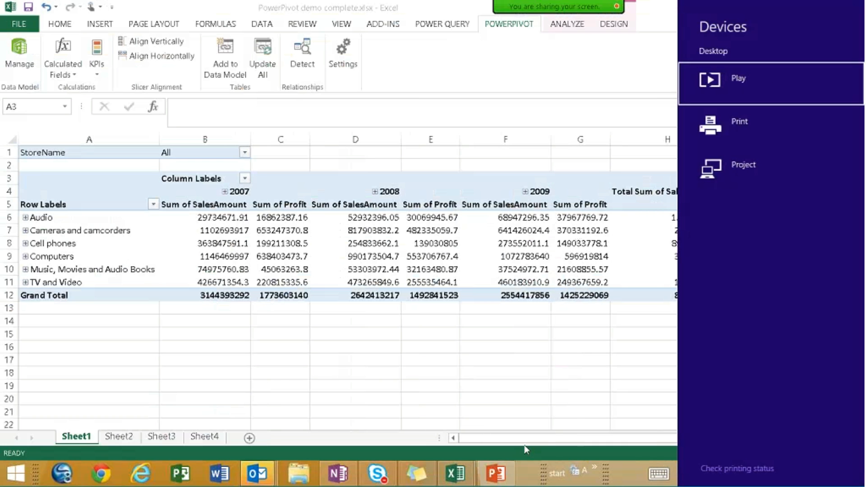
pyautogui.press('Escape')
pyautogui.moveTo(575, 438); pyautogui.dragTo(600, 438)
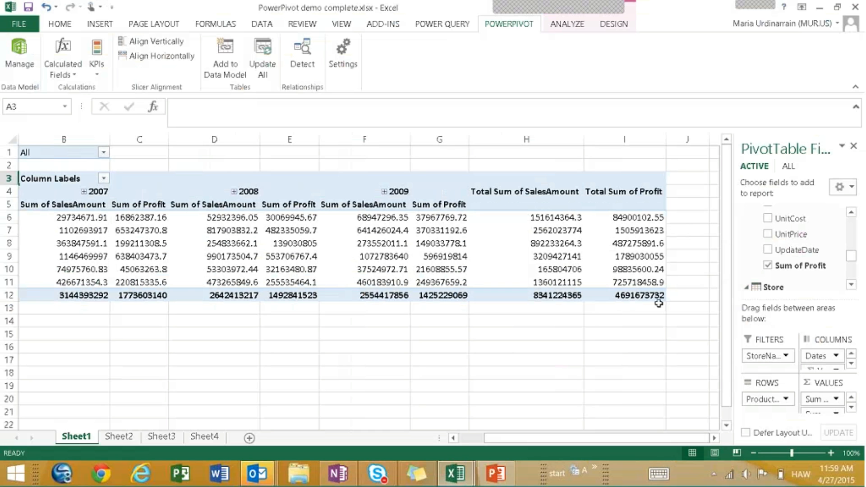
pyautogui.keyDown('ctrl'); pyautogui.click(105, 437); pyautogui.keyUp('ctrl')
# Switch to the PowerPivot for Excel window, select FactSales' SalesKey column, and toggle the calculation area off and back on
pyautogui.moveTo(470, 476)
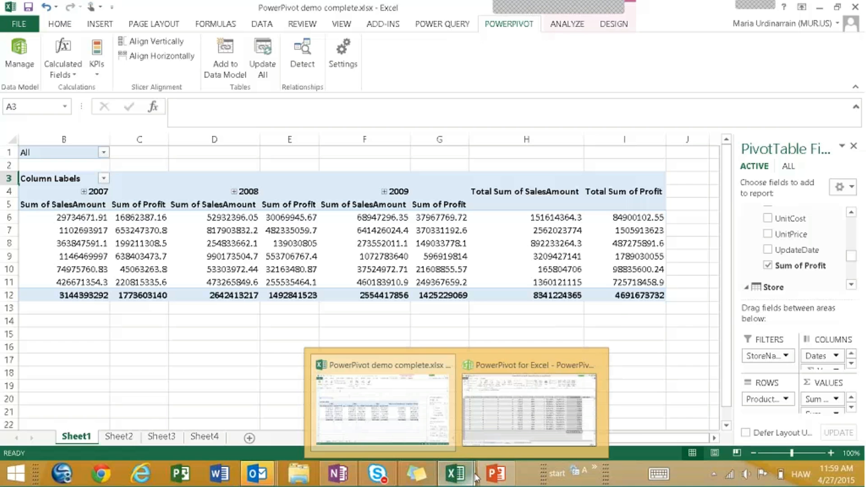
pyautogui.click(538, 409)
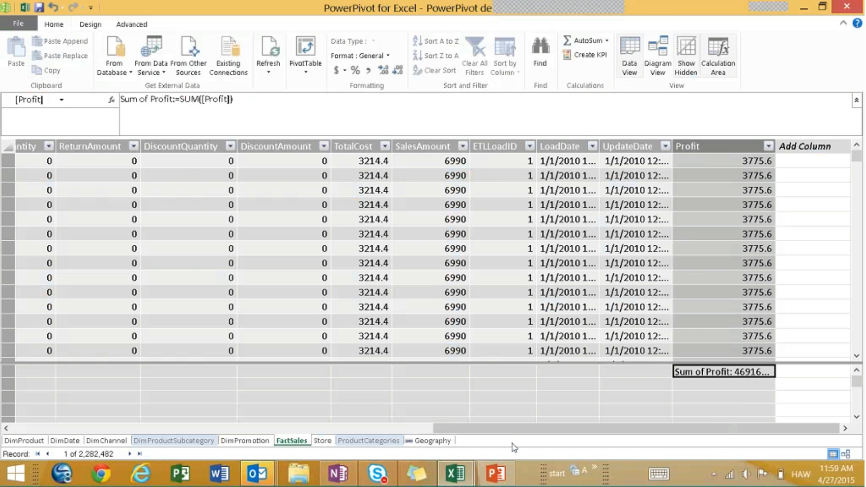
pyautogui.moveTo(512, 427); pyautogui.dragTo(26, 449)
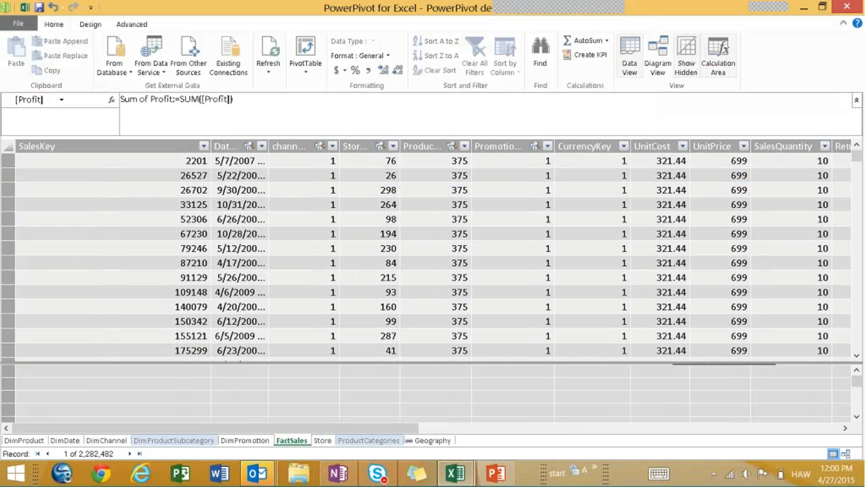
pyautogui.click(96, 147)
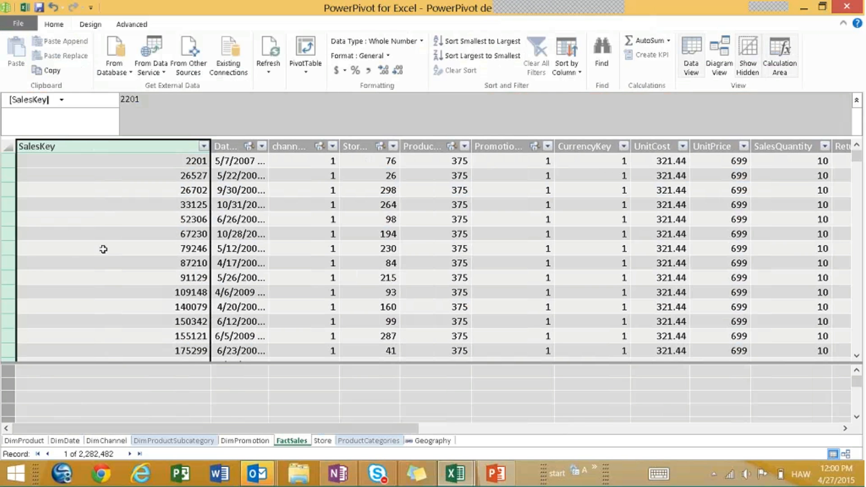
pyautogui.click(790, 63)
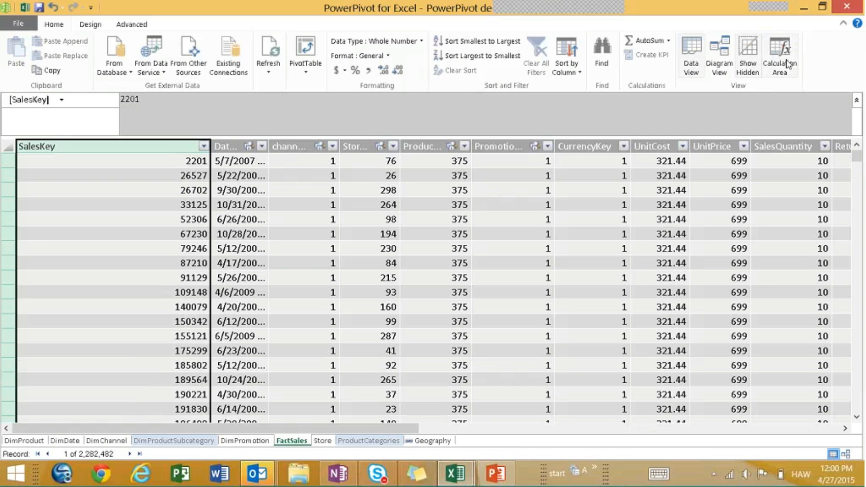
pyautogui.click(789, 63)
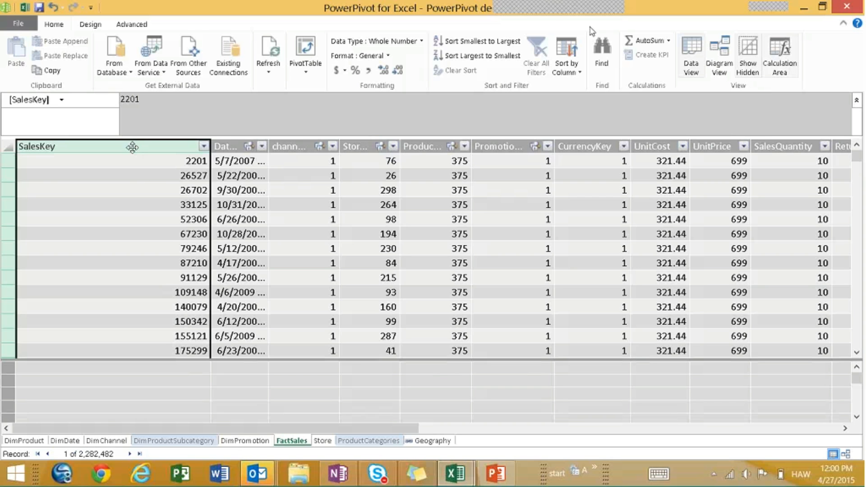
# Create a Count calculated field for FactSales' SalesKey column with AutoSum
pyautogui.click(669, 42)
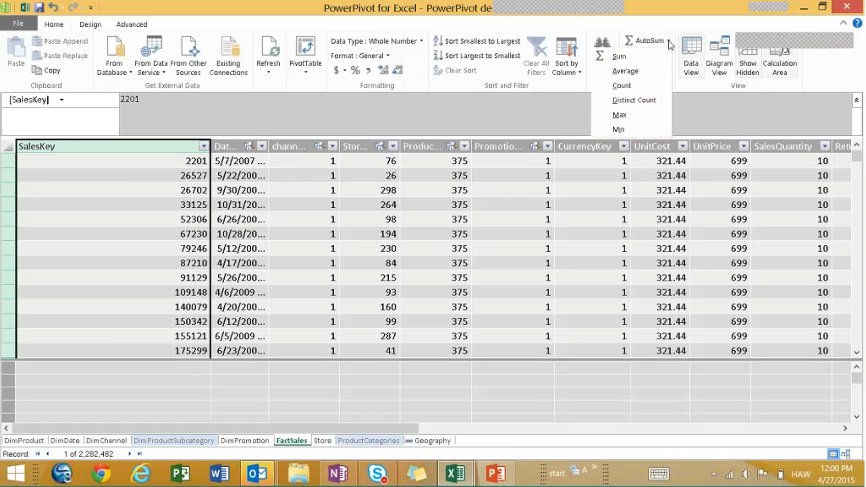
pyautogui.click(677, 23)
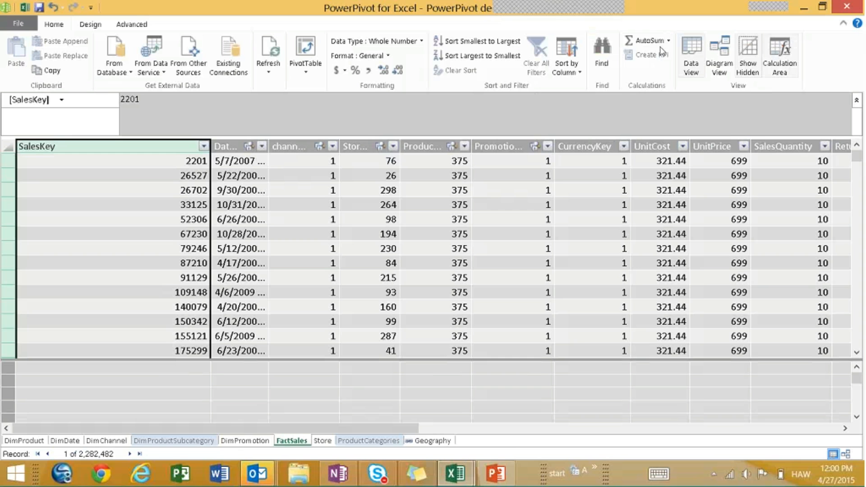
pyautogui.click(669, 41)
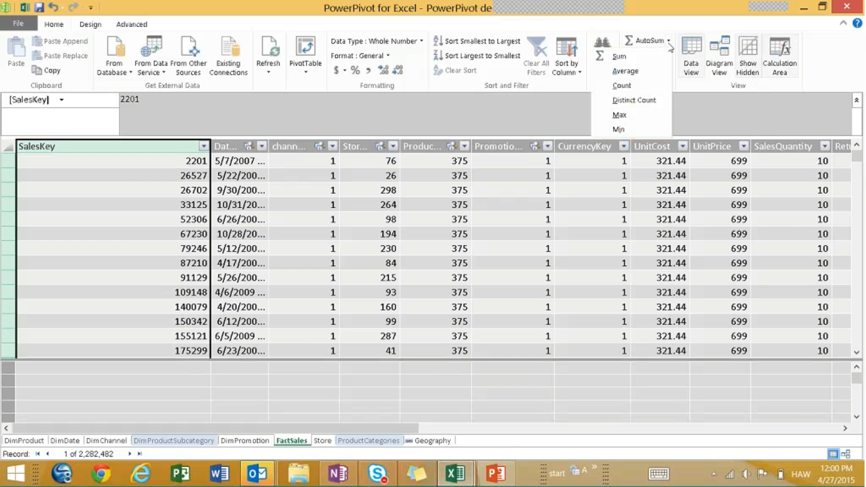
pyautogui.click(628, 88)
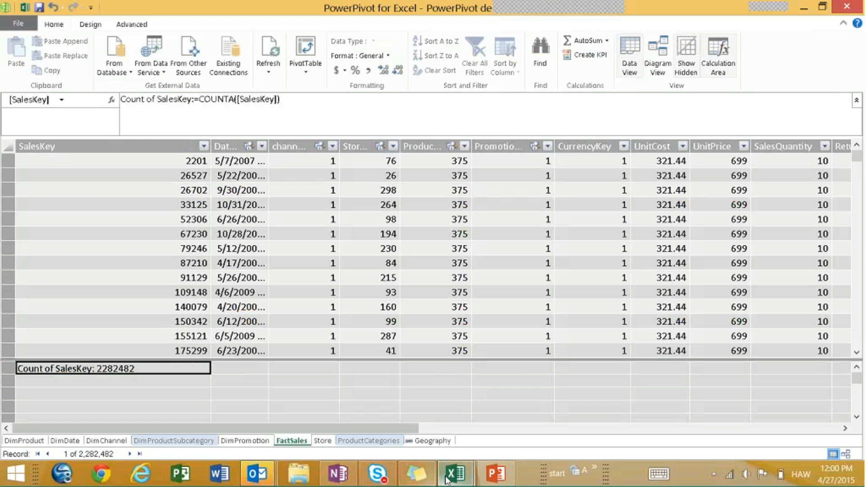
# Switch to the PowerPivot demo complete.xlsx workbook, add FactSales' Count of SalesKey to the PivotTable's values, and bring its total columns into view
pyautogui.click(397, 420)
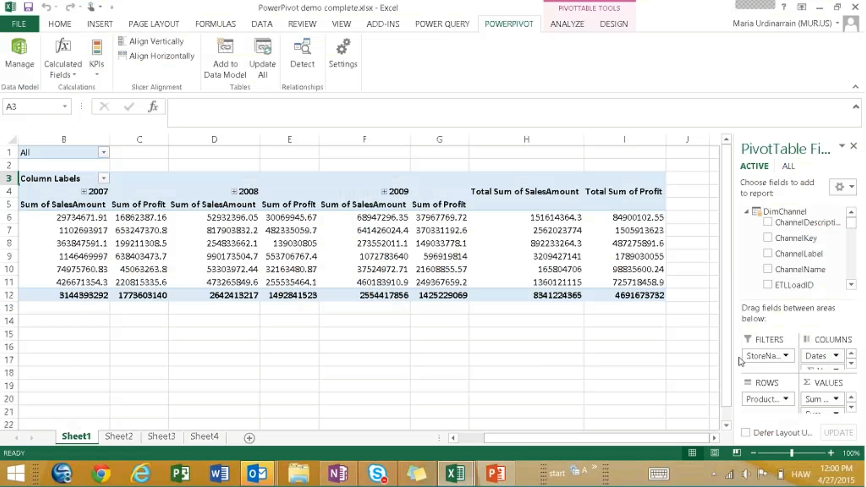
pyautogui.click(745, 213)
pyautogui.moveTo(851, 226); pyautogui.dragTo(854, 257)
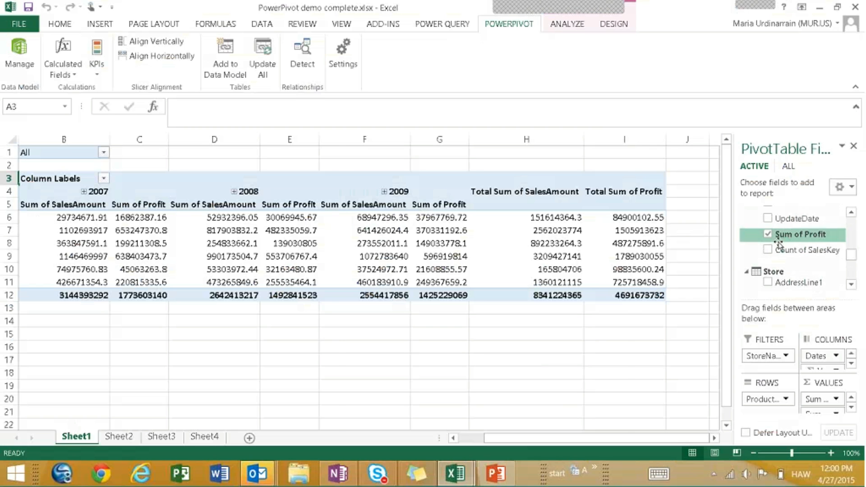
pyautogui.click(768, 250)
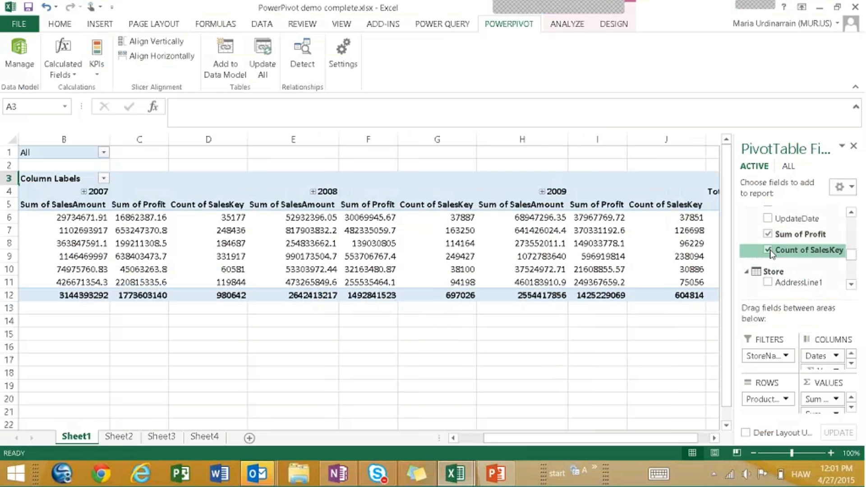
pyautogui.click(451, 195)
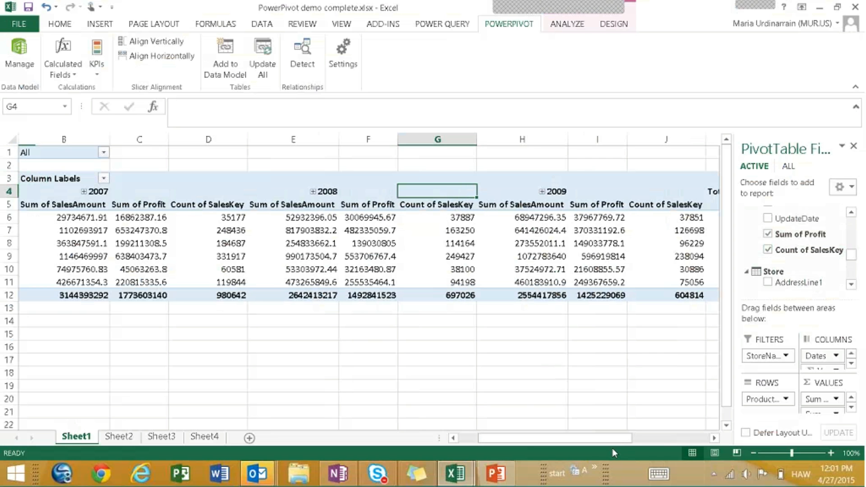
pyautogui.moveTo(613, 439); pyautogui.dragTo(697, 413)
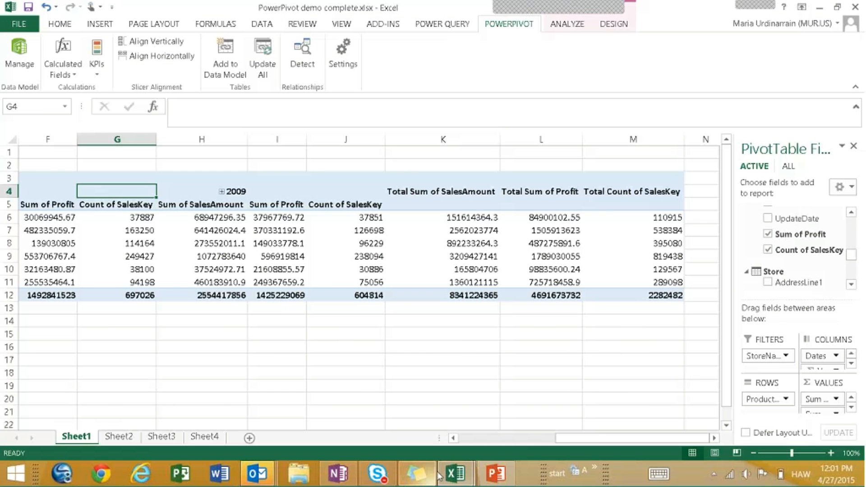
# Return to the PowerPivot for Excel window and review the calculation types AutoSum offers for FactSales' SalesKey column
pyautogui.moveTo(447, 474)
pyautogui.click(564, 397)
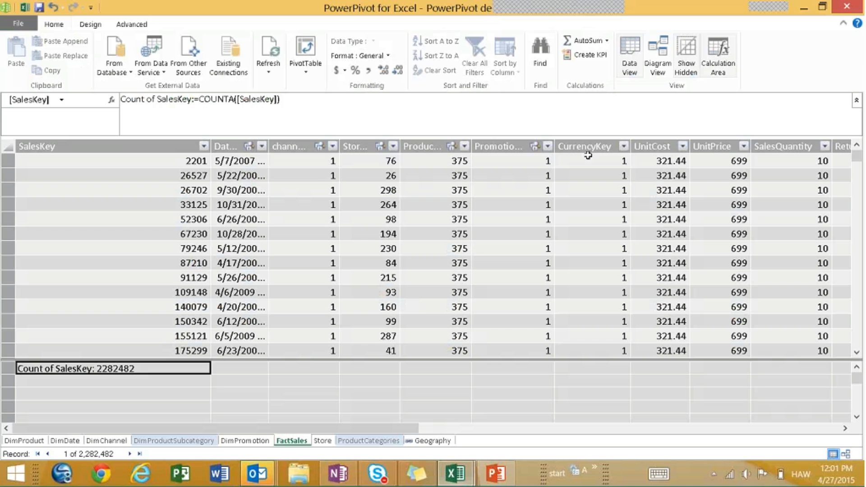
pyautogui.click(607, 41)
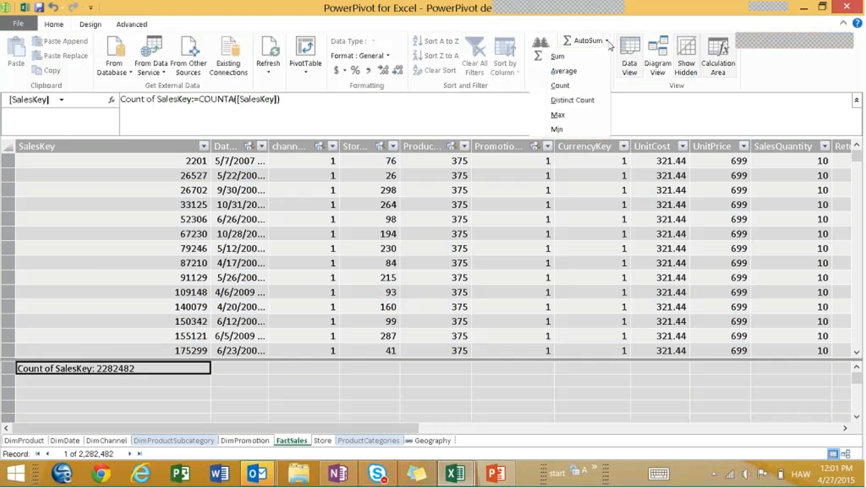
pyautogui.click(670, 365)
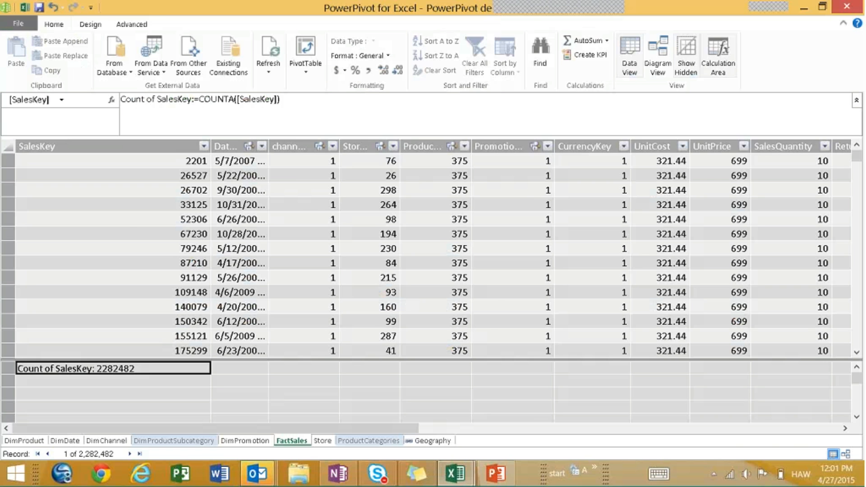
# Minimize the PowerPivot window, insert a Power View report sheet into the workbook, and dismiss the Document Recovery pane
pyautogui.click(804, 6)
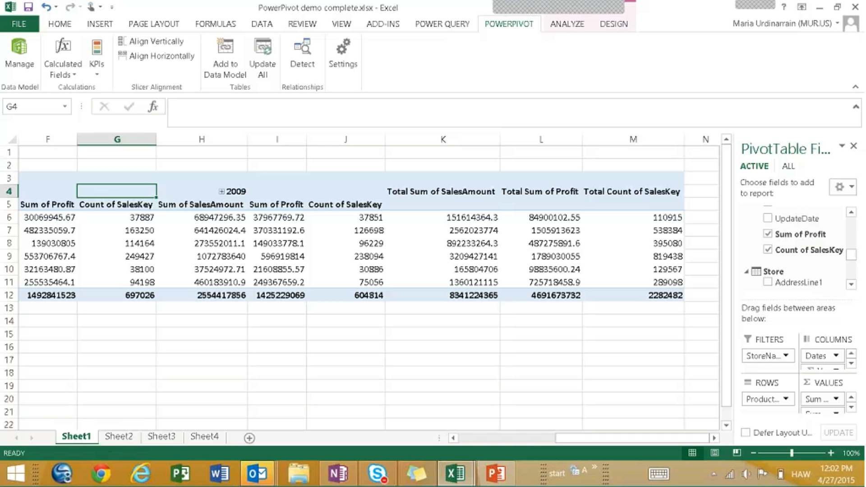
pyautogui.click(98, 25)
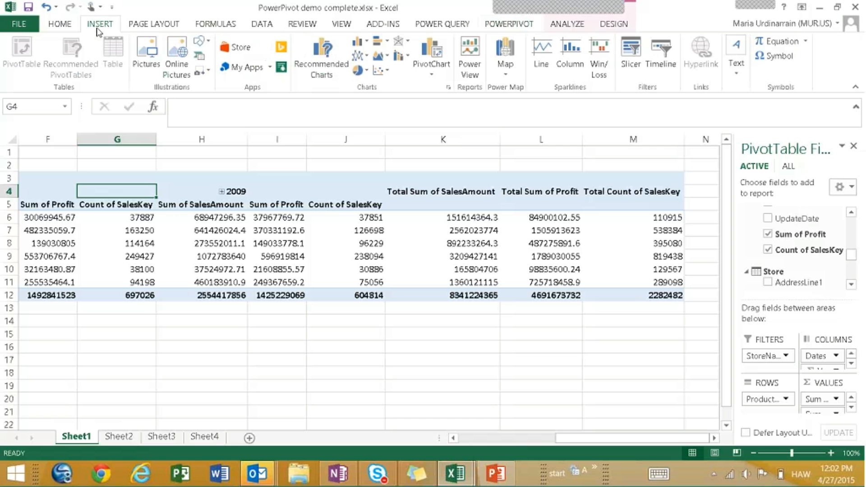
pyautogui.click(470, 56)
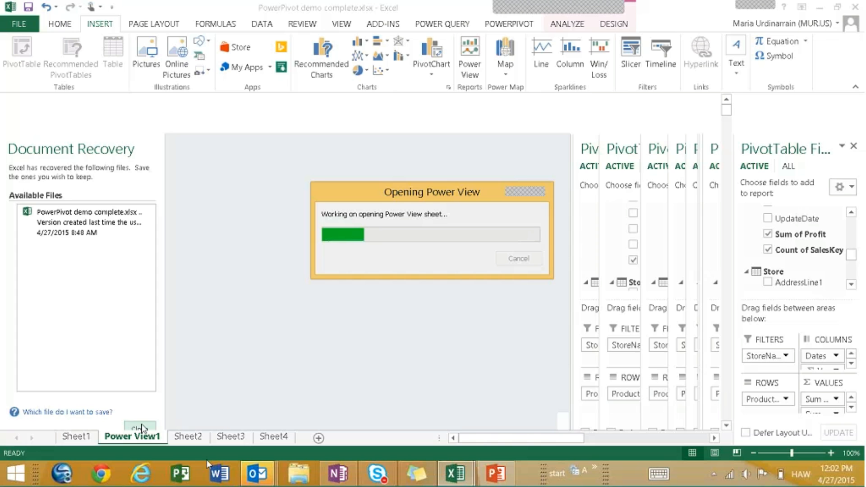
pyautogui.click(142, 427)
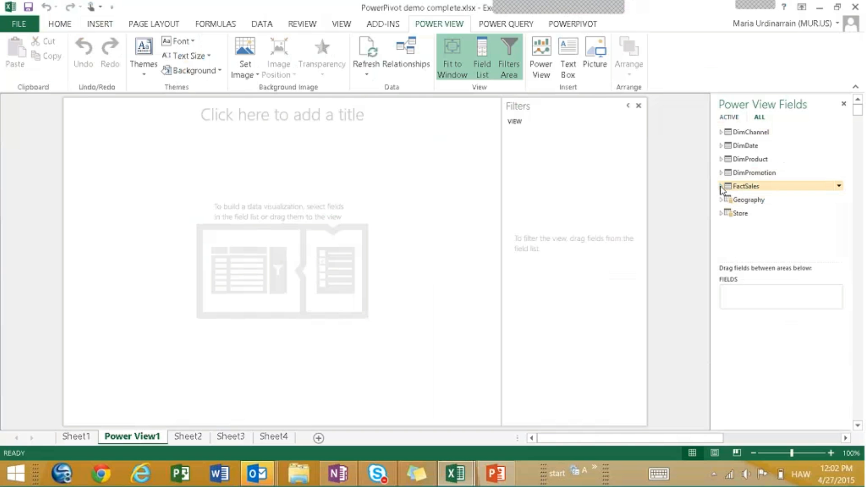
# Expand FactSales in the Power View field list and add its SalesAmount field to the empty report as a table
pyautogui.click(838, 188)
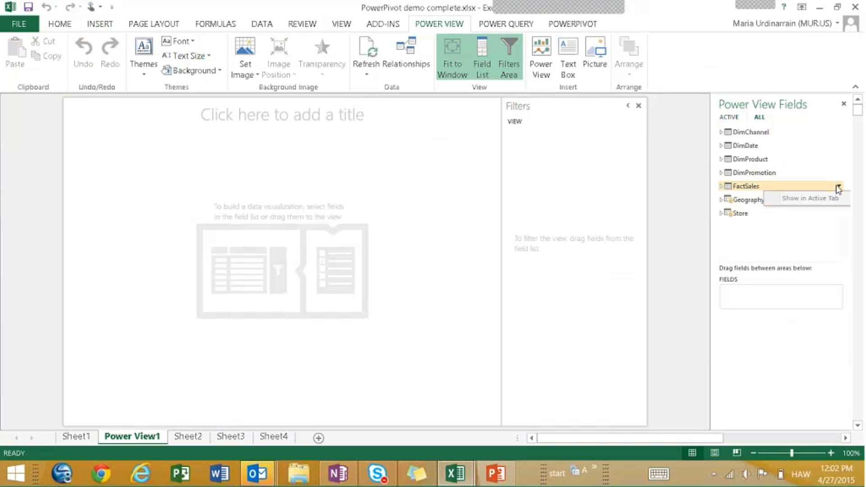
pyautogui.click(721, 187)
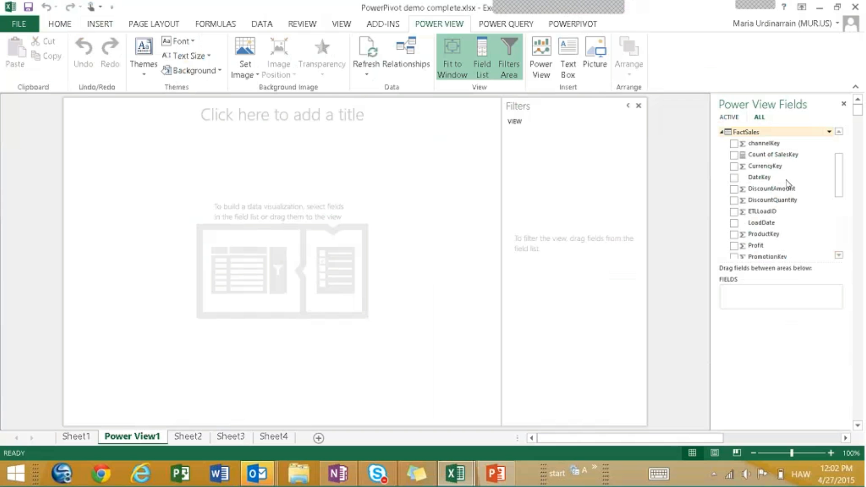
pyautogui.moveTo(837, 175); pyautogui.dragTo(837, 202)
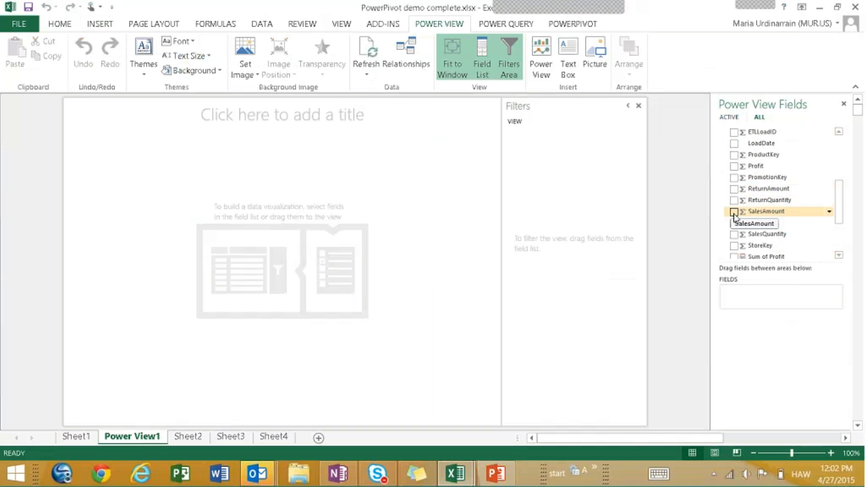
pyautogui.click(734, 213)
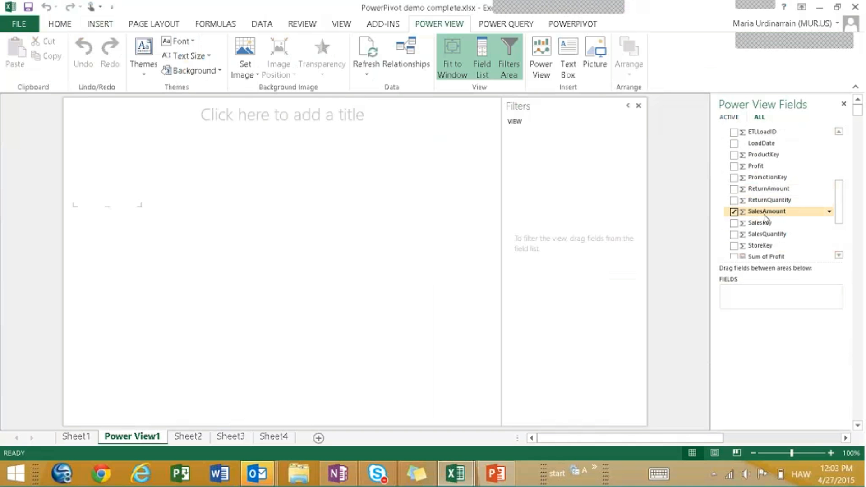
pyautogui.moveTo(766, 214); pyautogui.dragTo(729, 324)
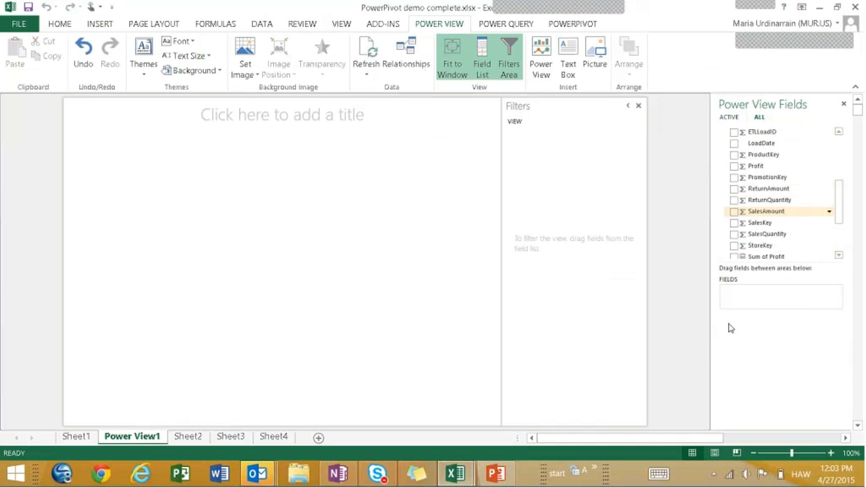
pyautogui.moveTo(767, 212); pyautogui.dragTo(748, 295)
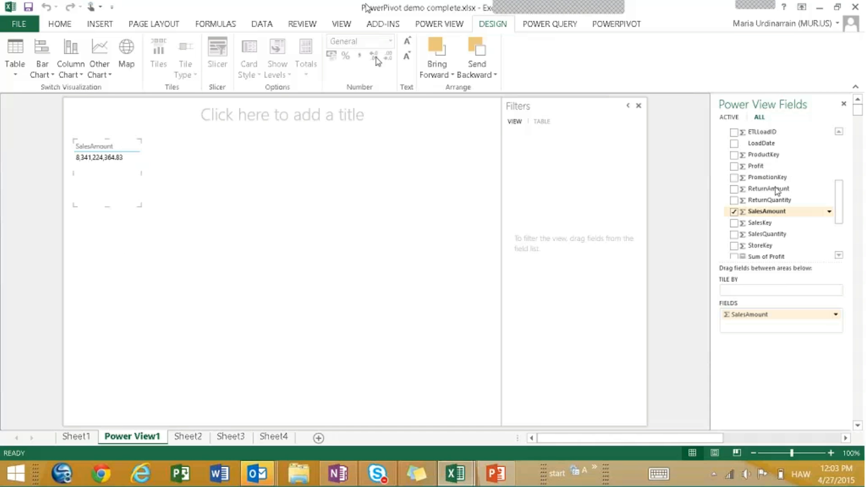
# Expand the Geography table and add its RegionCountryName field to the SalesAmount table
pyautogui.moveTo(838, 199); pyautogui.dragTo(846, 164)
pyautogui.scroll(-5, 846, 211)
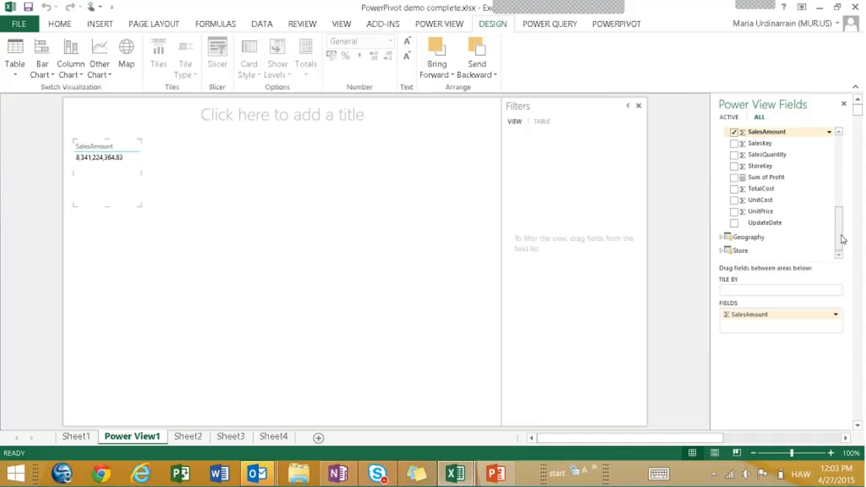
pyautogui.click(728, 240)
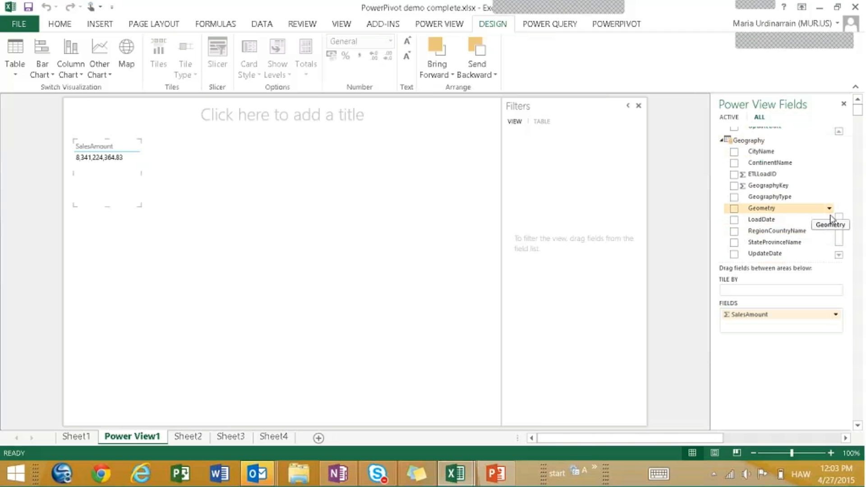
pyautogui.scroll(-1, 838, 231)
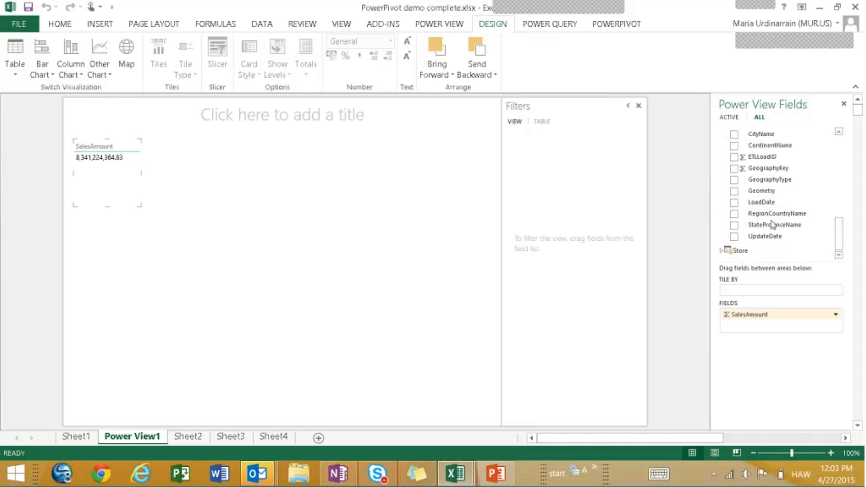
pyautogui.click(735, 215)
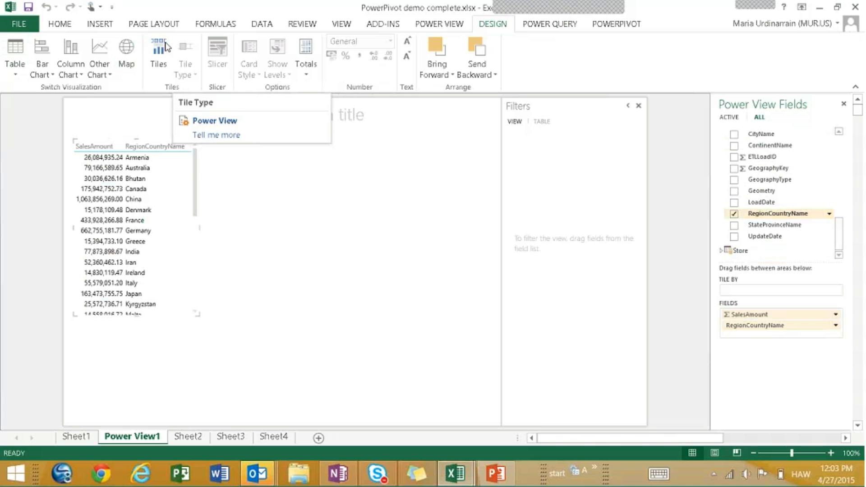
# Convert the SalesAmount by RegionCountryName table to a map, enlarge it across the report, and highlight a bubble in Europe
pyautogui.click(131, 50)
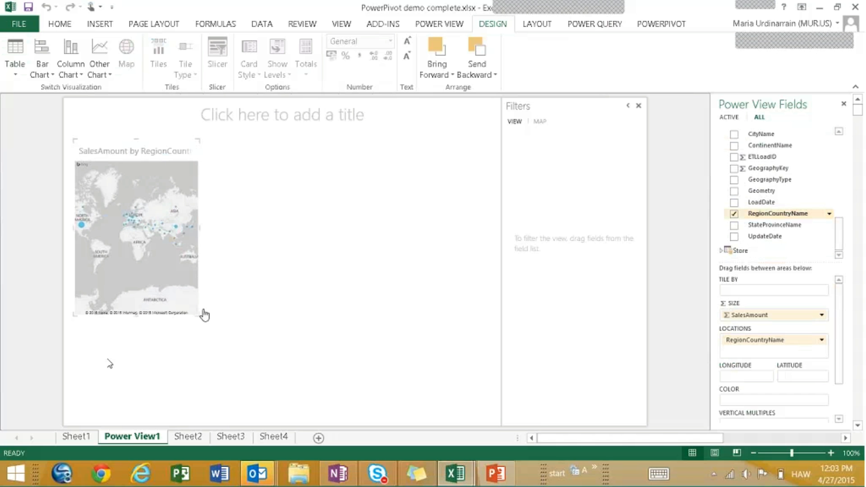
pyautogui.moveTo(199, 315); pyautogui.dragTo(473, 385)
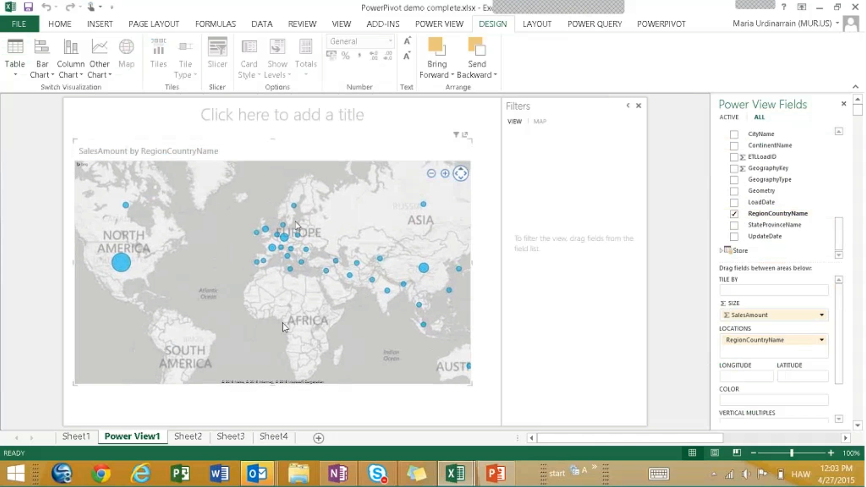
pyautogui.click(284, 238)
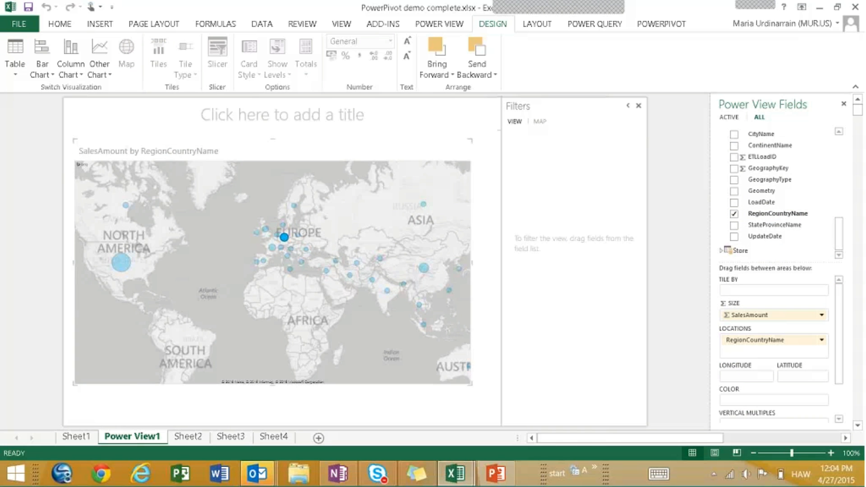
# Change the SalesAmount map to a pie chart and look through the other chart types available
pyautogui.click(98, 58)
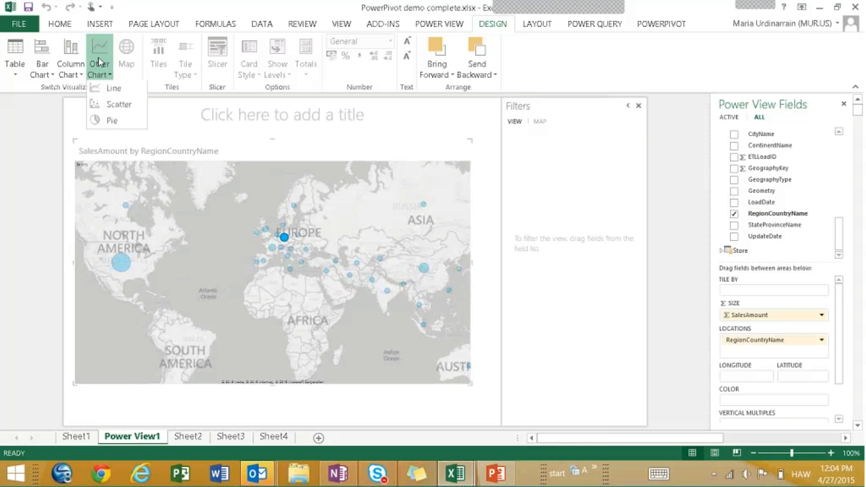
pyautogui.click(113, 123)
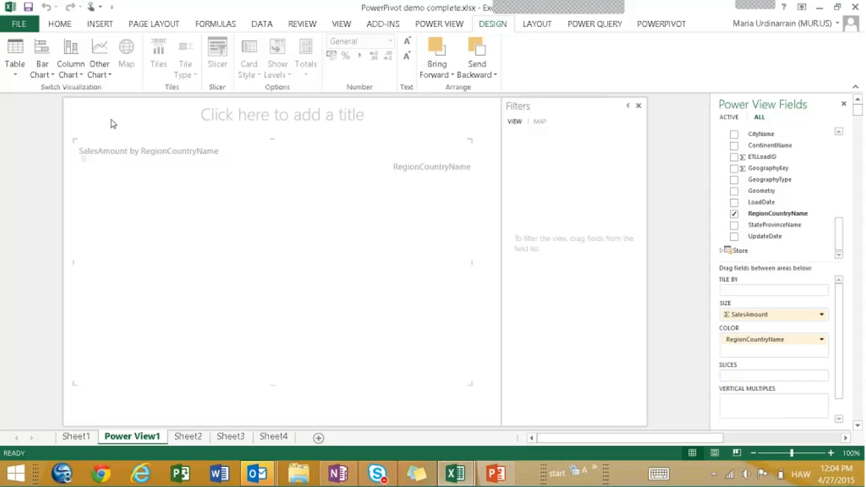
pyautogui.click(100, 58)
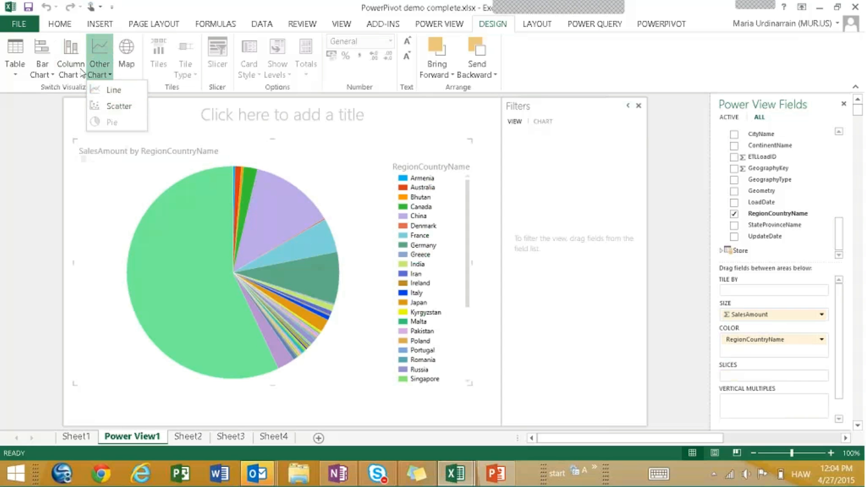
pyautogui.click(71, 58)
pyautogui.click(98, 107)
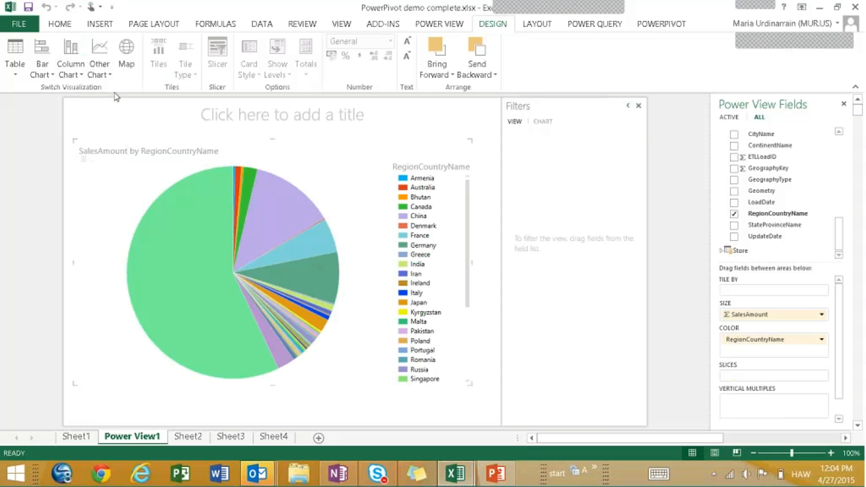
# Switch the SalesAmount pie chart back to a map, and return it to a pie chart
pyautogui.click(131, 73)
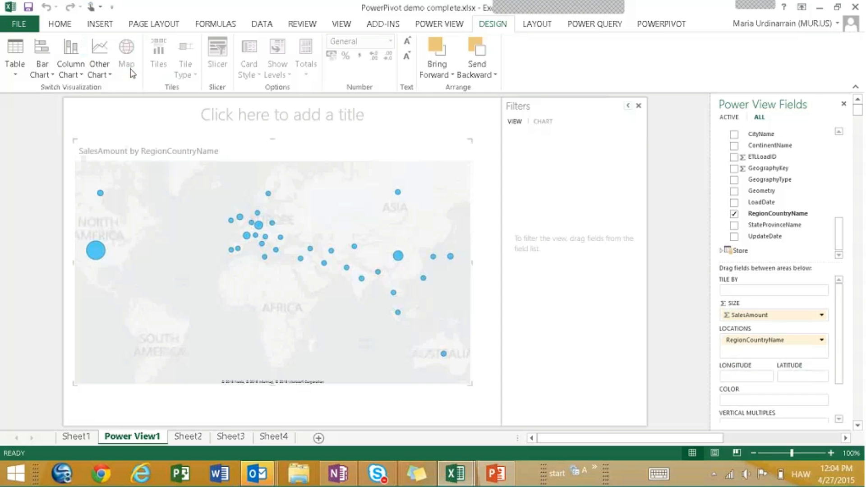
pyautogui.click(100, 68)
pyautogui.click(113, 123)
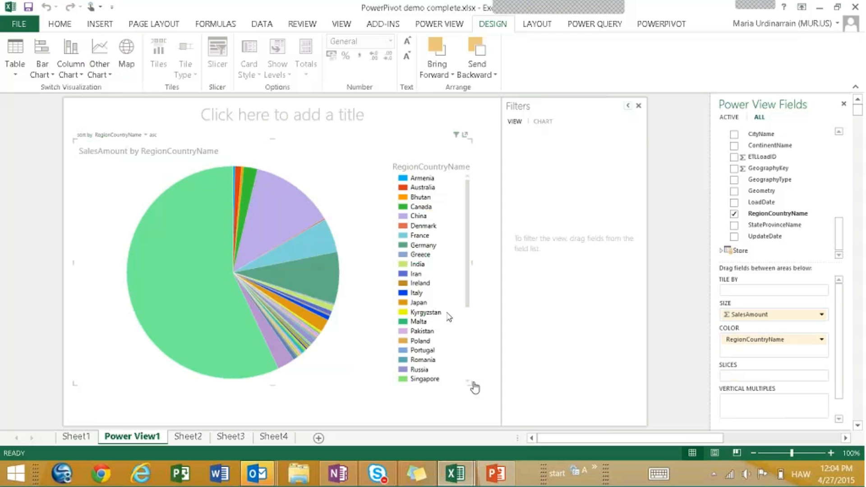
# Resize the SalesAmount pie chart to fill most of the report and expand the RegionCountryName list in its chart filters
pyautogui.moveTo(471, 385); pyautogui.dragTo(352, 288)
pyautogui.click(149, 361)
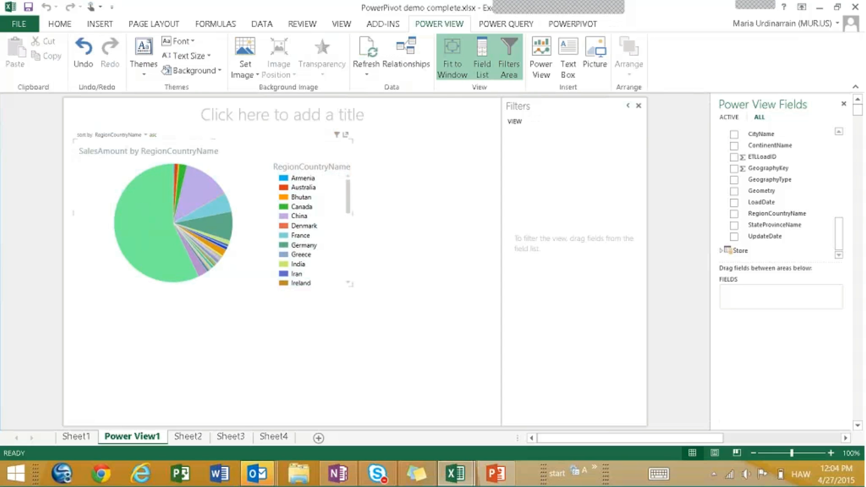
pyautogui.click(337, 135)
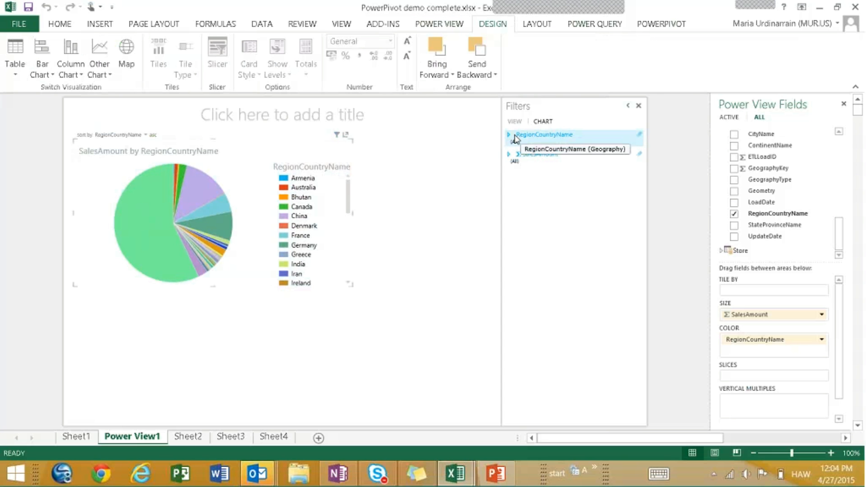
pyautogui.click(510, 135)
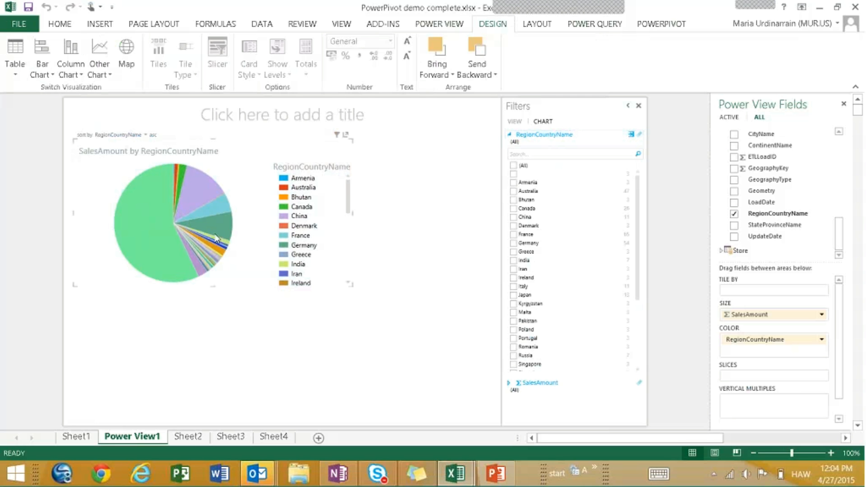
pyautogui.moveTo(356, 289); pyautogui.dragTo(444, 368)
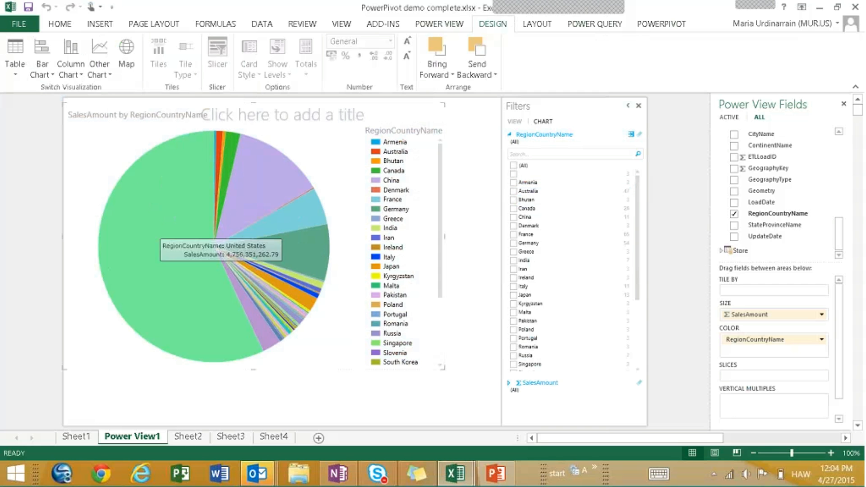
# Filter the SalesAmount pie chart by RegionCountryName to Australia, China, Denmark, India, Italy, Malta and Portugal
pyautogui.click(514, 304)
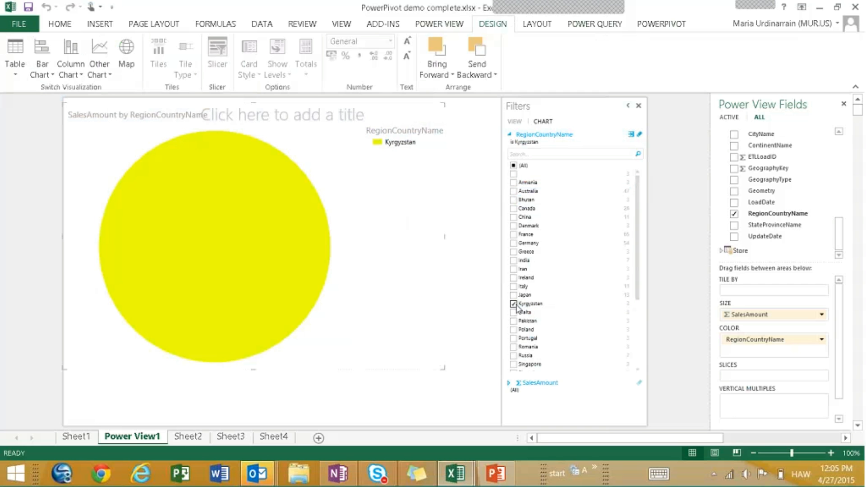
pyautogui.click(514, 304)
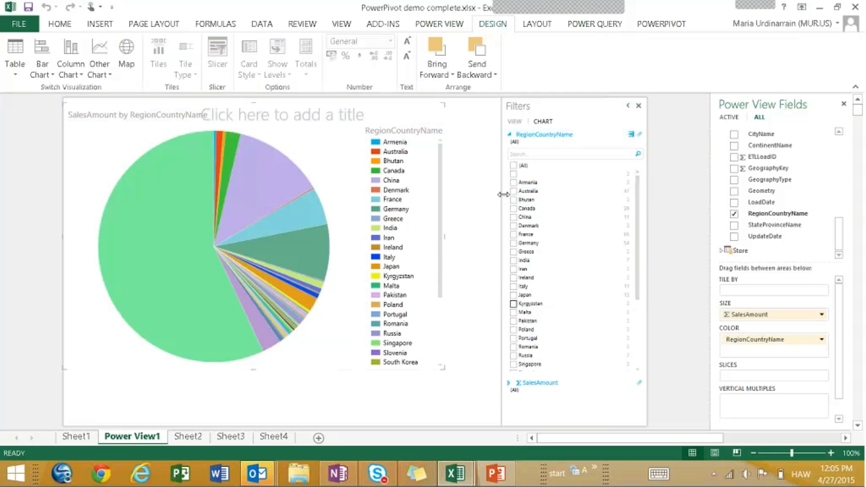
pyautogui.click(514, 191)
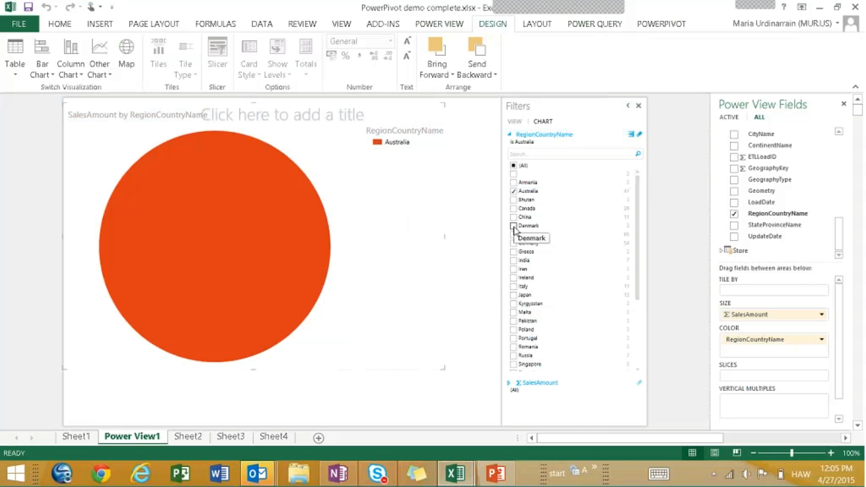
pyautogui.click(514, 225)
pyautogui.click(513, 217)
pyautogui.click(513, 261)
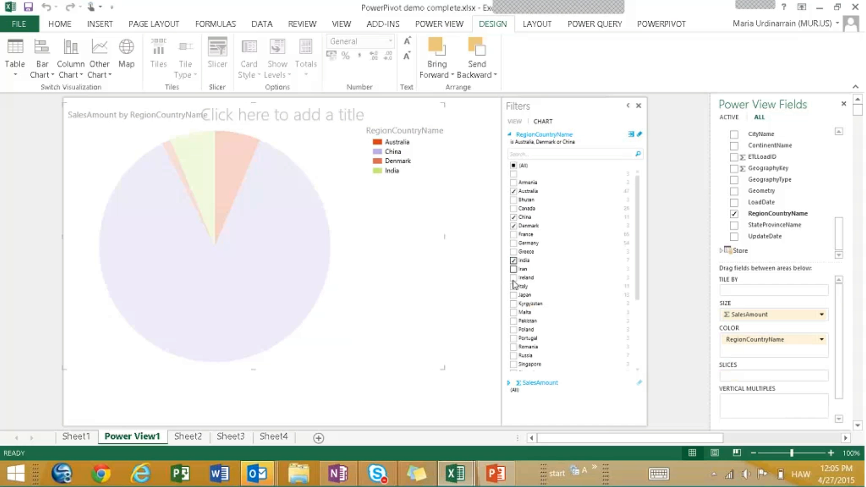
pyautogui.click(514, 287)
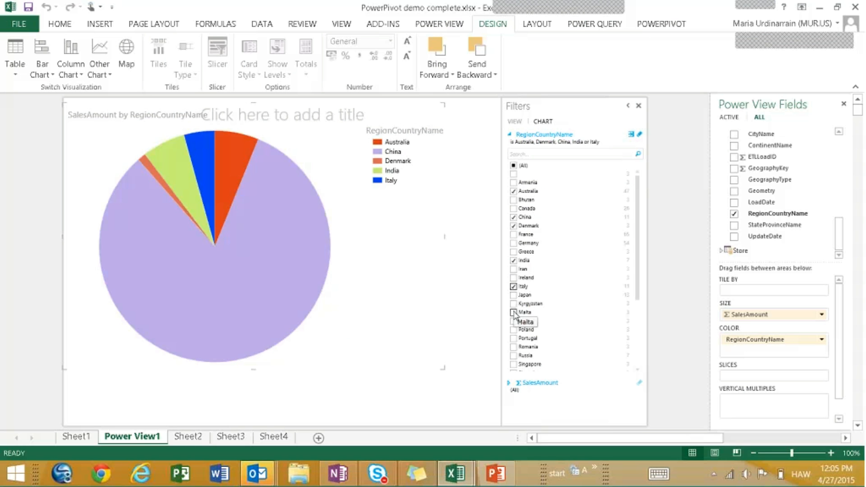
pyautogui.click(513, 312)
pyautogui.click(514, 339)
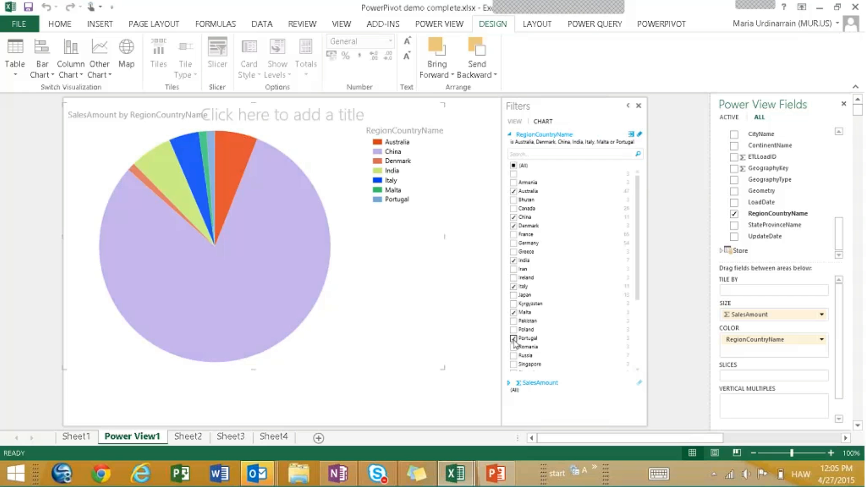
# Highlight the Denmark, India, Malta and Portugal slices one after another through the pie chart's legend, ending on Malta
pyautogui.click(390, 162)
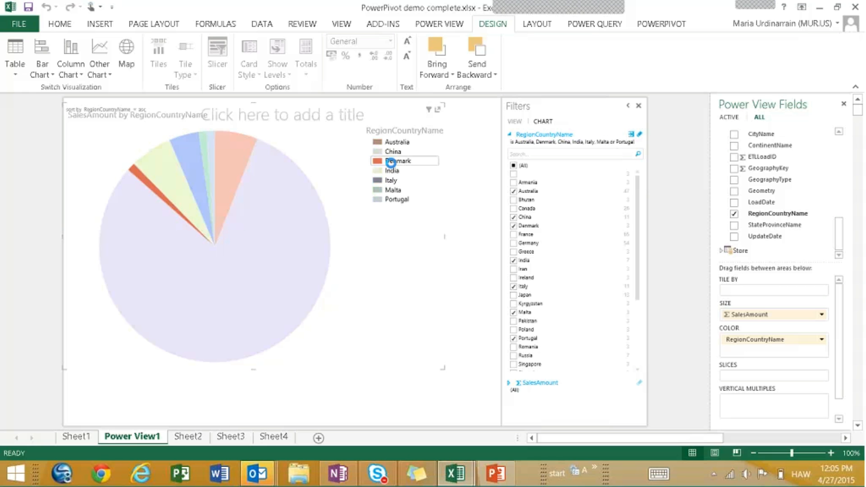
pyautogui.click(392, 171)
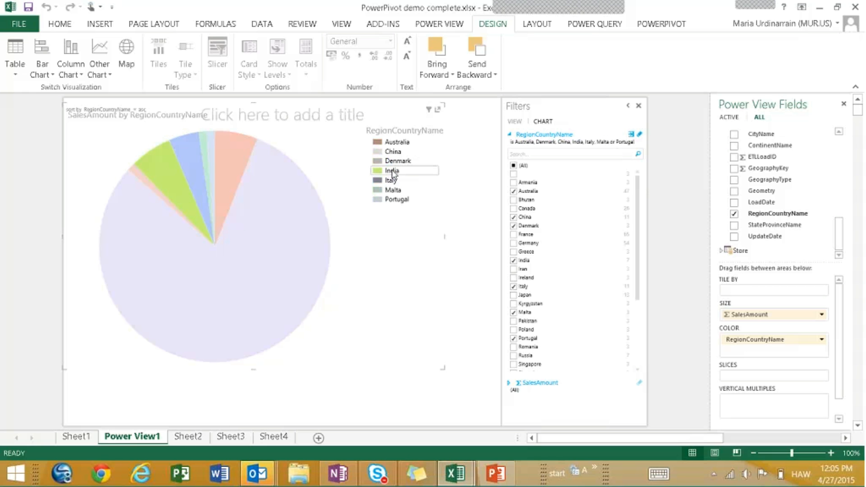
pyautogui.click(392, 172)
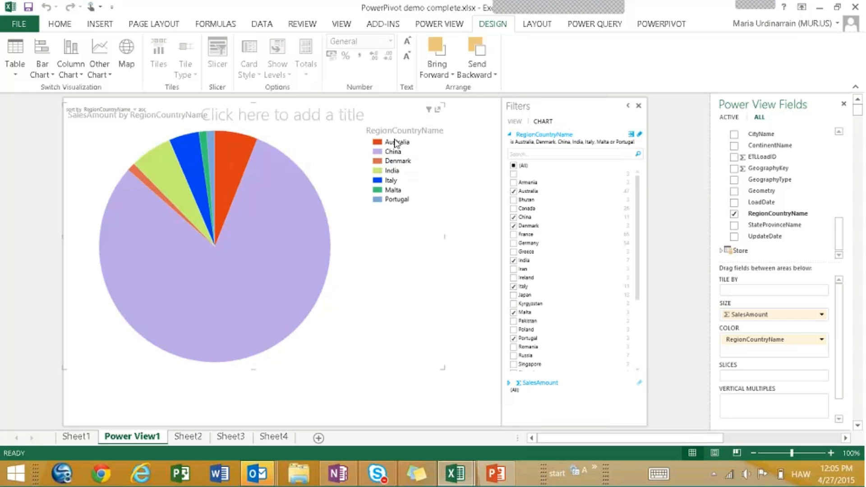
pyautogui.click(394, 190)
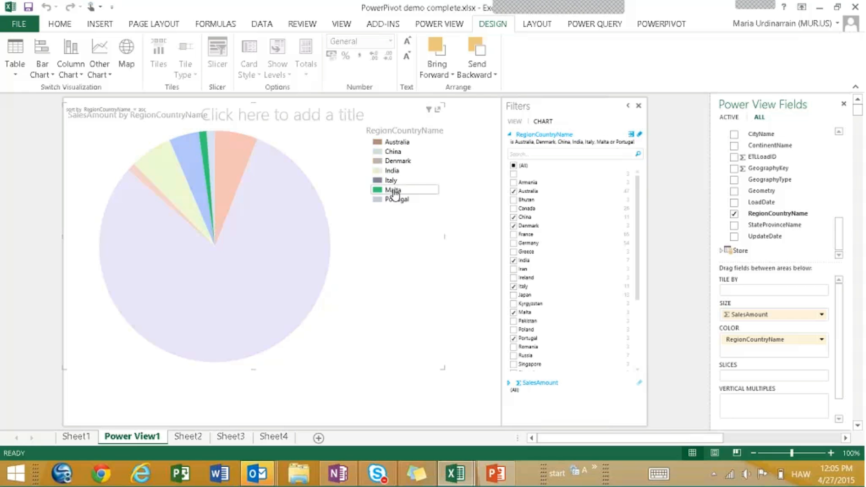
pyautogui.click(396, 200)
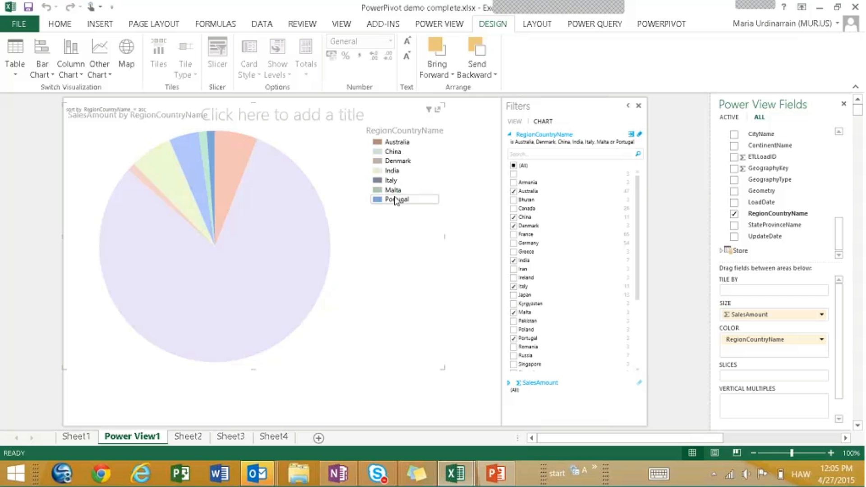
pyautogui.click(399, 192)
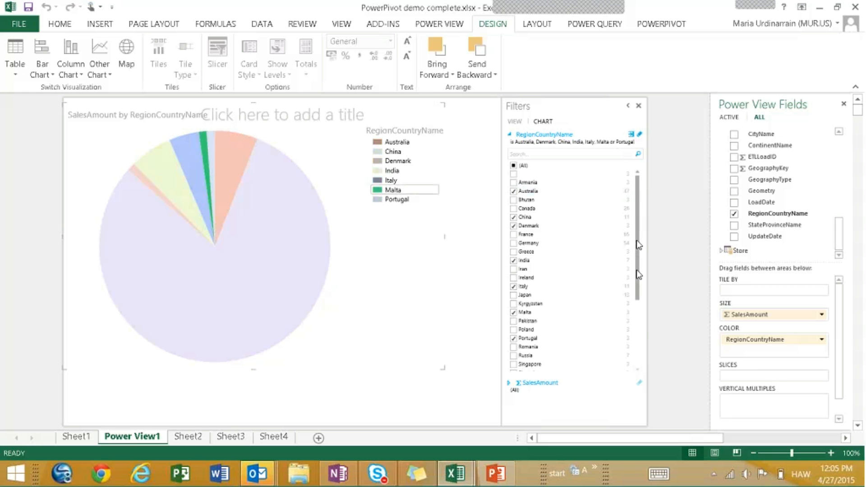
# Filter the pie chart to SalesAmount values greater than or equal to about 623.8 million and deselect the chart
pyautogui.scroll(-4, 639, 274)
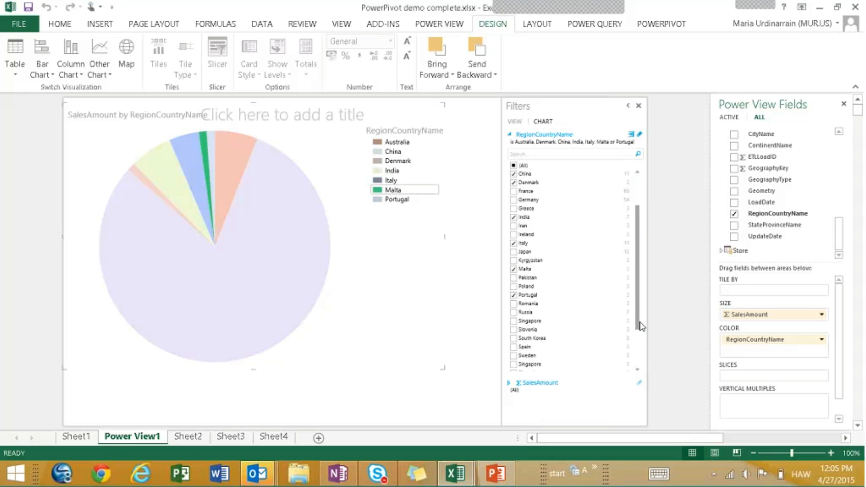
pyautogui.click(546, 387)
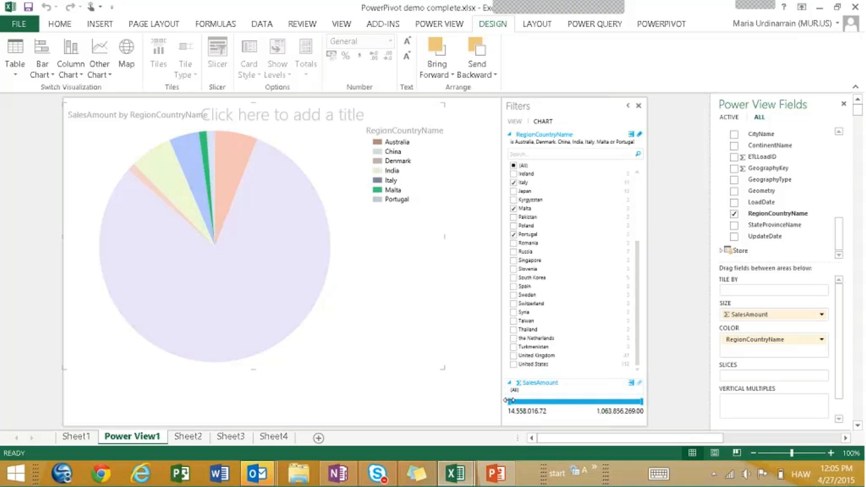
pyautogui.moveTo(511, 400); pyautogui.dragTo(585, 405)
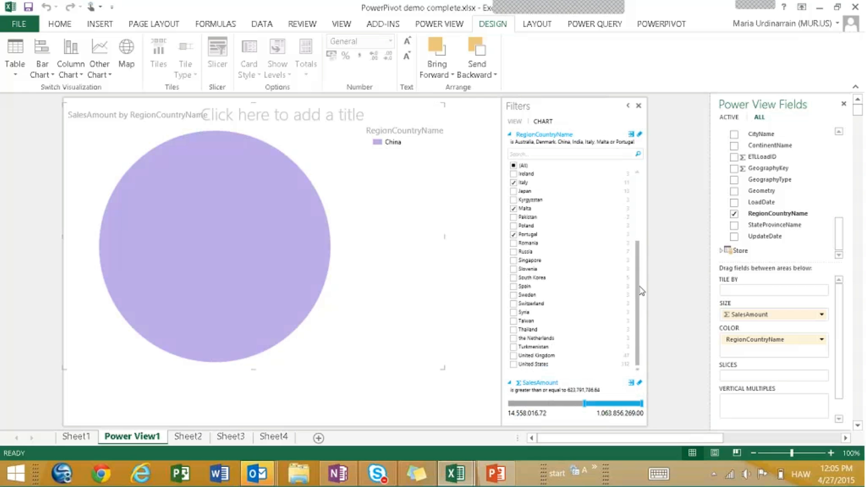
pyautogui.moveTo(638, 291); pyautogui.dragTo(637, 199)
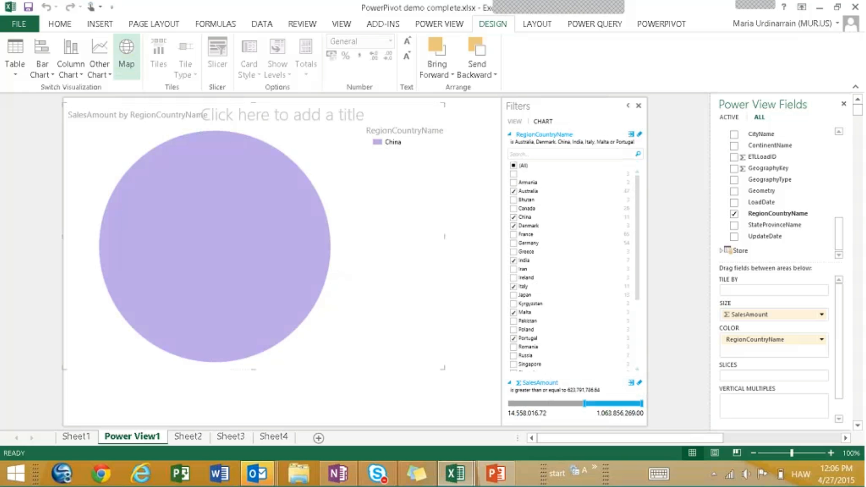
pyautogui.click(368, 414)
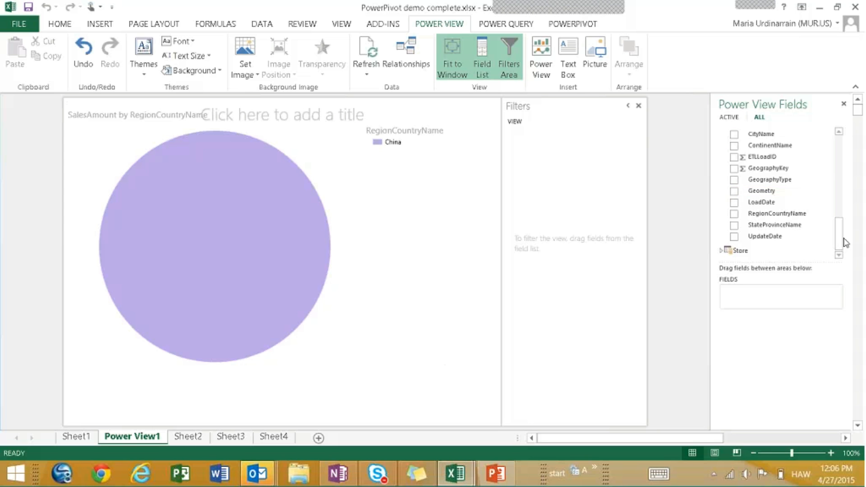
# Switch to the PowerPoint deck's agenda slide and back to the Power View report in Excel
pyautogui.moveTo(263, 293)
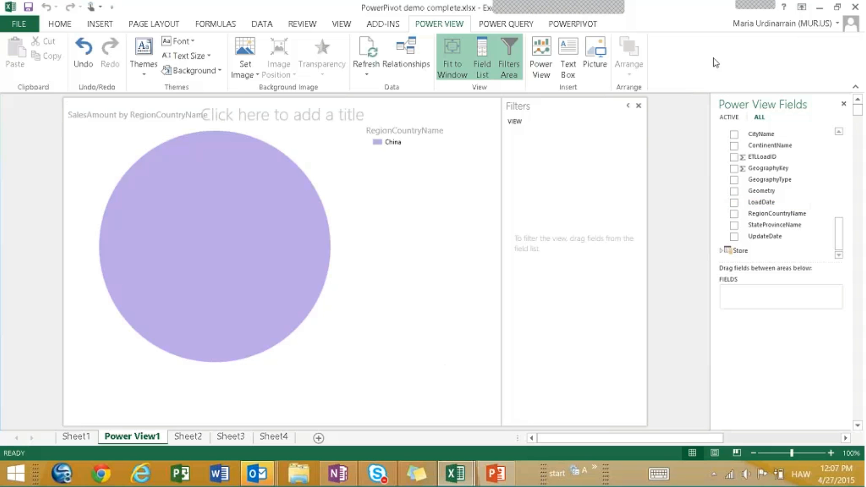
pyautogui.click(827, 5)
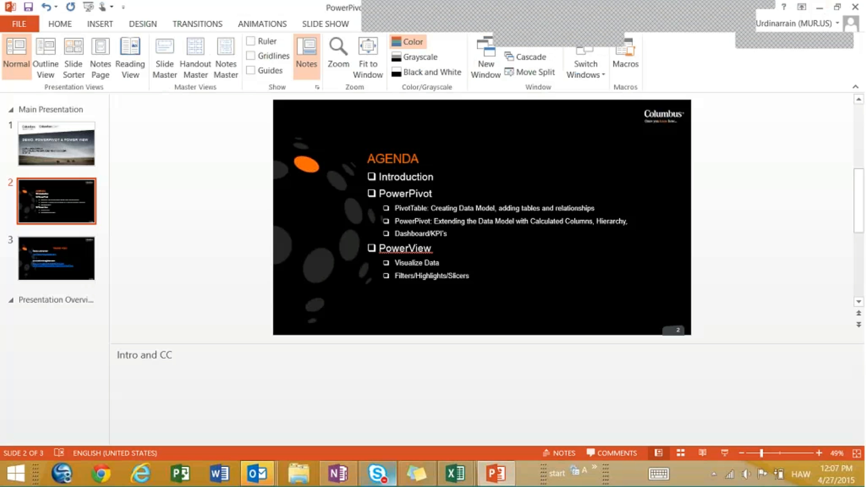
pyautogui.moveTo(481, 472)
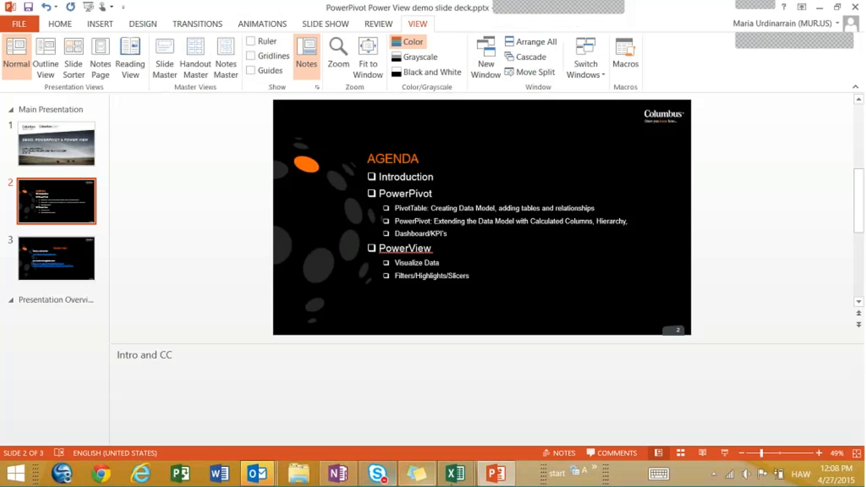
pyautogui.moveTo(465, 481)
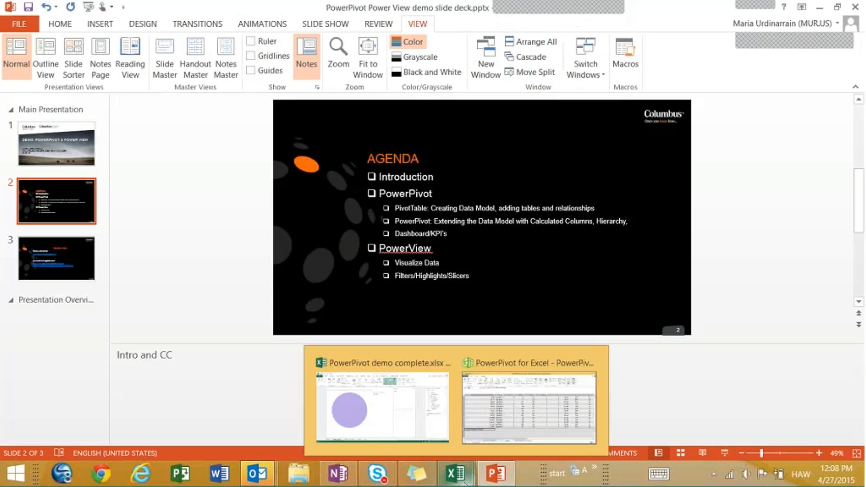
pyautogui.click(436, 433)
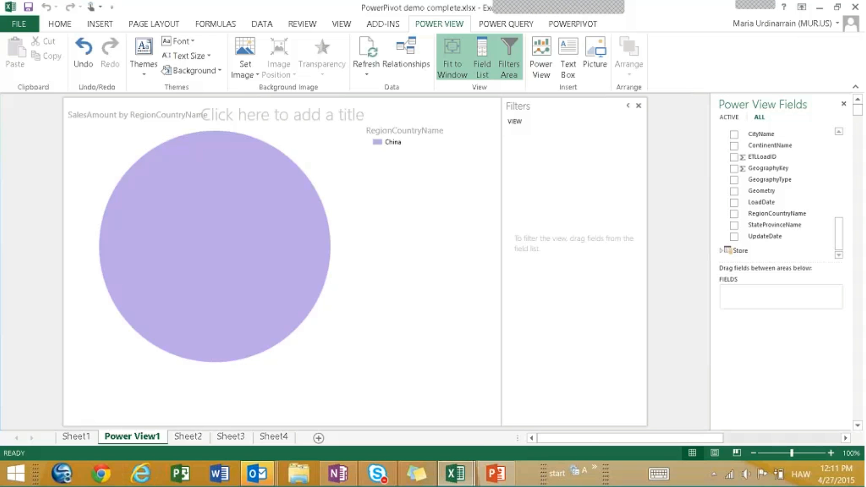
# Switch to the PowerPoint deck, start the slide show from the first slide and advance to the closing THANK YOU! slide
pyautogui.click(496, 474)
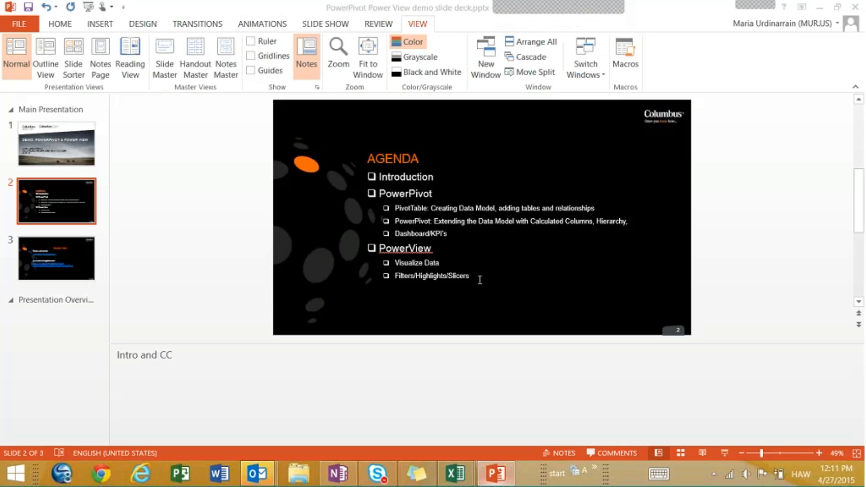
pyautogui.click(41, 260)
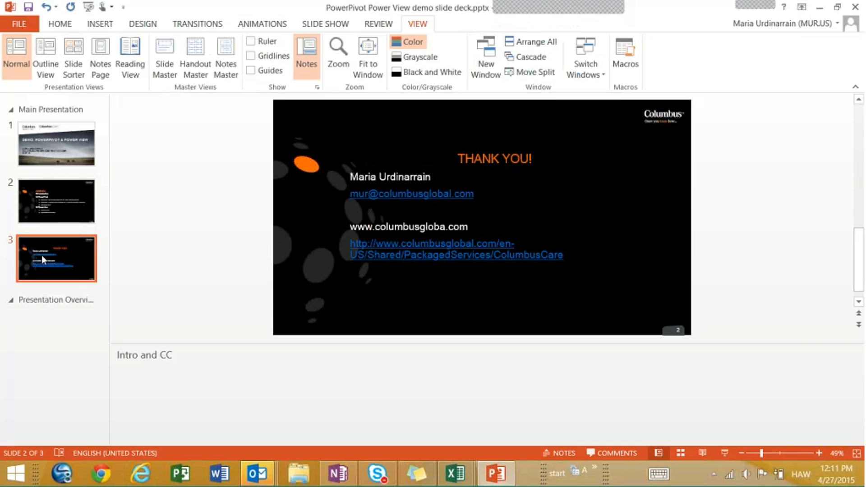
pyautogui.click(88, 6)
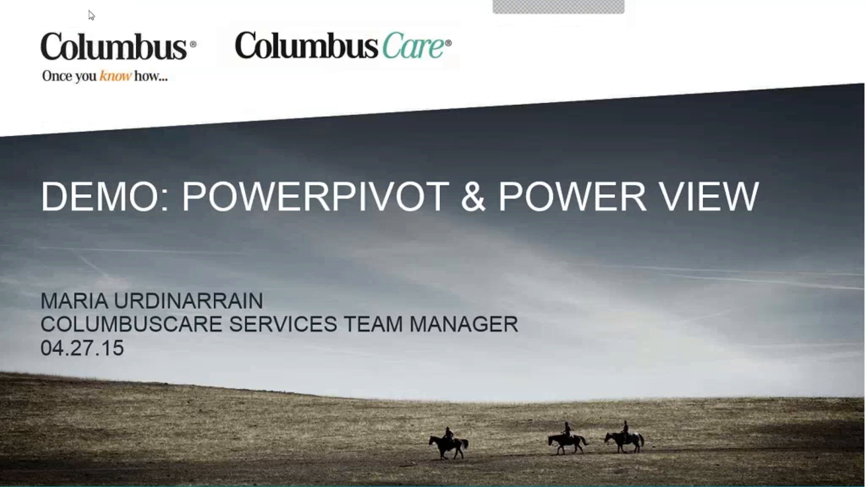
pyautogui.press('Right')
pyautogui.press('Right')
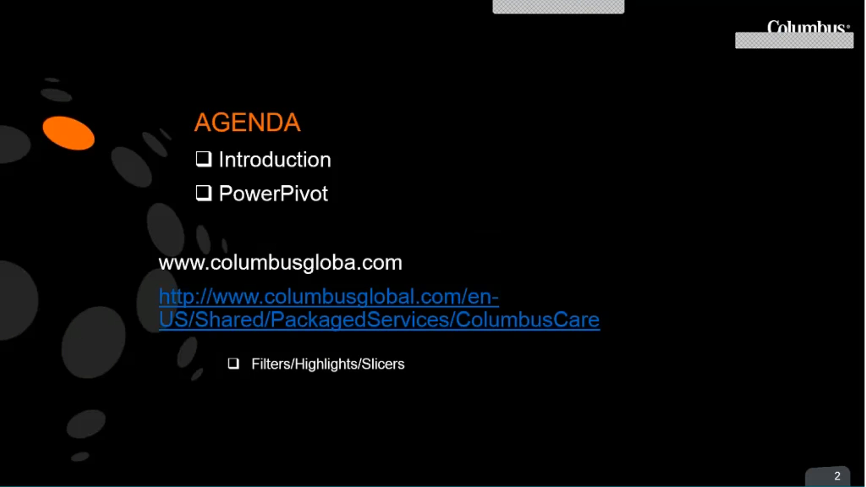